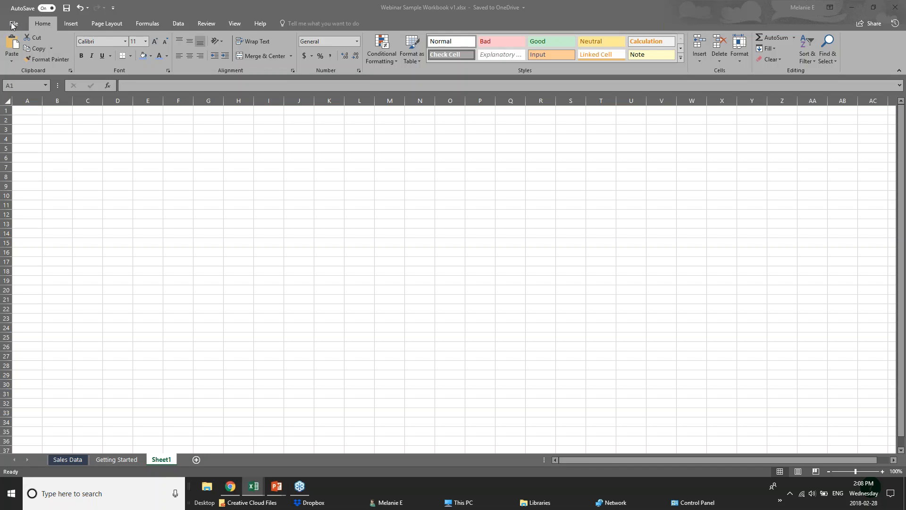
Look over the Quick Access Toolbar customization options and the workbook's Info page.
{"action": "left_click", "coordinate": [112, 10]}
{"action": "left_click", "coordinate": [113, 9]}
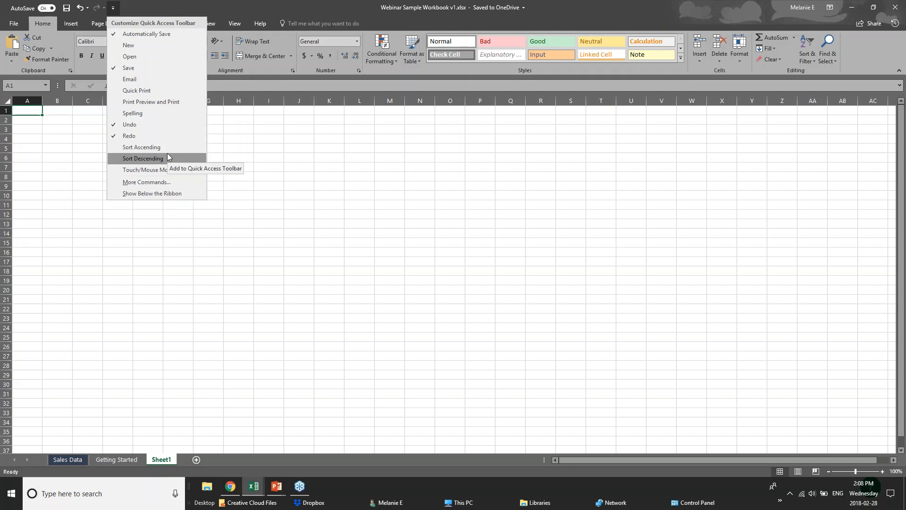
{"action": "left_click", "coordinate": [185, 4]}
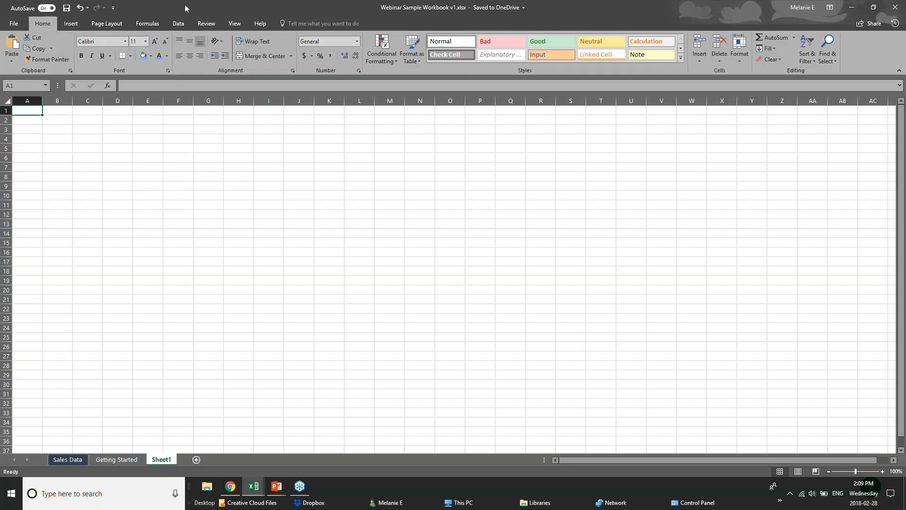
{"action": "left_click", "coordinate": [14, 25]}
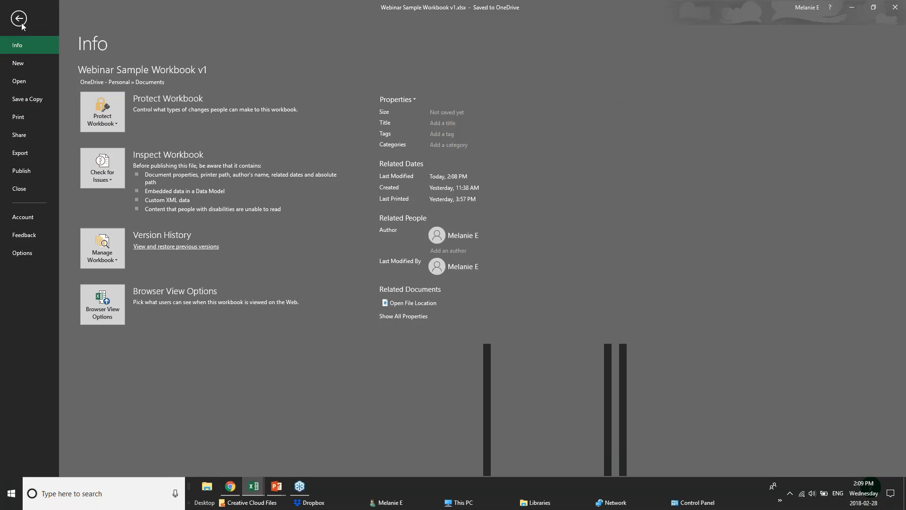
{"action": "left_click", "coordinate": [21, 21]}
Examine the ribbon's command sets for inserting, page layout, formulas, data, reviewing, viewing and help, ending back at the Home commands.
{"action": "left_click", "coordinate": [70, 24]}
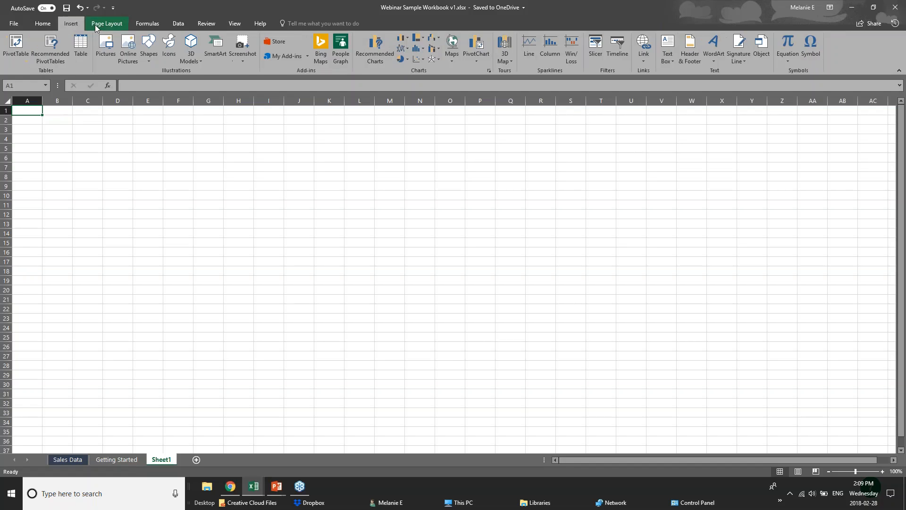
{"action": "left_click", "coordinate": [98, 24]}
{"action": "left_click", "coordinate": [146, 23]}
{"action": "left_click", "coordinate": [170, 23]}
{"action": "left_click", "coordinate": [206, 23]}
{"action": "left_click", "coordinate": [235, 23]}
{"action": "left_click", "coordinate": [253, 26]}
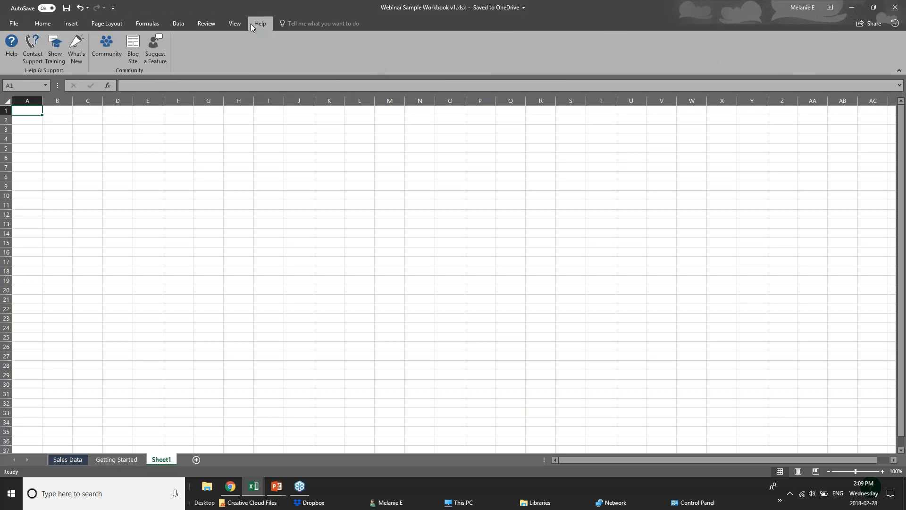
{"action": "left_click", "coordinate": [43, 24]}
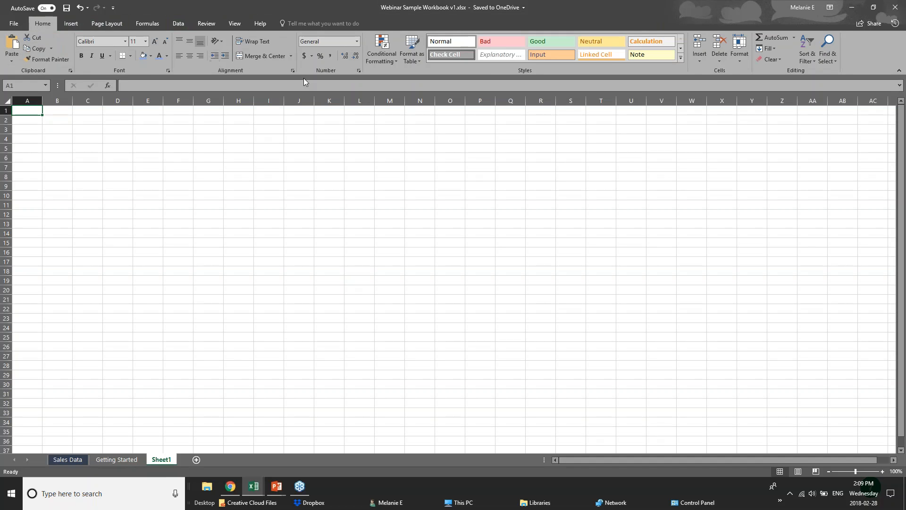
{"action": "left_click", "coordinate": [74, 27]}
{"action": "left_click", "coordinate": [149, 26]}
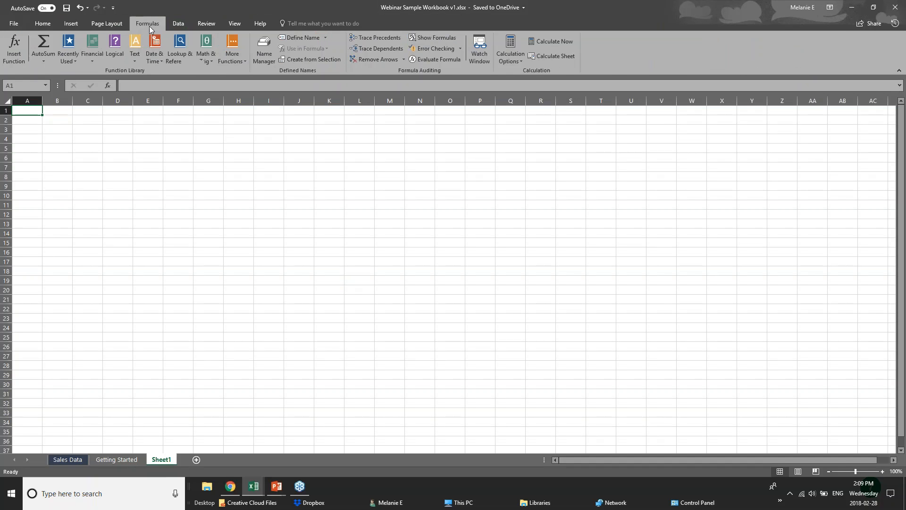
{"action": "left_click", "coordinate": [69, 30]}
{"action": "left_click", "coordinate": [49, 25]}
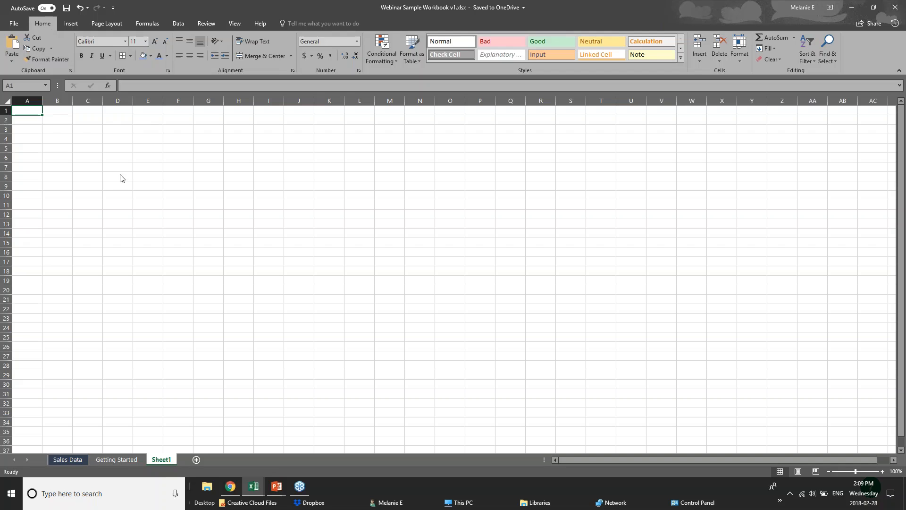
Select several cells across row 3 of the blank sheet and check each one's cell reference.
{"action": "left_click", "coordinate": [105, 126]}
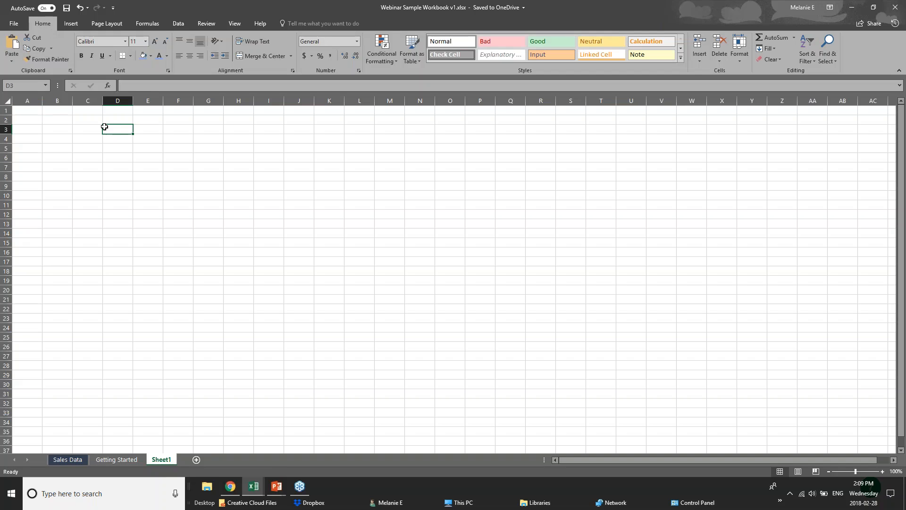
{"action": "left_click", "coordinate": [27, 87]}
{"action": "key", "text": "Escape"}
{"action": "left_click", "coordinate": [57, 128]}
{"action": "left_click", "coordinate": [95, 129]}
{"action": "left_click", "coordinate": [112, 130]}
{"action": "left_click", "coordinate": [145, 129]}
{"action": "left_click", "coordinate": [19, 85]}
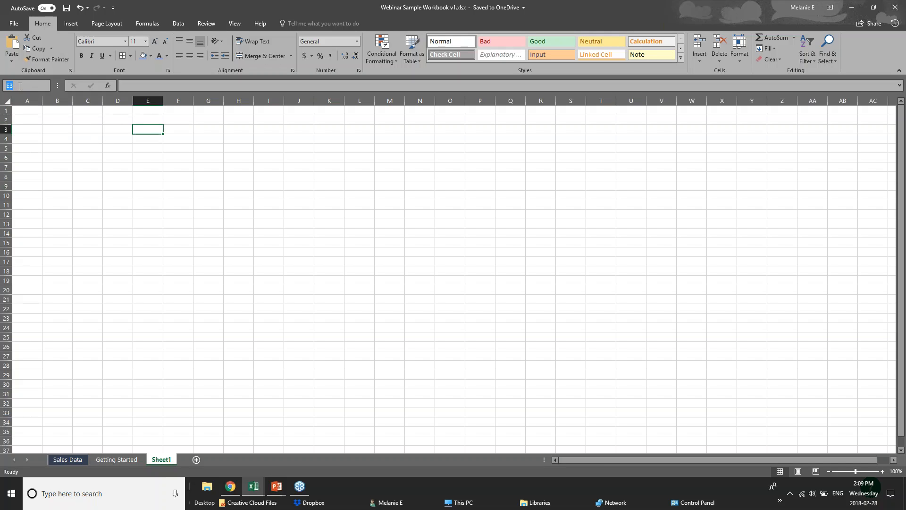
{"action": "left_click", "coordinate": [154, 130]}
Widen column A to about twice its width and enter the label "Sales Numbers" in cell A3.
{"action": "left_click", "coordinate": [19, 127]}
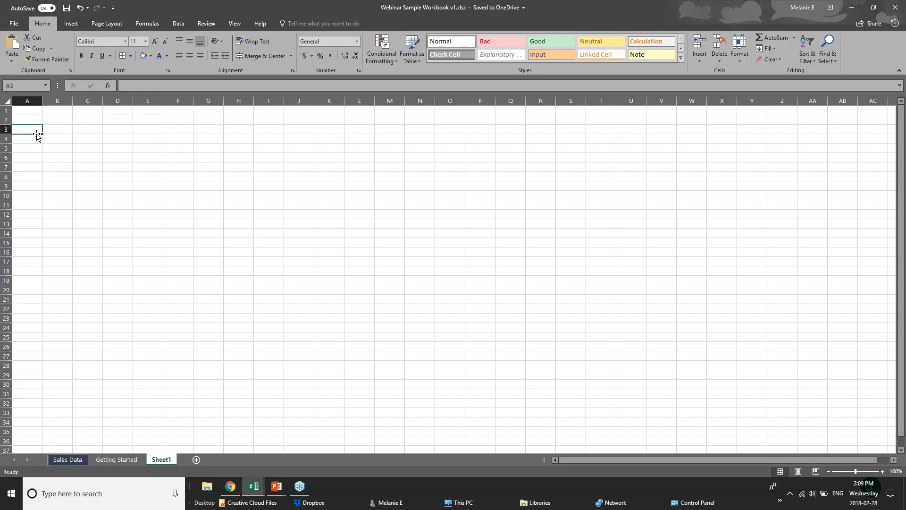
{"action": "left_click_drag", "start_coordinate": [42, 102], "coordinate": [72, 104]}
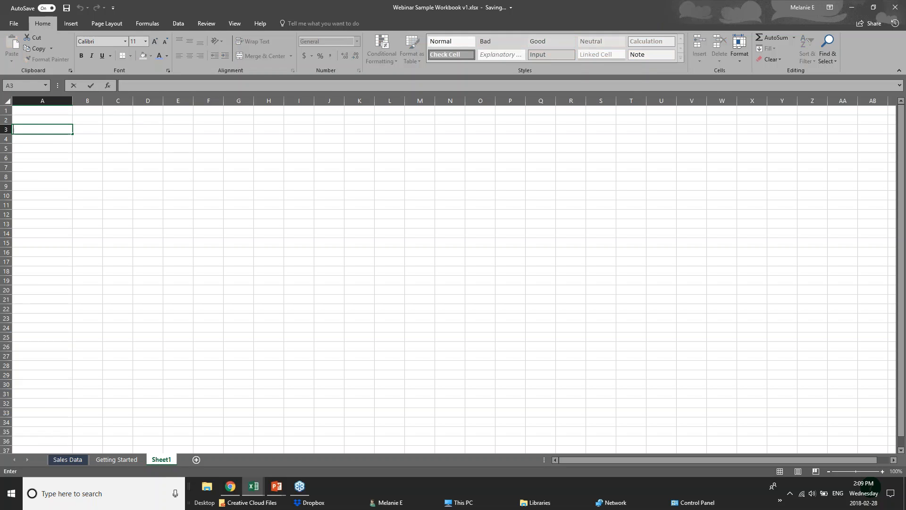
{"action": "type", "text": "Sales Numnbe"}
{"action": "key", "text": "BackSpace"}
{"action": "key", "text": "BackSpace"}
{"action": "key", "text": "BackSpace"}
{"action": "type", "text": "ers"}
{"action": "key", "text": "Return"}
{"action": "left_click", "coordinate": [56, 130]}
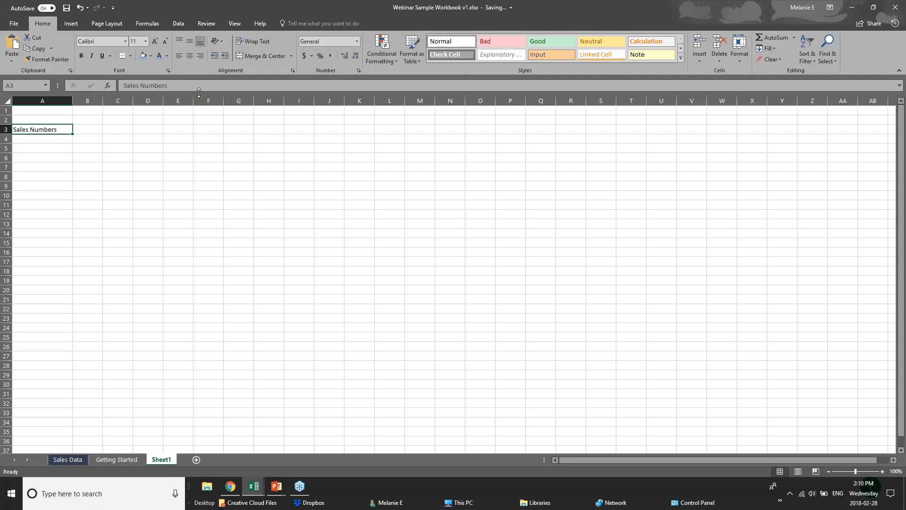
Enter the date "Jan 2018" in cell B2 and the sales value 20 in cell B3.
{"action": "left_click", "coordinate": [52, 140]}
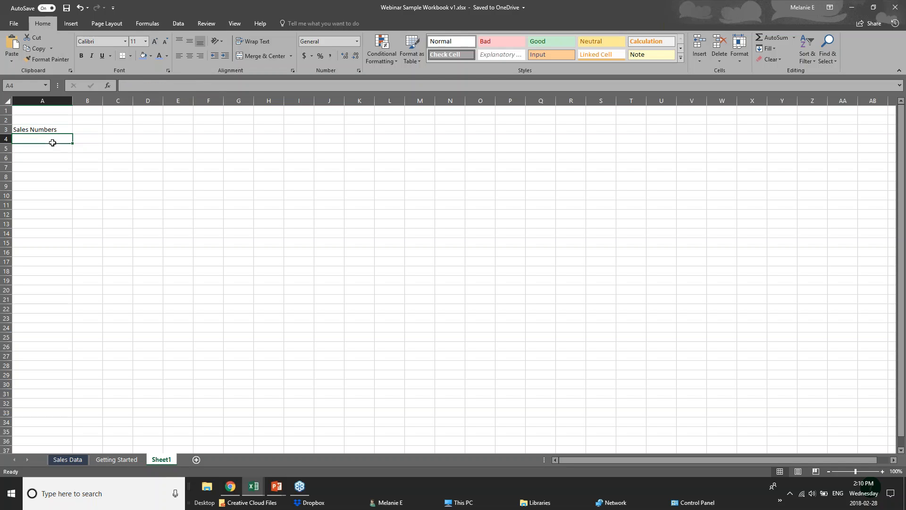
{"action": "left_click", "coordinate": [137, 85]}
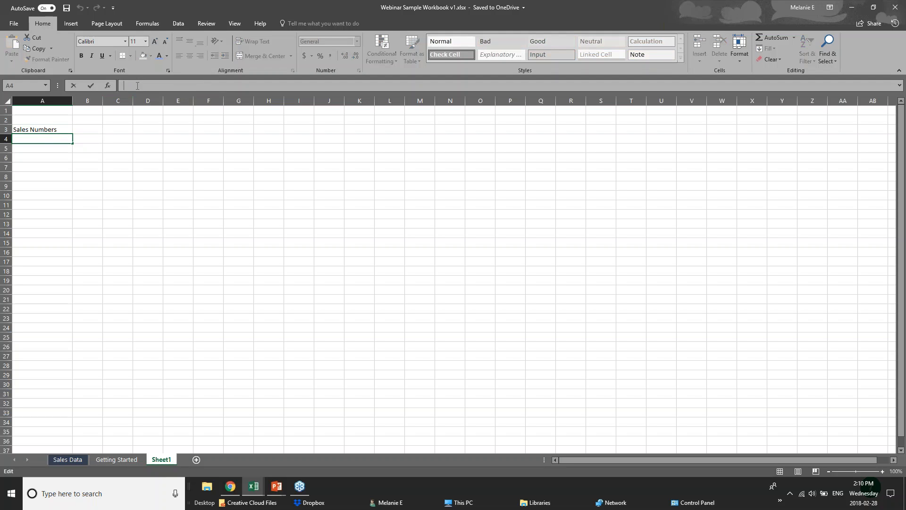
{"action": "left_click", "coordinate": [88, 133]}
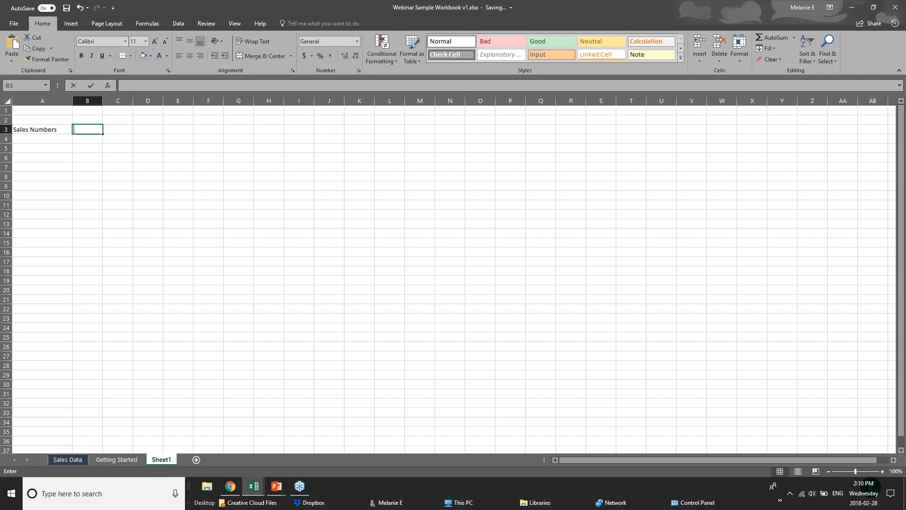
{"action": "left_click", "coordinate": [85, 118]}
{"action": "type", "text": "Jan"}
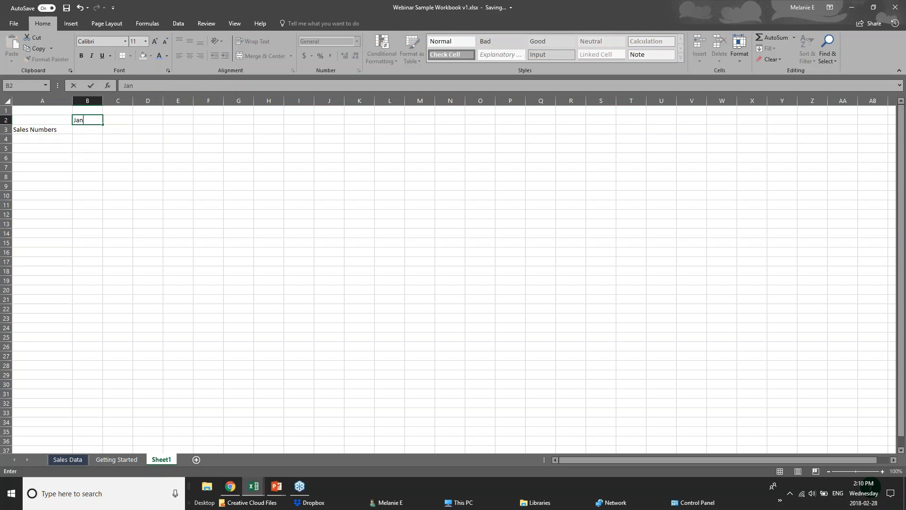
{"action": "type", "text": " 2018"}
{"action": "left_click", "coordinate": [92, 129]}
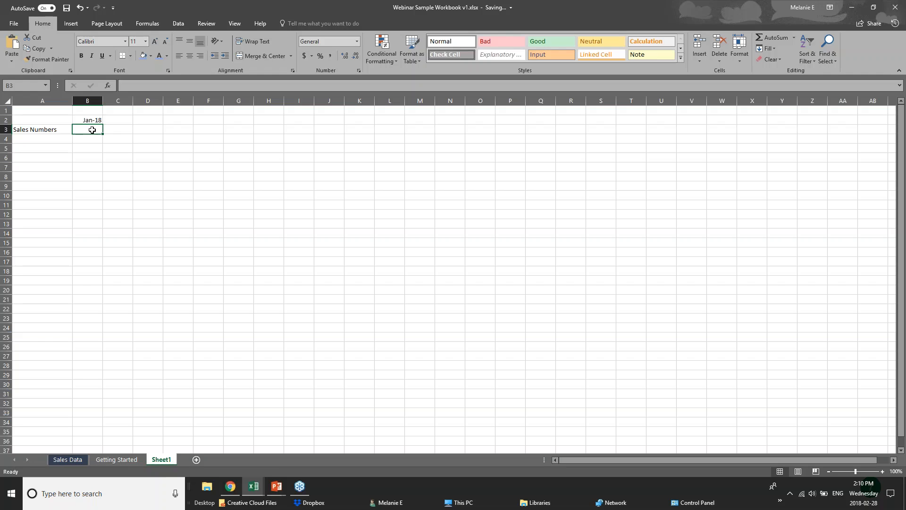
{"action": "type", "text": "20"}
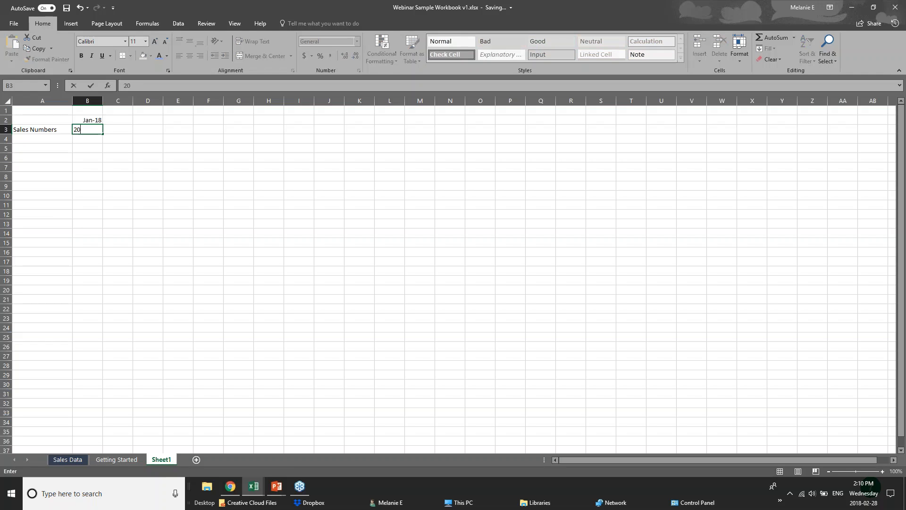
{"action": "left_click", "coordinate": [57, 148]}
Inspect the stored contents of the label, sales value and date cells, opening date cell B2 for editing without changing it.
{"action": "left_click", "coordinate": [49, 130]}
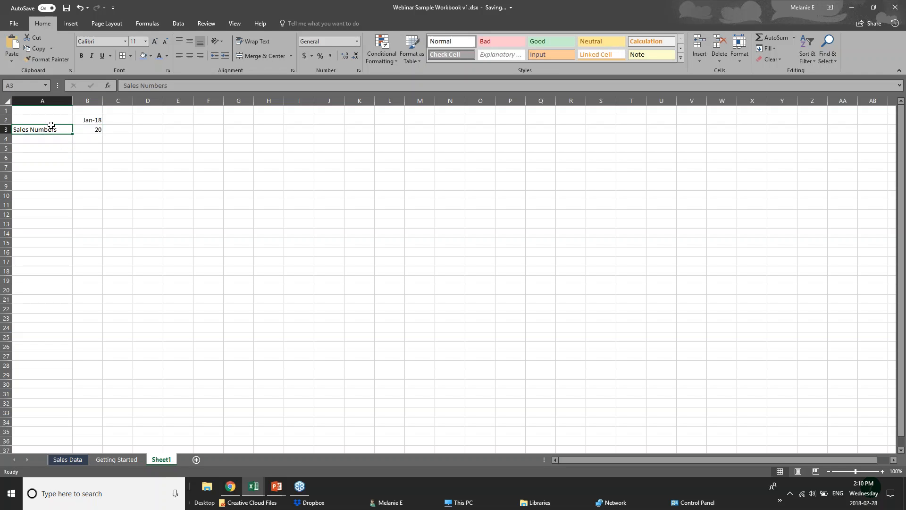
{"action": "left_click", "coordinate": [98, 131]}
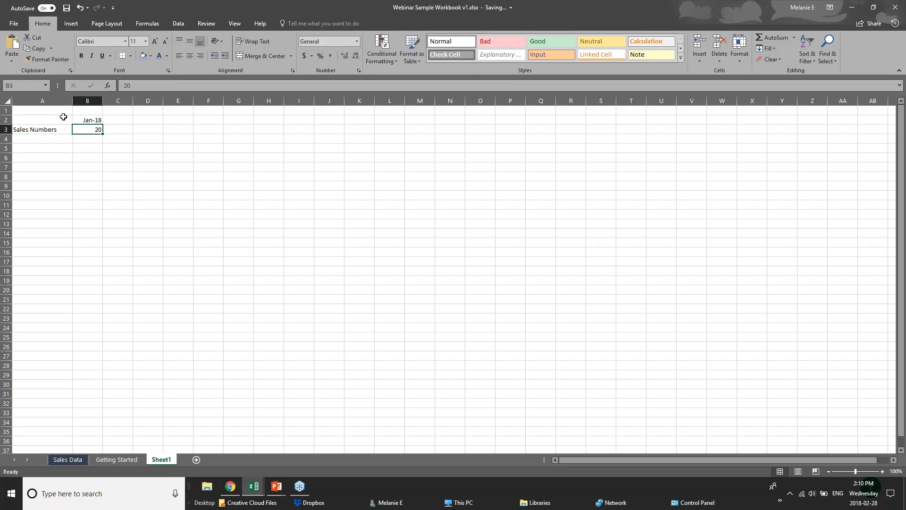
{"action": "left_click", "coordinate": [39, 132]}
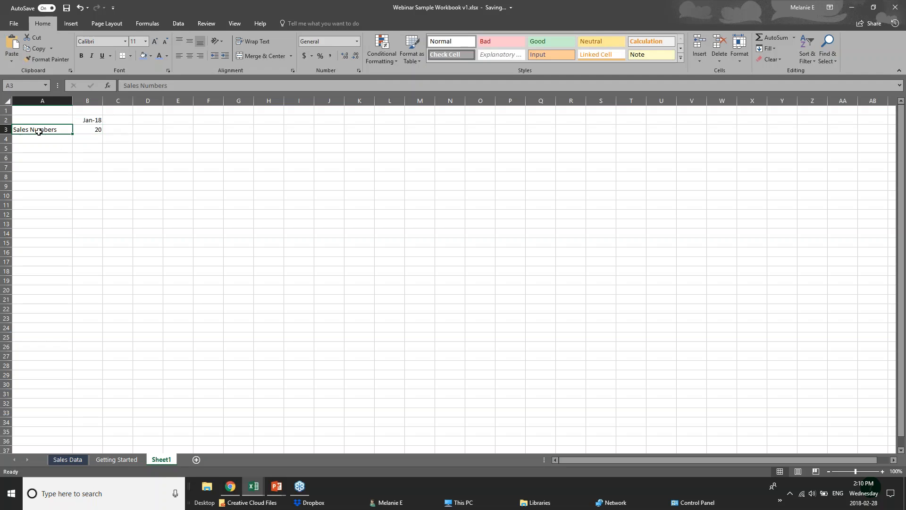
{"action": "left_click", "coordinate": [84, 122]}
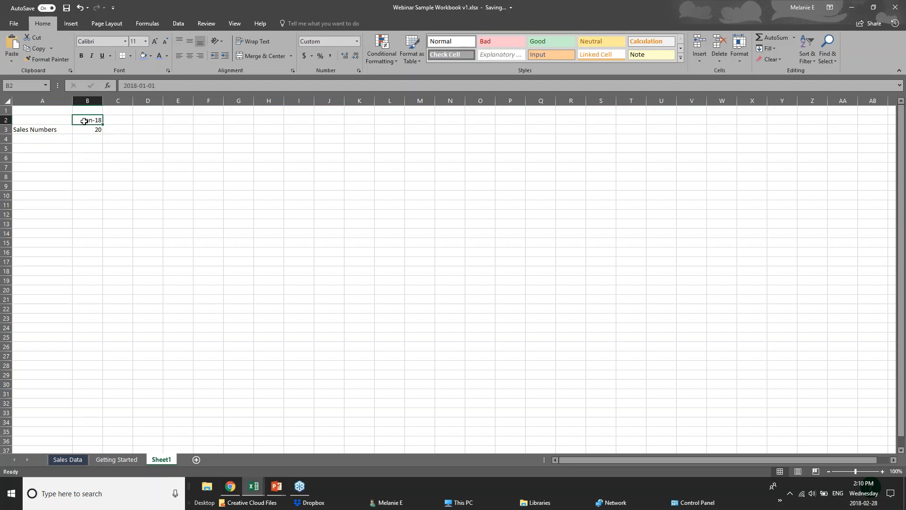
{"action": "left_click_drag", "start_coordinate": [122, 85], "coordinate": [155, 85]}
{"action": "key", "text": "Escape"}
{"action": "key", "text": "F2"}
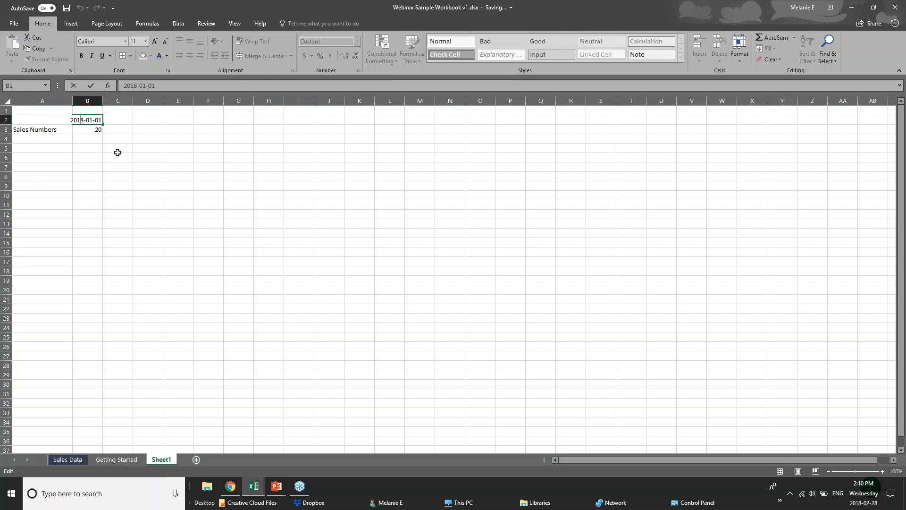
{"action": "left_click", "coordinate": [95, 140]}
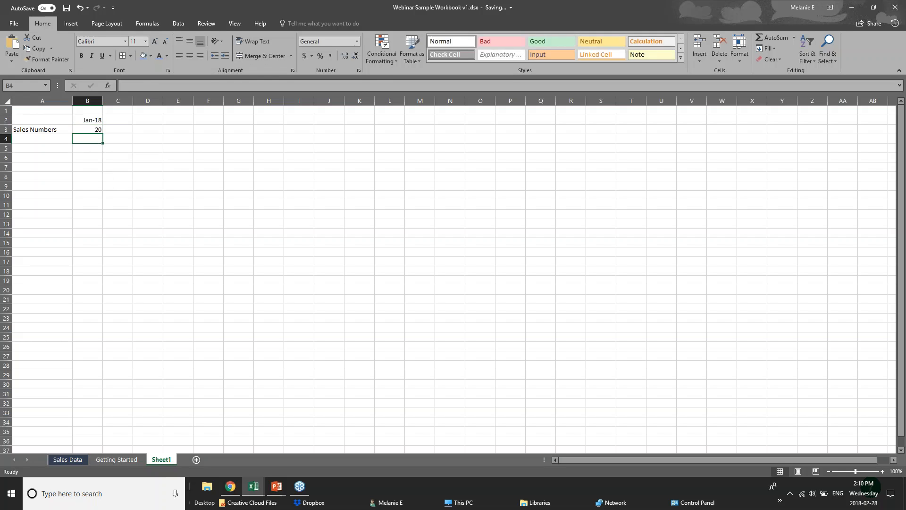
{"action": "double_click", "coordinate": [91, 121]}
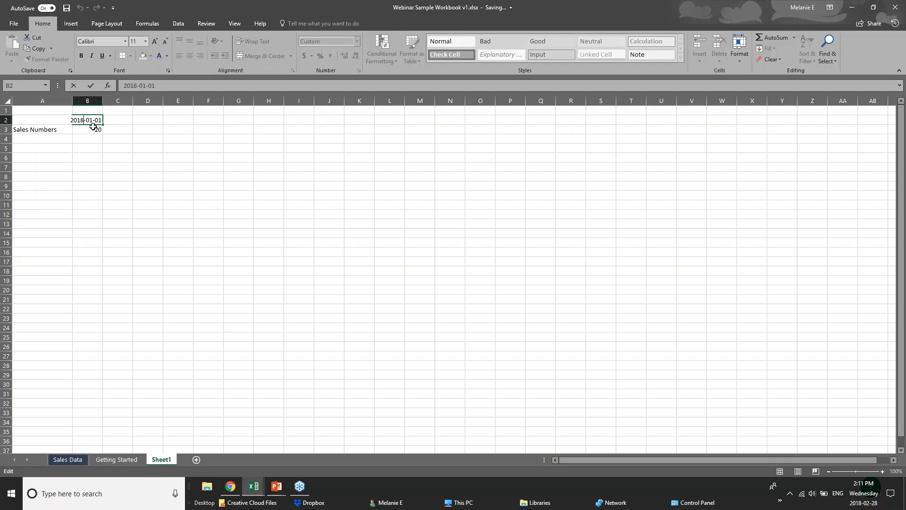
{"action": "left_click", "coordinate": [84, 133]}
{"action": "left_click", "coordinate": [83, 142]}
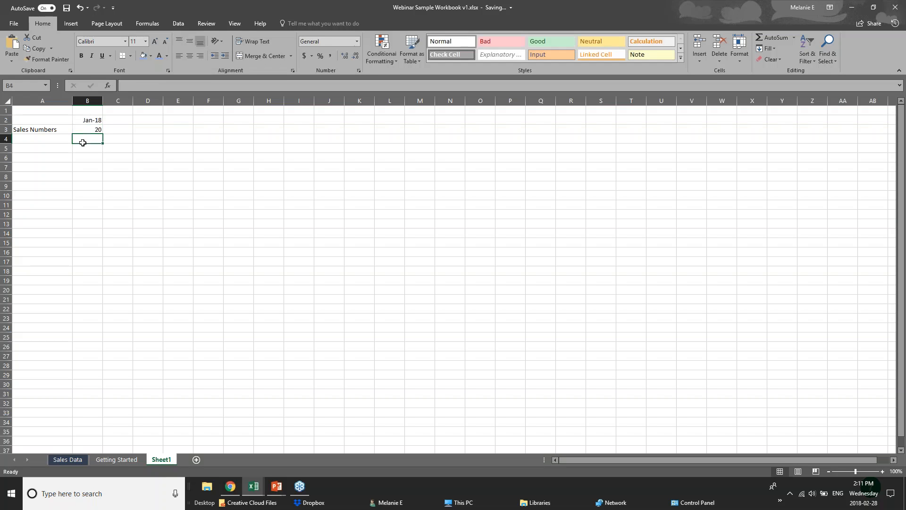
{"action": "left_click", "coordinate": [32, 139]}
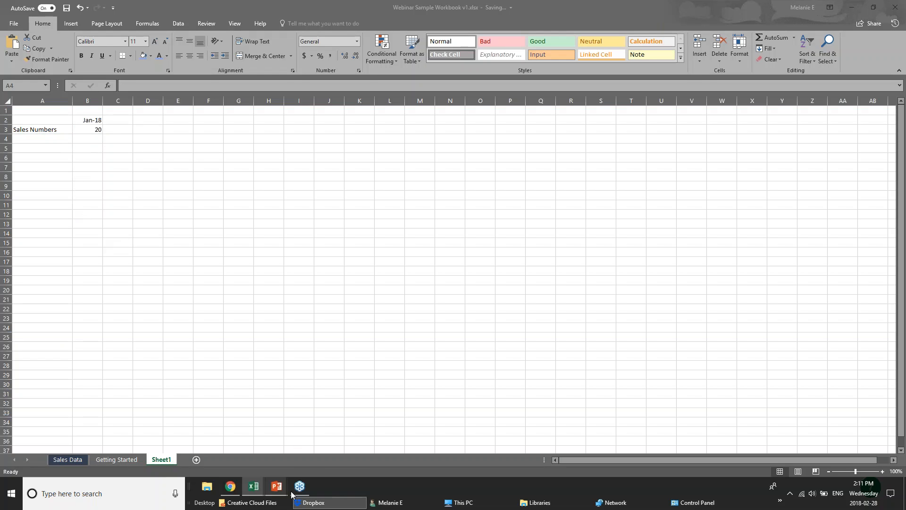
{"action": "mouse_move", "coordinate": [273, 486]}
{"action": "left_click", "coordinate": [66, 150]}
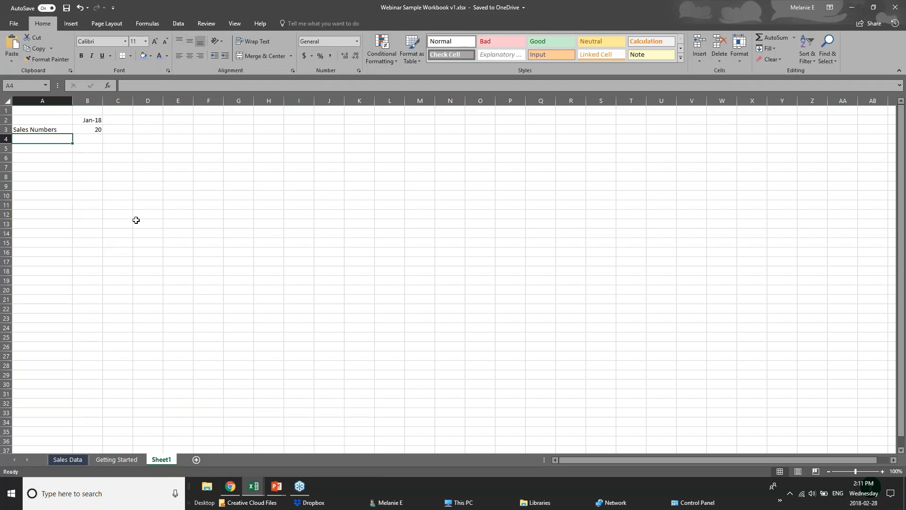
{"action": "mouse_move", "coordinate": [276, 488]}
{"action": "left_click", "coordinate": [187, 146]}
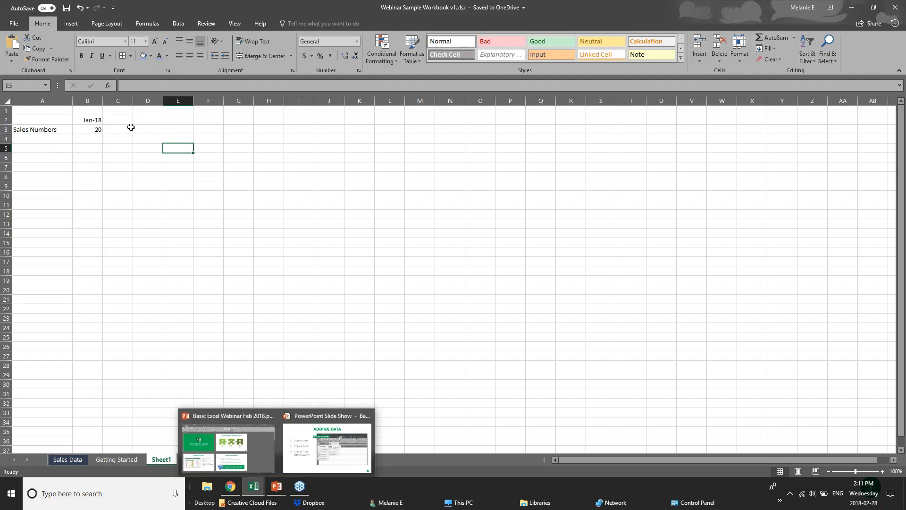
{"action": "left_click", "coordinate": [123, 122]}
{"action": "left_click", "coordinate": [53, 139]}
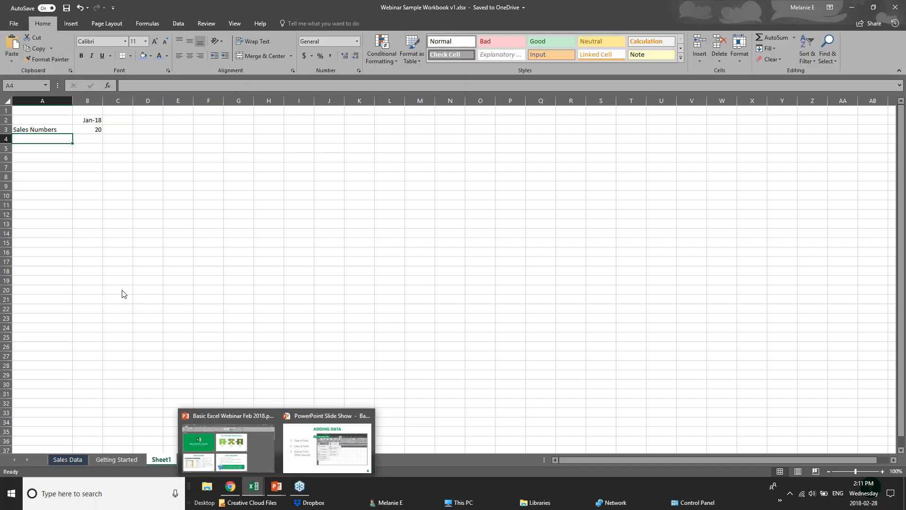
Open the Getting Started sheet and examine the Sales, Overhead and Profit rows, including the cell where Profit meets the TOTAL column.
{"action": "left_click", "coordinate": [98, 461]}
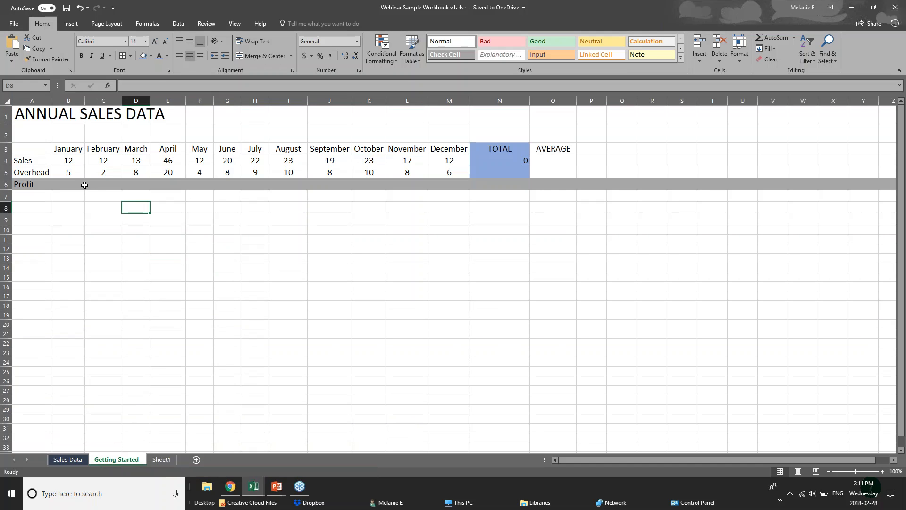
{"action": "left_click", "coordinate": [68, 174]}
{"action": "left_click", "coordinate": [43, 149]}
{"action": "left_click", "coordinate": [41, 172]}
{"action": "left_click", "coordinate": [42, 160]}
{"action": "left_click_drag", "start_coordinate": [42, 160], "coordinate": [521, 160]}
{"action": "left_click", "coordinate": [199, 239]}
{"action": "left_click_drag", "start_coordinate": [67, 148], "coordinate": [101, 164]}
{"action": "left_click", "coordinate": [171, 201]}
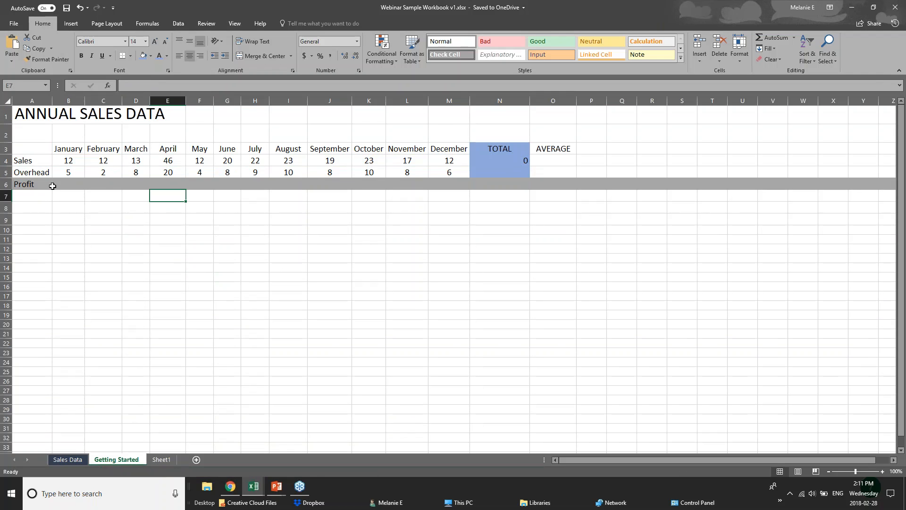
{"action": "left_click", "coordinate": [59, 185]}
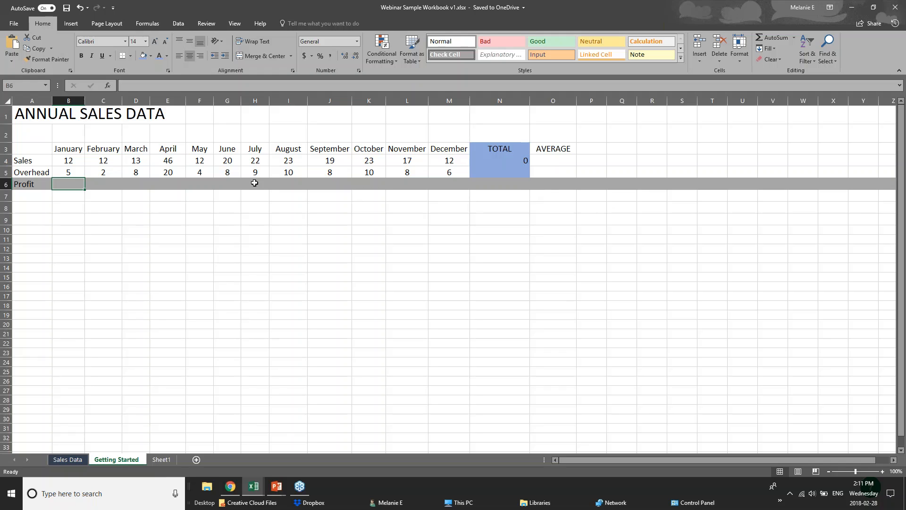
{"action": "left_click", "coordinate": [505, 185]}
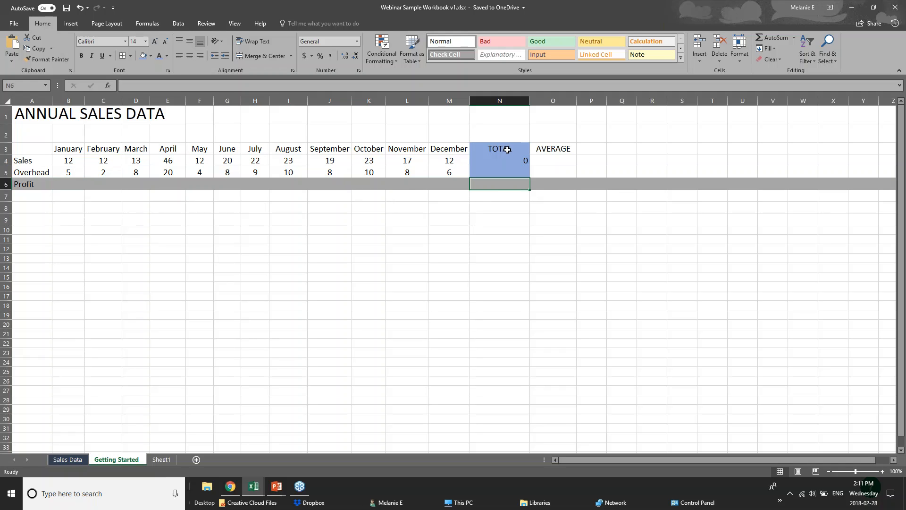
Examine the TOTAL and AVERAGE columns for the Sales, Overhead and Profit rows, including the formula in the Sales total cell.
{"action": "left_click_drag", "start_coordinate": [507, 150], "coordinate": [508, 183]}
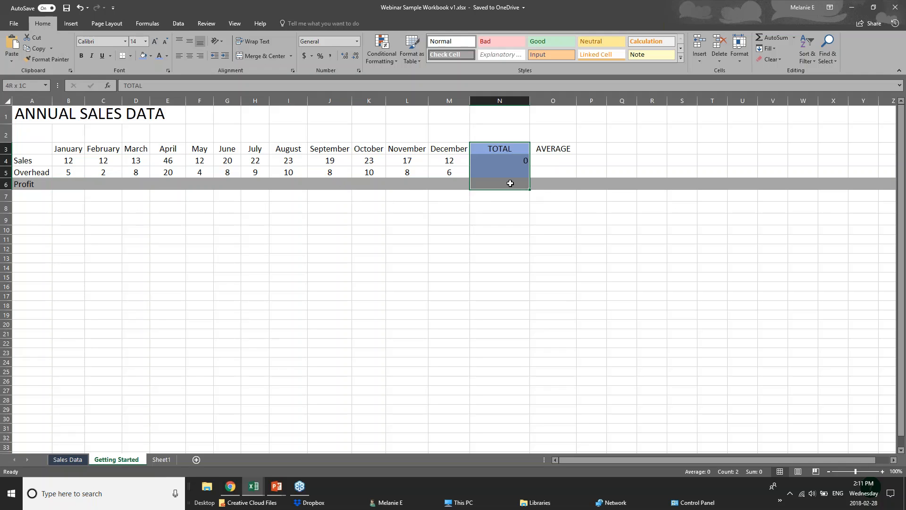
{"action": "left_click", "coordinate": [488, 161]}
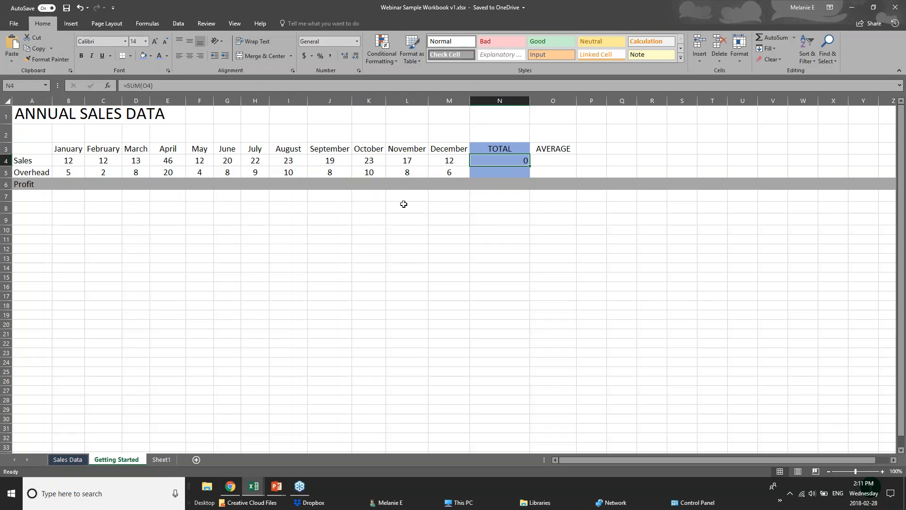
{"action": "left_click", "coordinate": [510, 175]}
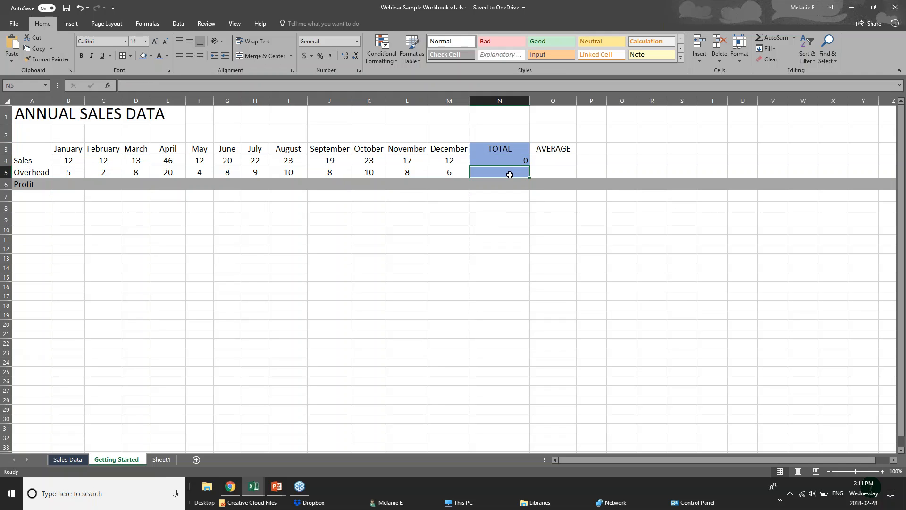
{"action": "left_click_drag", "start_coordinate": [545, 147], "coordinate": [550, 184]}
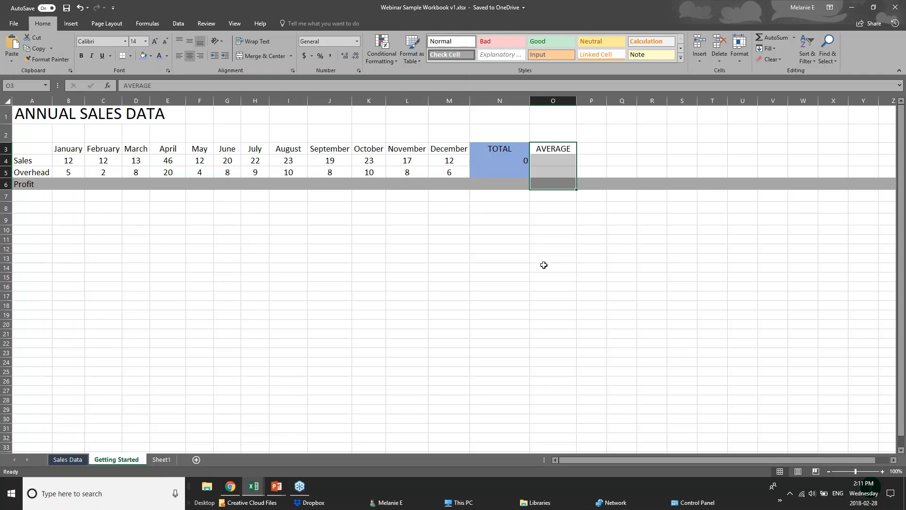
{"action": "left_click", "coordinate": [74, 164]}
Switch to the PowerPoint slide show to review the Adding Data slide, and return to the Excel workbook.
{"action": "mouse_move", "coordinate": [278, 488]}
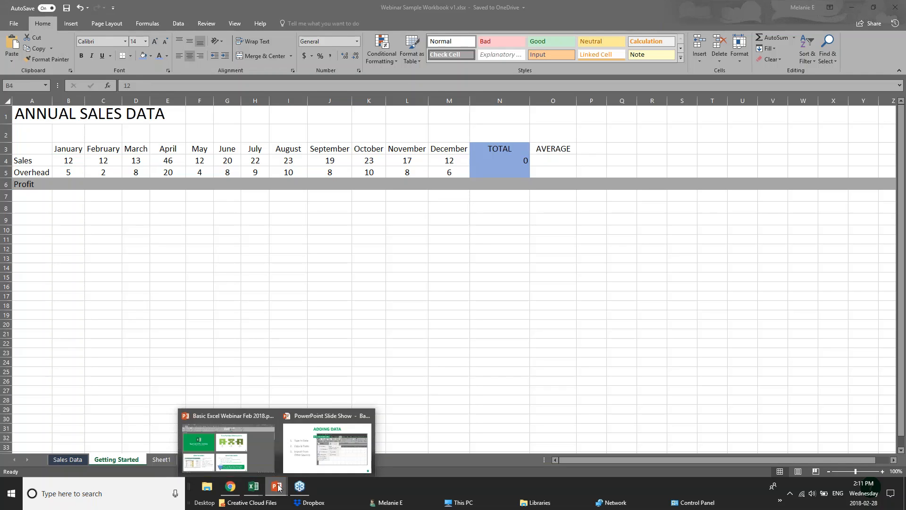
{"action": "left_click", "coordinate": [313, 452]}
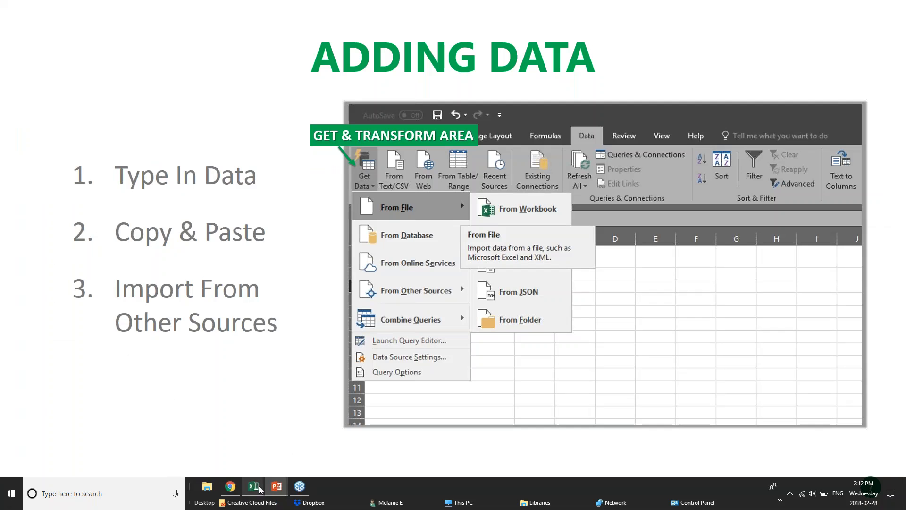
{"action": "mouse_move", "coordinate": [258, 490]}
{"action": "left_click", "coordinate": [327, 457]}
{"action": "left_click", "coordinate": [128, 212]}
{"action": "left_click", "coordinate": [76, 209]}
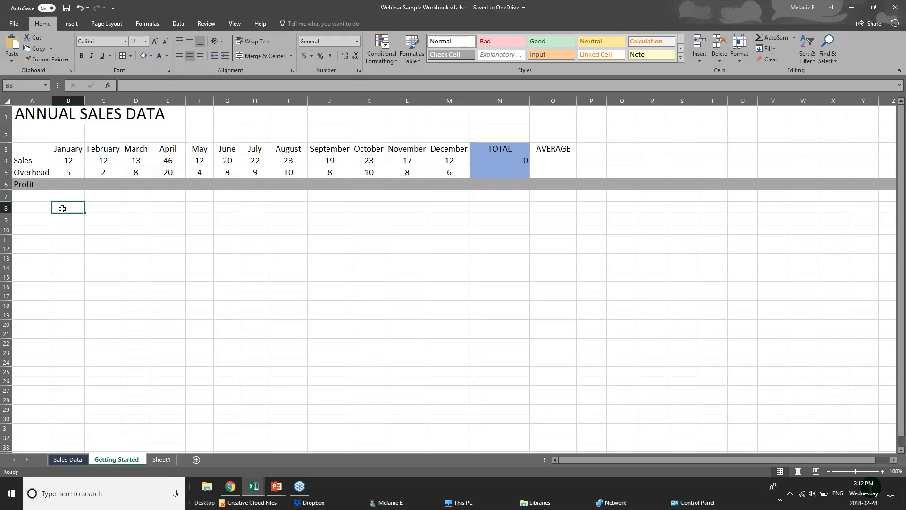
{"action": "type", "text": "Jan"}
{"action": "key", "text": "BackSpace"}
{"action": "key", "text": "BackSpace"}
{"action": "key", "text": "BackSpace"}
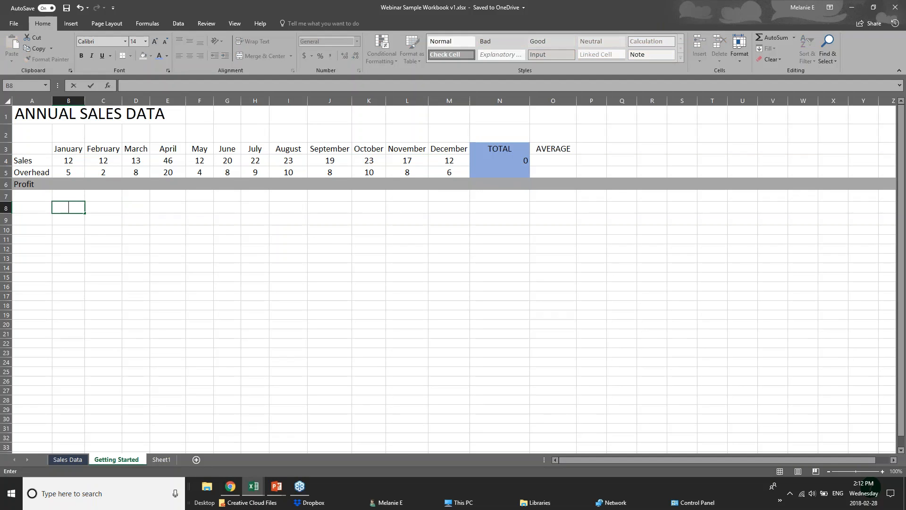
Check which Insert and Home commands are available while cell B8 is in entry mode, and leave the cell empty.
{"action": "left_click", "coordinate": [69, 26]}
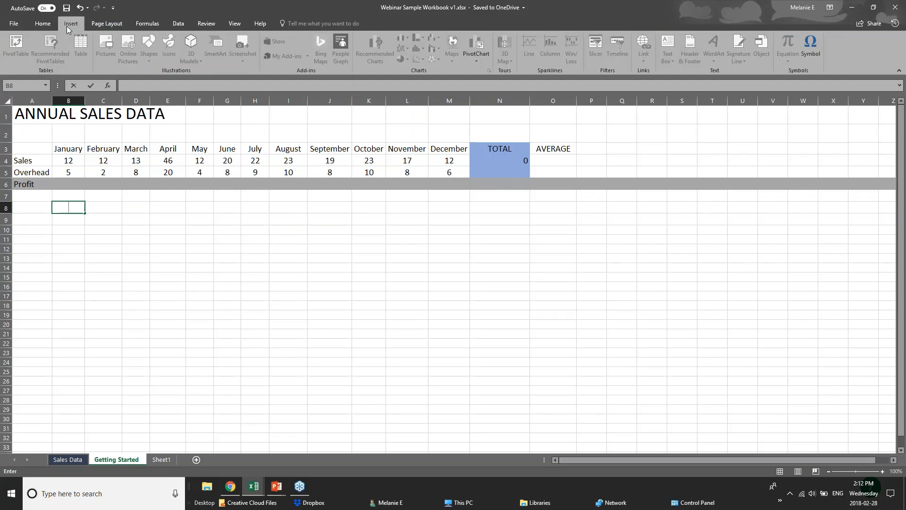
{"action": "right_click", "coordinate": [71, 210]}
{"action": "key", "text": "Escape"}
{"action": "left_click", "coordinate": [37, 23]}
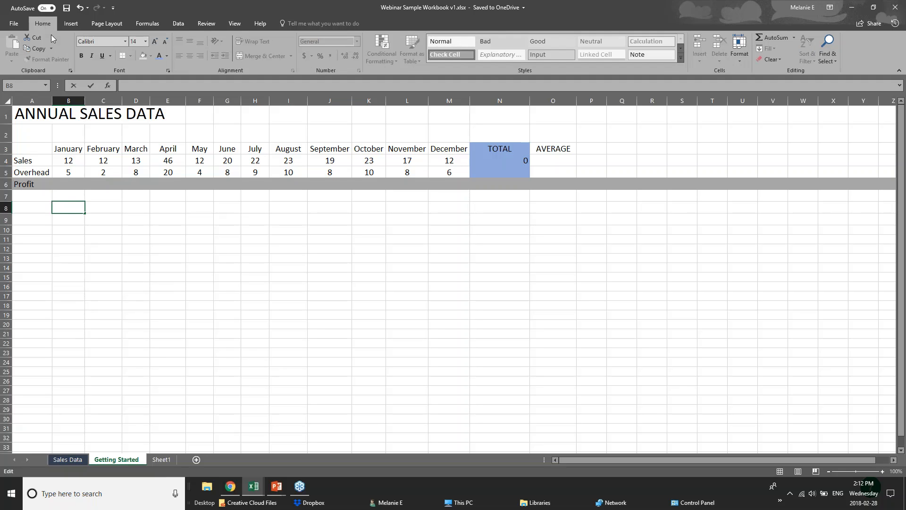
{"action": "left_click", "coordinate": [71, 240]}
{"action": "left_click", "coordinate": [66, 220]}
{"action": "left_click", "coordinate": [42, 210]}
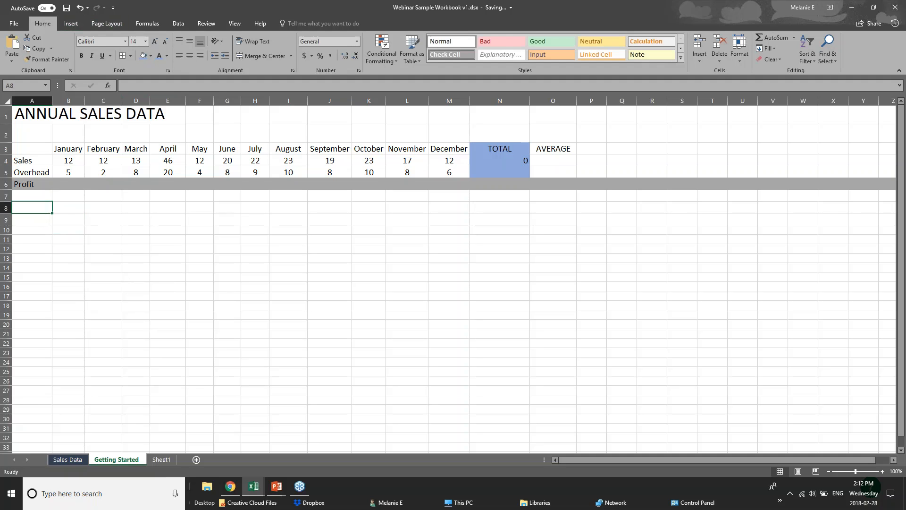
{"action": "left_click", "coordinate": [107, 268]}
{"action": "left_click", "coordinate": [75, 204]}
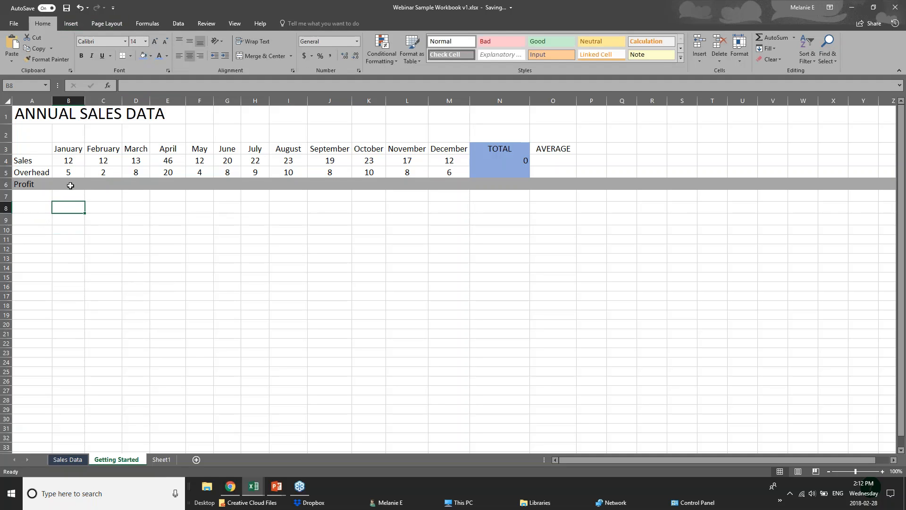
{"action": "left_click", "coordinate": [71, 184]}
Switch to the PowerPoint slide show and advance to the Adding Formulas slide.
{"action": "left_click", "coordinate": [275, 491]}
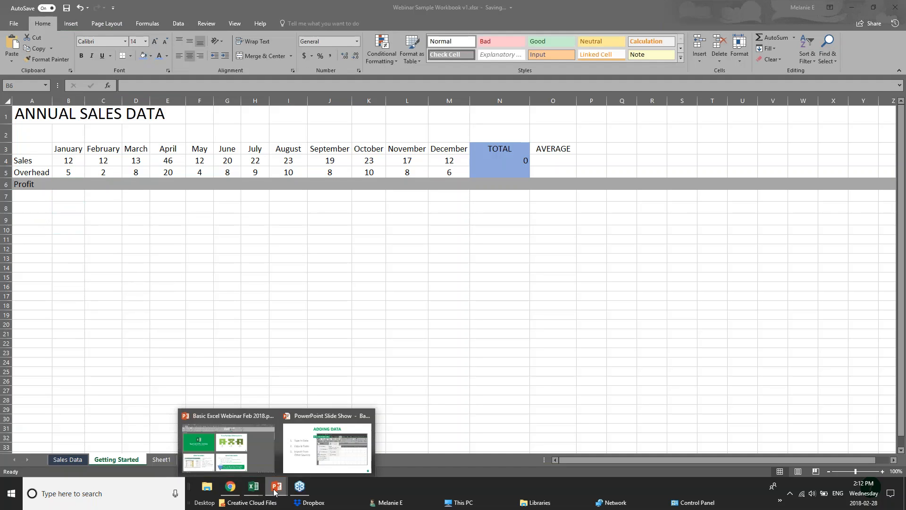
{"action": "left_click", "coordinate": [299, 461]}
{"action": "left_click", "coordinate": [276, 443]}
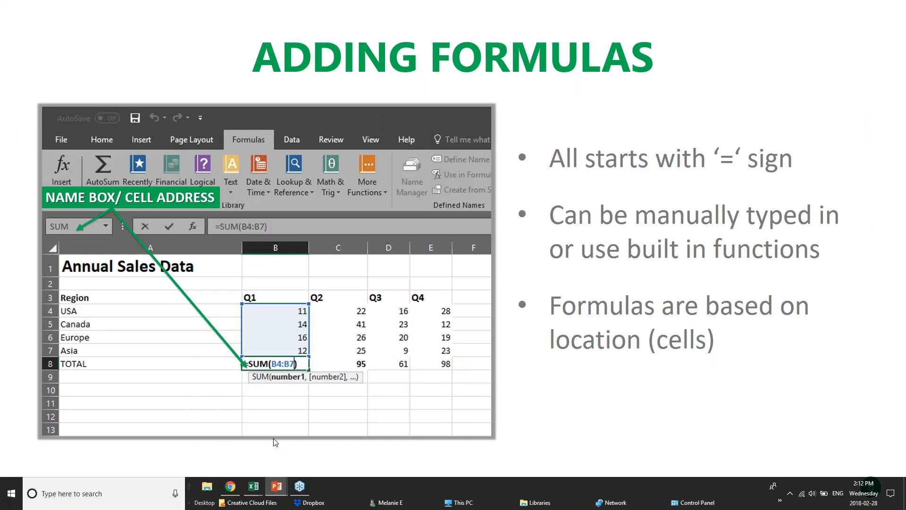
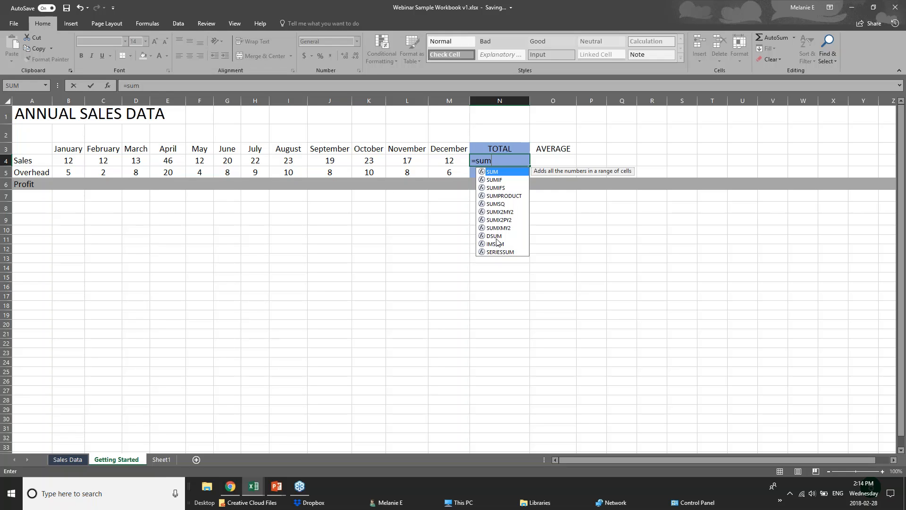
{"action": "type", "text": "("}
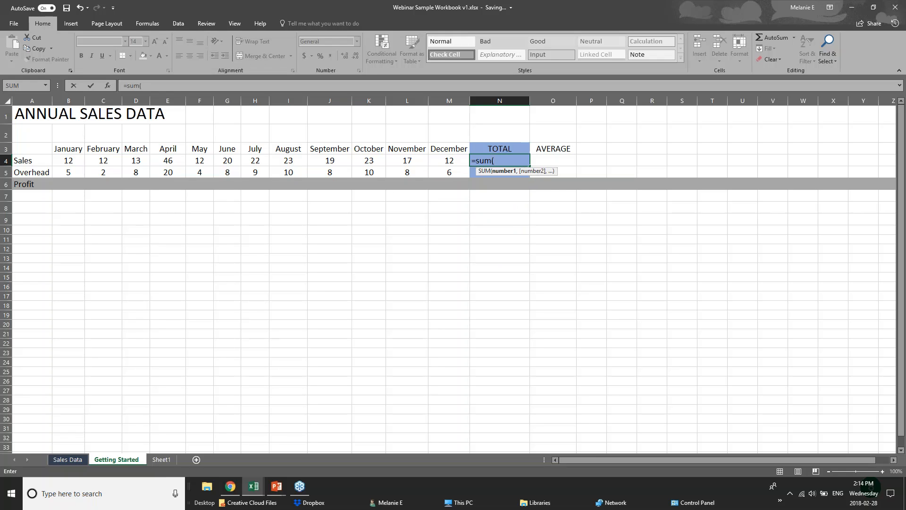
{"action": "left_click", "coordinate": [504, 156]}
{"action": "key", "text": "BackSpace"}
{"action": "key", "text": "BackSpace"}
{"action": "key", "text": "BackSpace"}
{"action": "key", "text": "BackSpace"}
{"action": "key", "text": "BackSpace"}
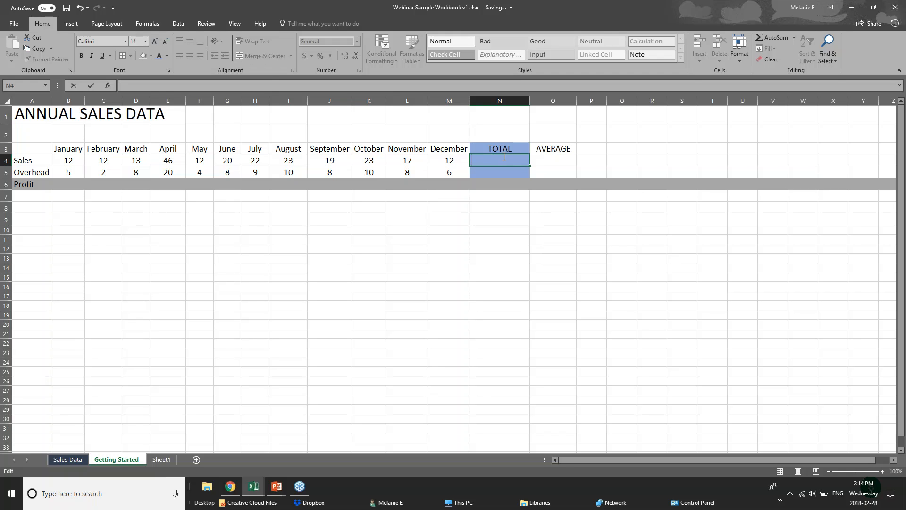
Enter the formula =12+12 in the Sales total cell N4.
{"action": "type", "text": "="}
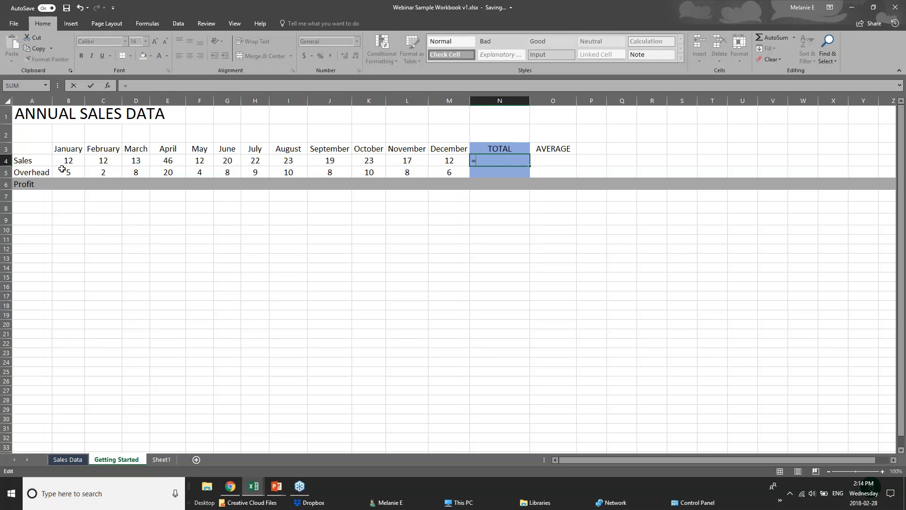
{"action": "type", "text": "12="}
{"action": "key", "text": "BackSpace"}
{"action": "type", "text": "=12"}
{"action": "key", "text": "BackSpace"}
{"action": "key", "text": "BackSpace"}
{"action": "key", "text": "BackSpace"}
{"action": "type", "text": "+12"}
{"action": "left_click", "coordinate": [72, 163]}
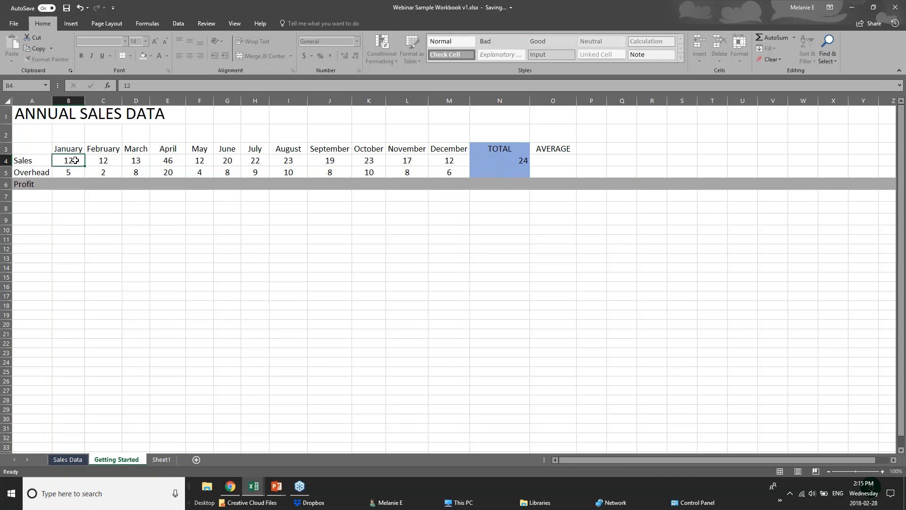
Compare the January to April sales cells with the formula in the Sales total cell N4.
{"action": "left_click", "coordinate": [106, 163]}
{"action": "left_click", "coordinate": [139, 163]}
{"action": "left_click", "coordinate": [170, 163]}
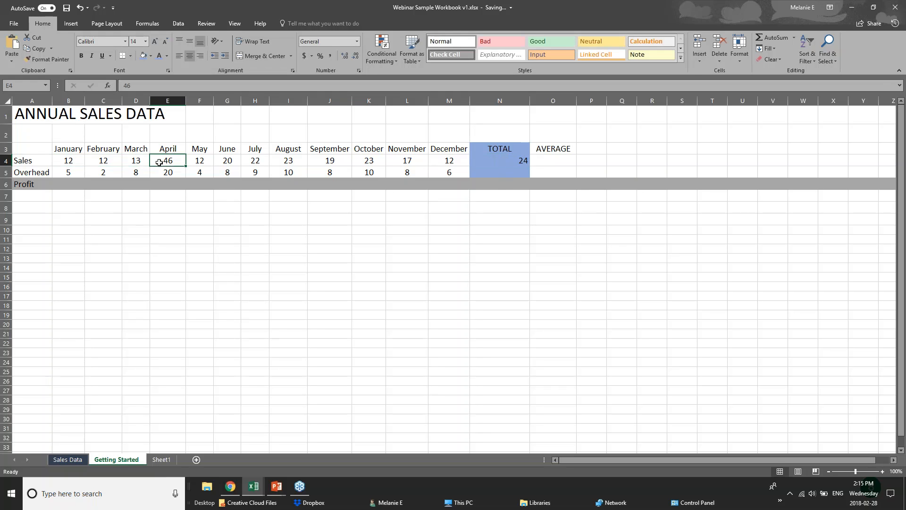
{"action": "left_click", "coordinate": [510, 161]}
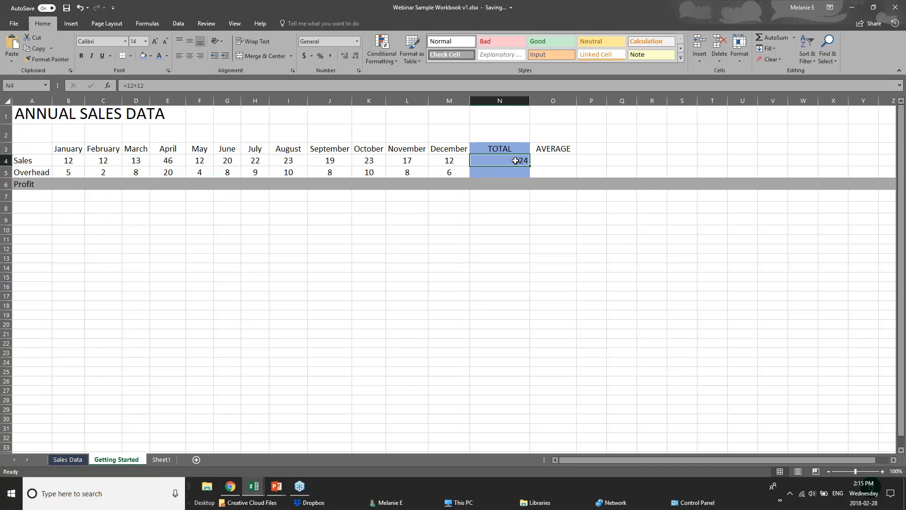
{"action": "double_click", "coordinate": [510, 161]}
{"action": "left_click", "coordinate": [484, 224]}
{"action": "left_click", "coordinate": [494, 161]}
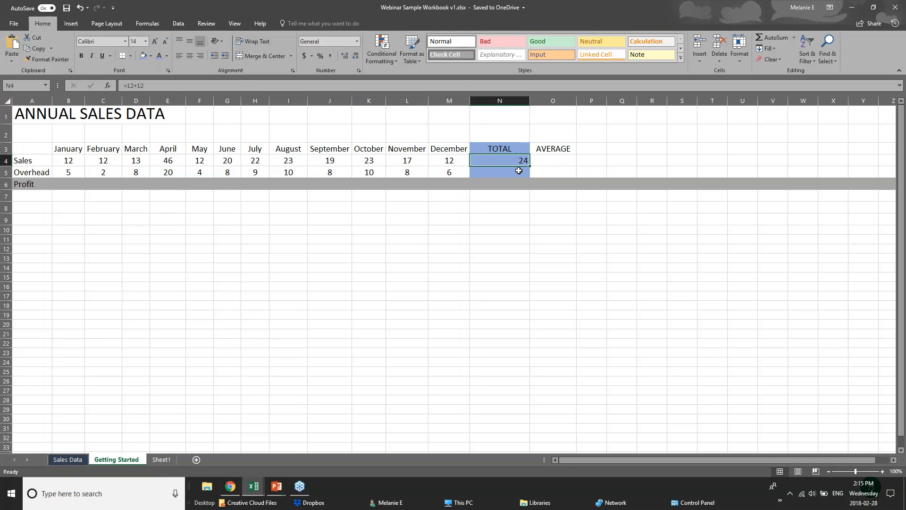
Undo the formula in N4 and try a SUM formula that adds the individual cells b4+c4+d4.
{"action": "left_click", "coordinate": [517, 200]}
{"action": "key", "text": "ctrl+z"}
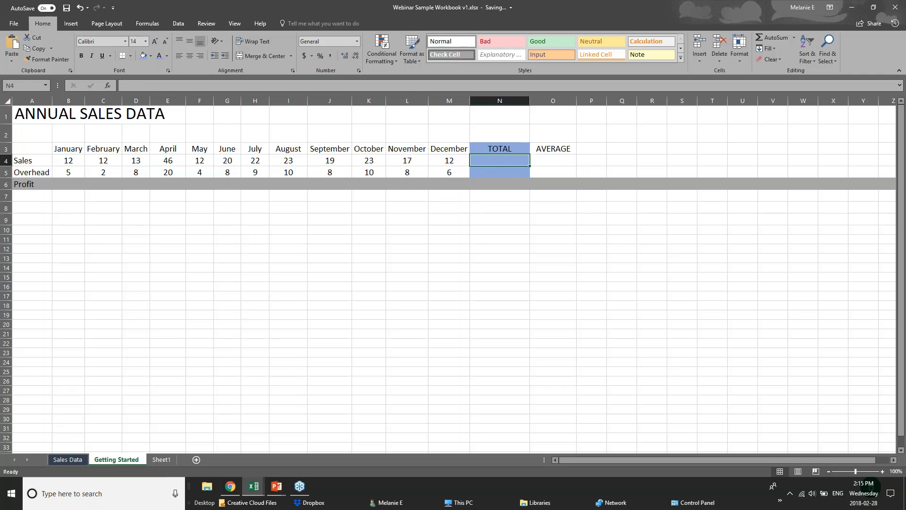
{"action": "type", "text": "=su"}
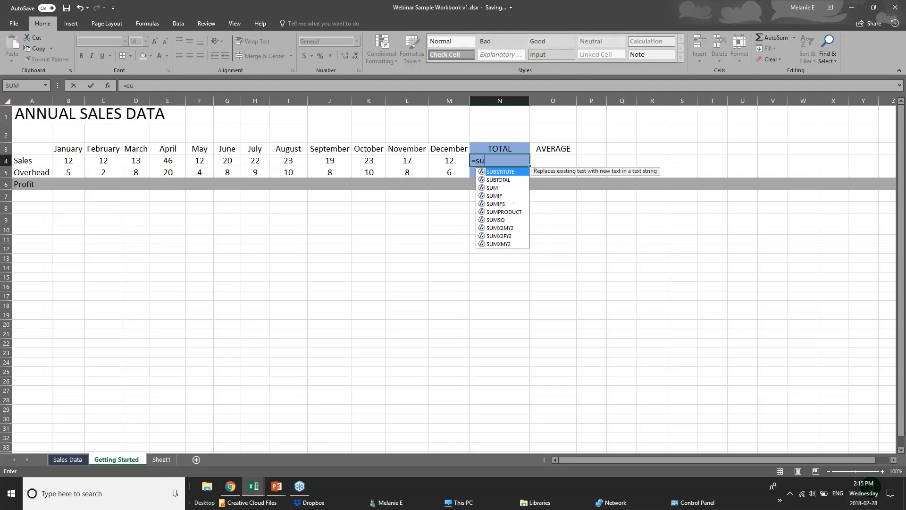
{"action": "type", "text": "m("}
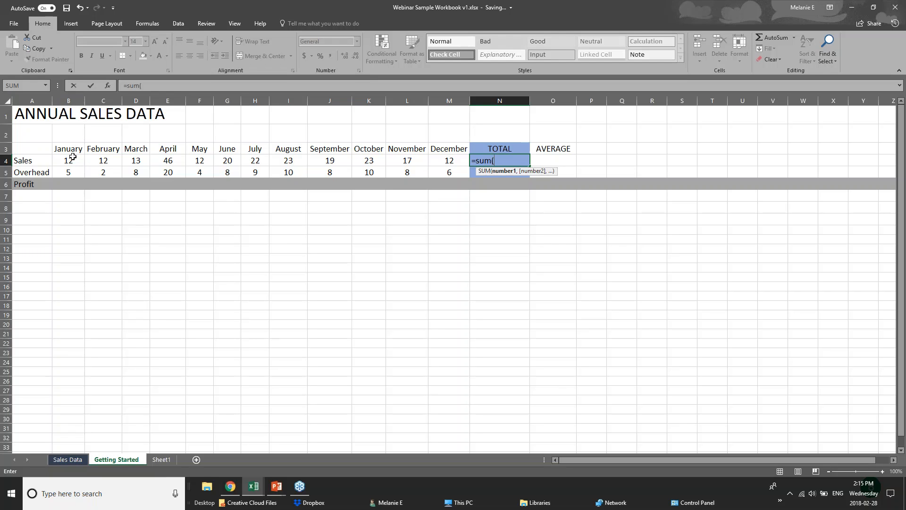
{"action": "type", "text": "b4"}
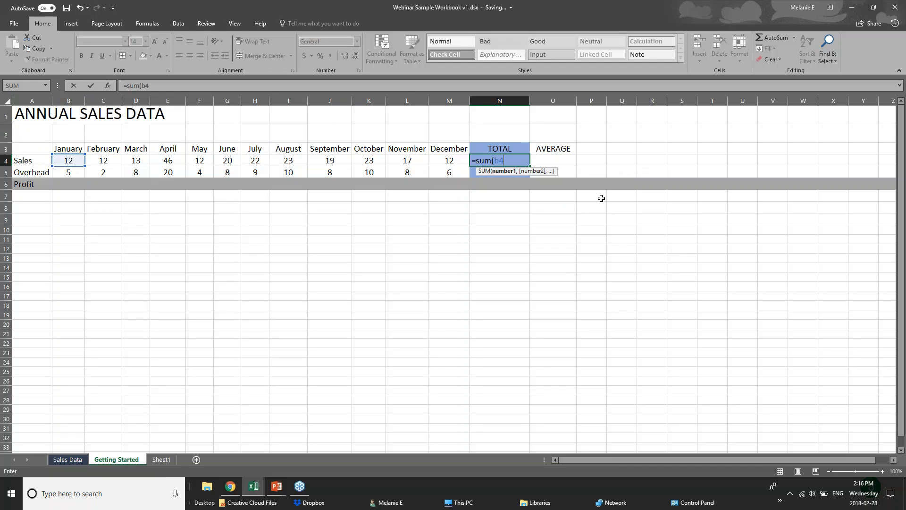
{"action": "type", "text": "="}
{"action": "key", "text": "BackSpace"}
{"action": "type", "text": "+c4"}
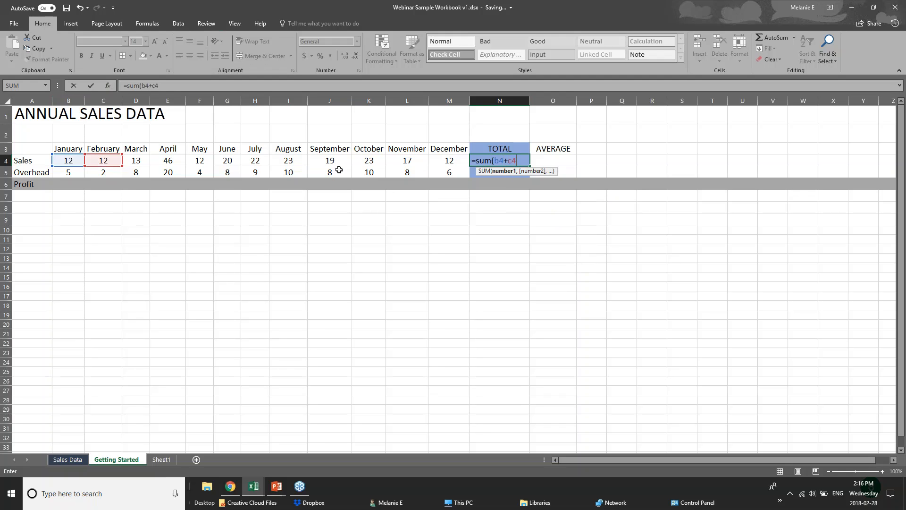
{"action": "type", "text": "+d"}
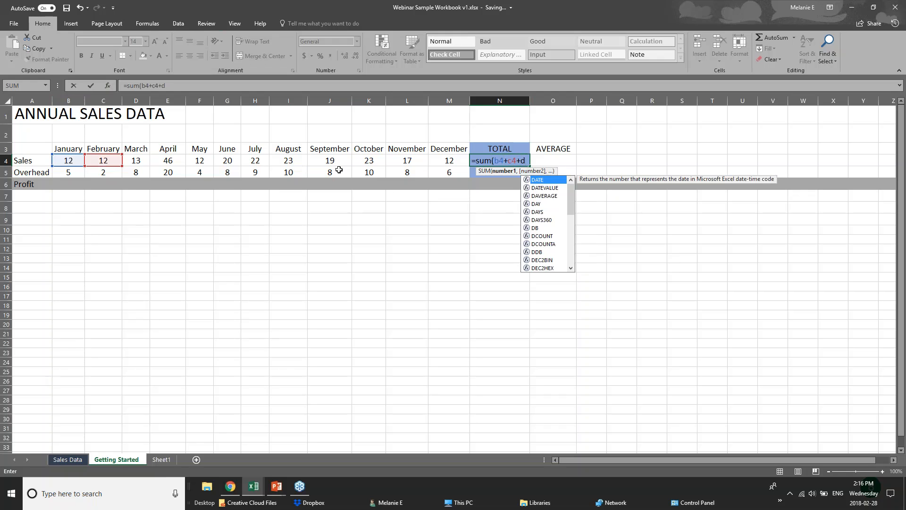
{"action": "type", "text": "4"}
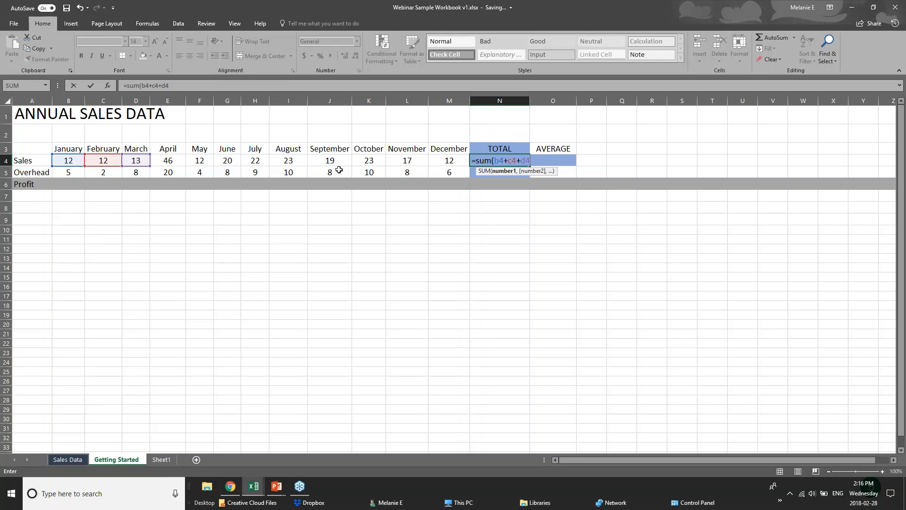
{"action": "key", "text": "BackSpace"}
{"action": "key", "text": "BackSpace"}
{"action": "key", "text": "BackSpace"}
{"action": "key", "text": "BackSpace"}
{"action": "key", "text": "BackSpace"}
{"action": "key", "text": "BackSpace"}
{"action": "key", "text": "BackSpace"}
{"action": "key", "text": "BackSpace"}
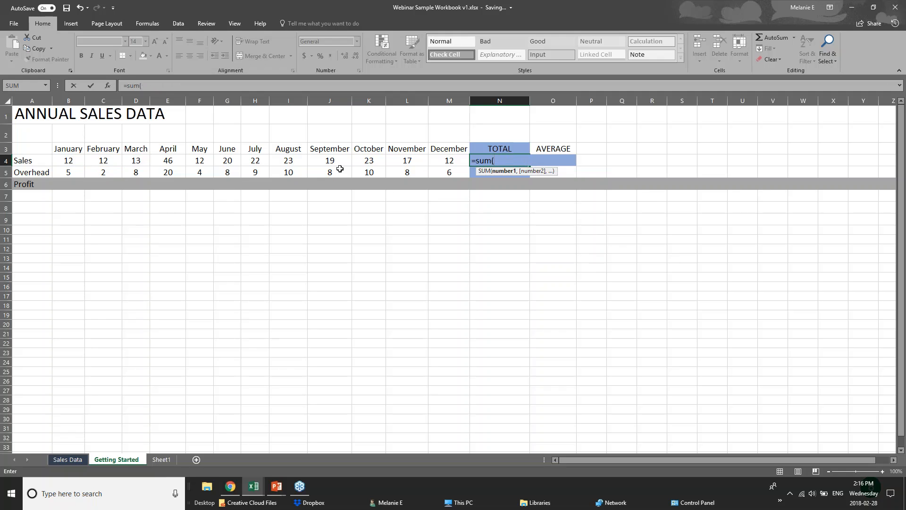
Complete the SUM formula in N4 with the range B4:M4 and review the entered formula.
{"action": "left_click", "coordinate": [70, 161]}
{"action": "left_click_drag", "start_coordinate": [71, 161], "coordinate": [438, 161]}
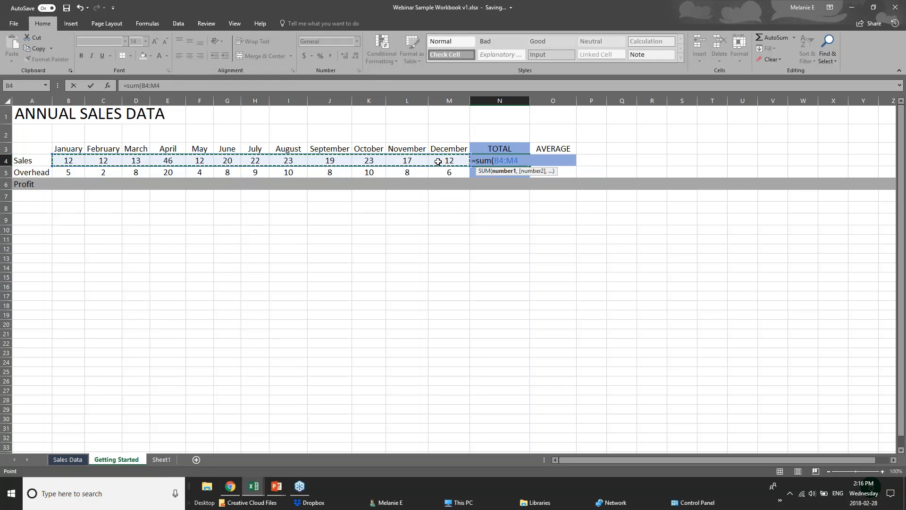
{"action": "key", "text": "Return"}
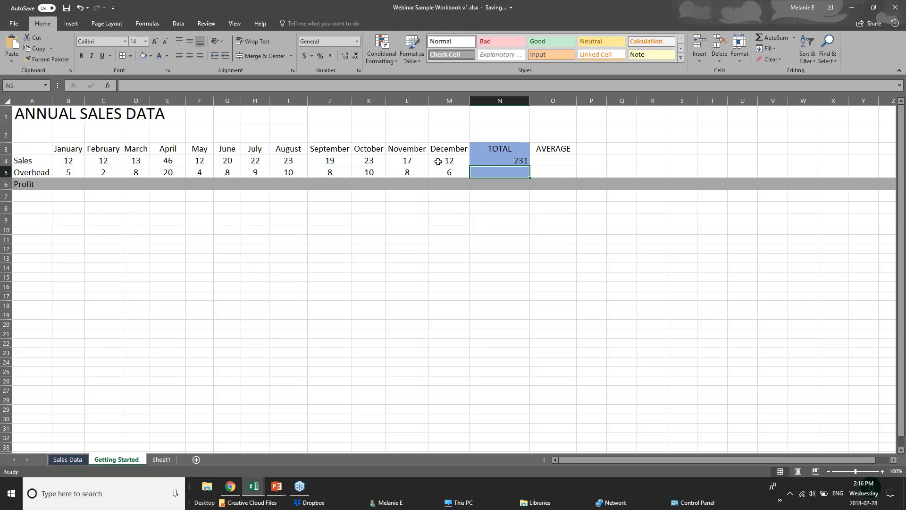
{"action": "left_click", "coordinate": [498, 161]}
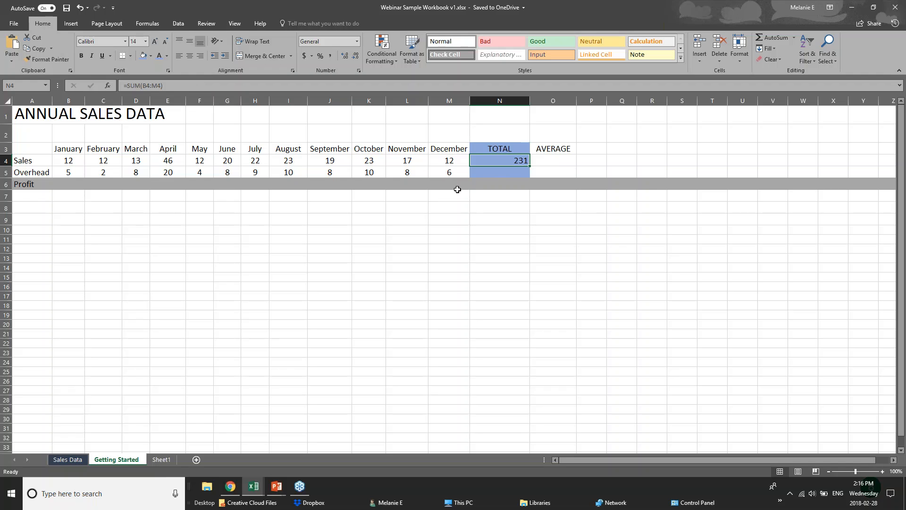
Clear the Sales total cell N4, total B4:M4 there with AutoSum, and check the range it covers.
{"action": "key", "text": "Delete"}
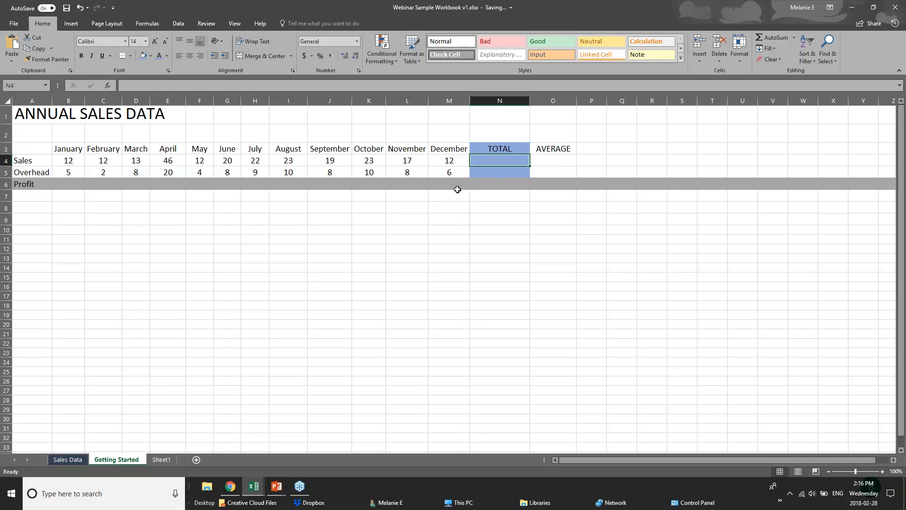
{"action": "left_click", "coordinate": [895, 8]}
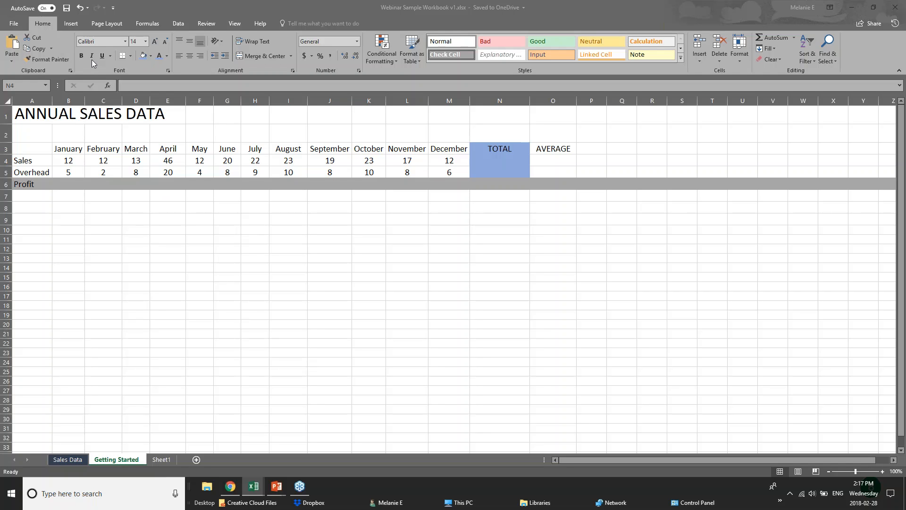
{"action": "left_click", "coordinate": [793, 38]}
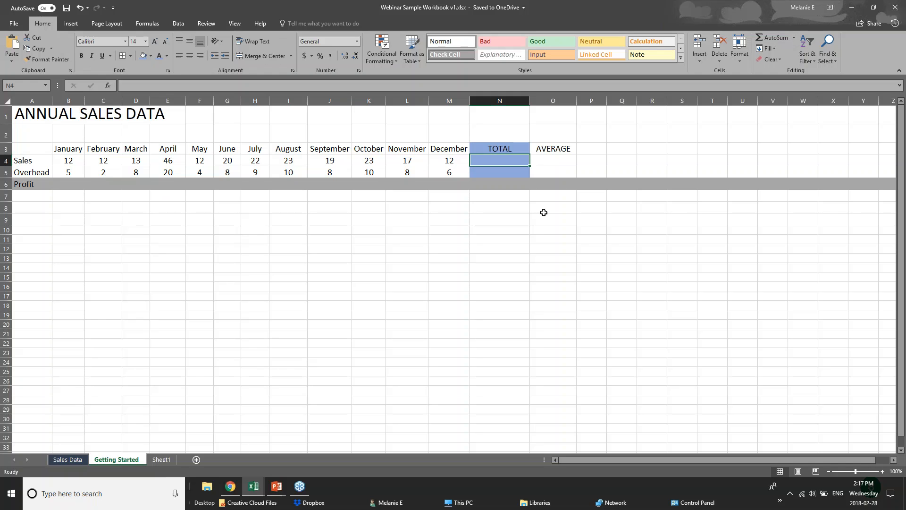
{"action": "left_click", "coordinate": [766, 37]}
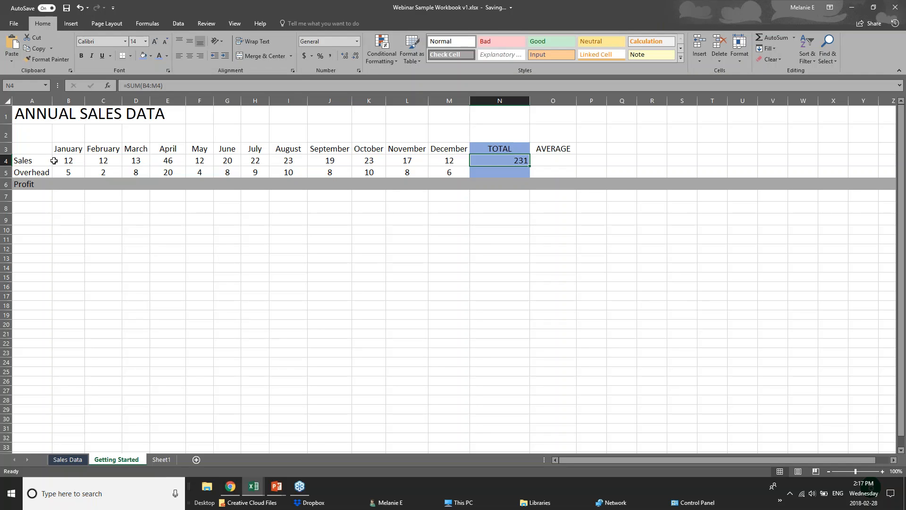
{"action": "left_click_drag", "start_coordinate": [59, 161], "coordinate": [472, 167]}
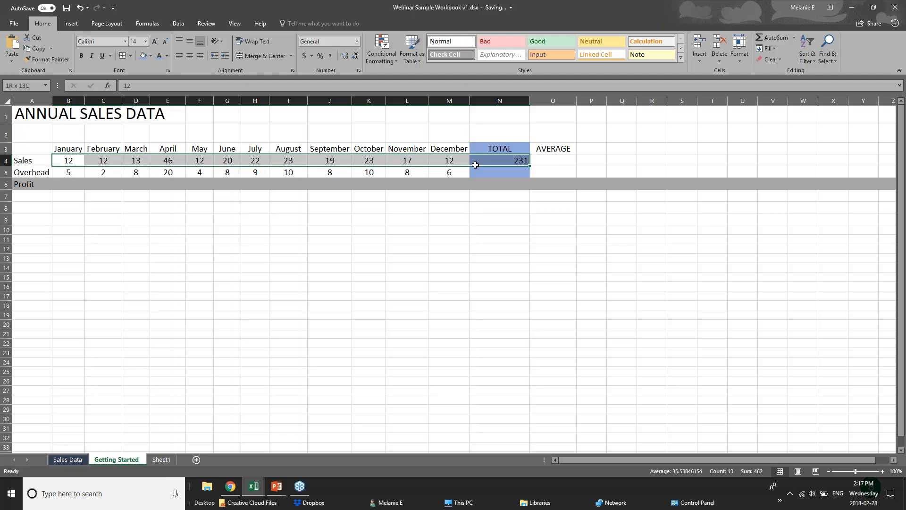
{"action": "left_click", "coordinate": [480, 161]}
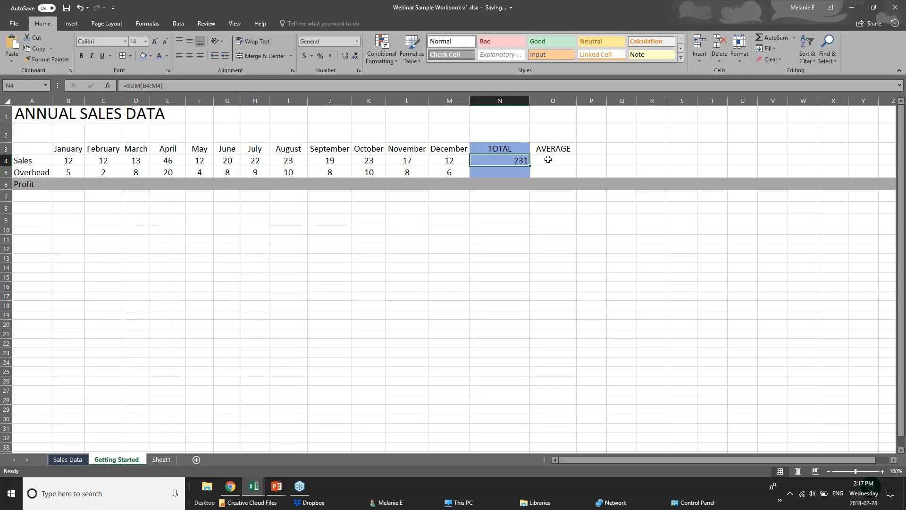
Try AutoSum in the Overhead total cell N5 and clear the cell again.
{"action": "left_click", "coordinate": [523, 173]}
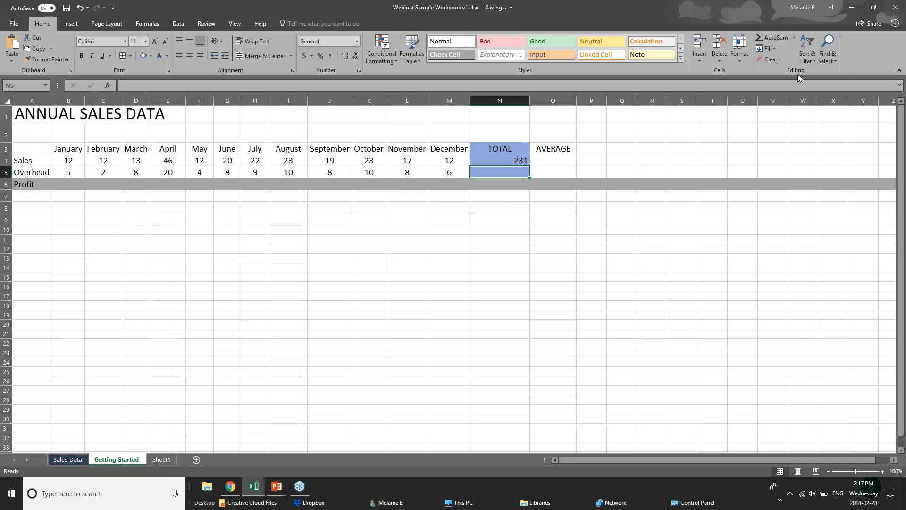
{"action": "double_click", "coordinate": [777, 38]}
{"action": "key", "text": "Delete"}
Insert an AVERAGE function in cell N5 and replace its suggested reference with the Overhead range B5:M5.
{"action": "left_click", "coordinate": [794, 39]}
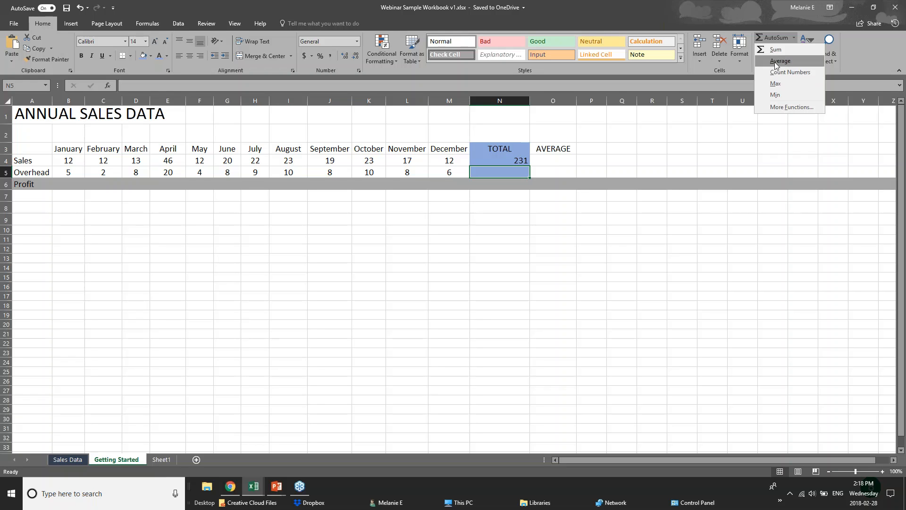
{"action": "left_click", "coordinate": [775, 61]}
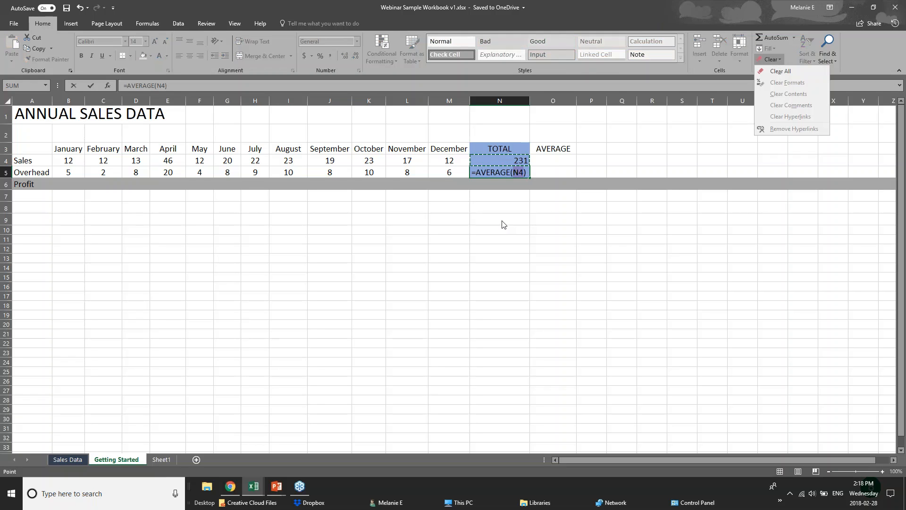
{"action": "left_click", "coordinate": [514, 173]}
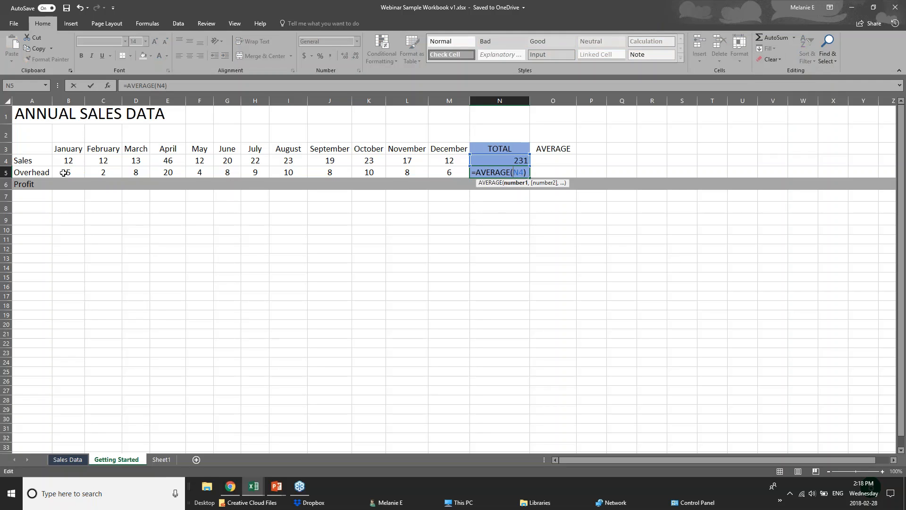
{"action": "left_click", "coordinate": [80, 172]}
{"action": "left_click_drag", "start_coordinate": [80, 172], "coordinate": [453, 172]}
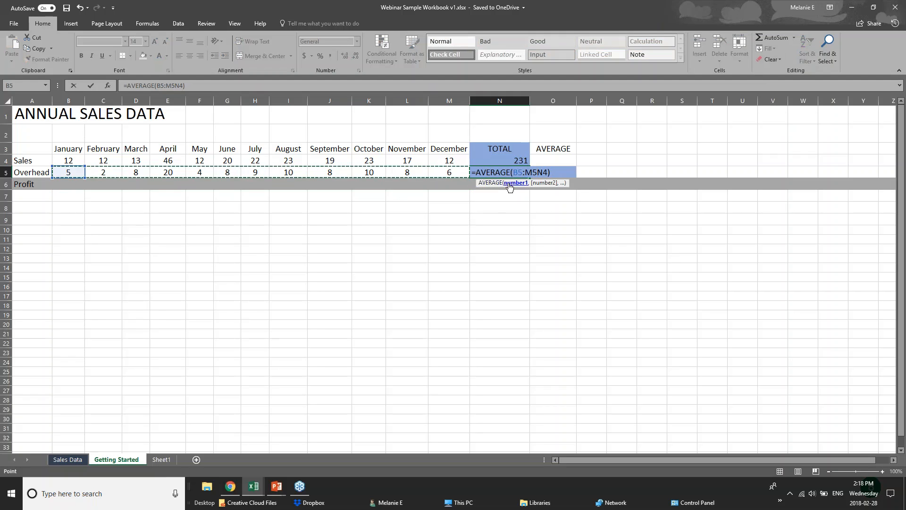
{"action": "key", "text": "Delete"}
{"action": "key", "text": "Delete"}
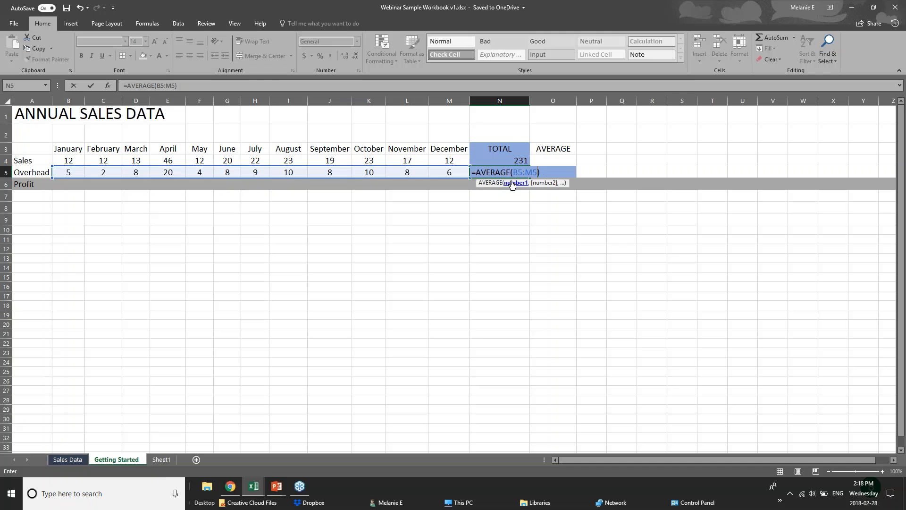
{"action": "key", "text": "Return"}
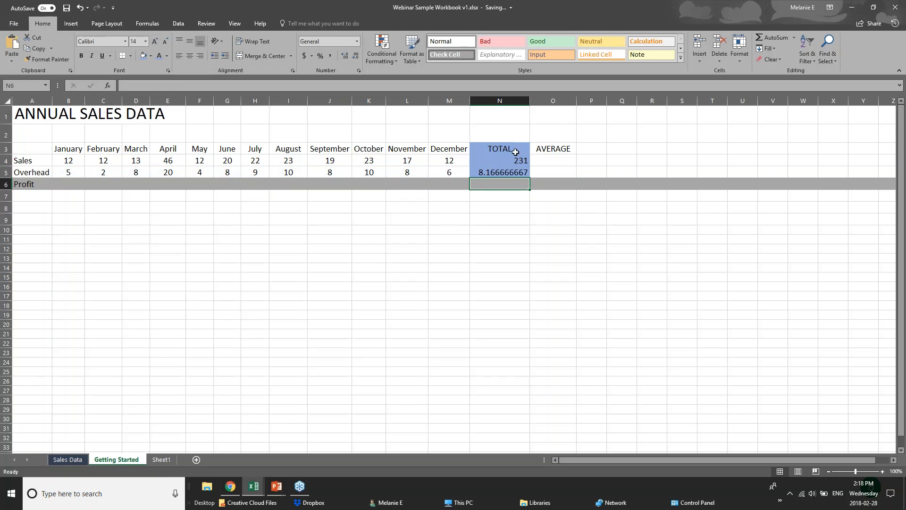
Compare the AVERAGE formula in N5 with the January to December Overhead values it covers.
{"action": "left_click", "coordinate": [515, 171]}
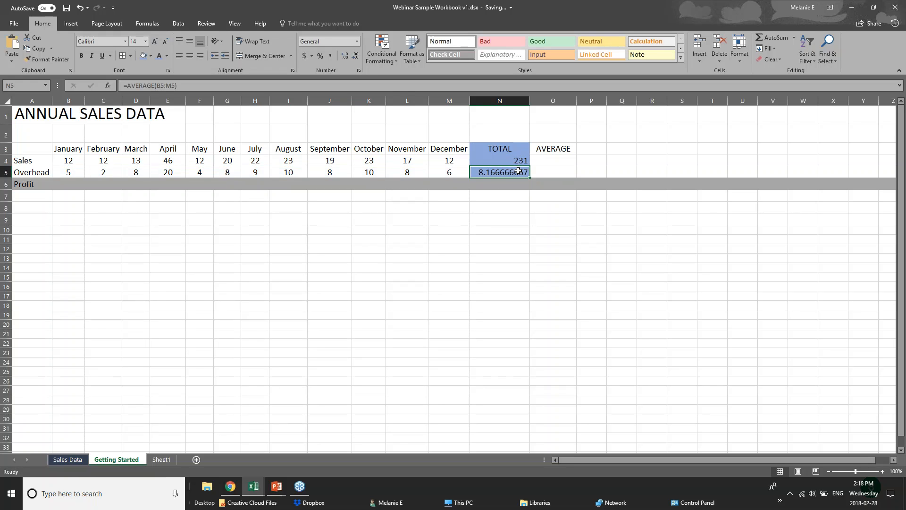
{"action": "left_click_drag", "start_coordinate": [72, 171], "coordinate": [432, 171]}
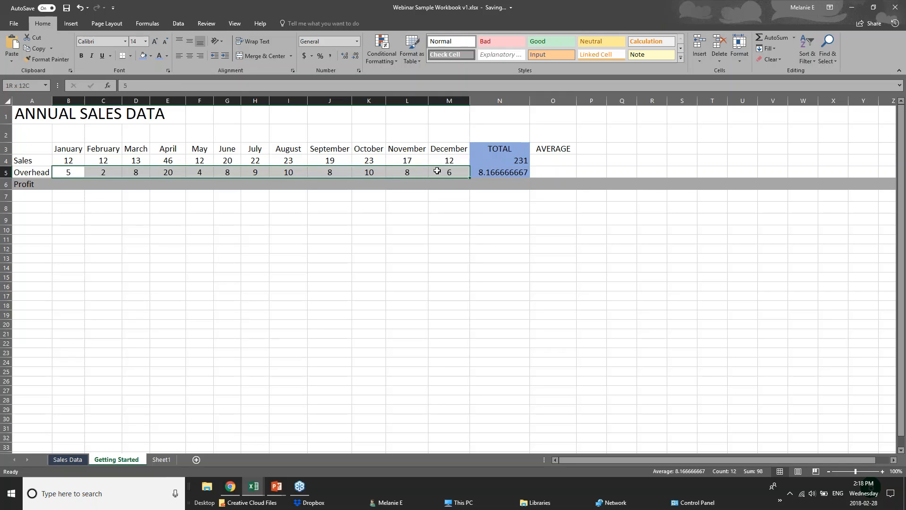
{"action": "left_click", "coordinate": [485, 173]}
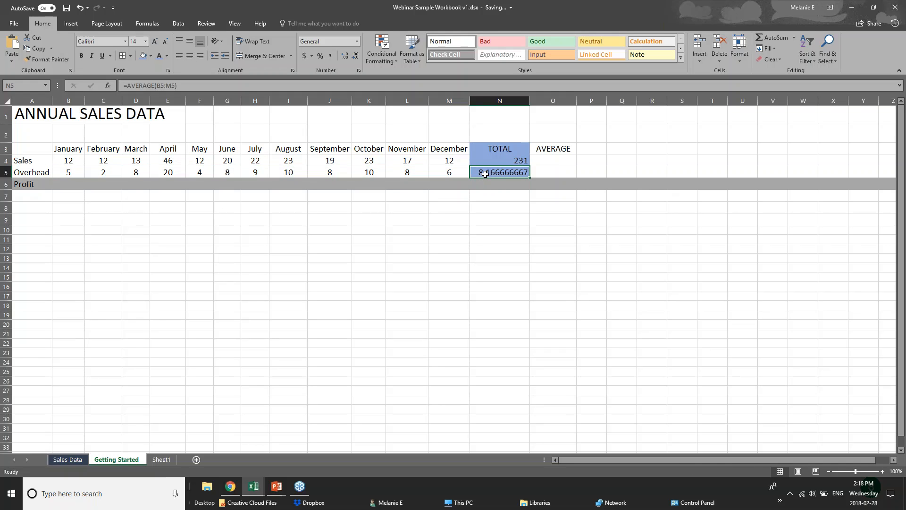
{"action": "left_click", "coordinate": [64, 164]}
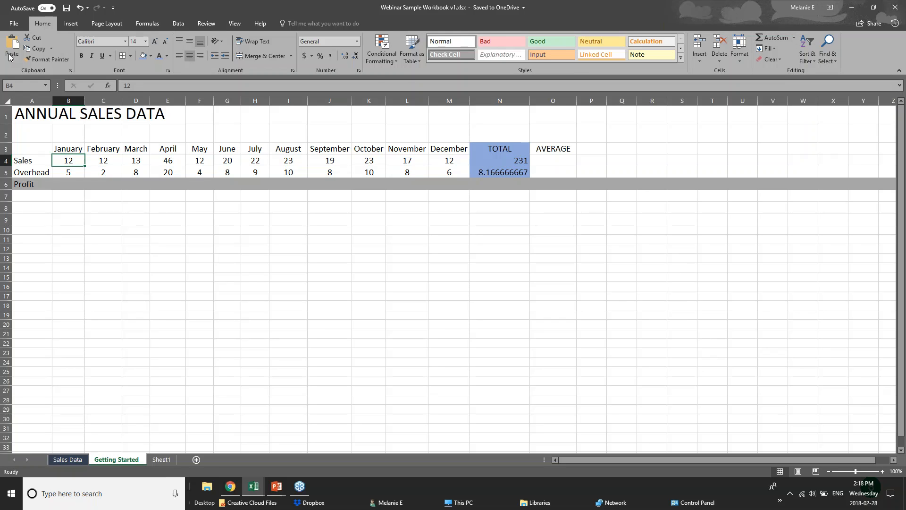
Try AutoSum in the January Sales cell B4 and undo the inserted SUM function.
{"action": "left_click", "coordinate": [148, 24]}
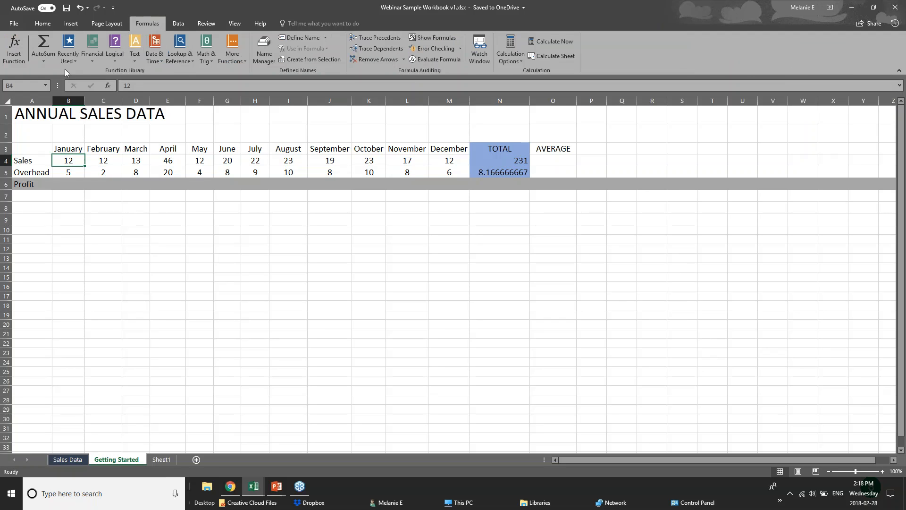
{"action": "left_click", "coordinate": [49, 64]}
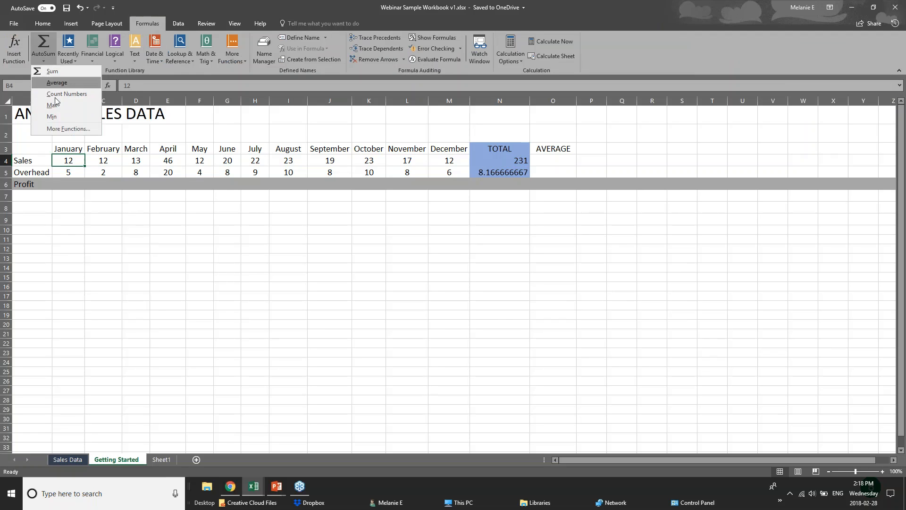
{"action": "left_click", "coordinate": [46, 42]}
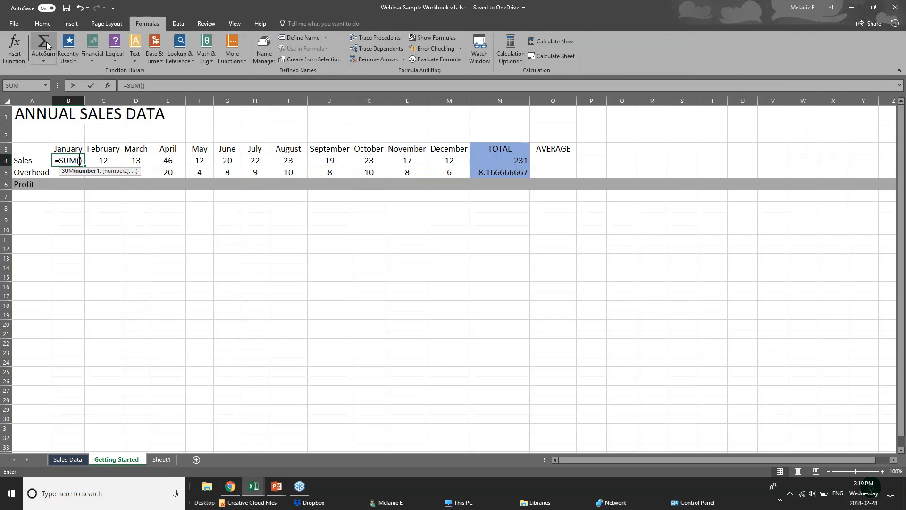
{"action": "key", "text": "ctrl+z"}
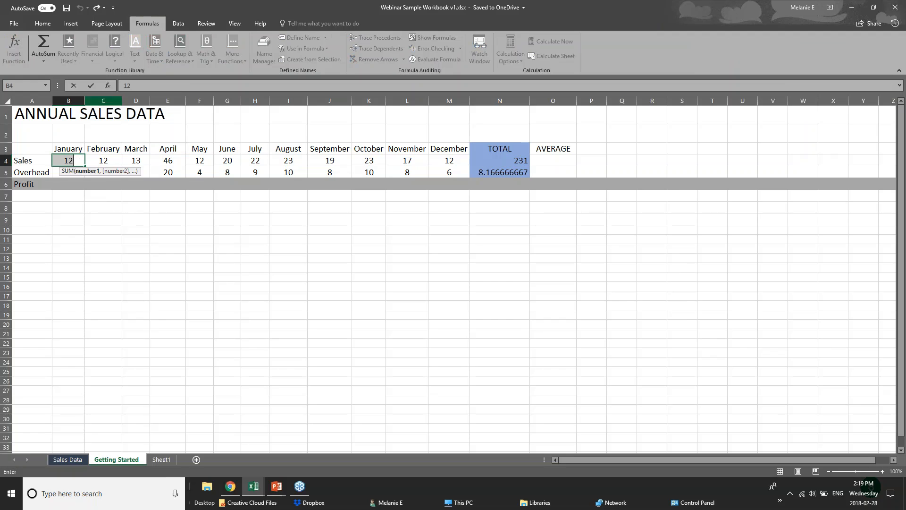
{"action": "left_click", "coordinate": [159, 249]}
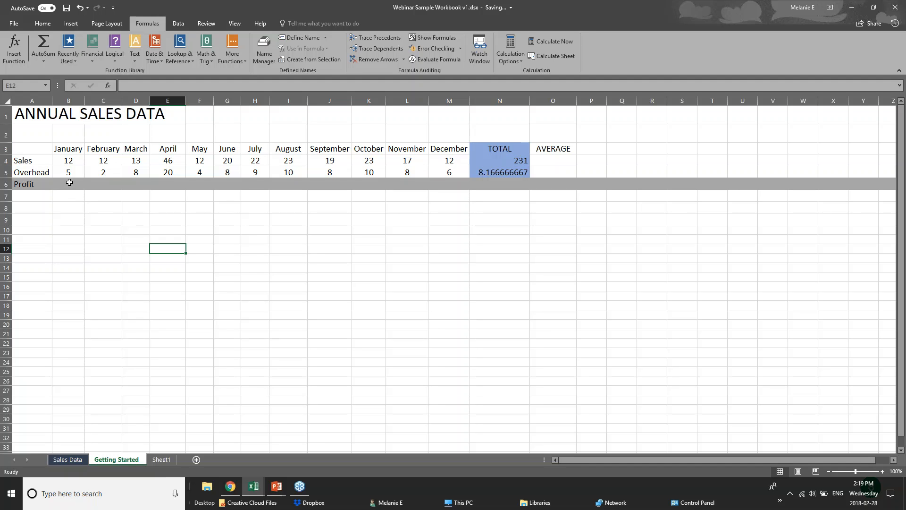
Examine the Function Library's Recently Used, Logical, Text, Math & Trig, Lookup & Reference, Date & Time and AutoSum function lists.
{"action": "left_click", "coordinate": [77, 197]}
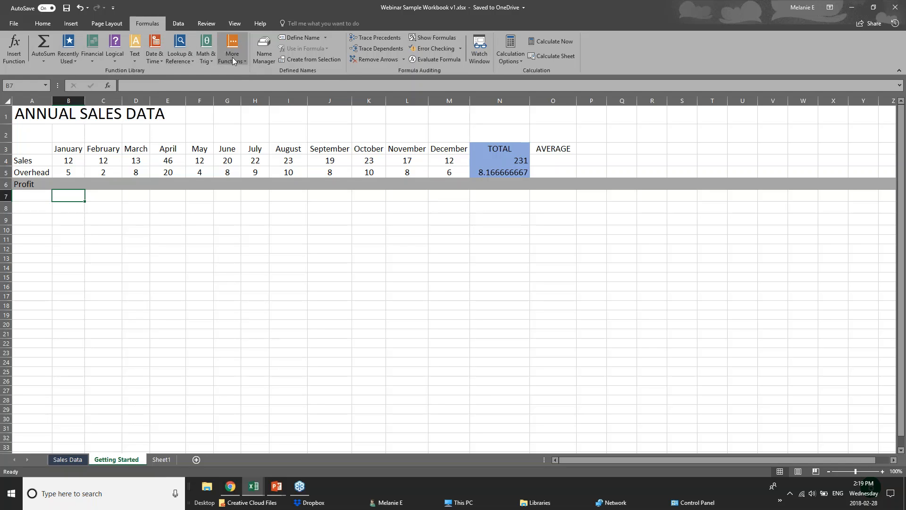
{"action": "left_click", "coordinate": [66, 61]}
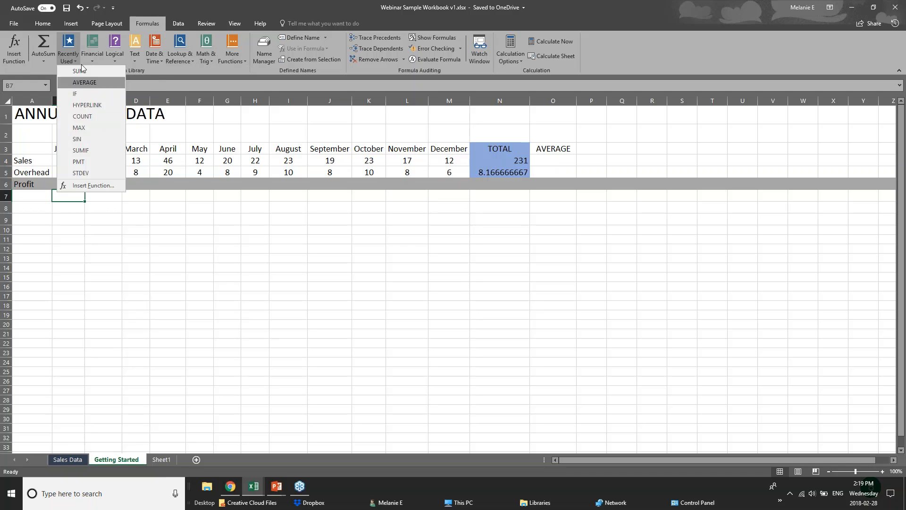
{"action": "left_click", "coordinate": [137, 62]}
{"action": "left_click", "coordinate": [114, 59]}
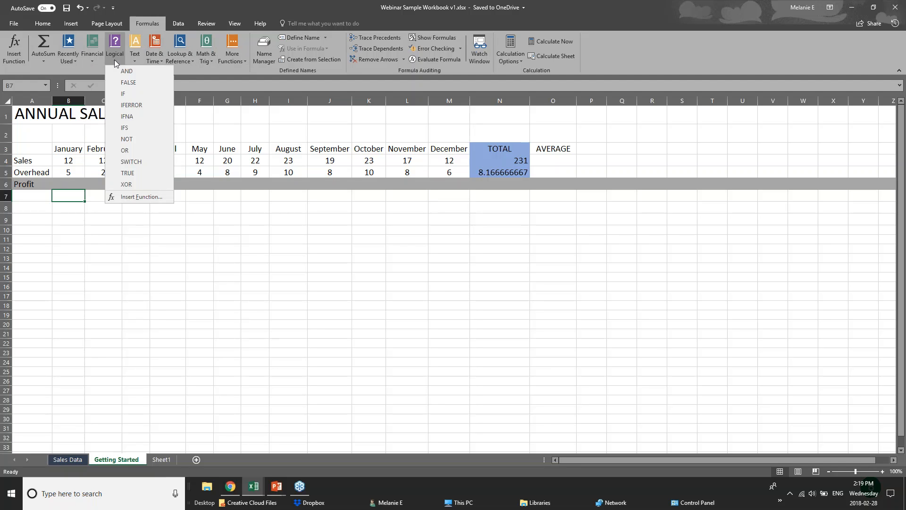
{"action": "left_click", "coordinate": [178, 70]}
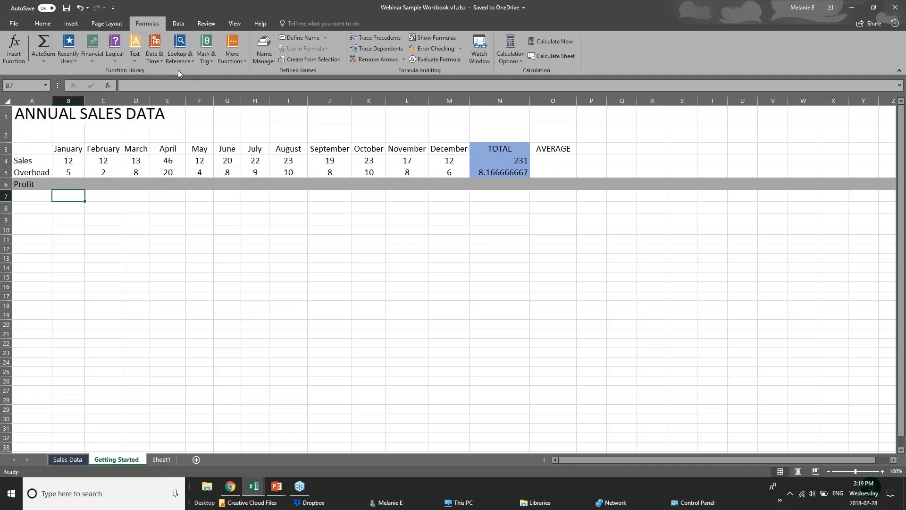
{"action": "left_click", "coordinate": [136, 62]}
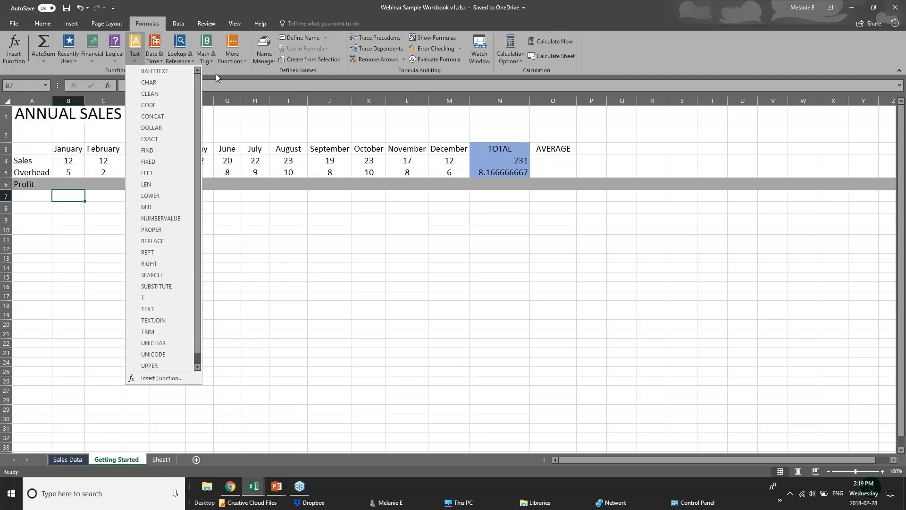
{"action": "left_click", "coordinate": [207, 61]}
{"action": "left_click", "coordinate": [208, 61]}
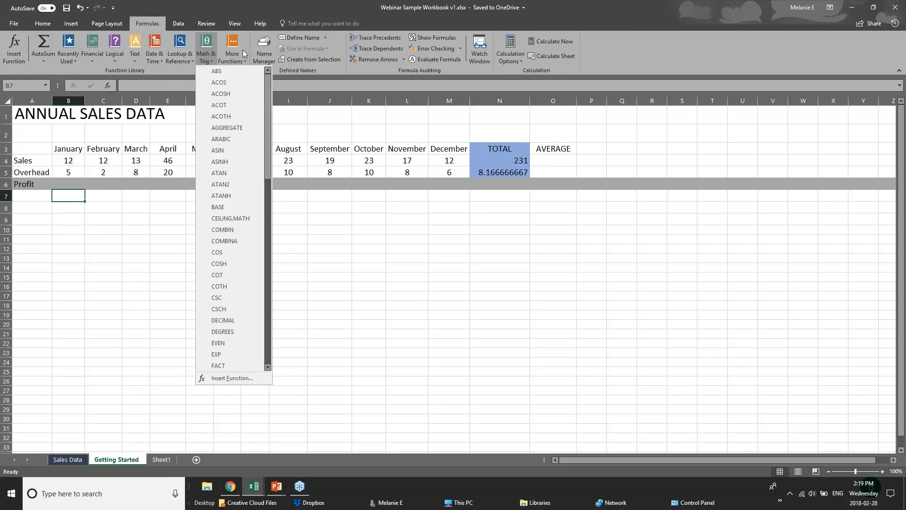
{"action": "left_click", "coordinate": [177, 61]}
{"action": "left_click", "coordinate": [177, 61]}
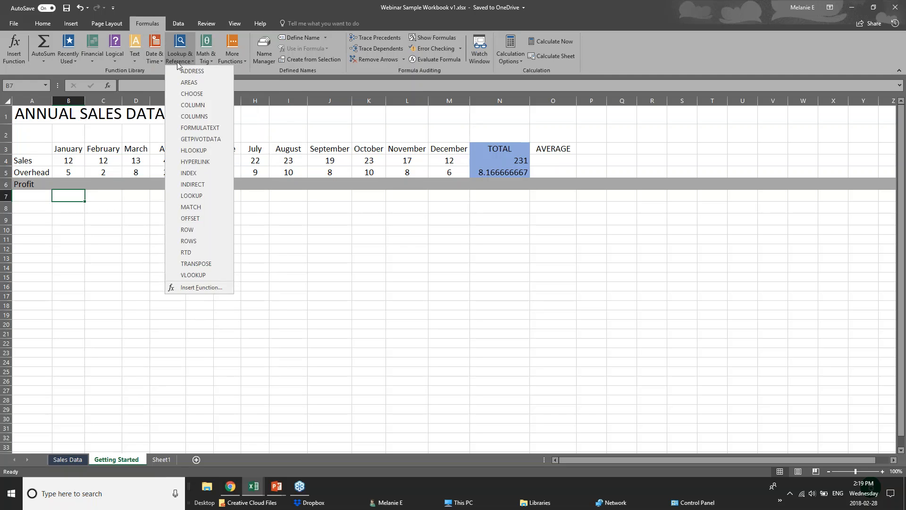
{"action": "left_click", "coordinate": [153, 62]}
{"action": "left_click", "coordinate": [152, 62]}
{"action": "left_click", "coordinate": [218, 69]}
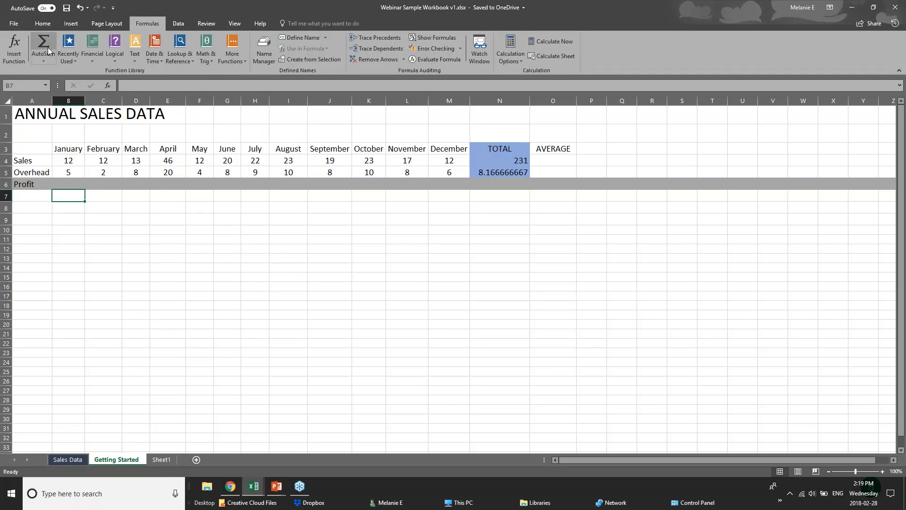
{"action": "left_click", "coordinate": [49, 61]}
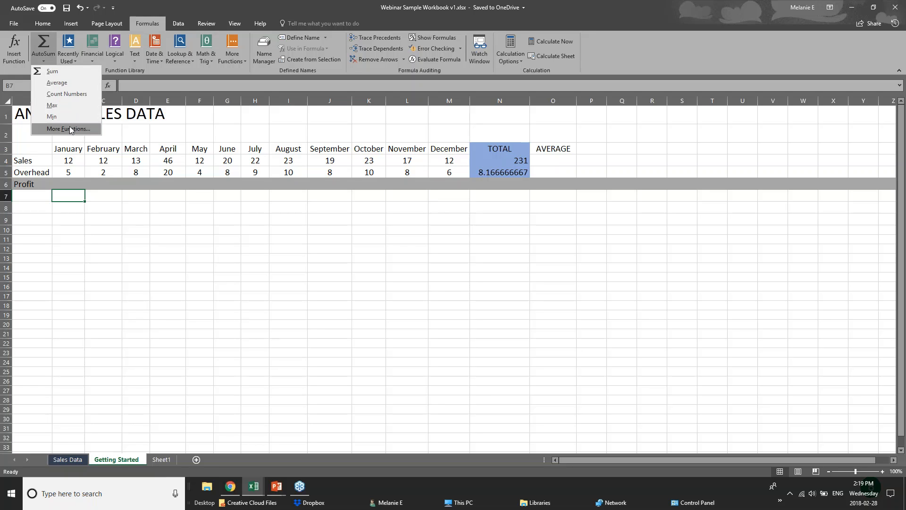
{"action": "left_click", "coordinate": [76, 186]}
Start a formula in the January Profit cell B6, below the Sales and Overhead values in B4 and B5.
{"action": "left_click", "coordinate": [74, 184]}
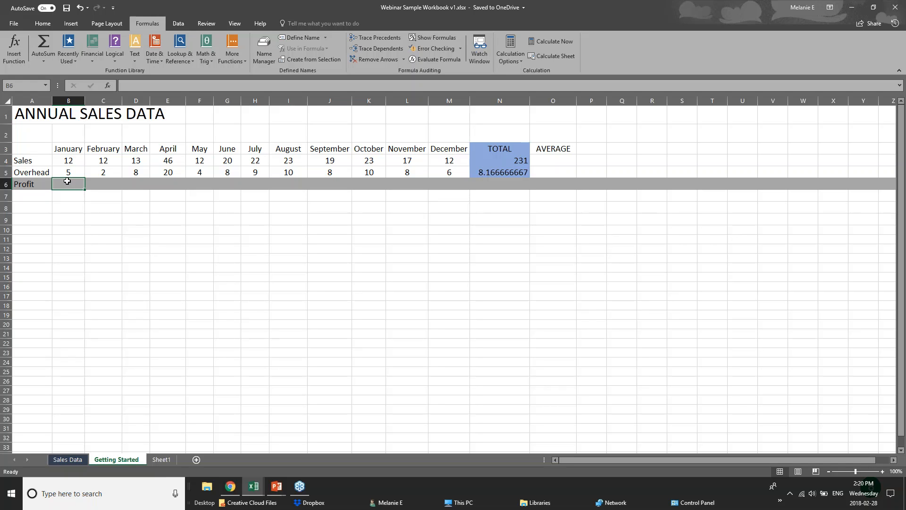
{"action": "left_click", "coordinate": [69, 162]}
{"action": "left_click", "coordinate": [69, 172]}
{"action": "left_click", "coordinate": [69, 183]}
{"action": "type", "text": "="}
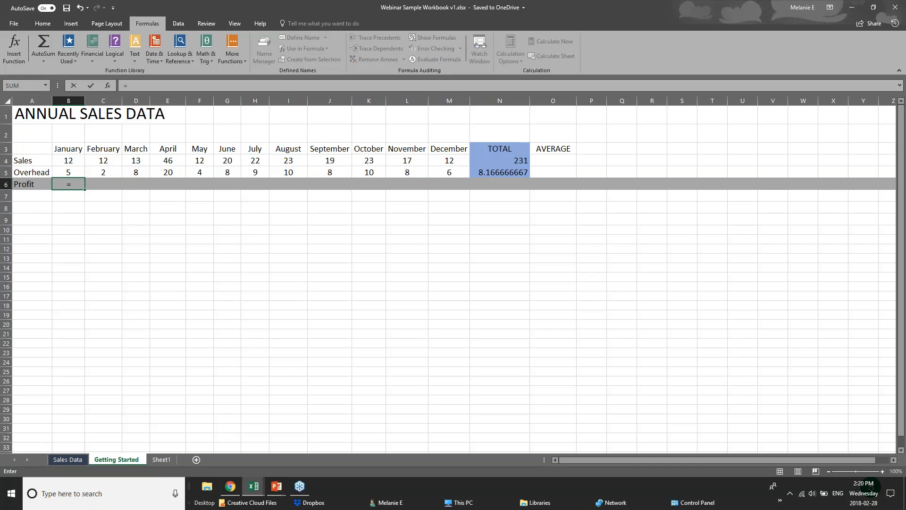
Try to find a subtraction function starting with "sub" for the B6 formula, and clear the text after the equals sign.
{"action": "type", "text": "sub"}
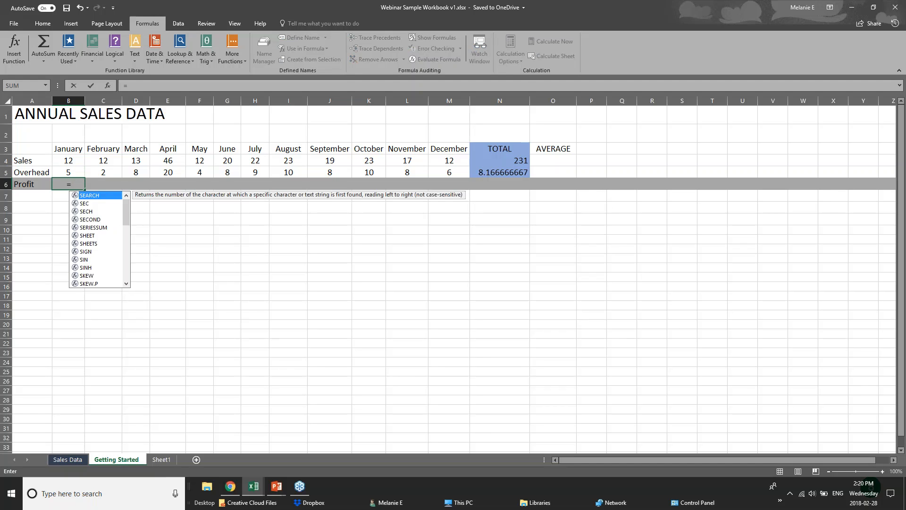
{"action": "key", "text": "BackSpace"}
{"action": "key", "text": "BackSpace"}
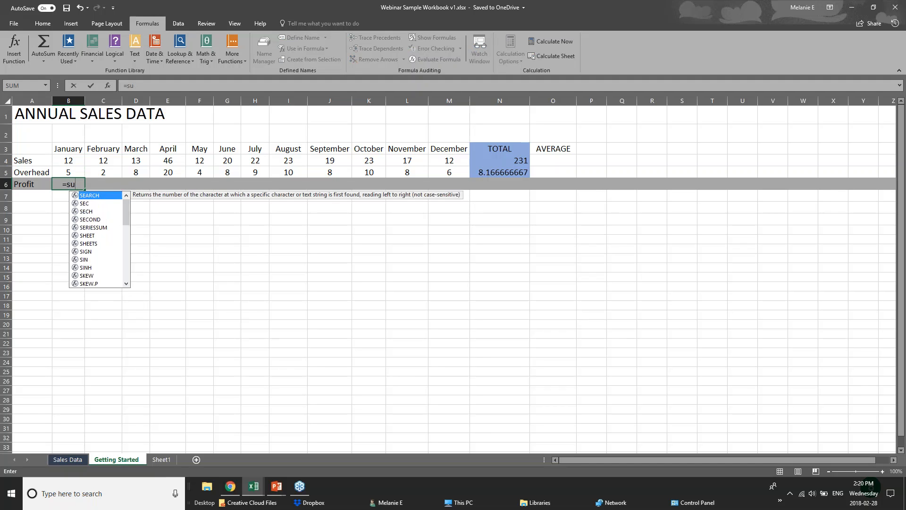
{"action": "type", "text": "ub"}
{"action": "key", "text": "BackSpace"}
{"action": "key", "text": "BackSpace"}
{"action": "key", "text": "BackSpace"}
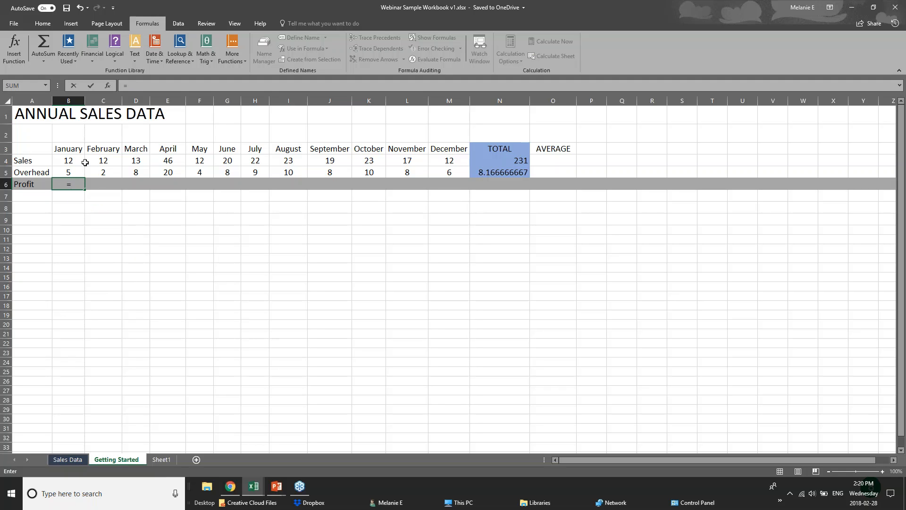
Complete the January Profit formula in B6 as =B4-B5 and check it in the cell.
{"action": "left_click", "coordinate": [74, 160]}
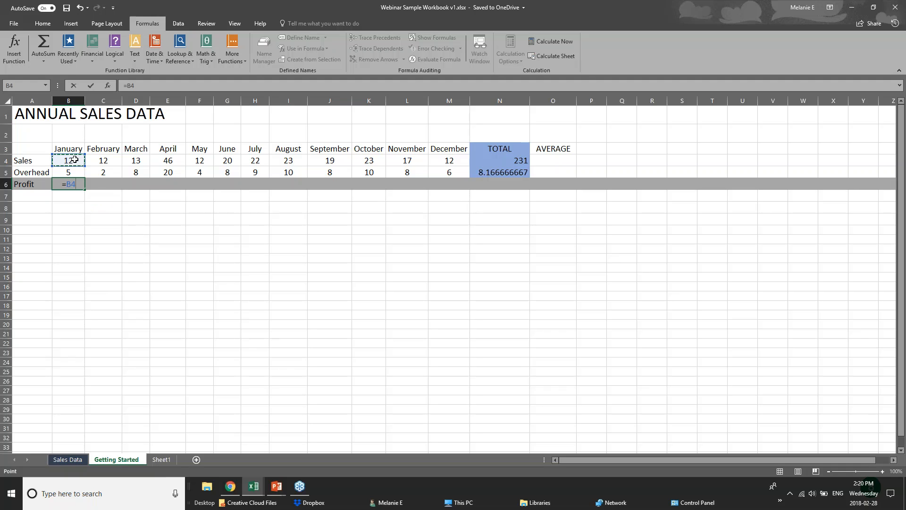
{"action": "type", "text": "-"}
{"action": "left_click", "coordinate": [77, 172]}
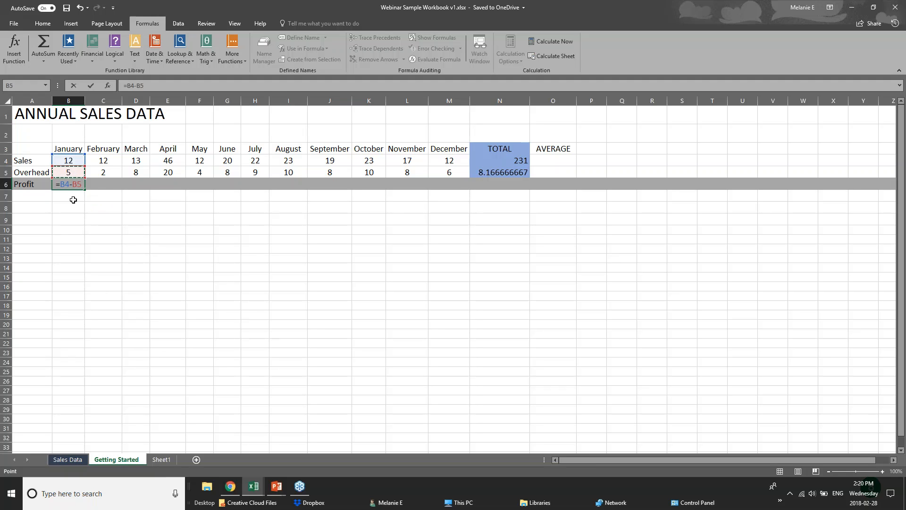
{"action": "key", "text": "Return"}
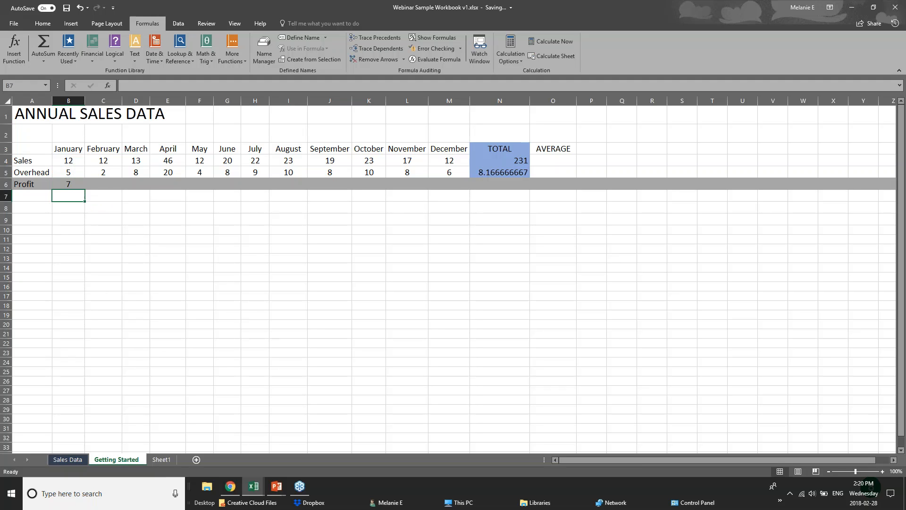
{"action": "left_click", "coordinate": [68, 184]}
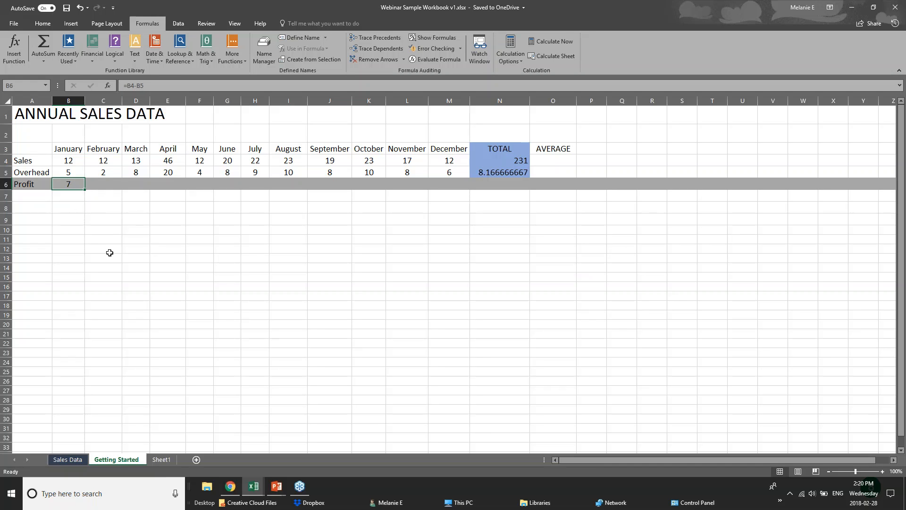
Copy the January Profit formula from B6 and paste only the formula into the February Profit cell C6.
{"action": "left_click", "coordinate": [112, 183]}
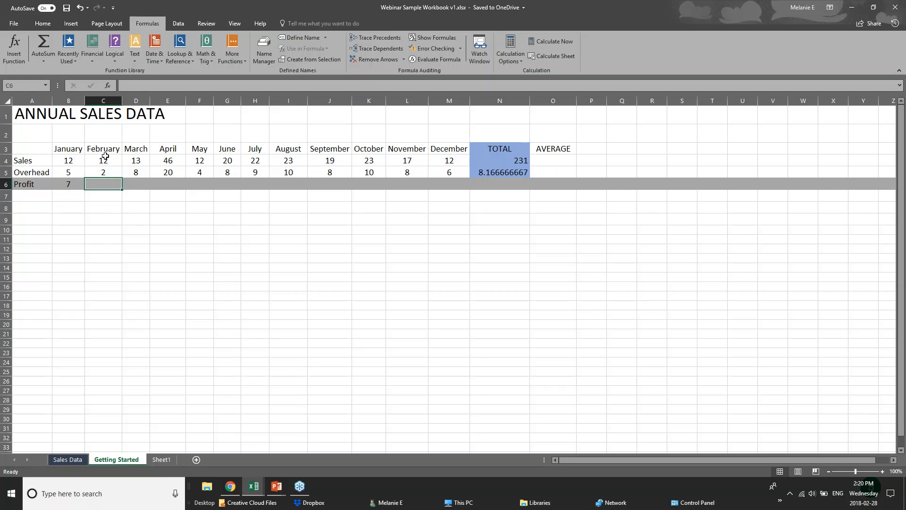
{"action": "left_click", "coordinate": [60, 184]}
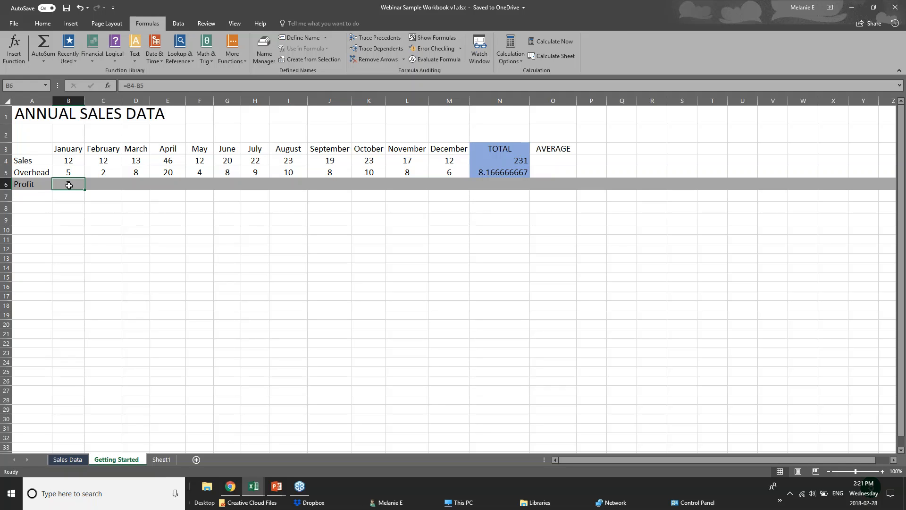
{"action": "right_click", "coordinate": [69, 185]}
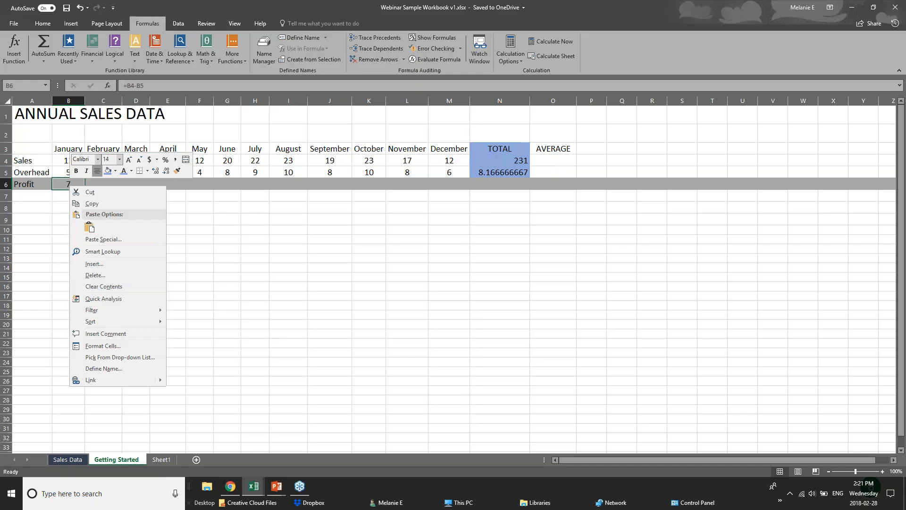
{"action": "left_click", "coordinate": [89, 205]}
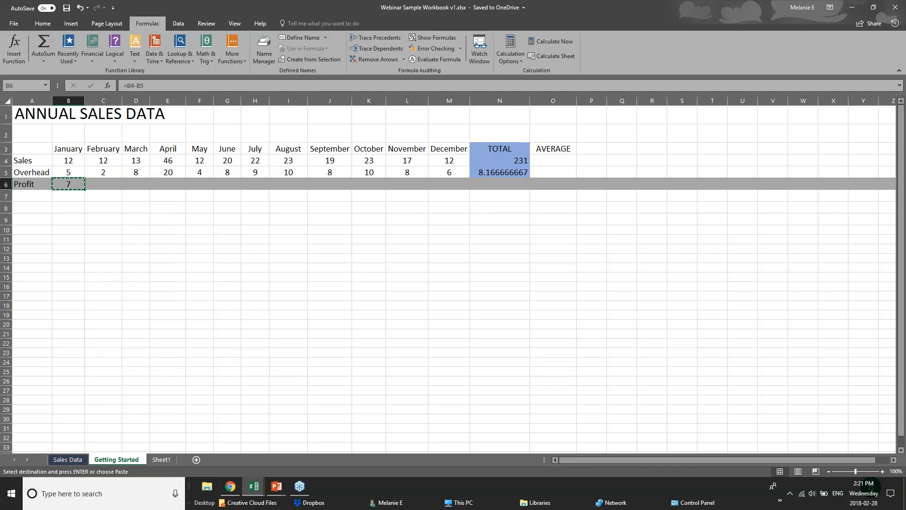
{"action": "right_click", "coordinate": [101, 184]}
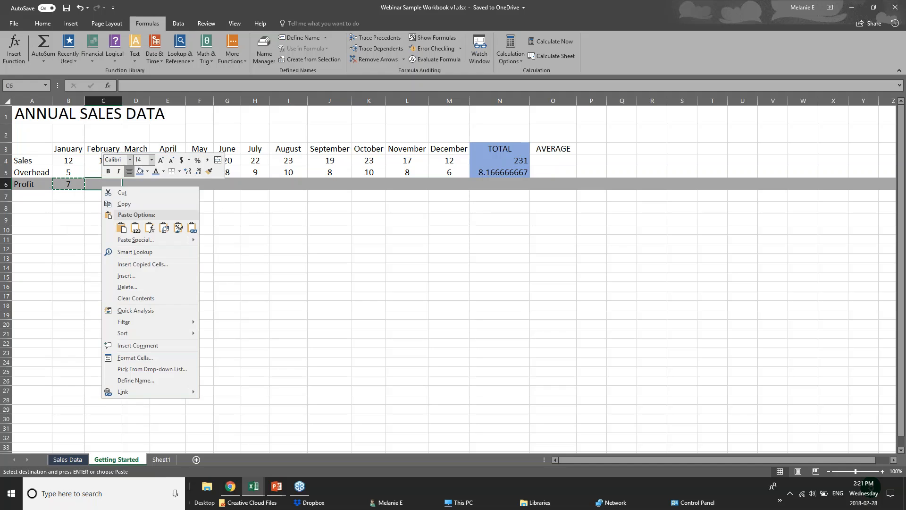
{"action": "left_click", "coordinate": [133, 229]}
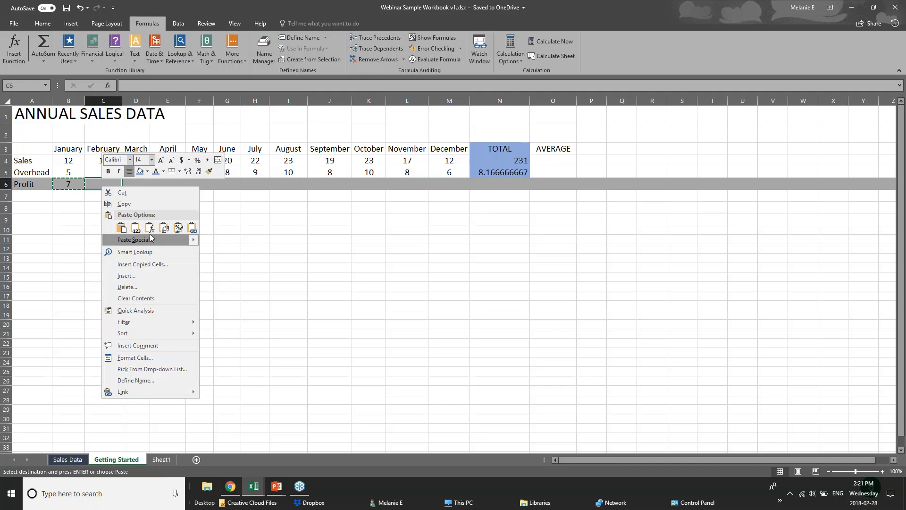
{"action": "left_click", "coordinate": [150, 229]}
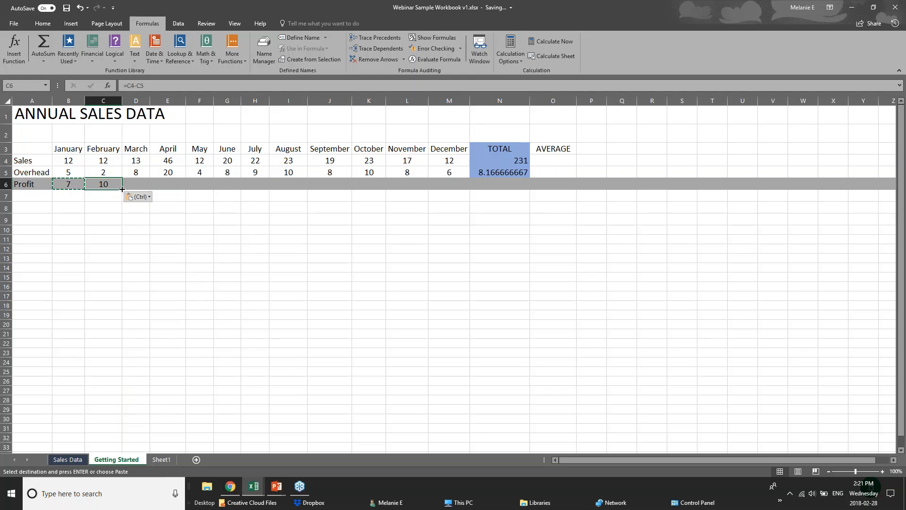
Fill the Profit formula from C6 across to December in M6 and compare it with the January Sales figure.
{"action": "left_click_drag", "start_coordinate": [122, 189], "coordinate": [451, 190]}
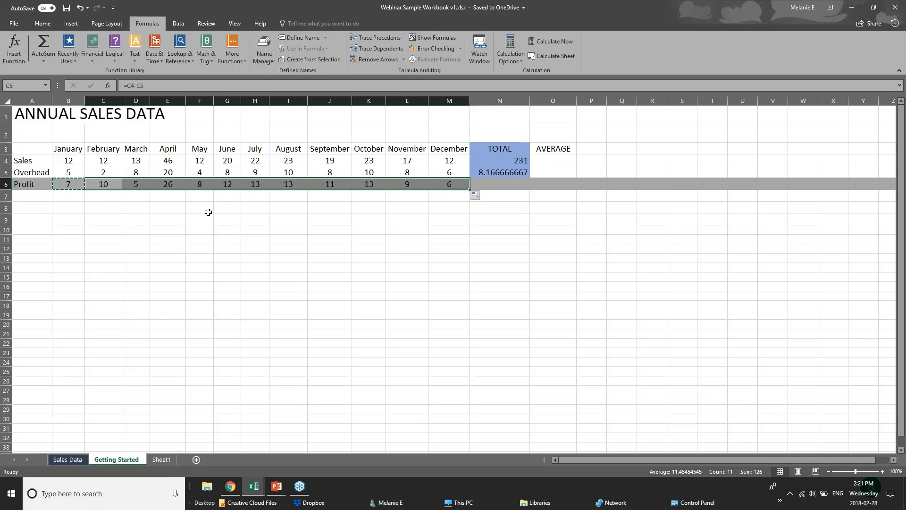
{"action": "left_click", "coordinate": [38, 185]}
{"action": "left_click", "coordinate": [57, 159]}
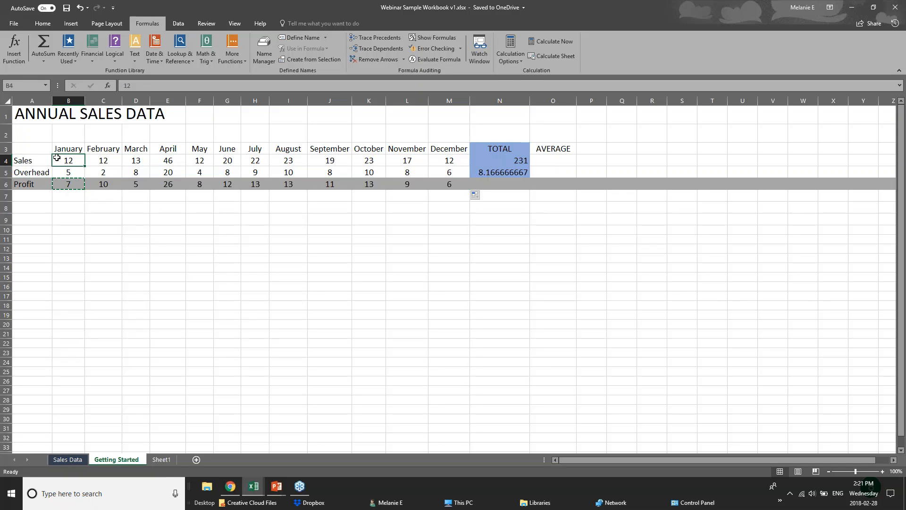
{"action": "left_click", "coordinate": [78, 194]}
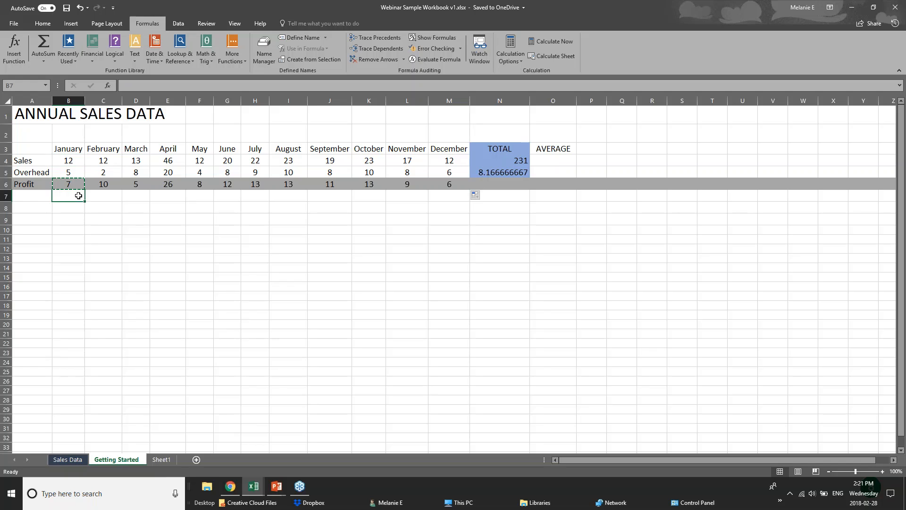
Select the empty Profit total cell N6 and switch to the PowerPoint presentation.
{"action": "left_click", "coordinate": [517, 185]}
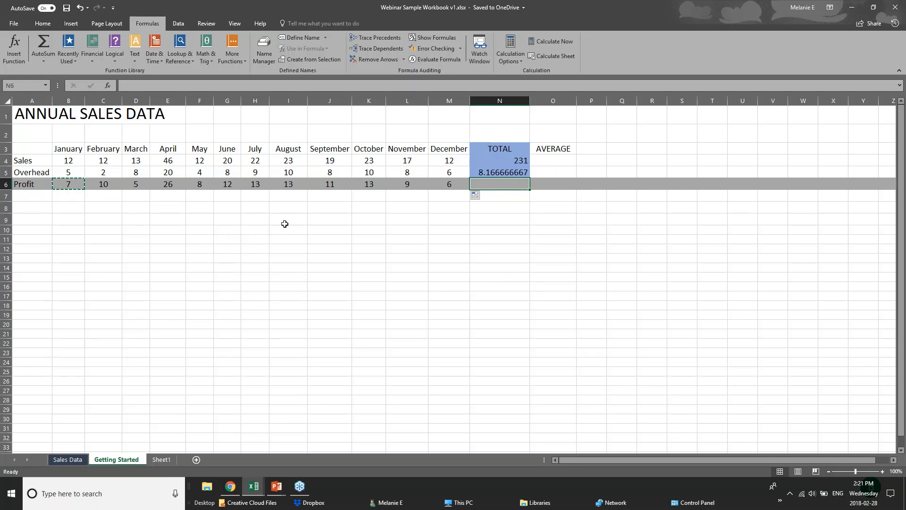
{"action": "left_click", "coordinate": [277, 486]}
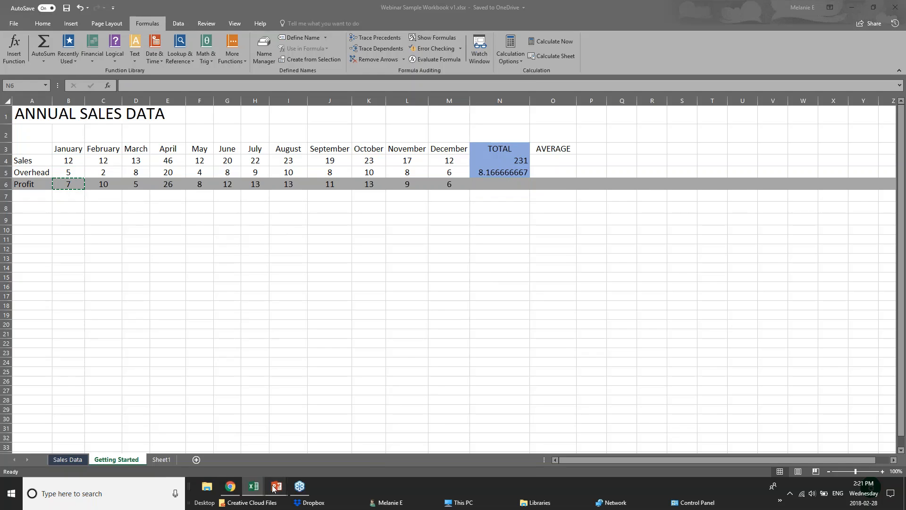
Bring up the PowerPoint slide show and advance it to the Formatting Worksheets slide.
{"action": "left_click", "coordinate": [314, 440]}
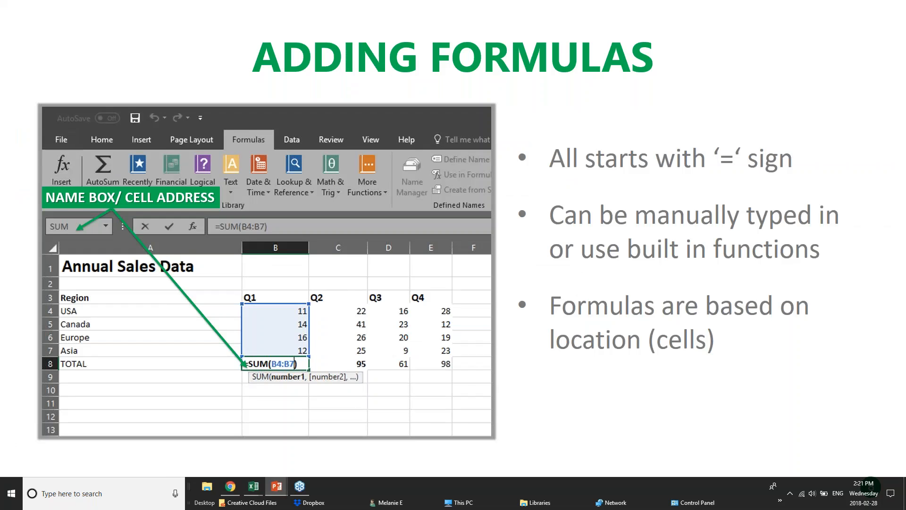
{"action": "key", "text": "Right"}
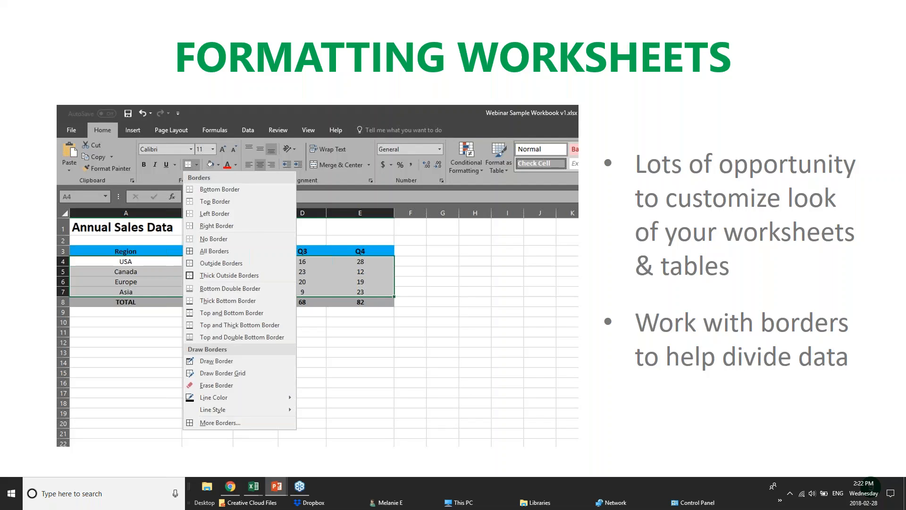
Switch back to the Webinar Sample Workbook in Excel and open its Sales Data sheet.
{"action": "mouse_move", "coordinate": [253, 486]}
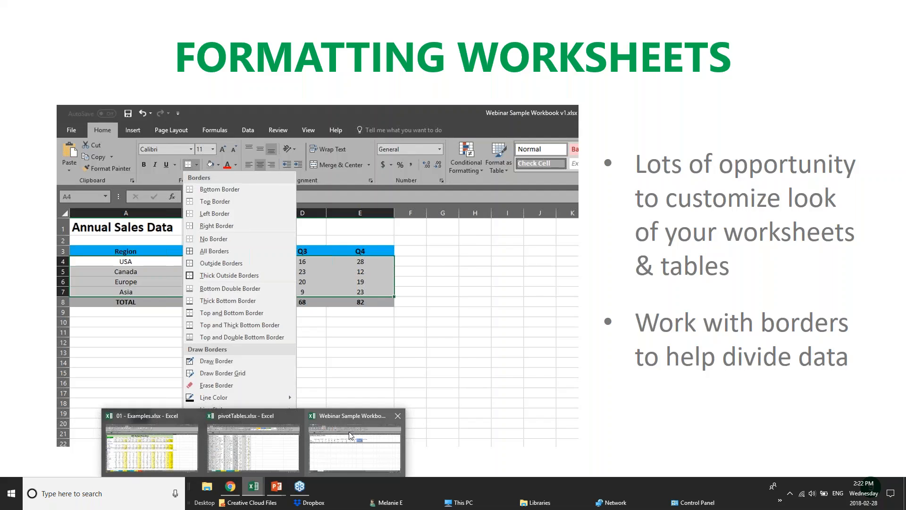
{"action": "left_click", "coordinate": [351, 435]}
{"action": "left_click", "coordinate": [255, 219]}
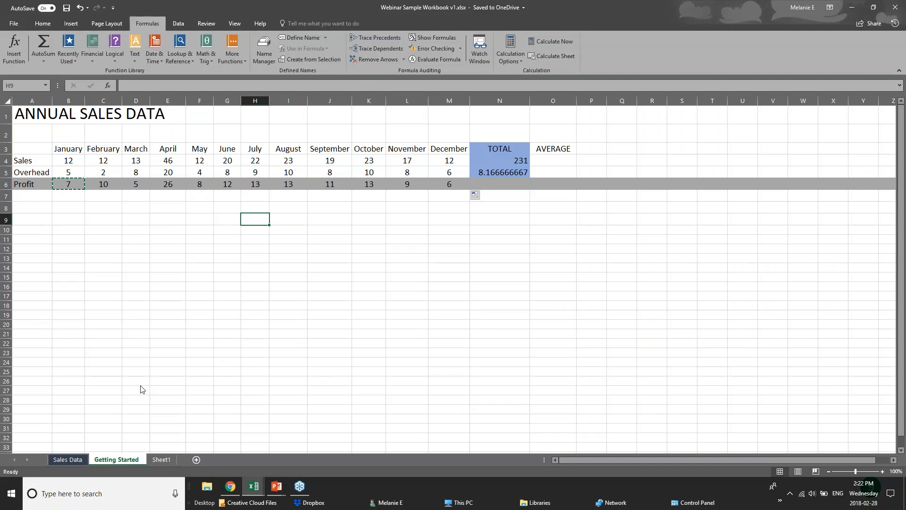
{"action": "left_click", "coordinate": [61, 458]}
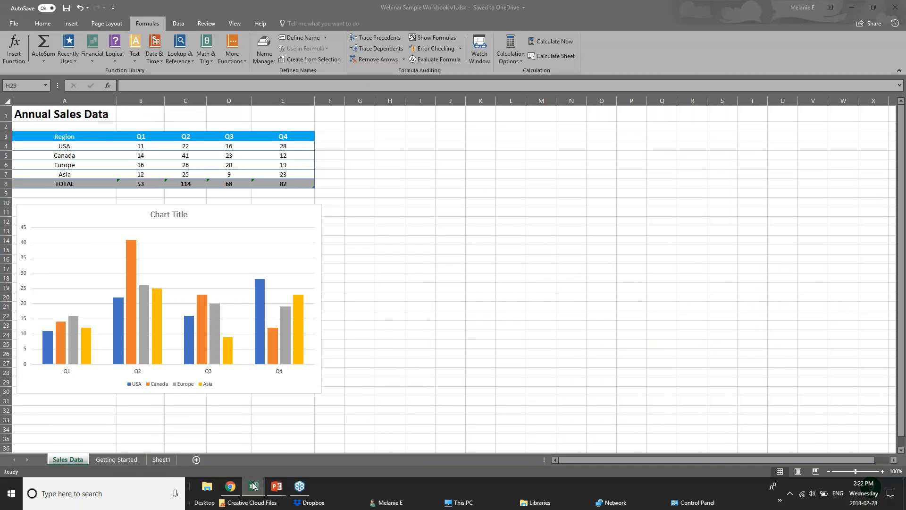
Switch to the pivotTables.xlsx workbook and look through the sales records on the Creating sheet.
{"action": "mouse_move", "coordinate": [254, 487]}
{"action": "left_click", "coordinate": [146, 444]}
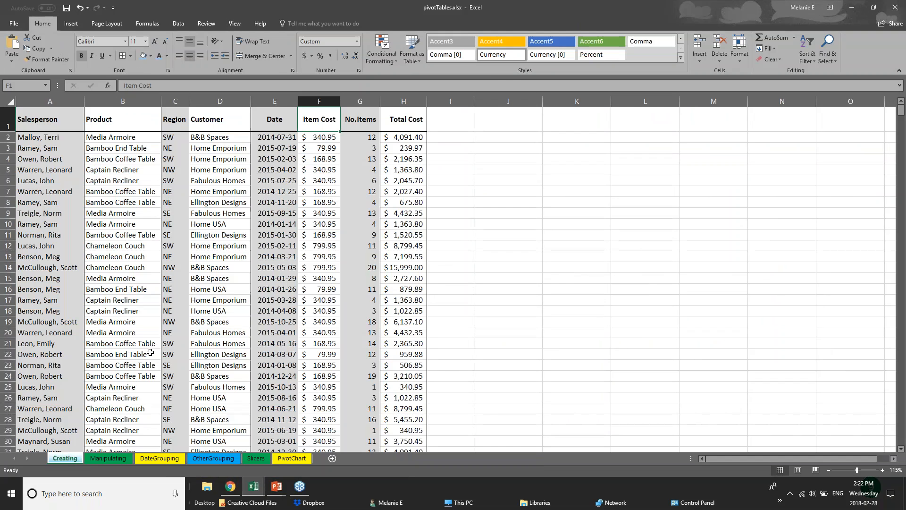
{"action": "scroll", "coordinate": [150, 352], "scroll_direction": "down", "scroll_amount": 13}
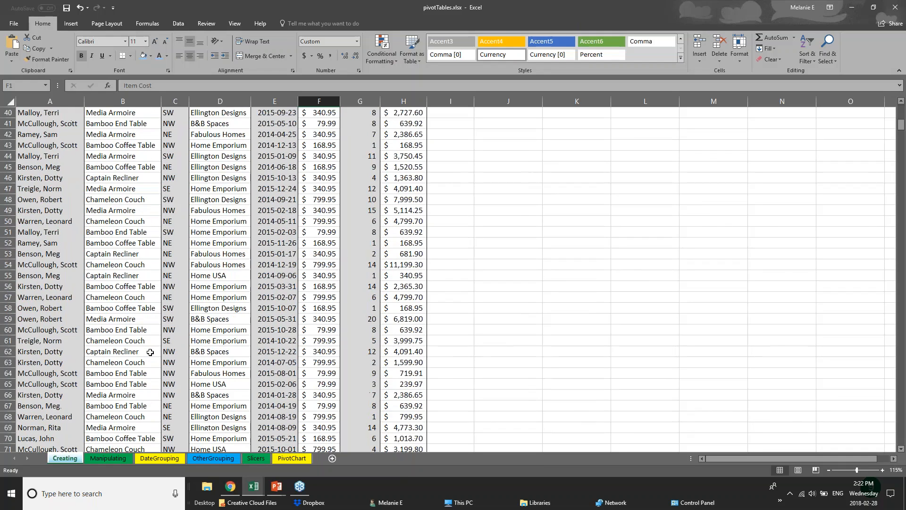
{"action": "scroll", "coordinate": [150, 352], "scroll_direction": "down", "scroll_amount": 20}
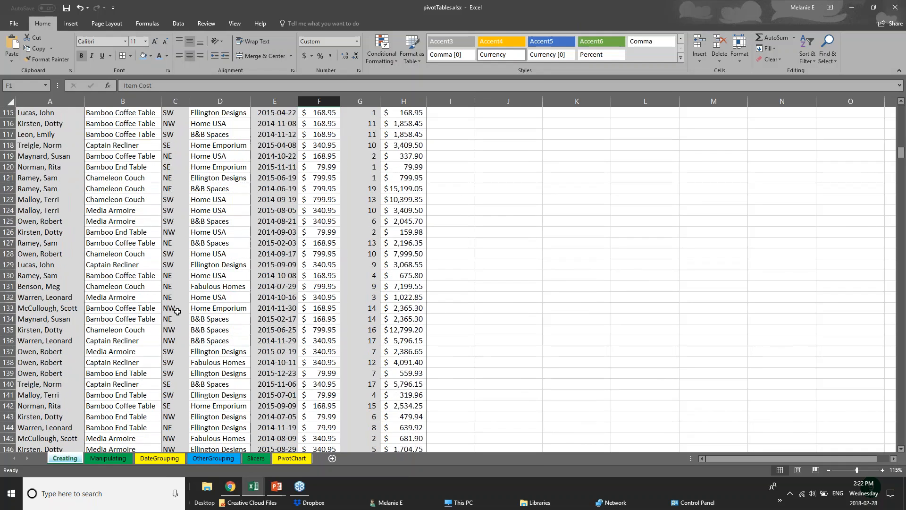
{"action": "scroll", "coordinate": [178, 312], "scroll_direction": "up", "scroll_amount": 20}
Select each column in turn from Salesperson to Total Cost to examine the alternating column shading.
{"action": "left_click", "coordinate": [54, 150]}
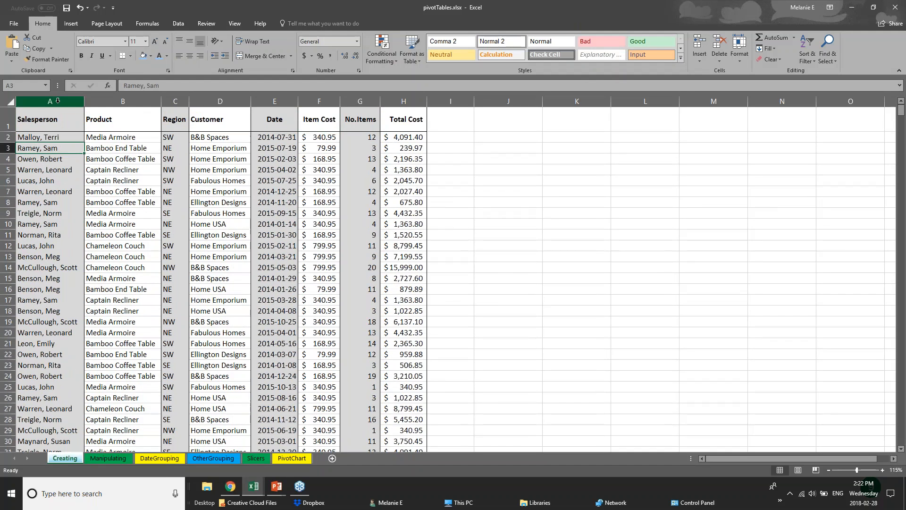
{"action": "left_click", "coordinate": [56, 122]}
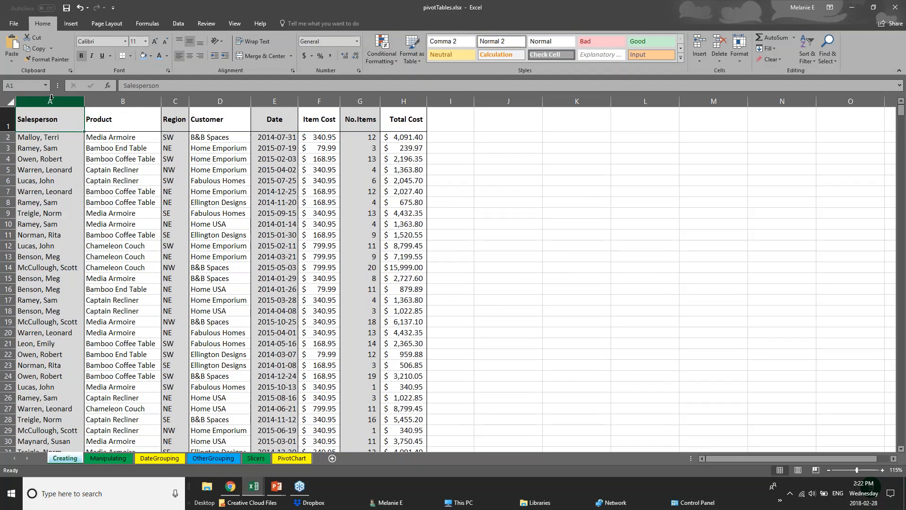
{"action": "left_click", "coordinate": [52, 98]}
{"action": "left_click", "coordinate": [124, 98]}
{"action": "left_click", "coordinate": [176, 97]}
{"action": "left_click", "coordinate": [220, 98]}
{"action": "left_click", "coordinate": [274, 98]}
{"action": "left_click", "coordinate": [319, 99]}
{"action": "left_click", "coordinate": [359, 98]}
{"action": "left_click", "coordinate": [403, 98]}
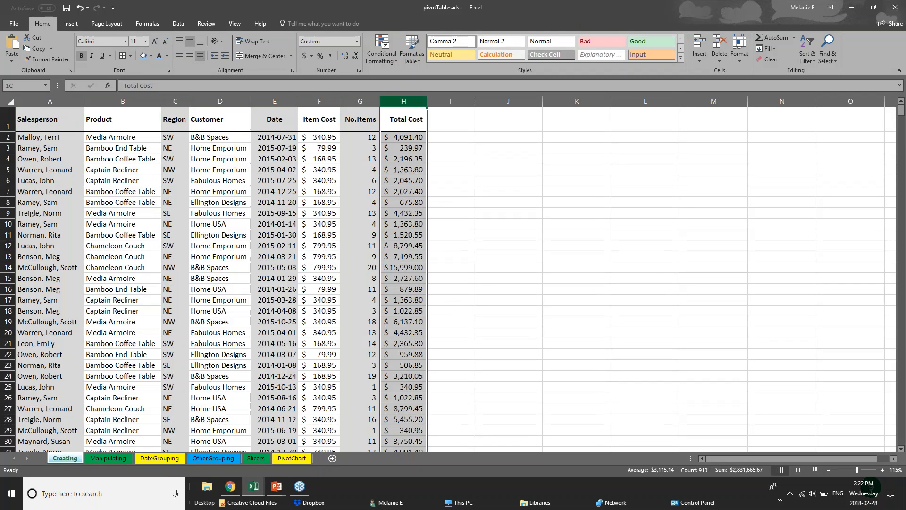
Fill the entire Salesperson column A with a light blue theme color.
{"action": "left_click", "coordinate": [30, 99]}
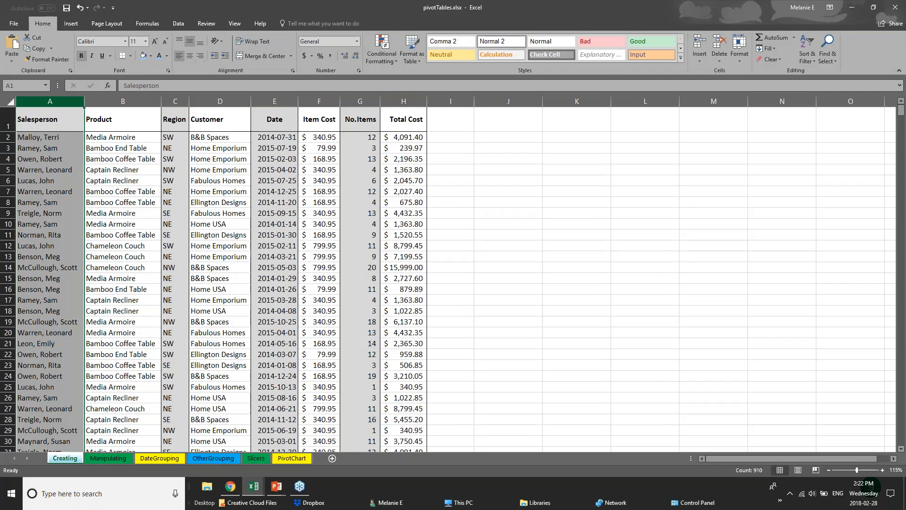
{"action": "right_click", "coordinate": [51, 99]}
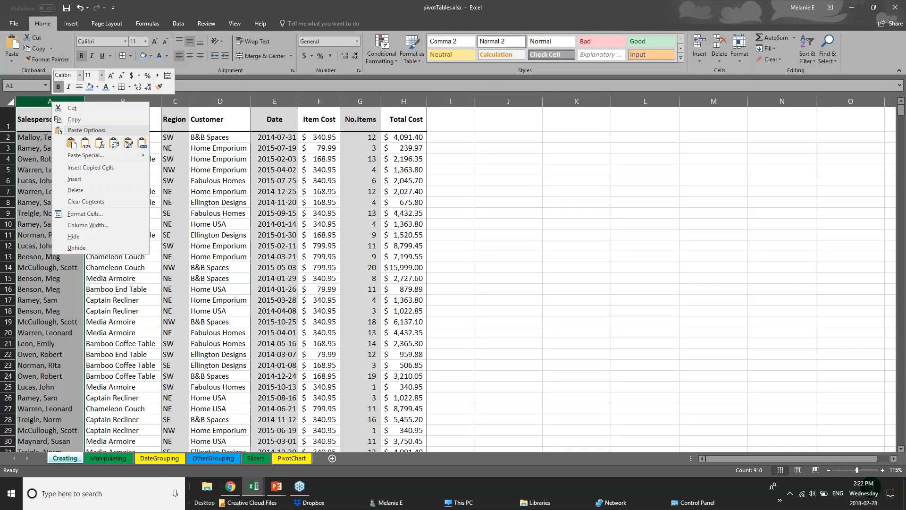
{"action": "left_click", "coordinate": [97, 88]}
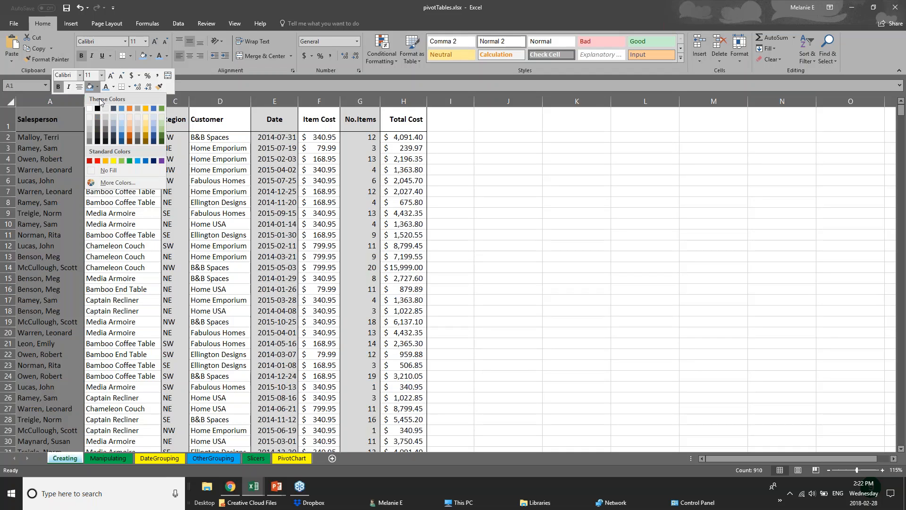
{"action": "left_click", "coordinate": [122, 131]}
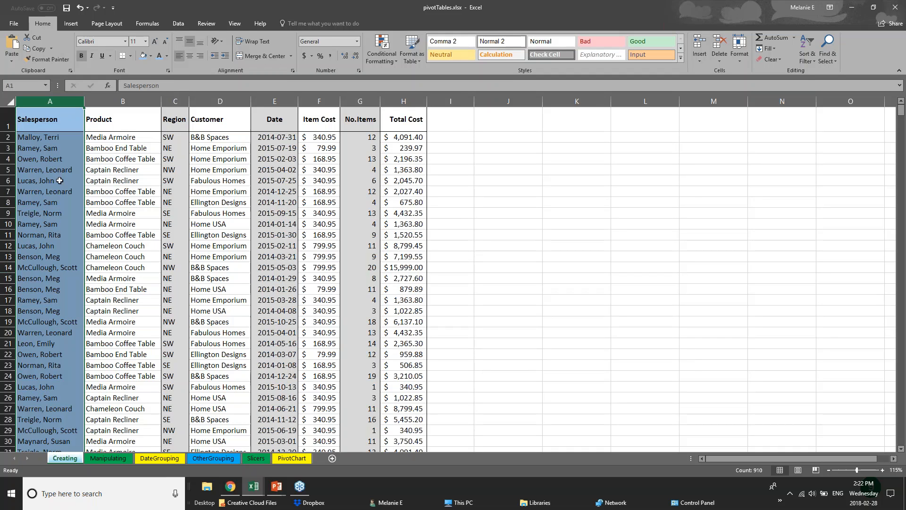
Apply a Thick Bottom Border to the whole header row 1 and check it under the headings A1:H1.
{"action": "left_click_drag", "start_coordinate": [36, 122], "coordinate": [407, 125]}
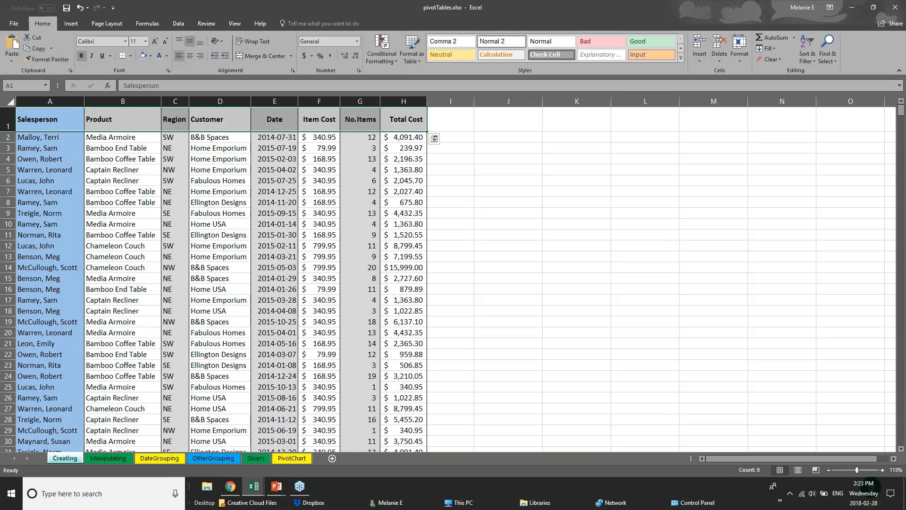
{"action": "left_click", "coordinate": [10, 121]}
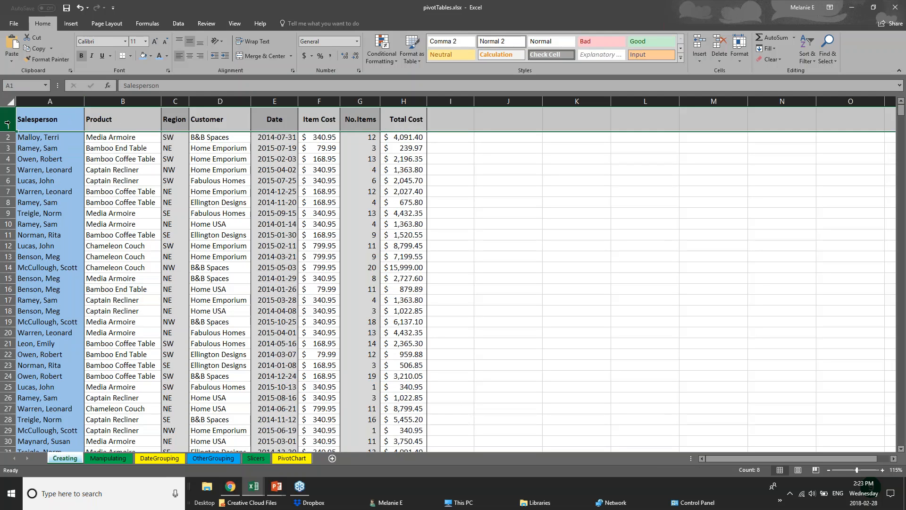
{"action": "left_click", "coordinate": [131, 56]}
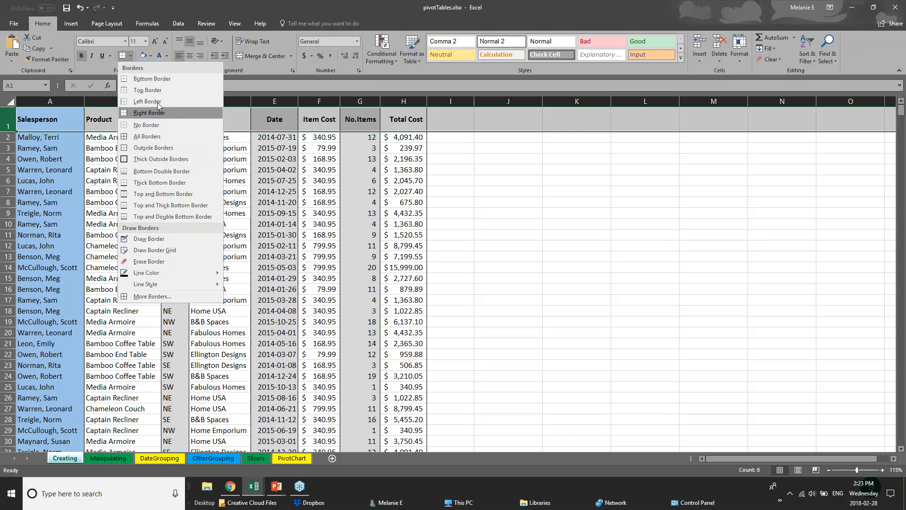
{"action": "left_click", "coordinate": [7, 120]}
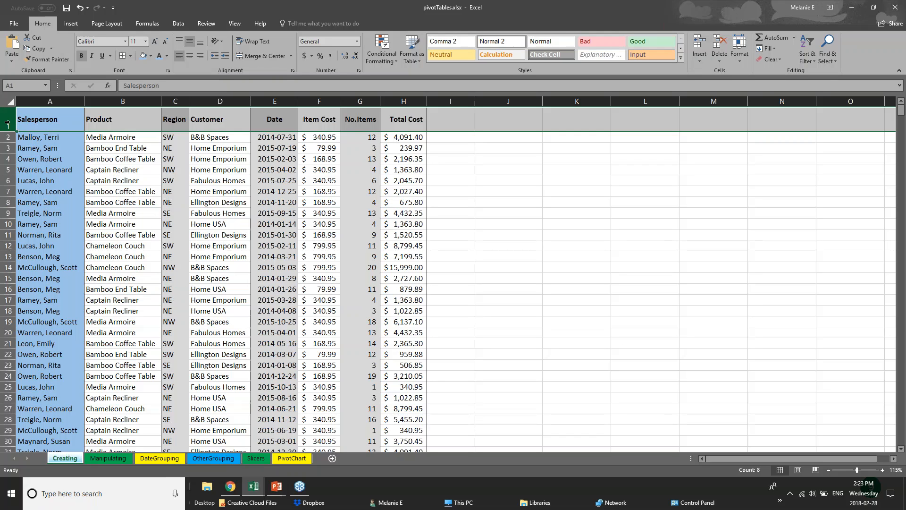
{"action": "left_click", "coordinate": [130, 55]}
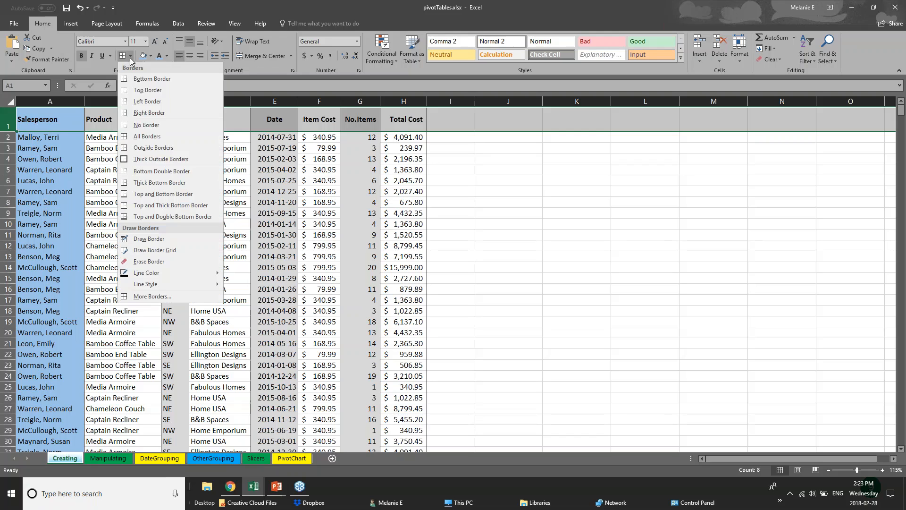
{"action": "left_click", "coordinate": [125, 184]}
{"action": "left_click", "coordinate": [437, 171]}
{"action": "left_click_drag", "start_coordinate": [54, 124], "coordinate": [401, 124]}
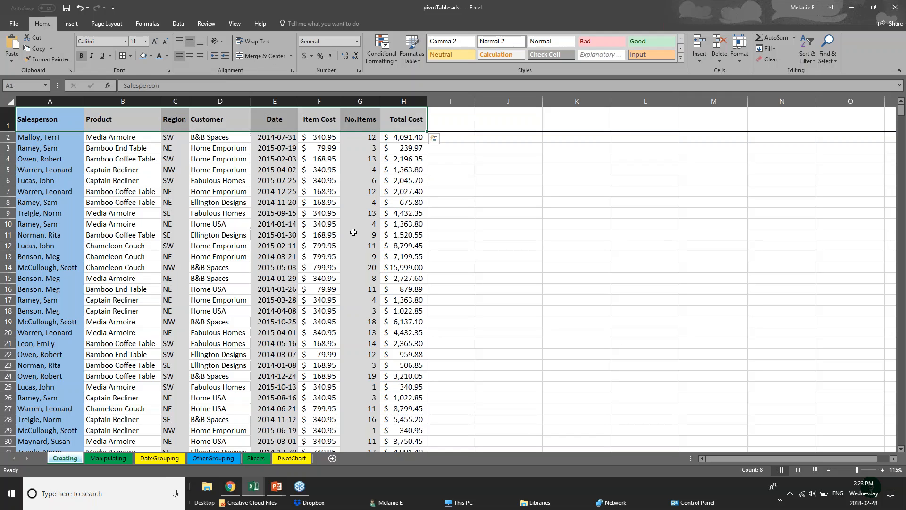
{"action": "left_click", "coordinate": [211, 287]}
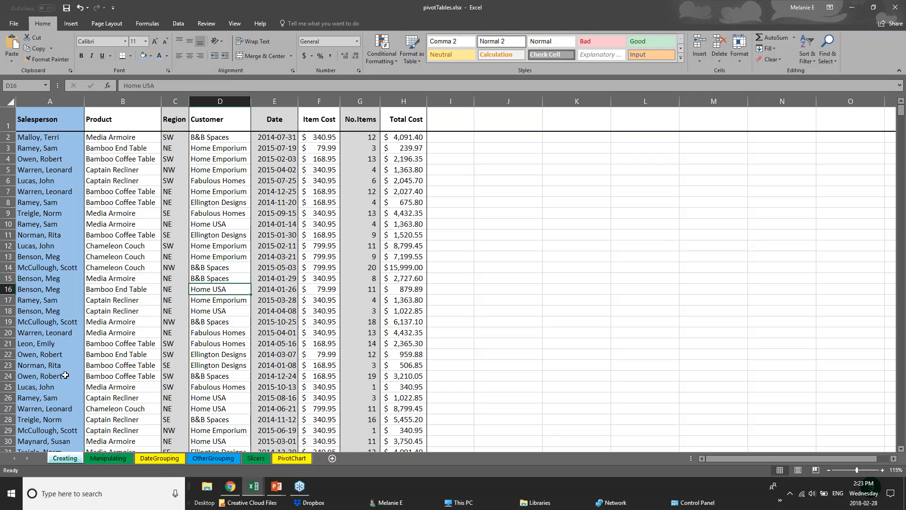
Look down the formatted Creating sheet and browse the DateGrouping, OtherGrouping, Slicers and PivotChart sheets.
{"action": "scroll", "coordinate": [65, 376], "scroll_direction": "down", "scroll_amount": 1}
{"action": "scroll", "coordinate": [66, 375], "scroll_direction": "down", "scroll_amount": 5}
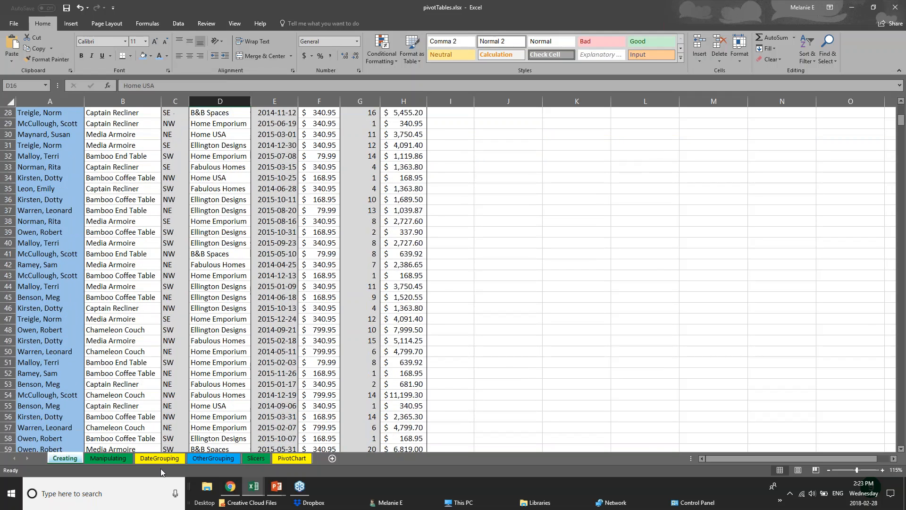
{"action": "left_click", "coordinate": [160, 458]}
{"action": "left_click", "coordinate": [198, 460]}
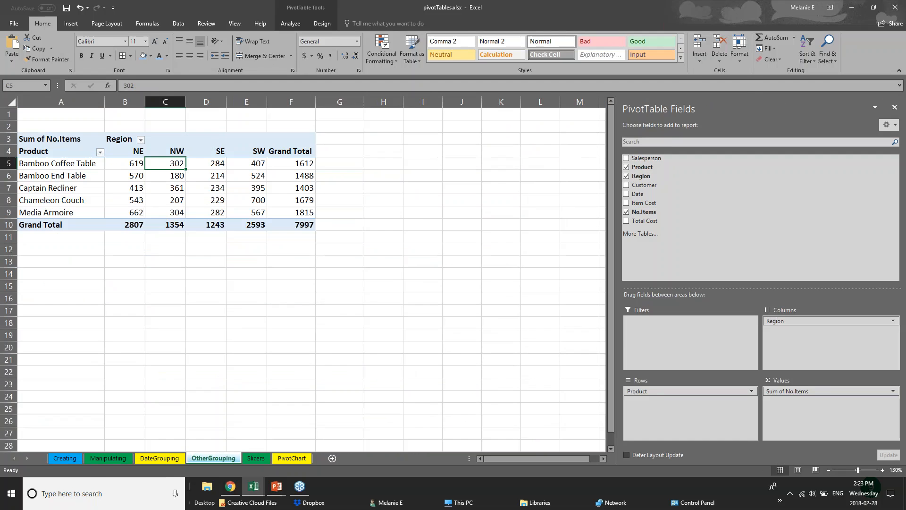
{"action": "left_click", "coordinate": [257, 458]}
{"action": "left_click", "coordinate": [282, 459]}
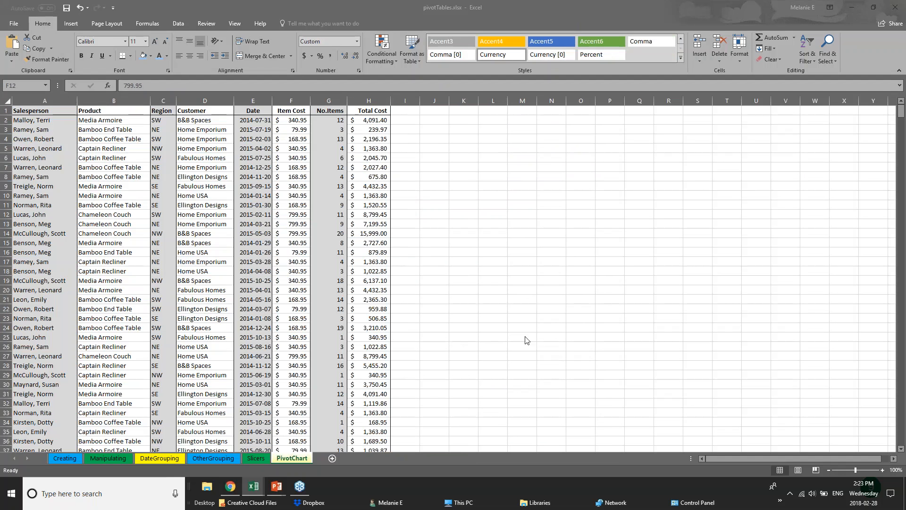
Switch to the 01 - Examples.xlsx workbook and examine the quarter column shading and row borders on the 2017 Budget sheet.
{"action": "mouse_move", "coordinate": [257, 489]}
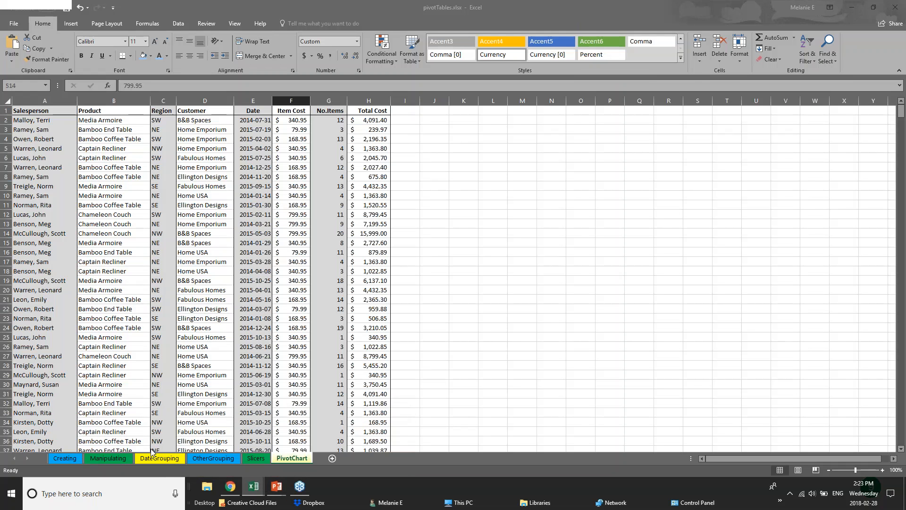
{"action": "left_click", "coordinate": [152, 453]}
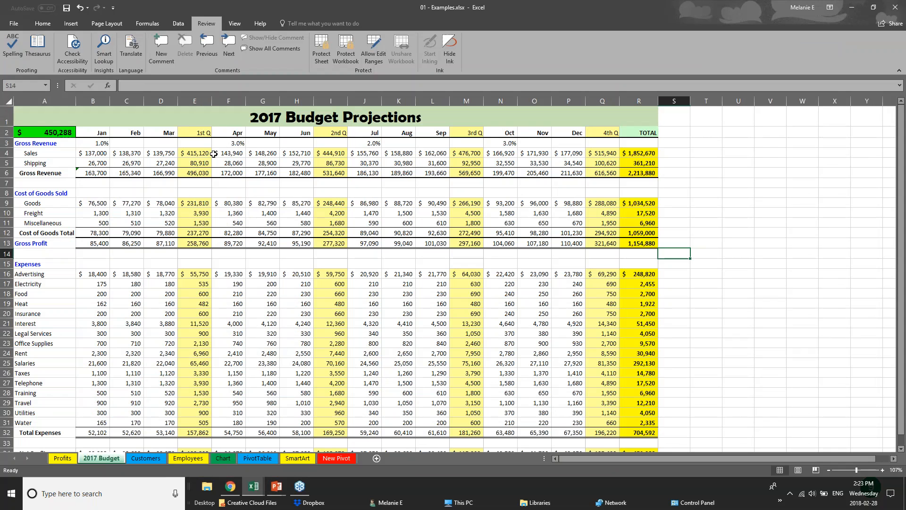
{"action": "left_click", "coordinate": [195, 101]}
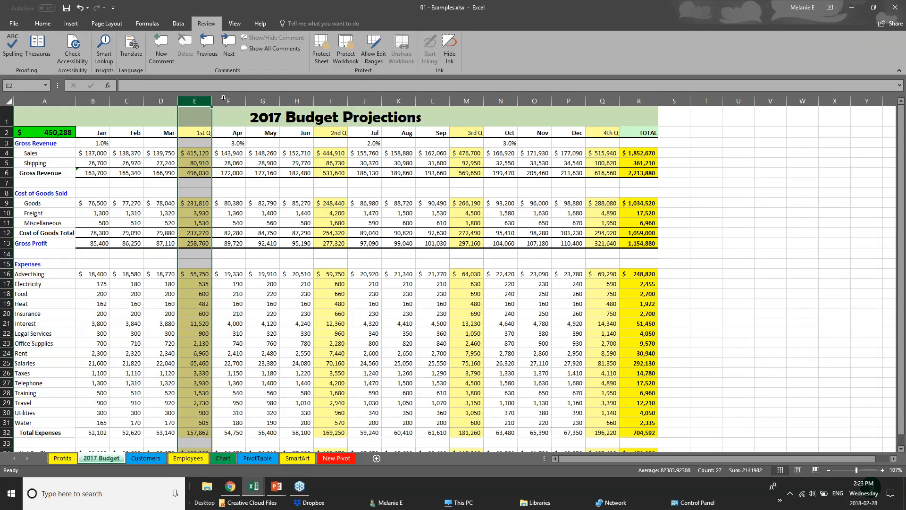
{"action": "left_click", "coordinate": [335, 98]}
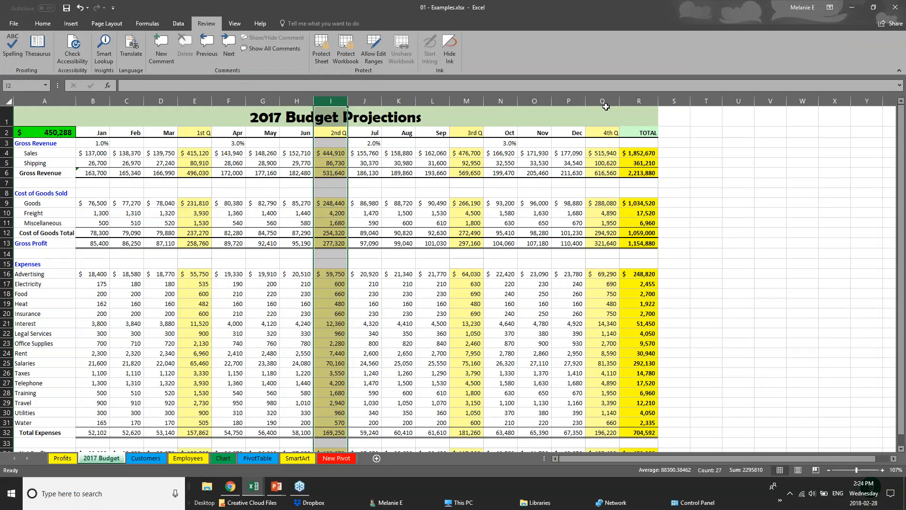
{"action": "left_click", "coordinate": [603, 100]}
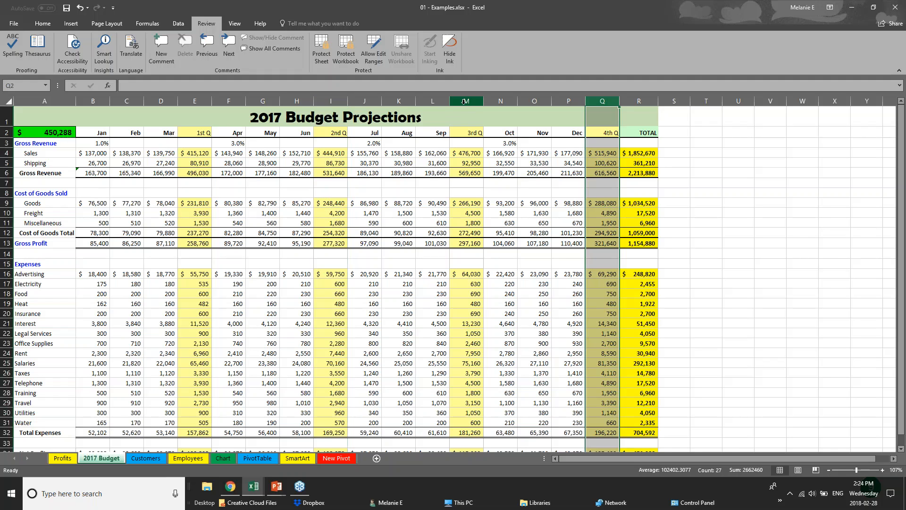
{"action": "left_click", "coordinate": [466, 101]}
{"action": "left_click_drag", "start_coordinate": [94, 174], "coordinate": [663, 181]}
{"action": "left_click_drag", "start_coordinate": [111, 132], "coordinate": [638, 130]}
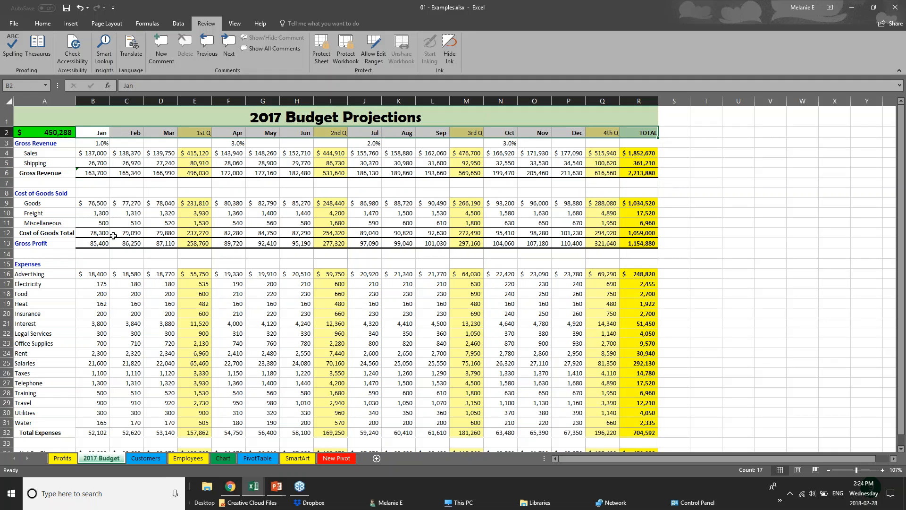
{"action": "scroll", "coordinate": [431, 395], "scroll_direction": "down", "scroll_amount": 1}
{"action": "scroll", "coordinate": [431, 395], "scroll_direction": "up", "scroll_amount": 1}
Remove all borders from the entire 2017 Budget sheet using No Border.
{"action": "left_click", "coordinate": [10, 102]}
{"action": "left_click", "coordinate": [32, 25]}
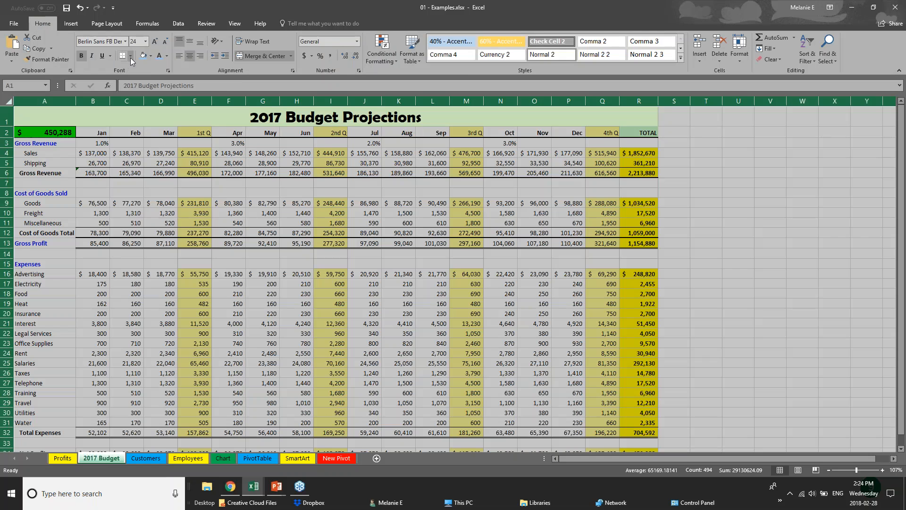
{"action": "left_click", "coordinate": [130, 56]}
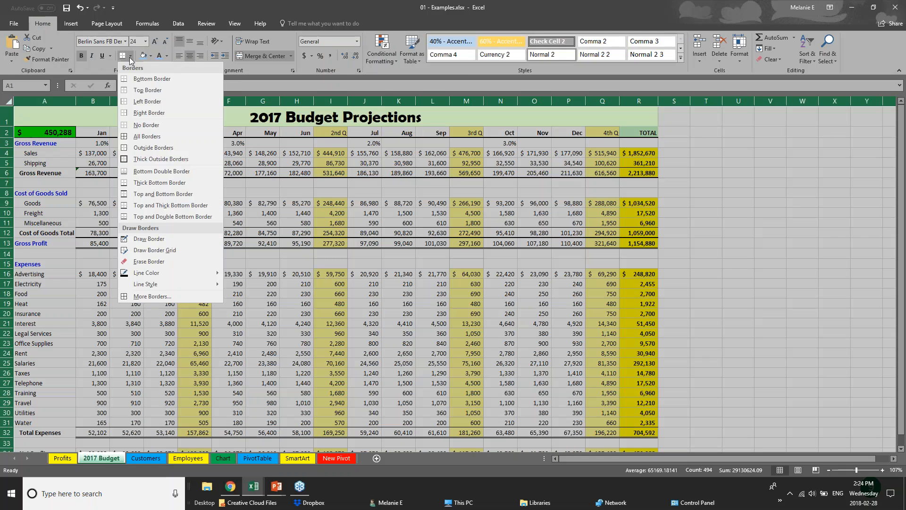
{"action": "left_click", "coordinate": [155, 125]}
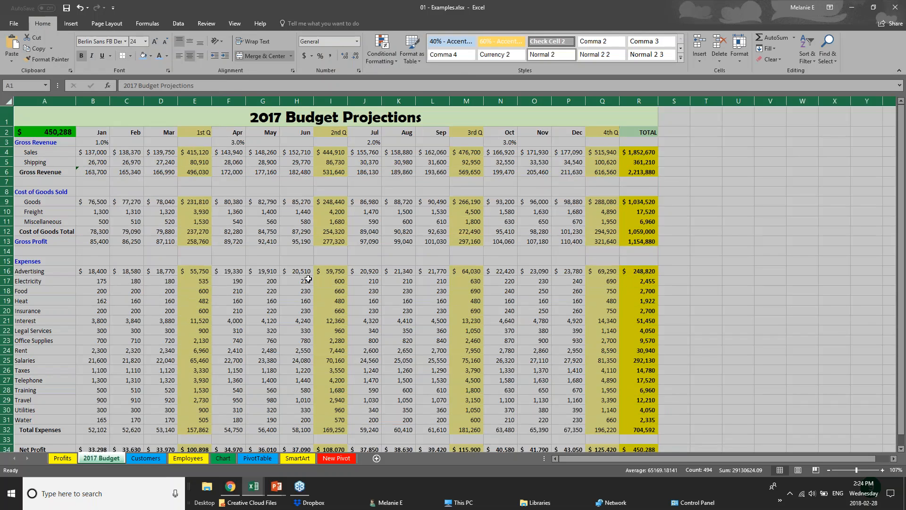
{"action": "left_click", "coordinate": [348, 258]}
Apply a Top and Bottom Border and a light blue fill to the month heading cells B2:R2.
{"action": "left_click_drag", "start_coordinate": [102, 134], "coordinate": [647, 133]}
{"action": "left_click", "coordinate": [131, 55]}
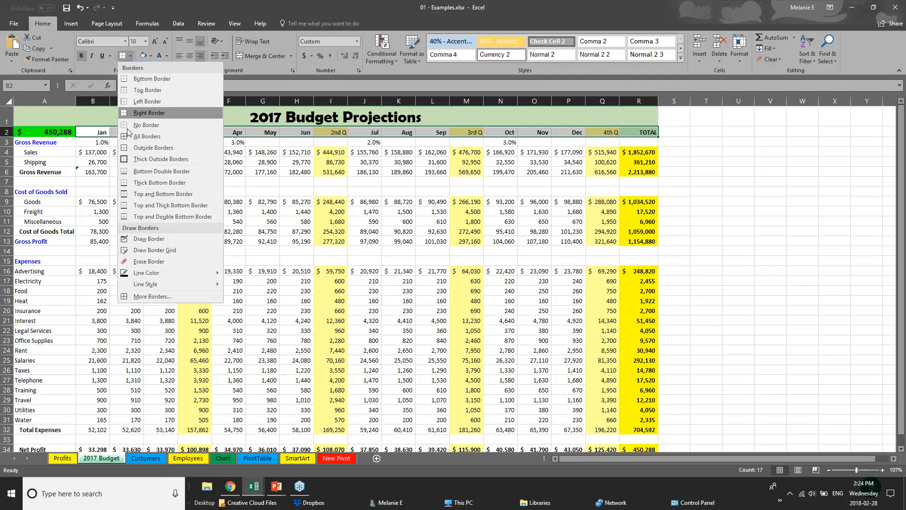
{"action": "left_click", "coordinate": [140, 193]}
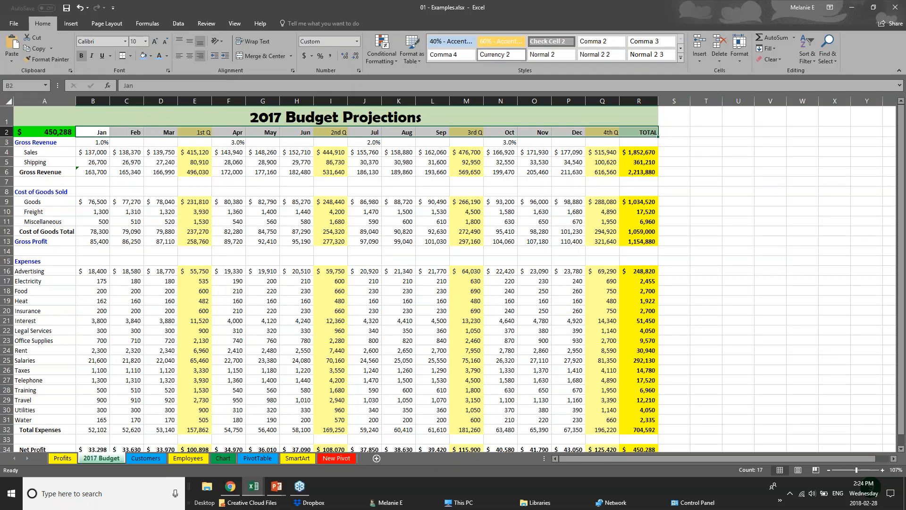
{"action": "left_click", "coordinate": [136, 221]}
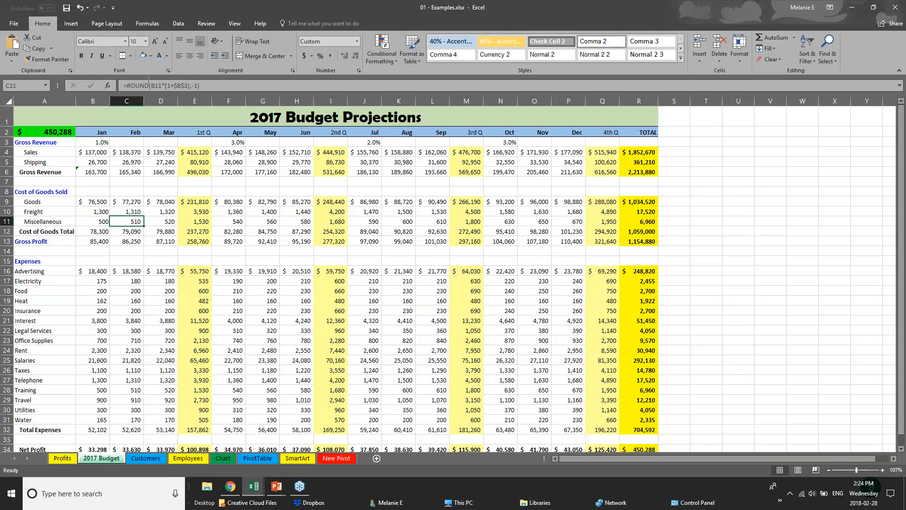
Change the font of the merged title 2017 Budget Projections to Arial.
{"action": "left_click", "coordinate": [142, 169]}
{"action": "left_click", "coordinate": [252, 117]}
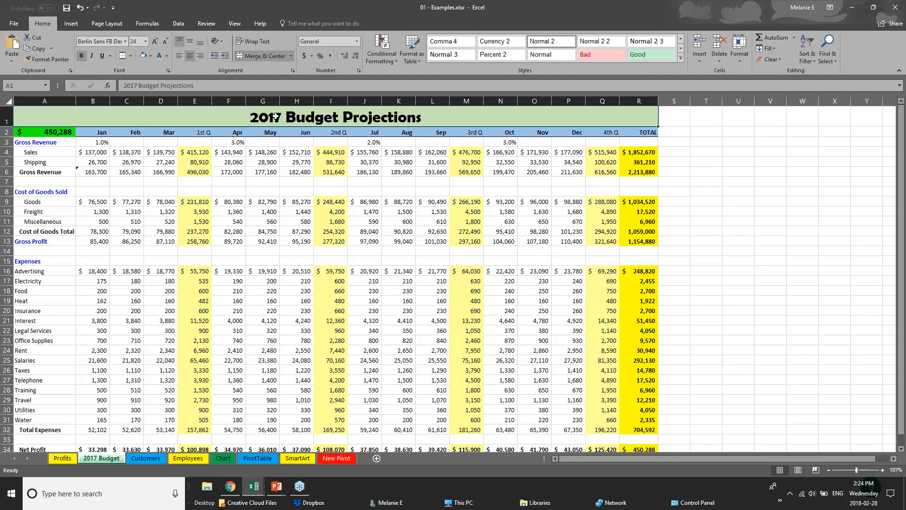
{"action": "left_click", "coordinate": [85, 153]}
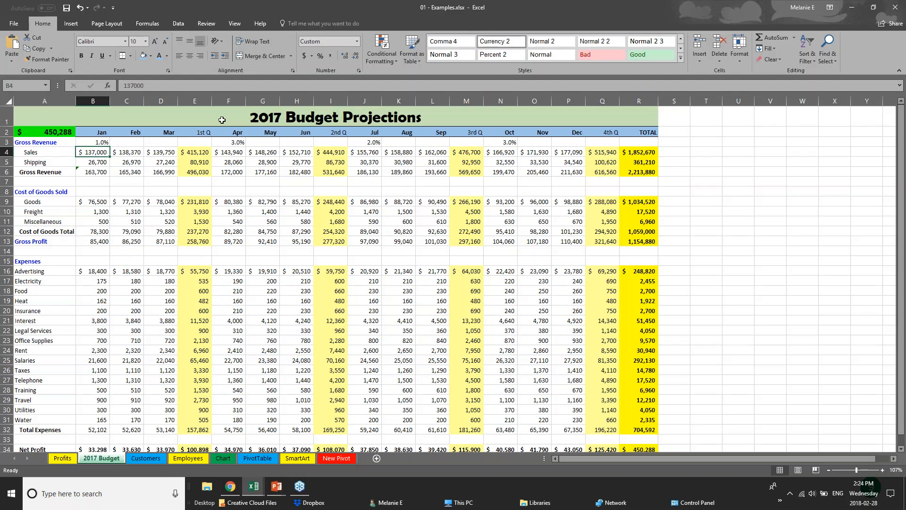
{"action": "left_click", "coordinate": [7, 116]}
{"action": "double_click", "coordinate": [253, 118]}
{"action": "left_click_drag", "start_coordinate": [253, 118], "coordinate": [422, 119]}
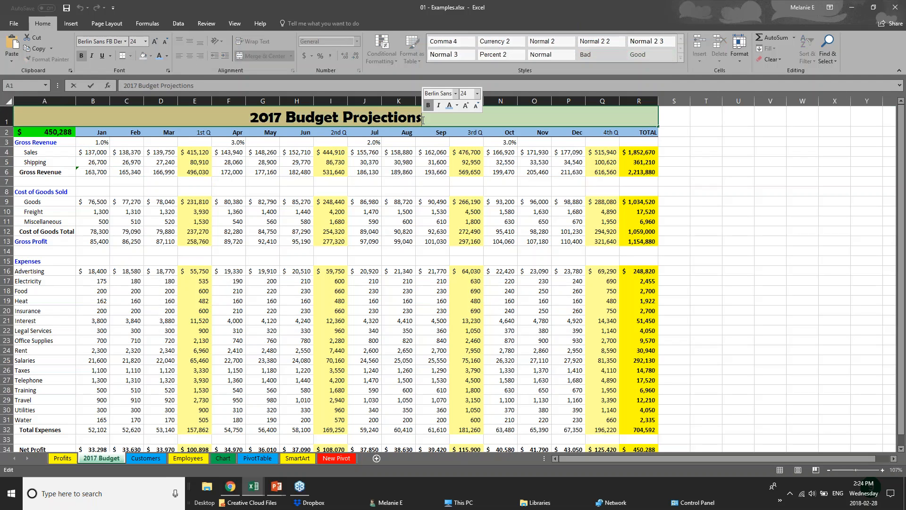
{"action": "left_click", "coordinate": [127, 42]}
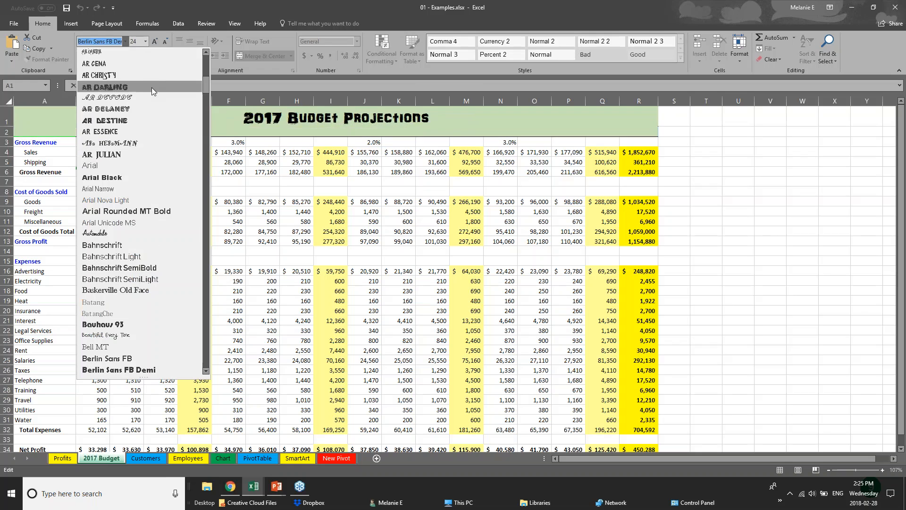
{"action": "left_click", "coordinate": [142, 168]}
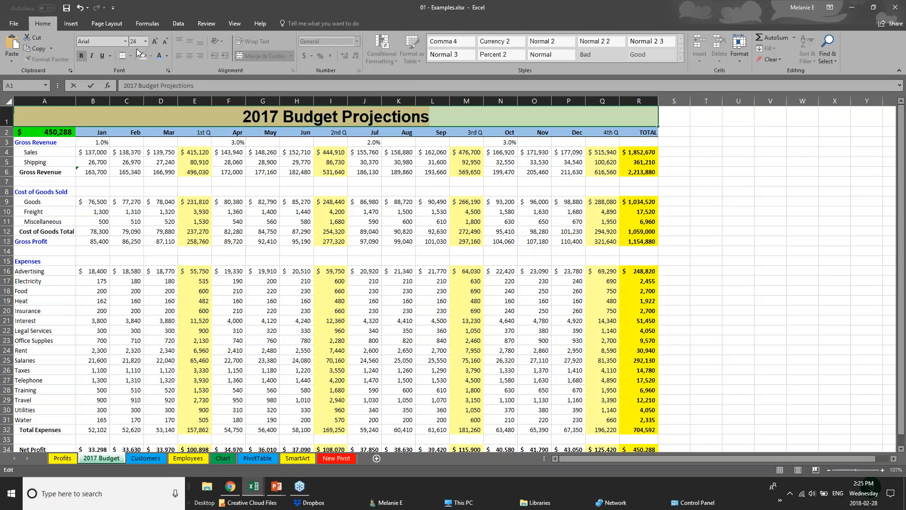
{"action": "right_click", "coordinate": [322, 117]}
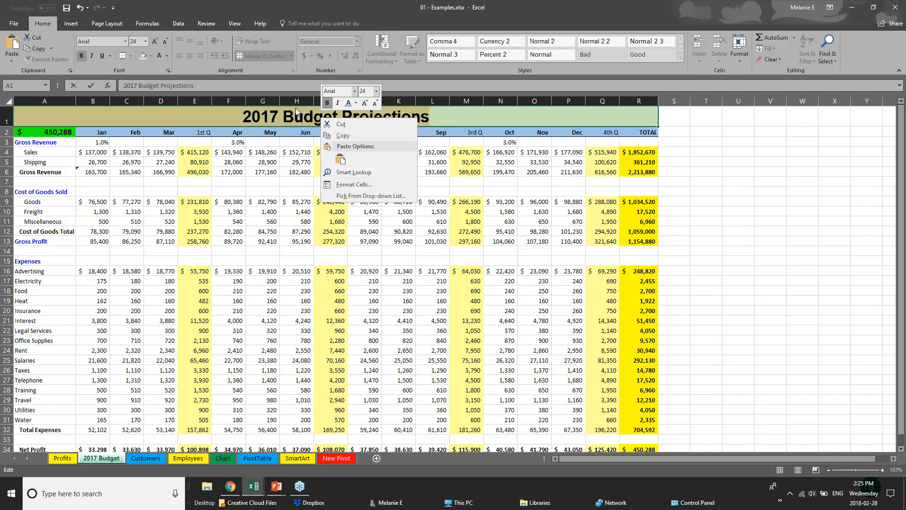
{"action": "key", "text": "Escape"}
{"action": "key", "text": "Escape"}
{"action": "left_click", "coordinate": [239, 388]}
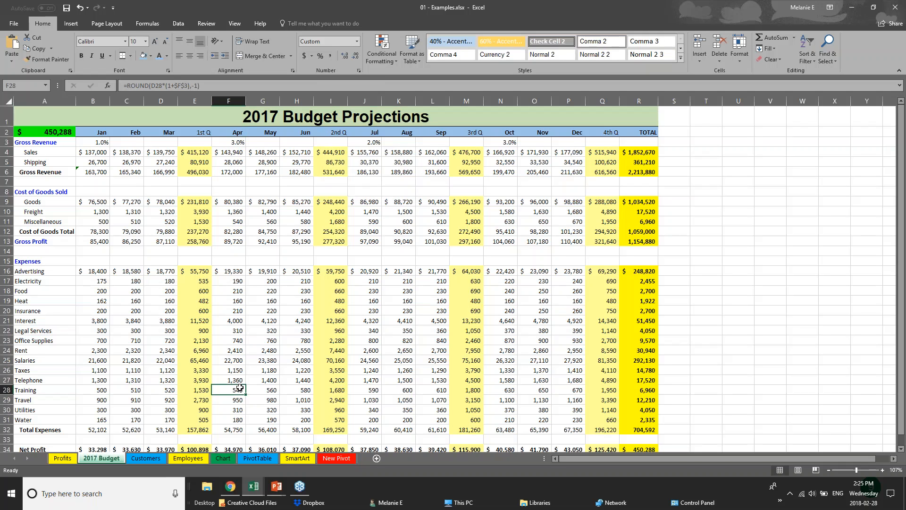
Give the Net Profit row A34:R34 a dark gray fill with white font color.
{"action": "scroll", "coordinate": [239, 388], "scroll_direction": "down", "scroll_amount": 3}
{"action": "left_click_drag", "start_coordinate": [642, 350], "coordinate": [14, 347]}
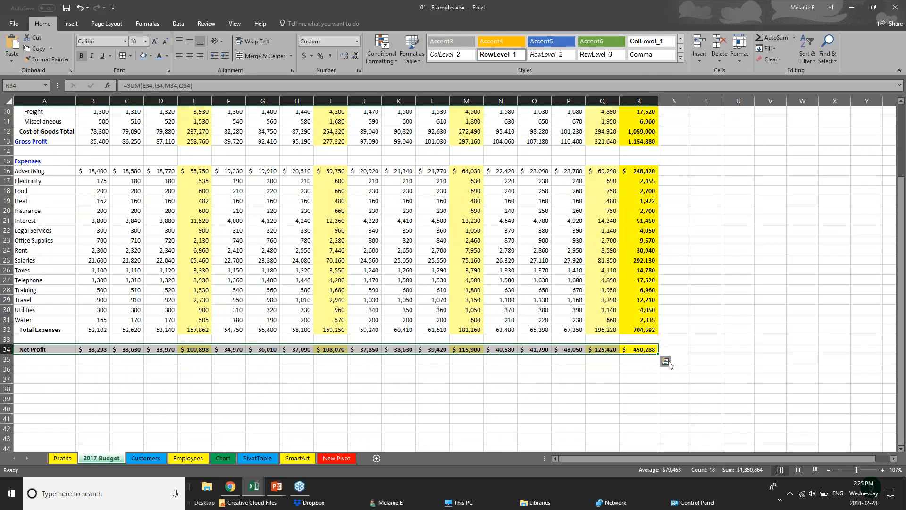
{"action": "left_click", "coordinate": [150, 55]}
{"action": "left_click", "coordinate": [142, 71]}
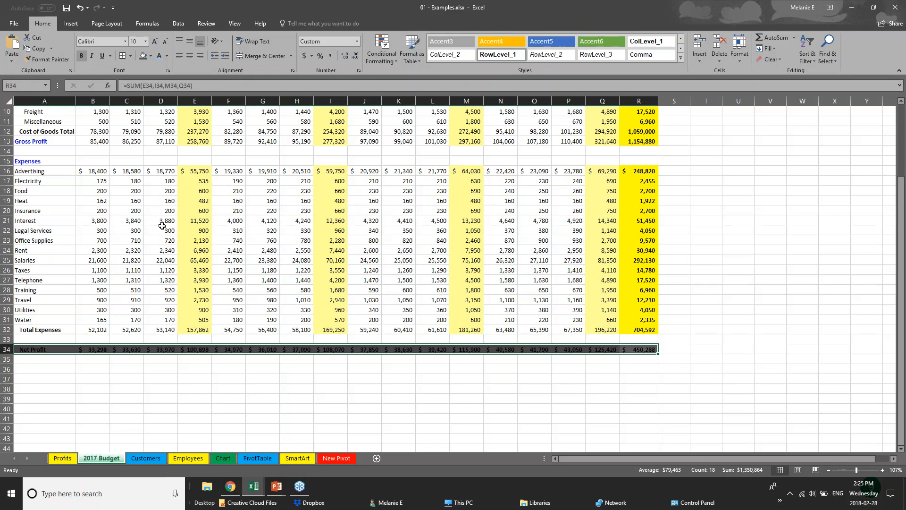
{"action": "left_click", "coordinate": [166, 56]}
{"action": "left_click", "coordinate": [159, 89]}
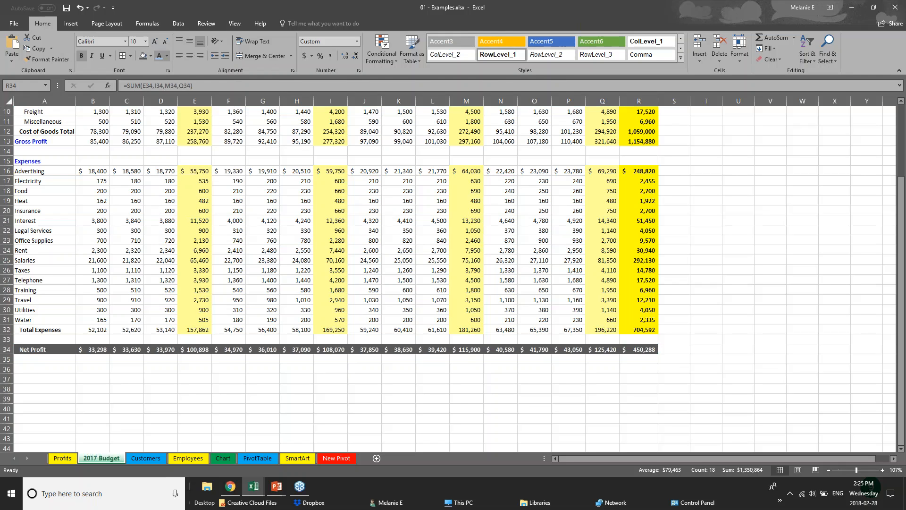
{"action": "left_click", "coordinate": [356, 371]}
{"action": "scroll", "coordinate": [356, 371], "scroll_direction": "up", "scroll_amount": 1}
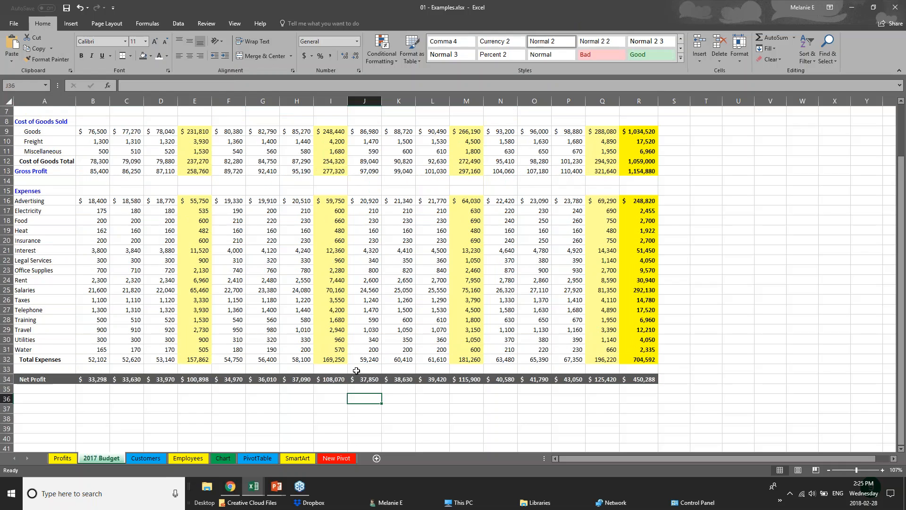
{"action": "scroll", "coordinate": [356, 371], "scroll_direction": "up", "scroll_amount": 2}
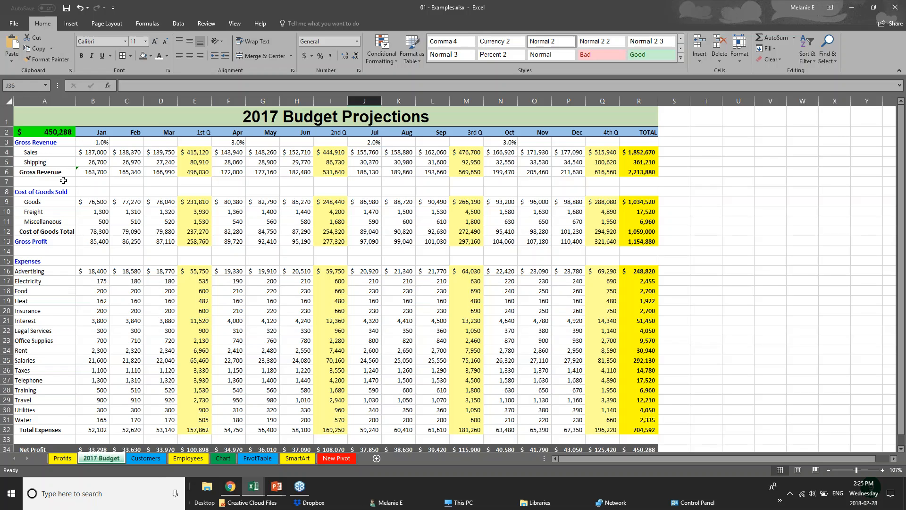
Switch to the PowerPoint slide show and advance it to the Creating Charts slide.
{"action": "left_click", "coordinate": [276, 487]}
{"action": "left_click", "coordinate": [335, 468]}
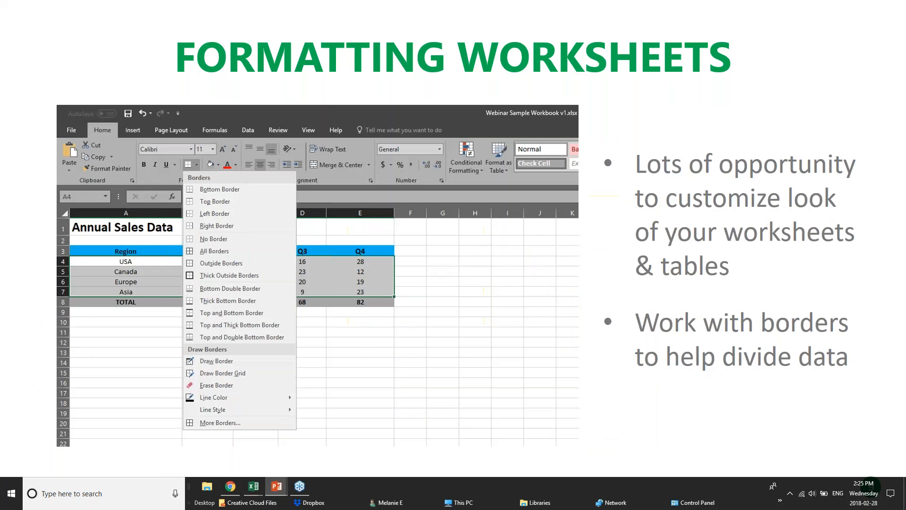
{"action": "left_click", "coordinate": [470, 372]}
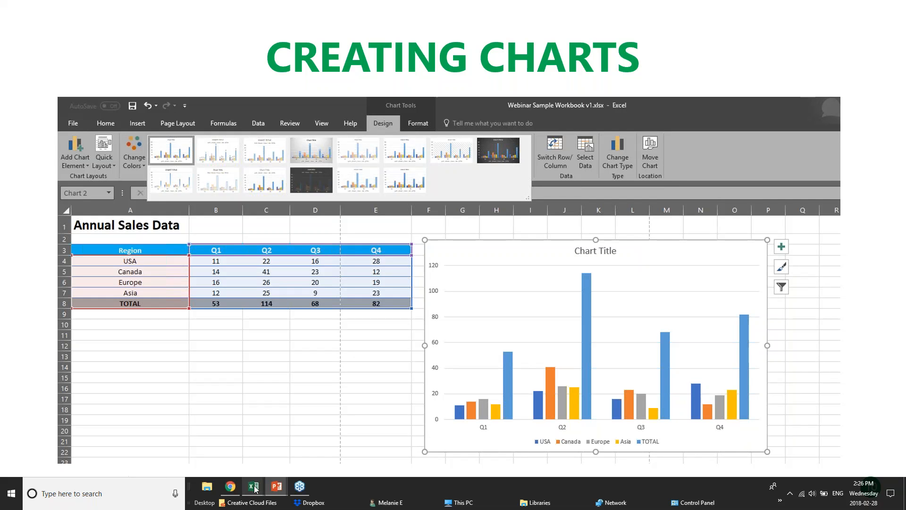
Switch to Webinar Sample Workbook v1.xlsx and examine the USA figures and quarterly totals above the column chart on the Sales Data sheet.
{"action": "mouse_move", "coordinate": [254, 486]}
{"action": "left_click", "coordinate": [316, 453]}
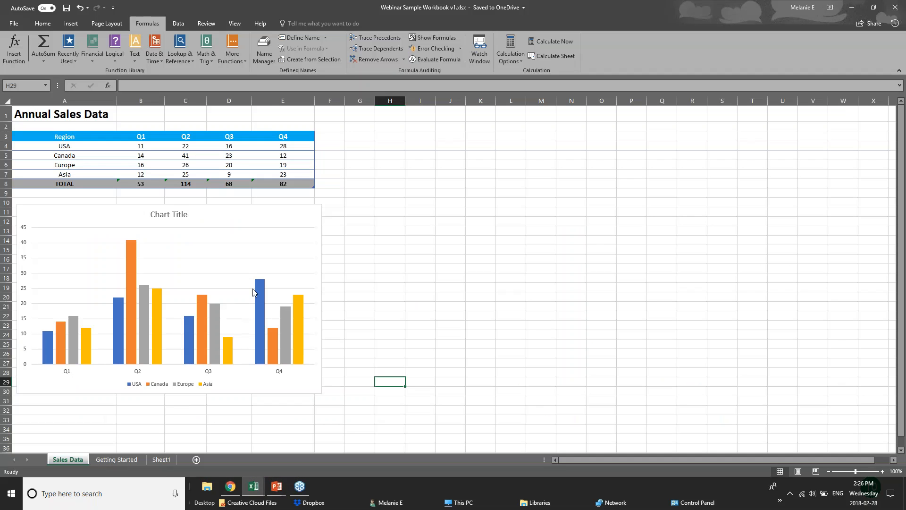
{"action": "left_click", "coordinate": [242, 155]}
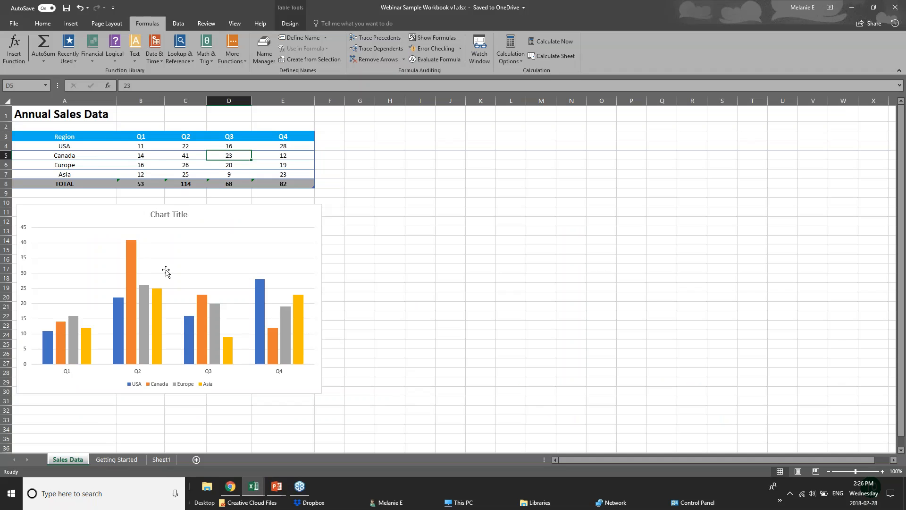
{"action": "left_click", "coordinate": [159, 149]}
{"action": "left_click", "coordinate": [194, 148]}
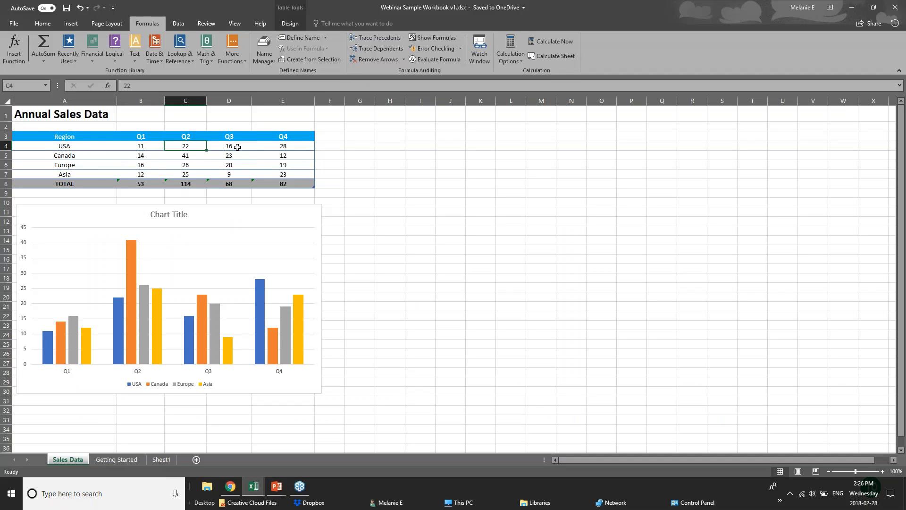
{"action": "left_click", "coordinate": [237, 147]}
{"action": "left_click", "coordinate": [280, 144]}
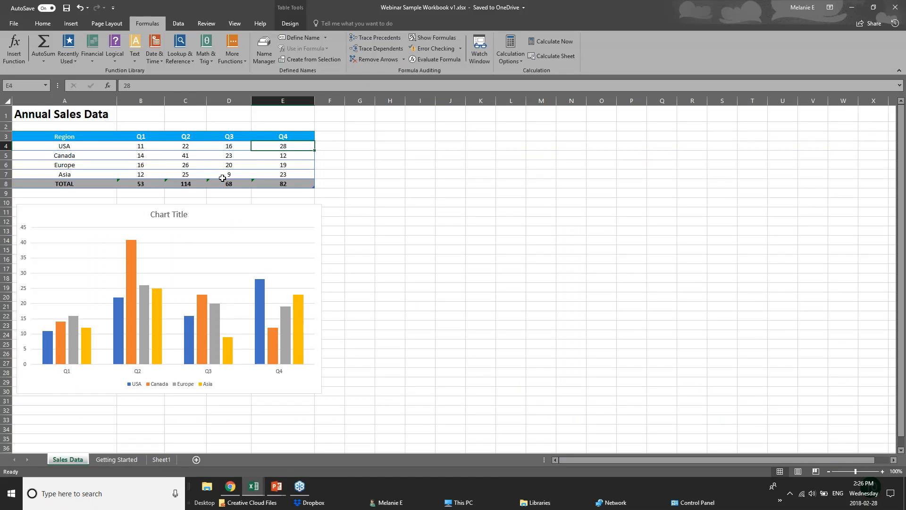
{"action": "left_click", "coordinate": [297, 182]}
{"action": "left_click", "coordinate": [141, 183]}
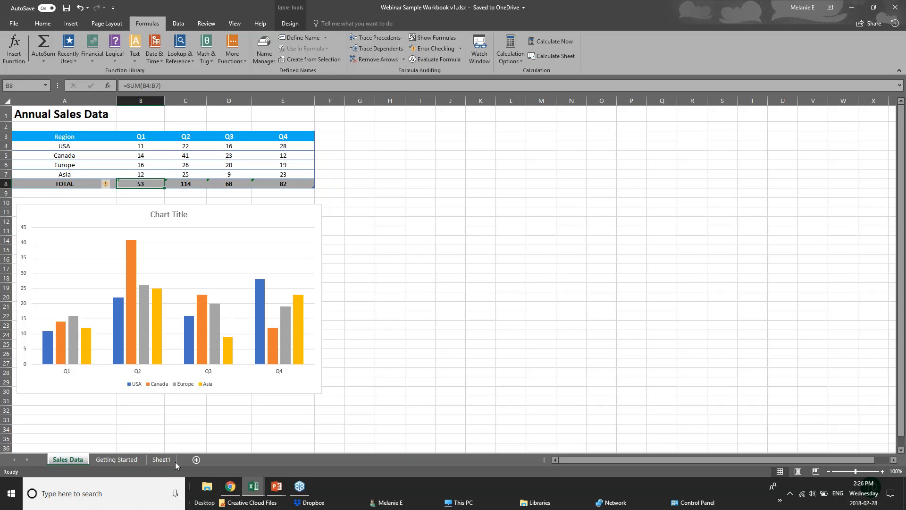
Switch to the 01 - Examples.xlsx workbook and delete the Furniture Sales by Region chart from the Chart sheet.
{"action": "left_click", "coordinate": [249, 489]}
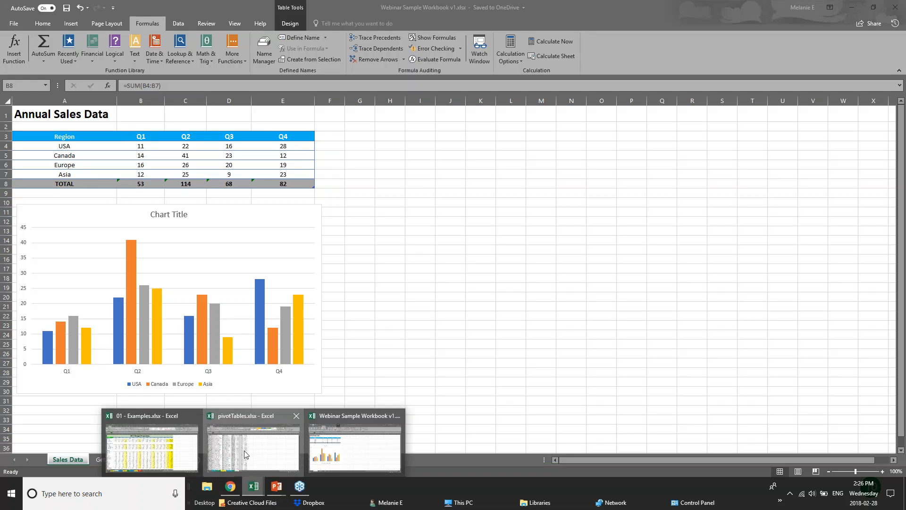
{"action": "left_click", "coordinate": [253, 493]}
{"action": "left_click", "coordinate": [206, 459]}
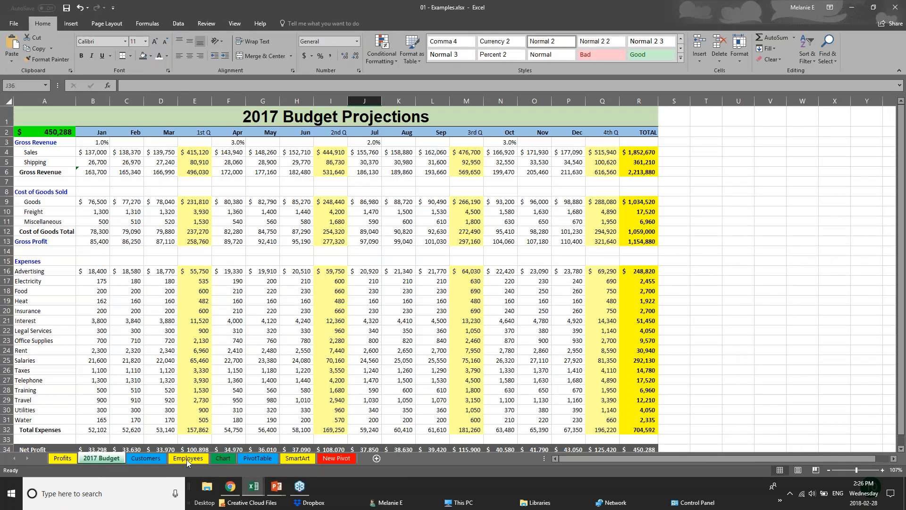
{"action": "left_click", "coordinate": [223, 458]}
{"action": "left_click_drag", "start_coordinate": [581, 279], "coordinate": [716, 300]}
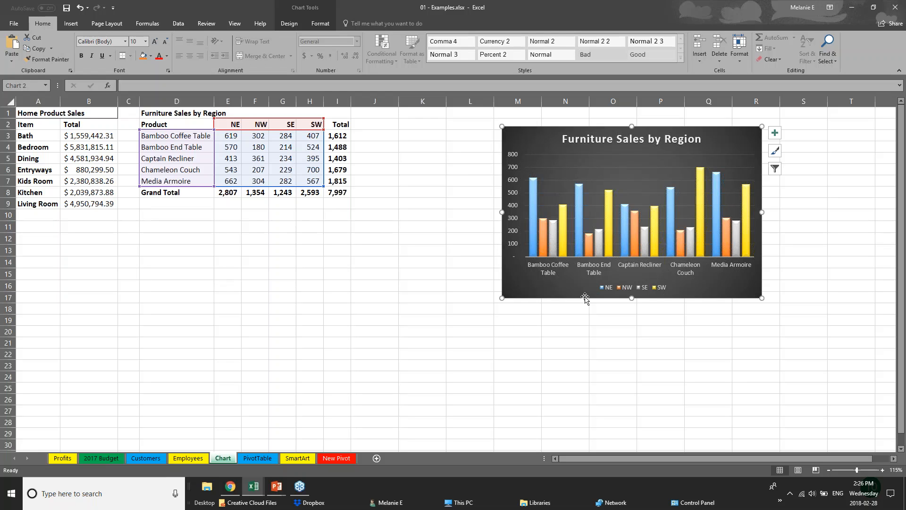
{"action": "left_click_drag", "start_coordinate": [615, 297], "coordinate": [678, 291]}
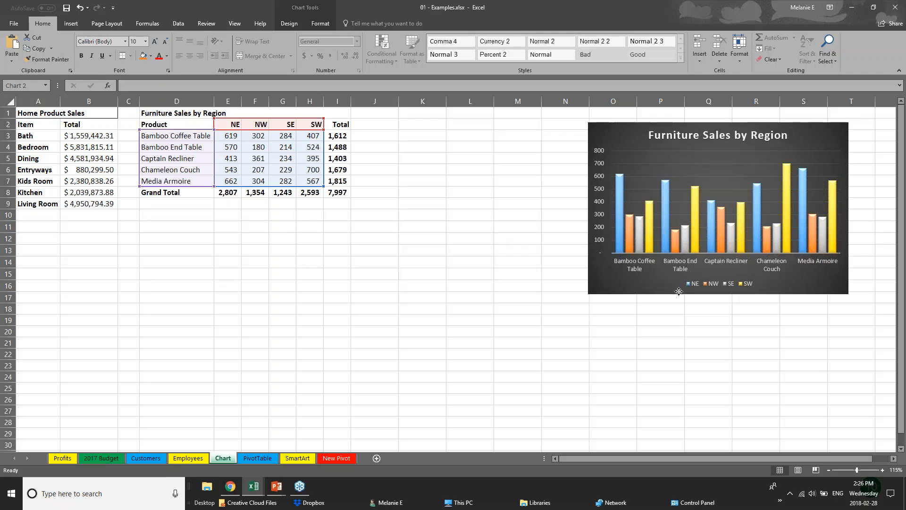
{"action": "key", "text": "Delete"}
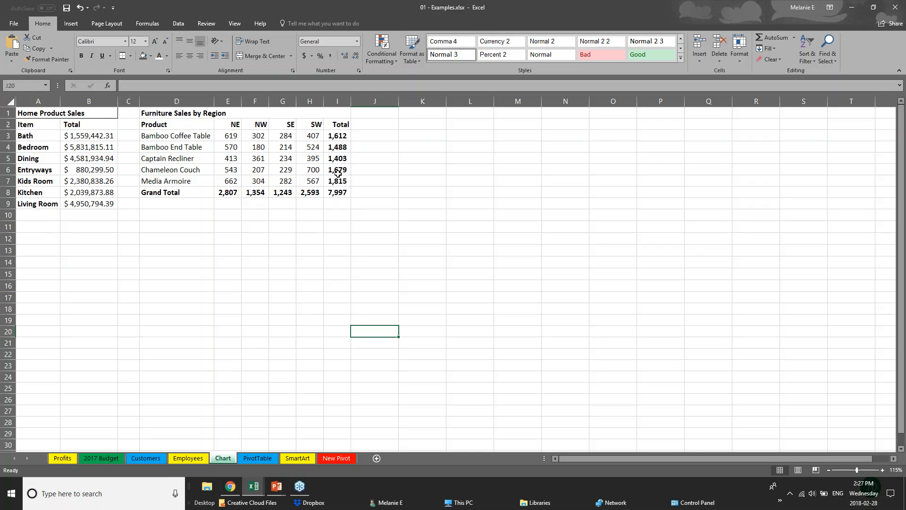
Examine the Total column and Grand Total row of the Furniture Sales by Region table.
{"action": "left_click", "coordinate": [165, 124]}
{"action": "left_click", "coordinate": [243, 254]}
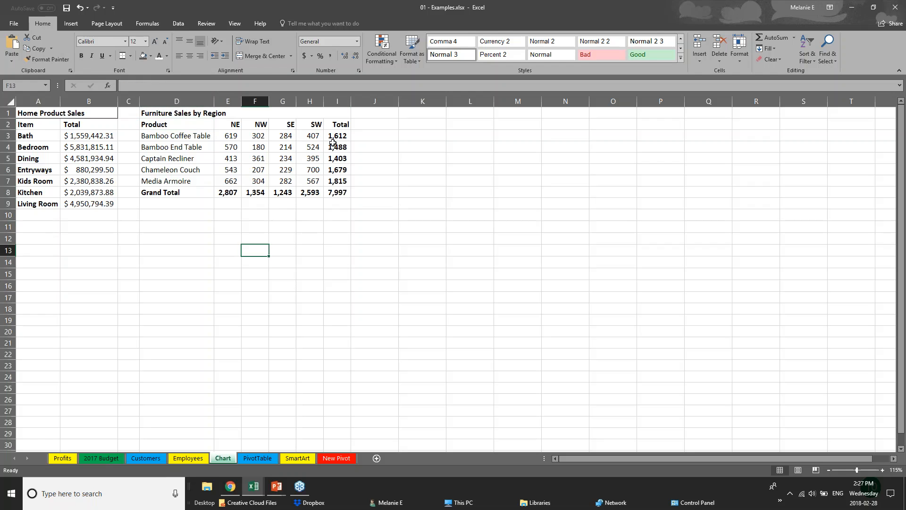
{"action": "left_click_drag", "start_coordinate": [337, 136], "coordinate": [345, 188]}
{"action": "left_click_drag", "start_coordinate": [178, 189], "coordinate": [266, 188]}
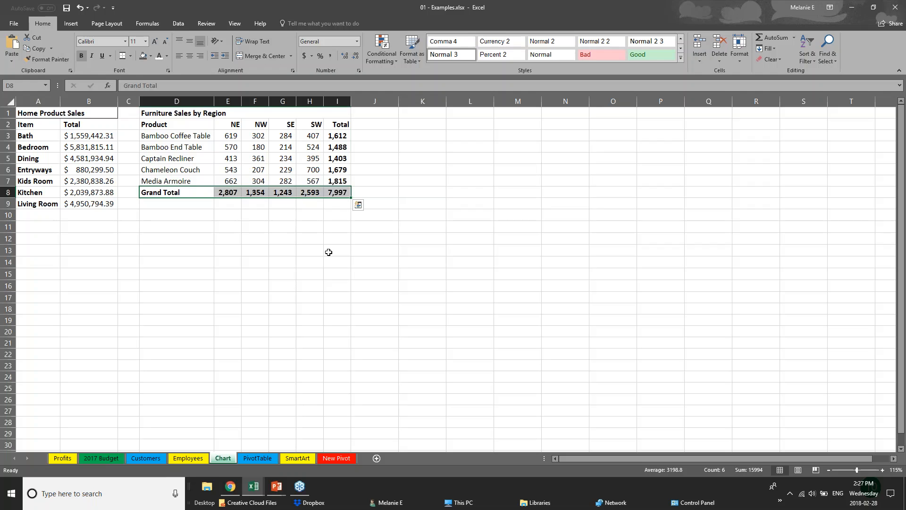
{"action": "left_click", "coordinate": [237, 242]}
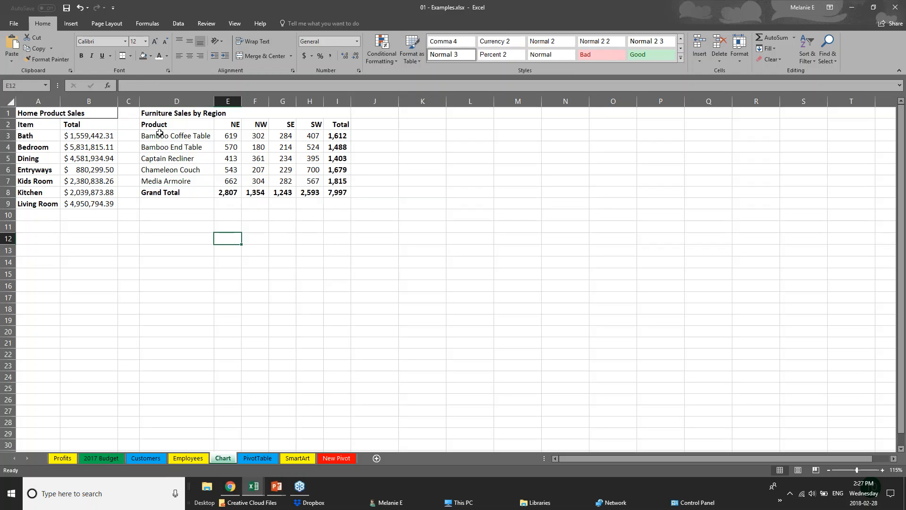
Select the furniture products and their four regional columns in D2:H7, excluding totals, and open the recommended charts for them.
{"action": "left_click", "coordinate": [160, 126]}
{"action": "left_click_drag", "start_coordinate": [160, 127], "coordinate": [320, 180]}
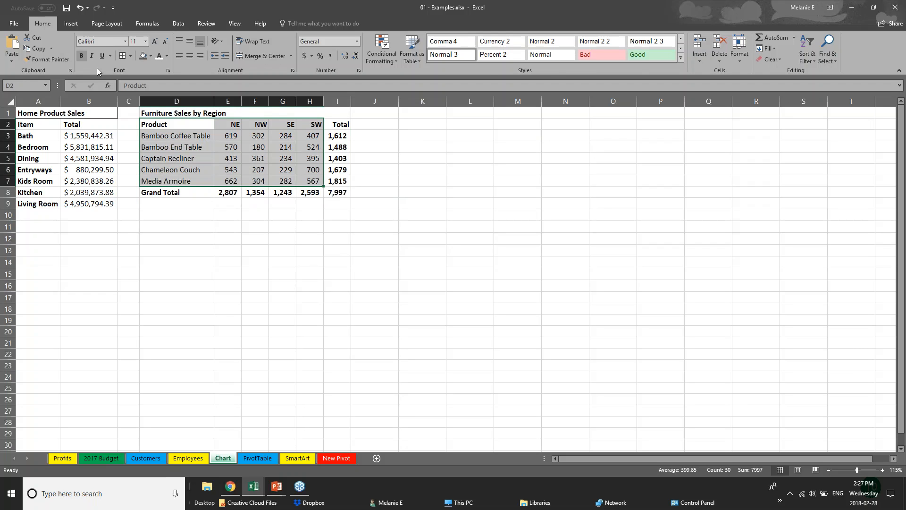
{"action": "left_click", "coordinate": [71, 23]}
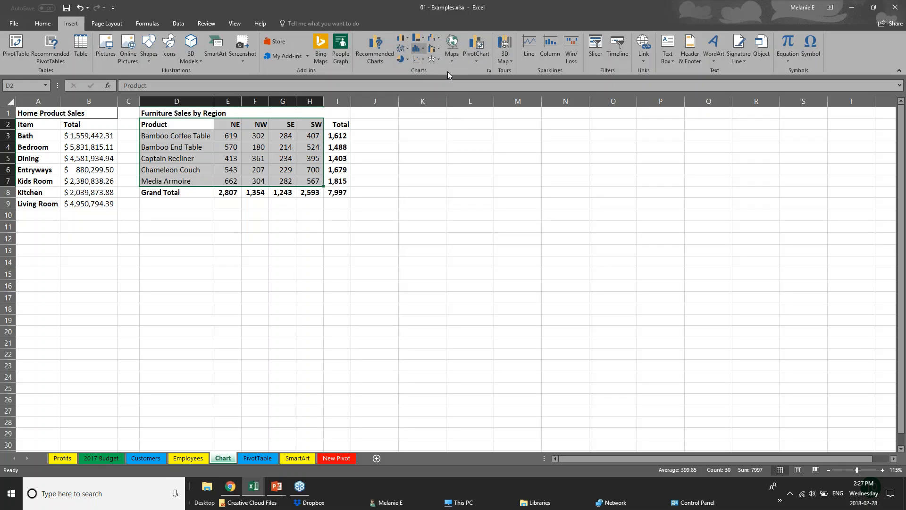
{"action": "left_click", "coordinate": [423, 39]}
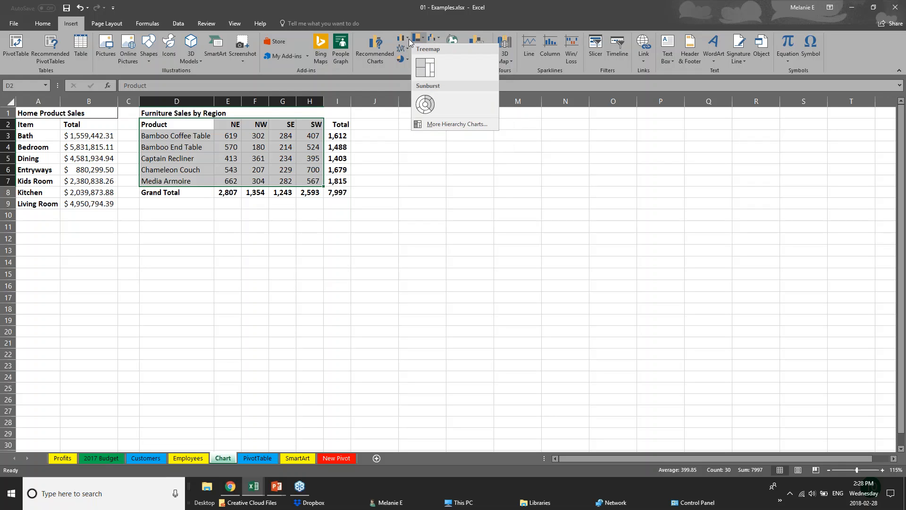
{"action": "left_click", "coordinate": [408, 39]}
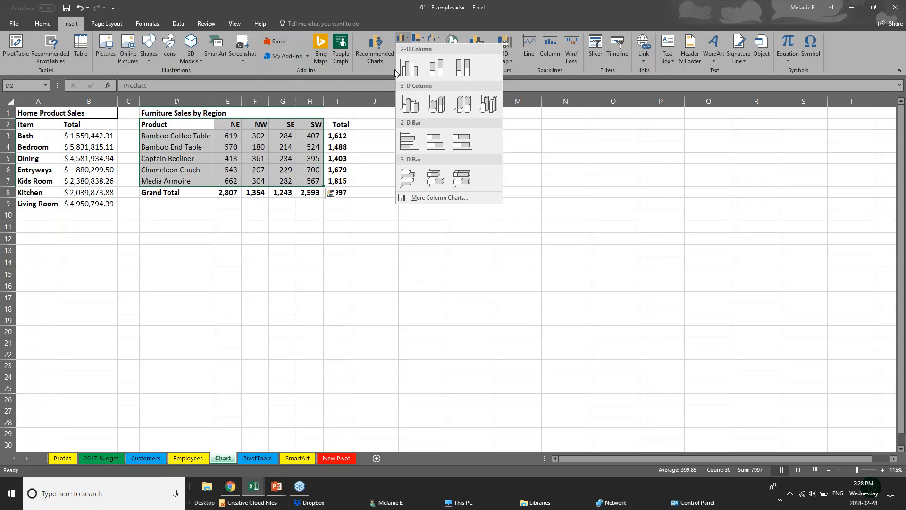
{"action": "left_click", "coordinate": [371, 56]}
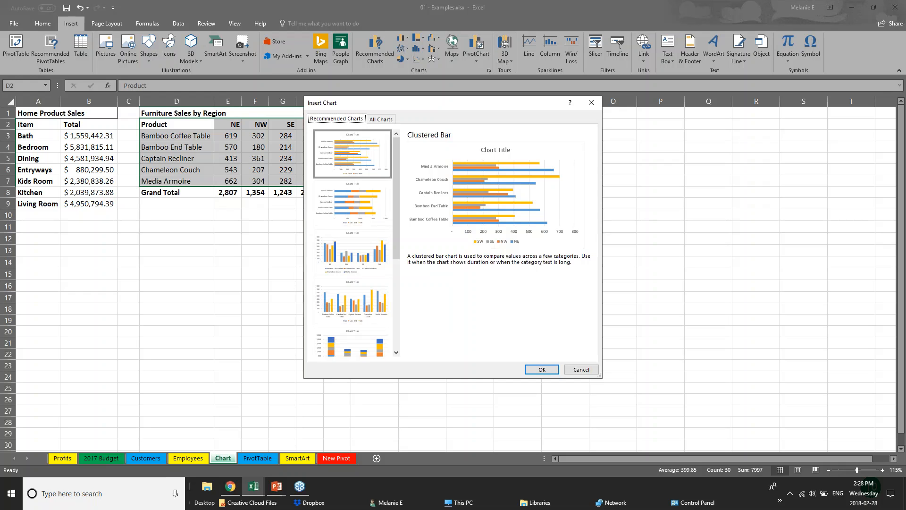
Preview the recommended stacked bar, clustered column and stacked column charts and look through the remaining suggestions.
{"action": "left_click", "coordinate": [354, 217]}
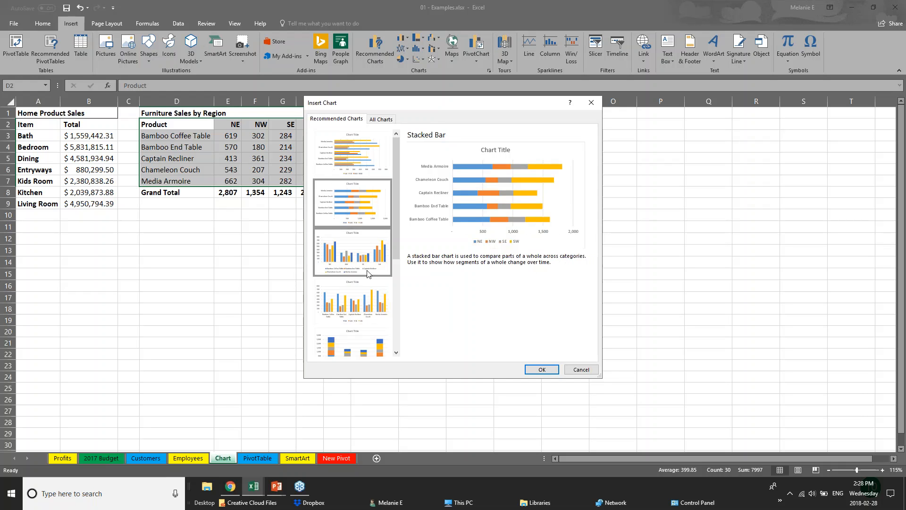
{"action": "left_click", "coordinate": [366, 272]}
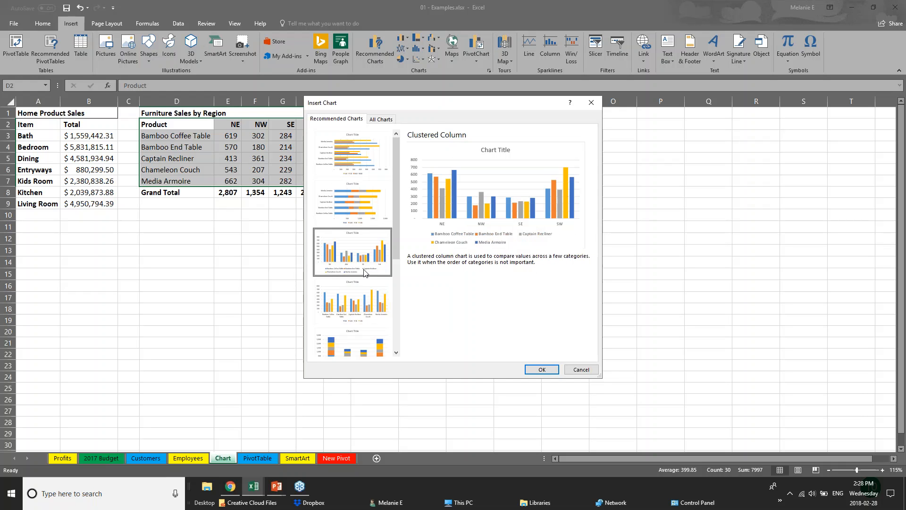
{"action": "left_click", "coordinate": [380, 342]}
{"action": "left_click_drag", "start_coordinate": [395, 234], "coordinate": [406, 329]}
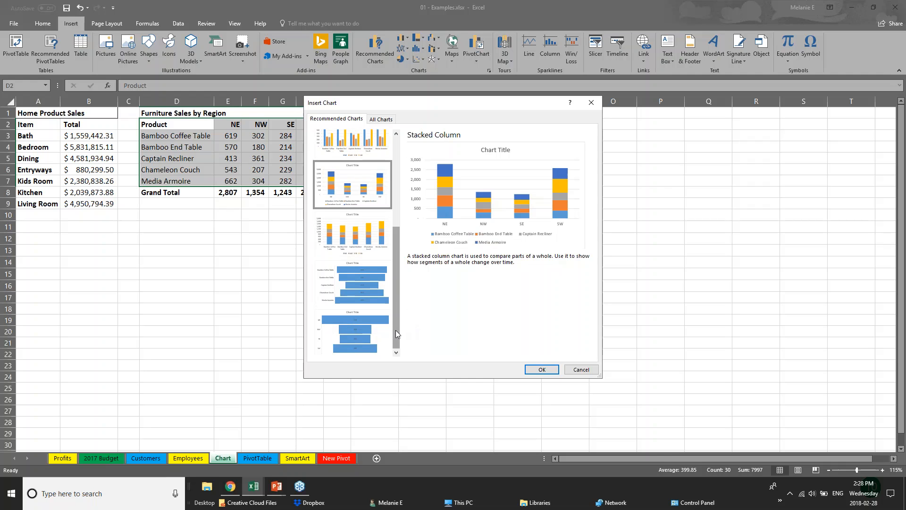
{"action": "left_click_drag", "start_coordinate": [395, 313], "coordinate": [387, 165]}
{"action": "left_click", "coordinate": [381, 156]}
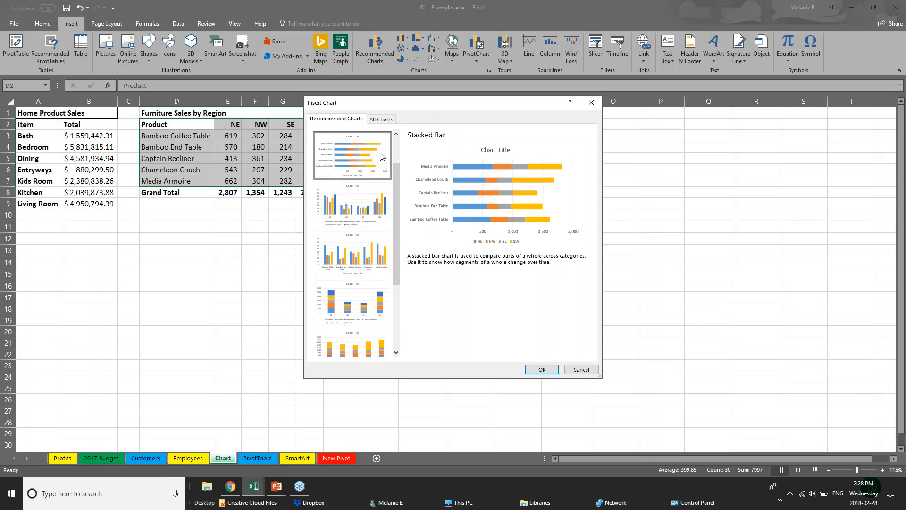
{"action": "left_click_drag", "start_coordinate": [398, 176], "coordinate": [397, 148]}
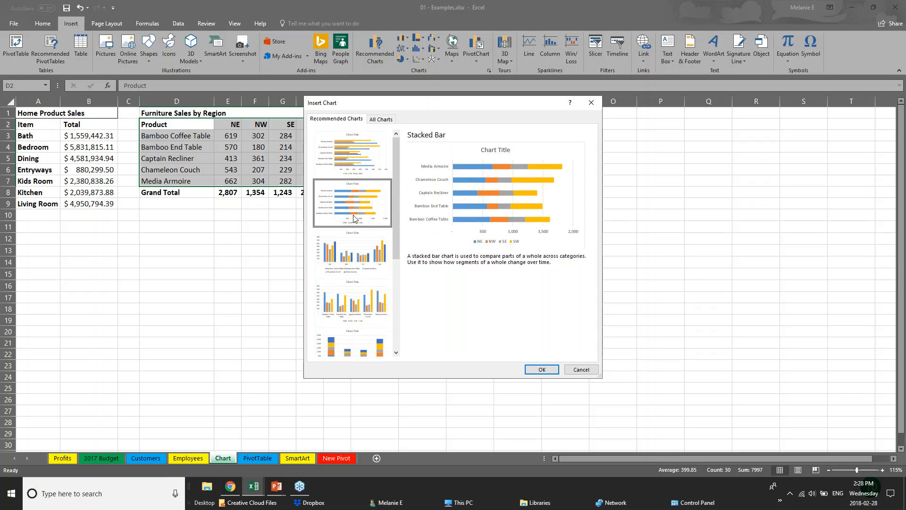
Insert the recommended Clustered Bar chart and enlarge it beside the furniture table, spanning about columns J to R and rows 2 to 23.
{"action": "left_click", "coordinate": [344, 157]}
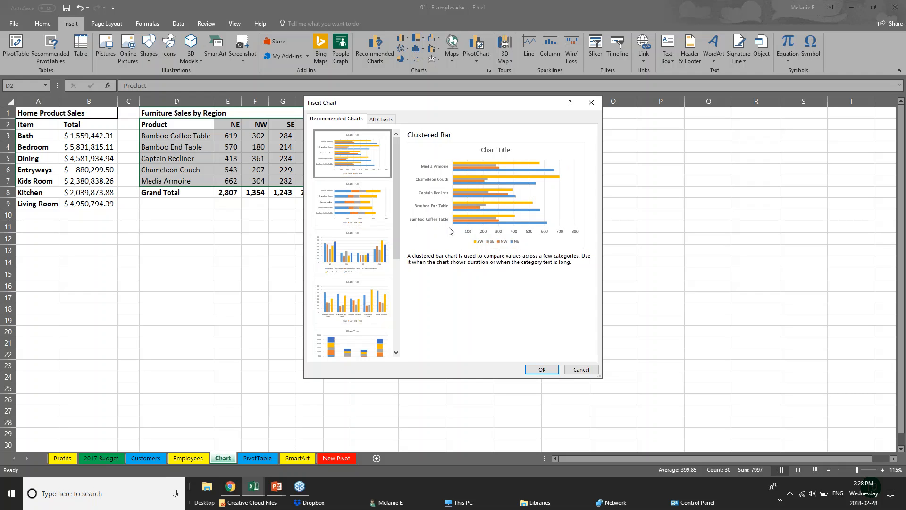
{"action": "left_click", "coordinate": [549, 370]}
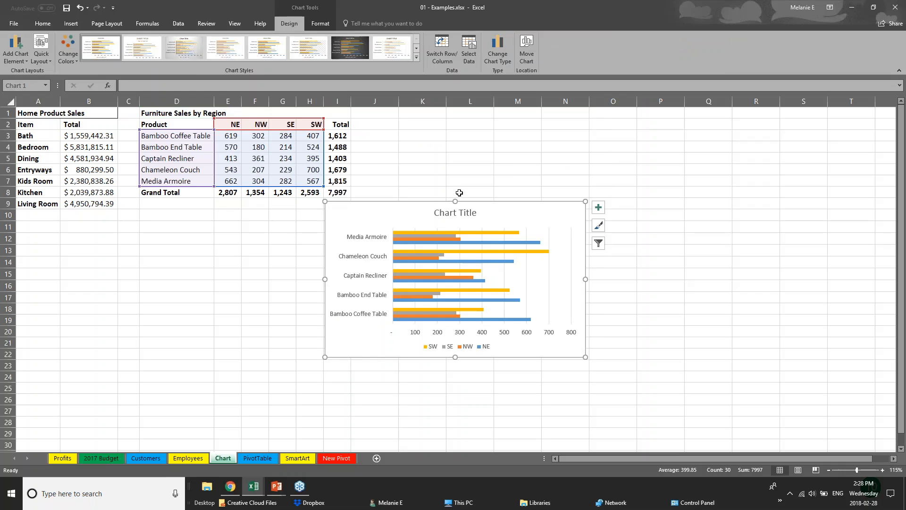
{"action": "left_click_drag", "start_coordinate": [500, 205], "coordinate": [542, 130]}
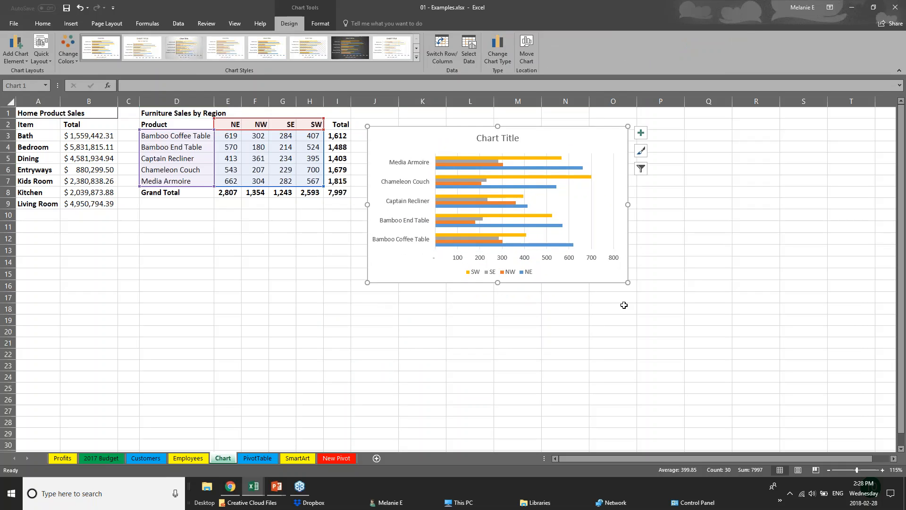
{"action": "left_click_drag", "start_coordinate": [628, 284], "coordinate": [749, 368]}
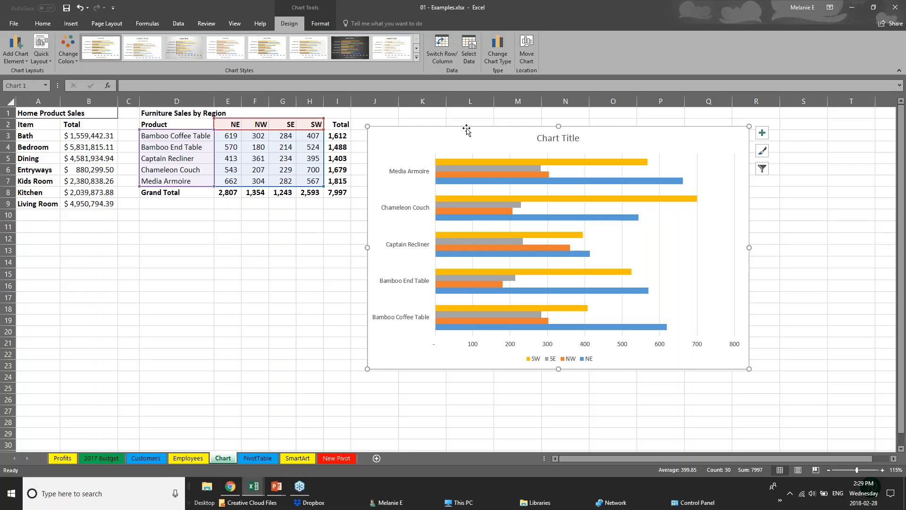
{"action": "left_click", "coordinate": [232, 330]}
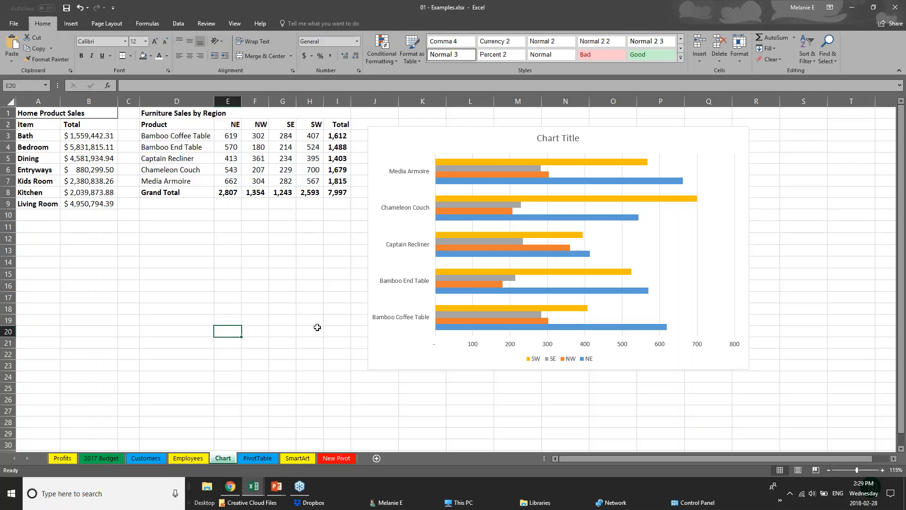
Change the bar chart's colours to the colourful palette of green, blue, gold and dark green.
{"action": "left_click", "coordinate": [418, 364]}
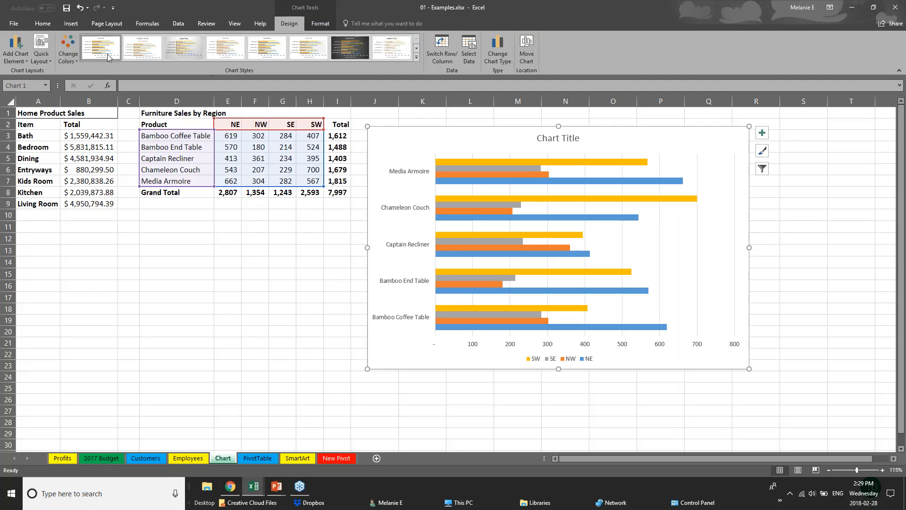
{"action": "left_click", "coordinate": [68, 50]}
{"action": "left_click", "coordinate": [101, 127]}
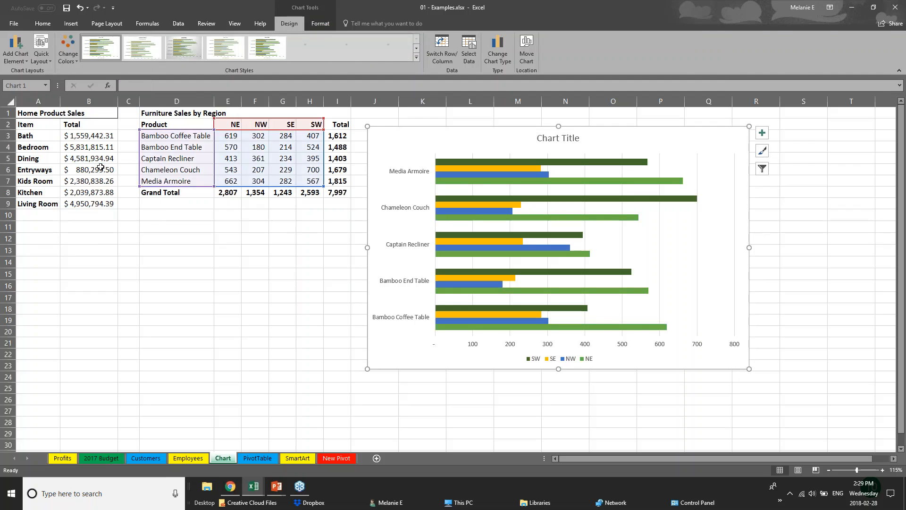
Try the monochromatic orange palette on the bar chart, and return to the green, blue and gold palette.
{"action": "left_click", "coordinate": [101, 169]}
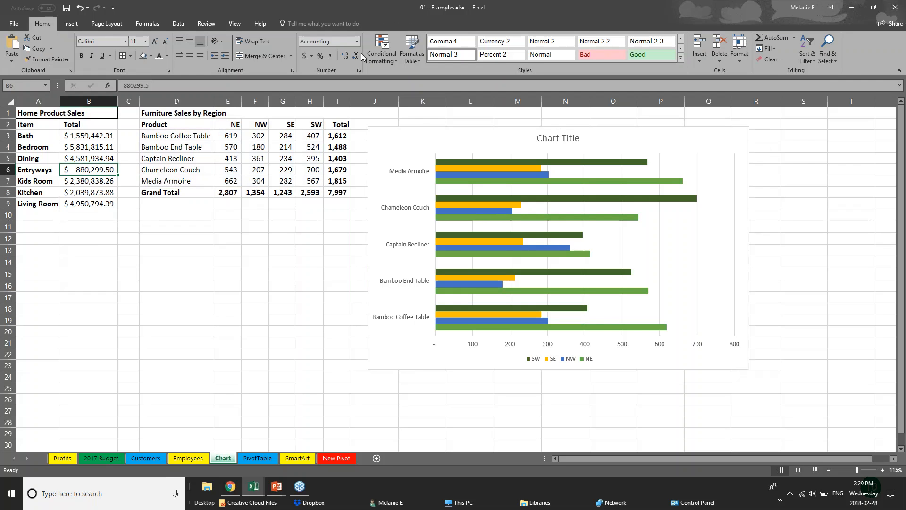
{"action": "left_click", "coordinate": [477, 175]}
{"action": "left_click", "coordinate": [68, 50]}
{"action": "left_click", "coordinate": [98, 166]}
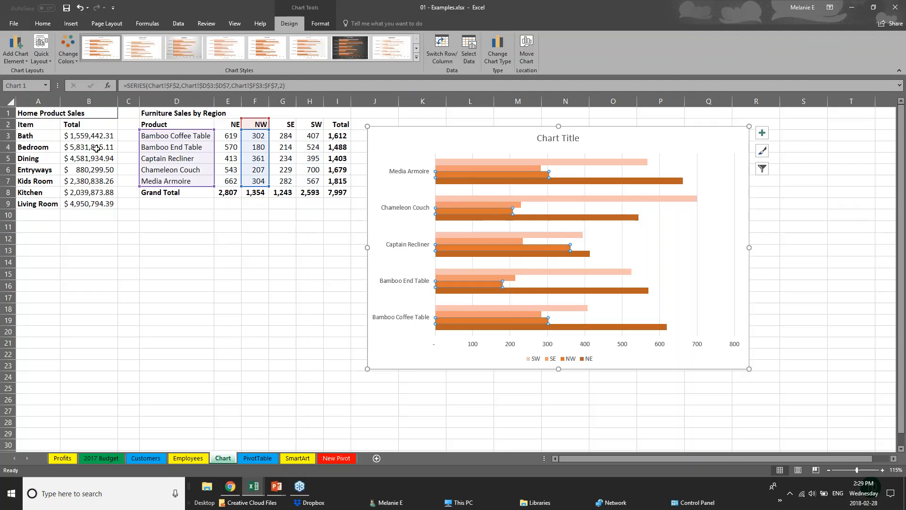
{"action": "left_click", "coordinate": [67, 49]}
{"action": "left_click", "coordinate": [98, 127]}
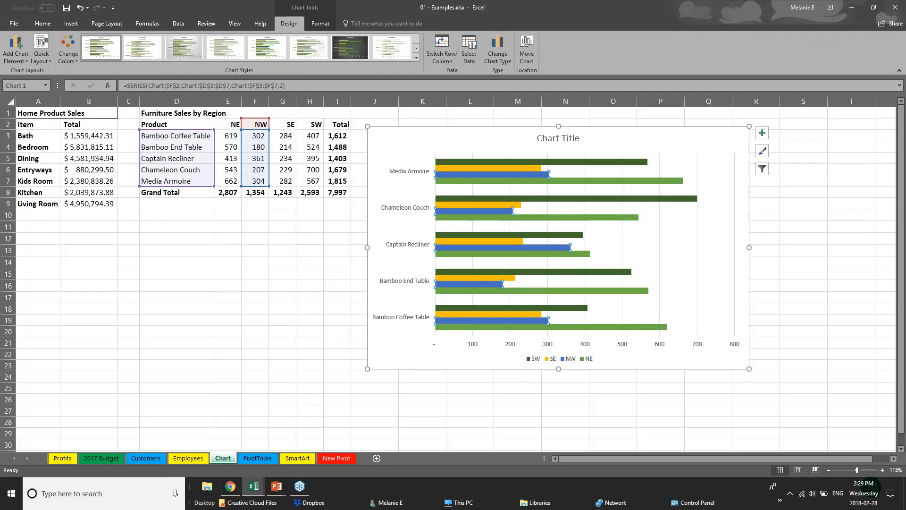
Try the grey-background and solid-bar chart styles, and apply the style with gradient-faded bars and an all-caps title.
{"action": "left_click", "coordinate": [417, 58]}
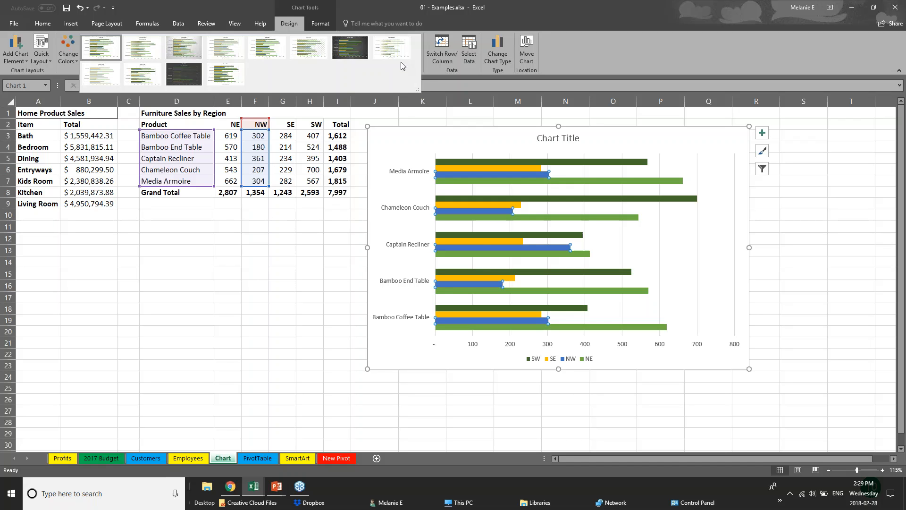
{"action": "left_click", "coordinate": [184, 40]}
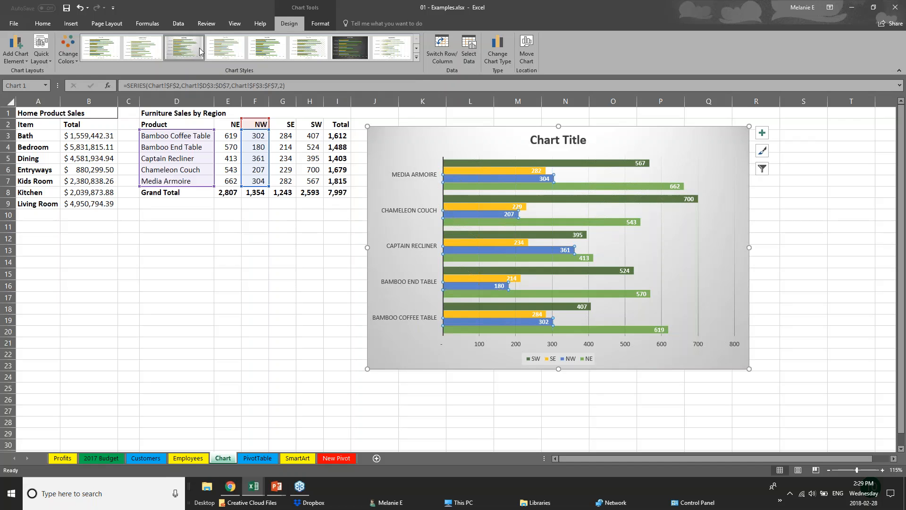
{"action": "left_click", "coordinate": [268, 48]}
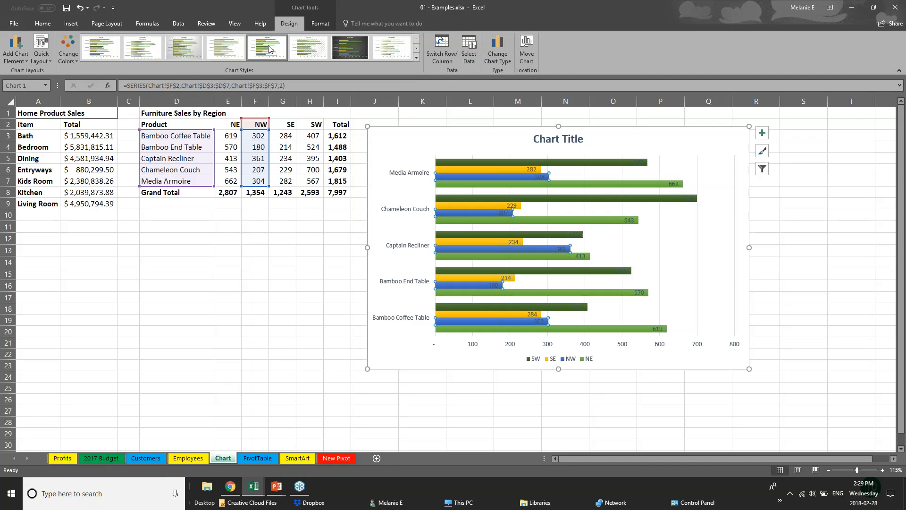
{"action": "left_click", "coordinate": [393, 49]}
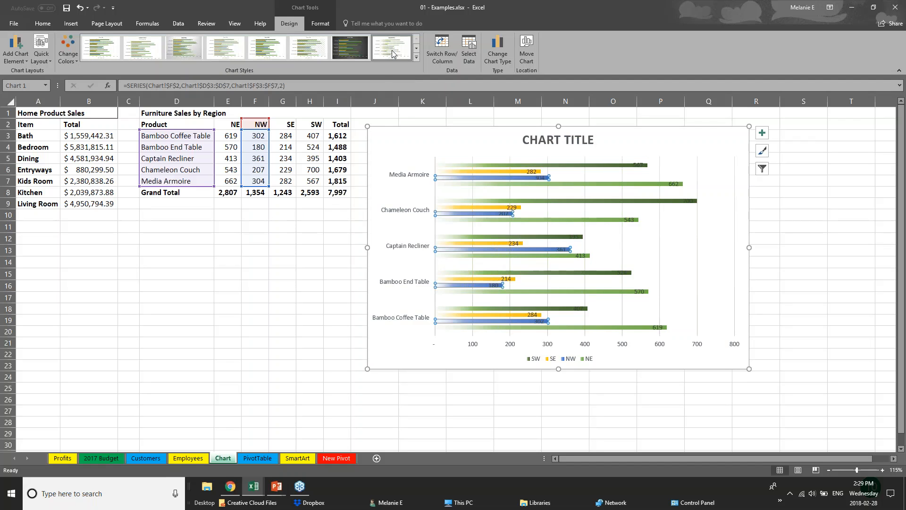
{"action": "left_click", "coordinate": [415, 57]}
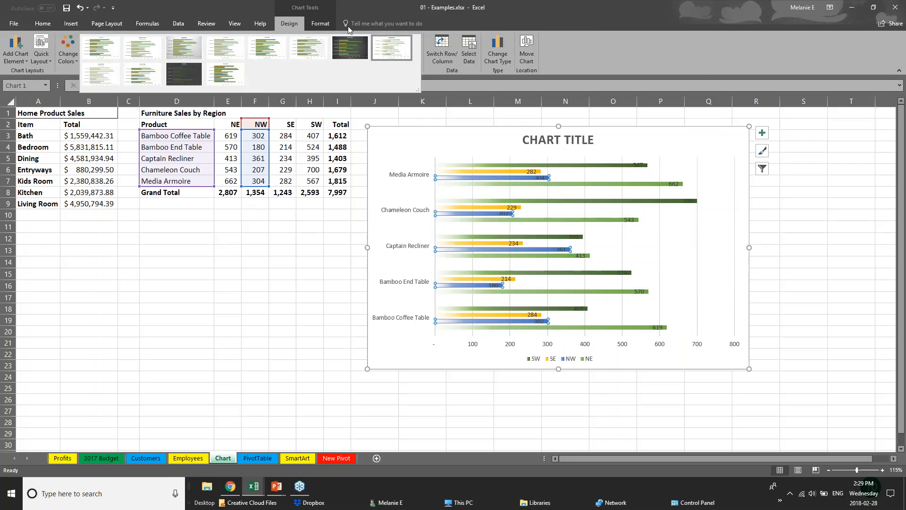
Fill the SW series bars in the chart with solid dark orange.
{"action": "left_click", "coordinate": [325, 22]}
{"action": "left_click", "coordinate": [324, 24]}
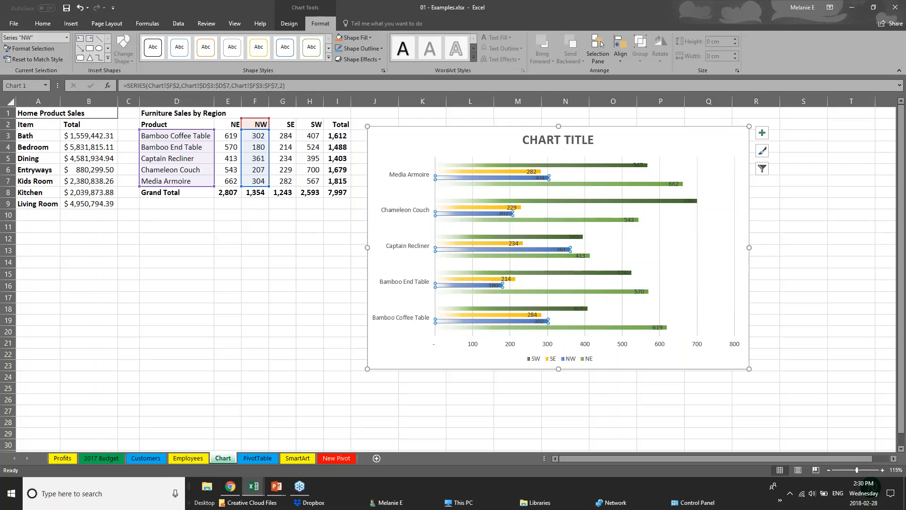
{"action": "left_click", "coordinate": [480, 172]}
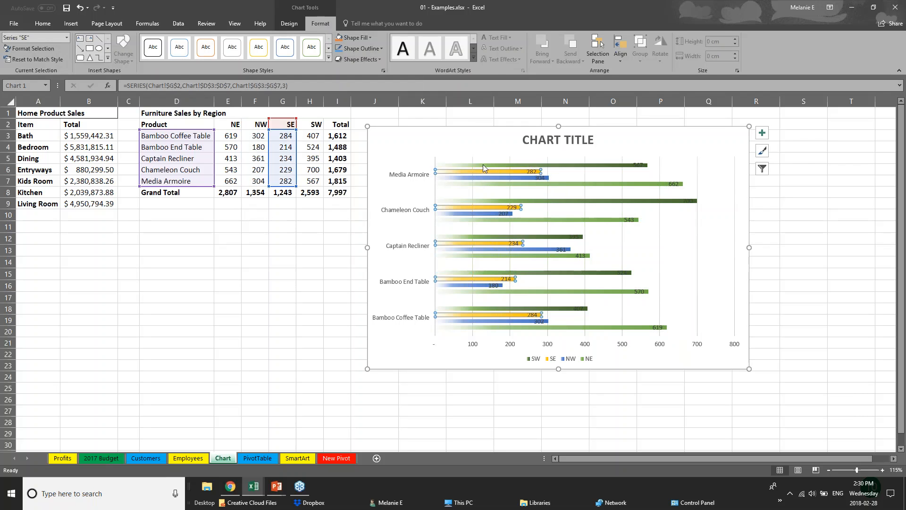
{"action": "left_click", "coordinate": [483, 165]}
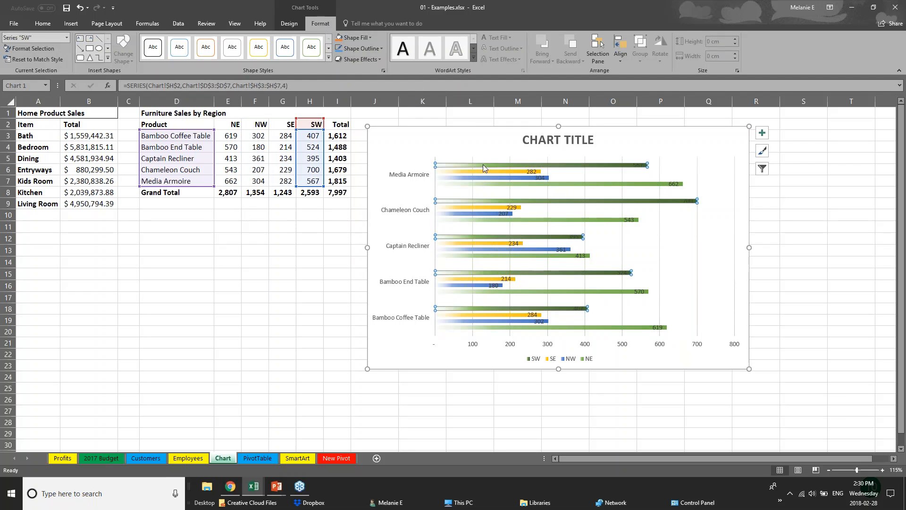
{"action": "left_click", "coordinate": [351, 39]}
{"action": "left_click", "coordinate": [379, 98]}
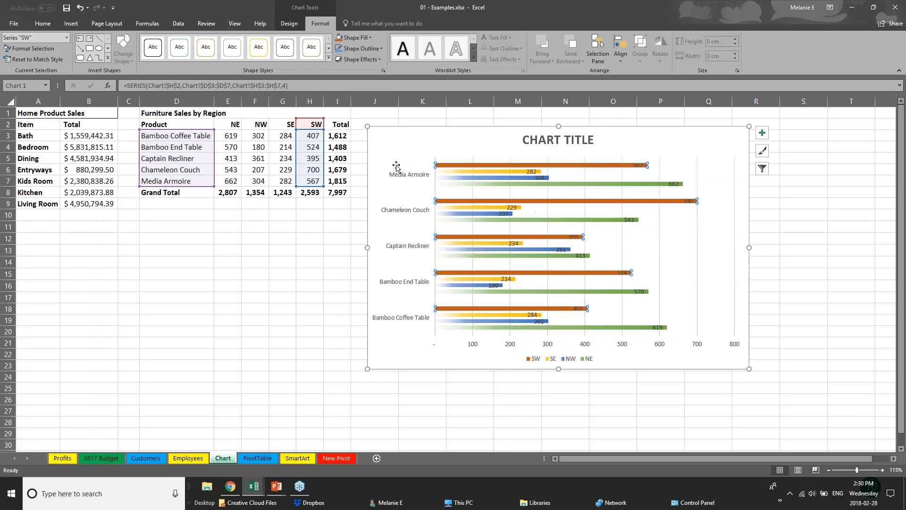
Replace the placeholder chart title with "SALES DATA".
{"action": "left_click", "coordinate": [543, 139]}
{"action": "left_click_drag", "start_coordinate": [523, 140], "coordinate": [607, 141]}
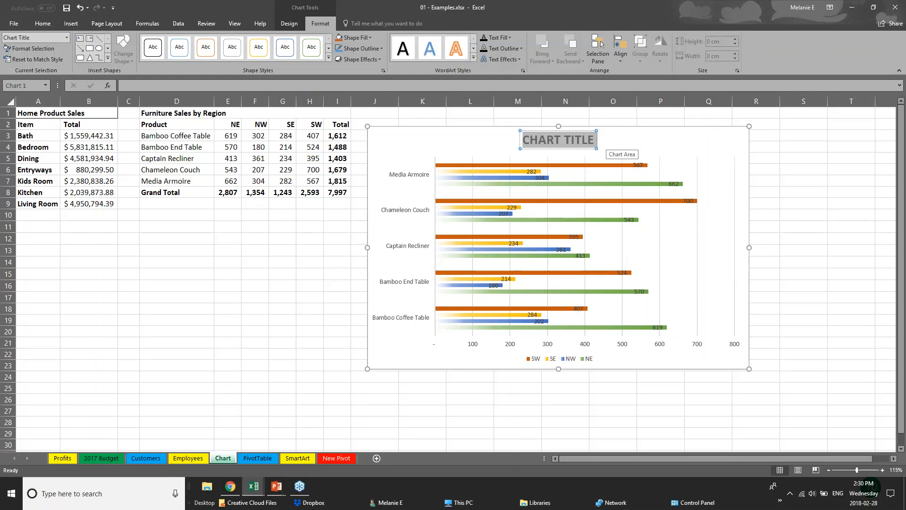
{"action": "type", "text": "SALES D"}
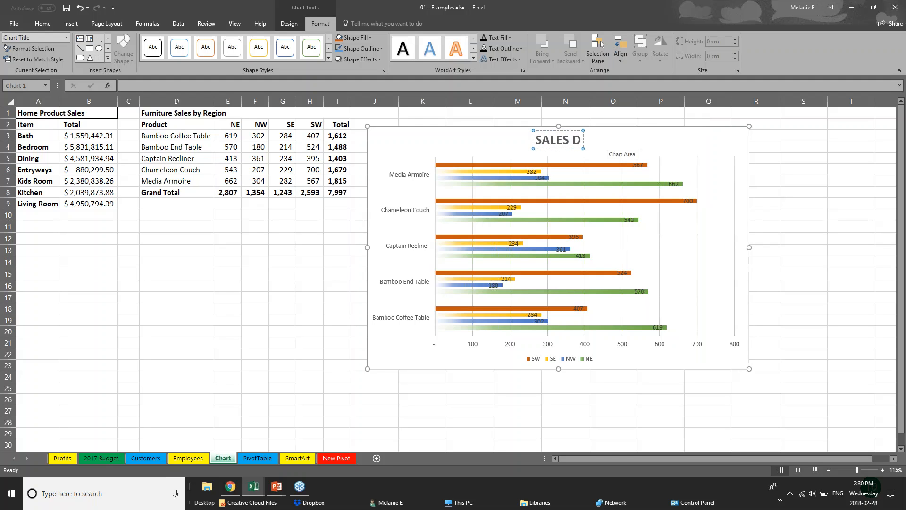
{"action": "type", "text": "ATA"}
{"action": "left_click", "coordinate": [473, 348]}
Increase the font size of the product names on the chart's vertical axis to 11.
{"action": "left_click", "coordinate": [429, 283]}
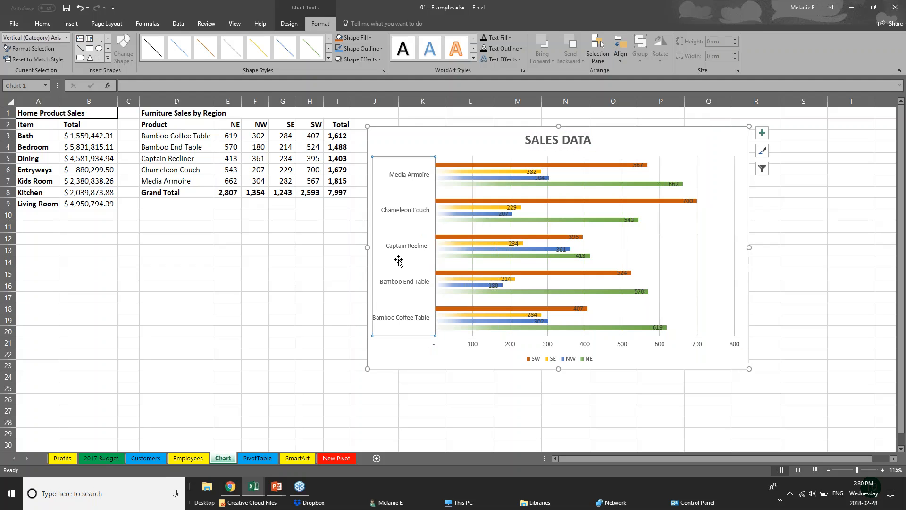
{"action": "left_click", "coordinate": [42, 23]}
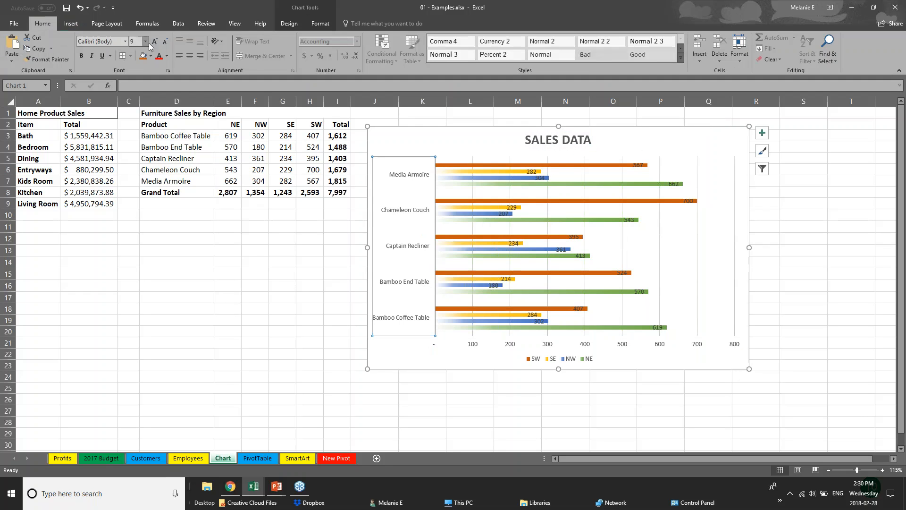
{"action": "left_click", "coordinate": [155, 41]}
{"action": "left_click", "coordinate": [155, 41]}
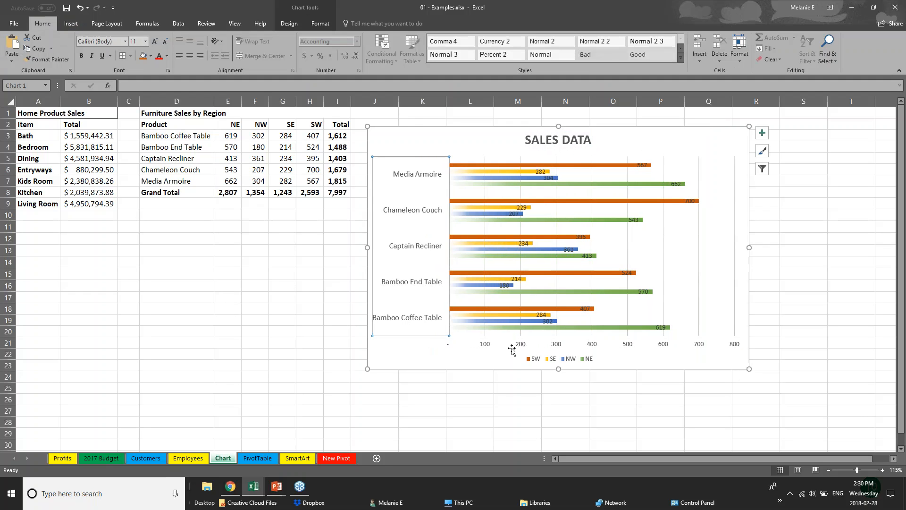
Move the SW data label for Chameleon Couch just beyond the end of its bar in the chart.
{"action": "left_click", "coordinate": [487, 346]}
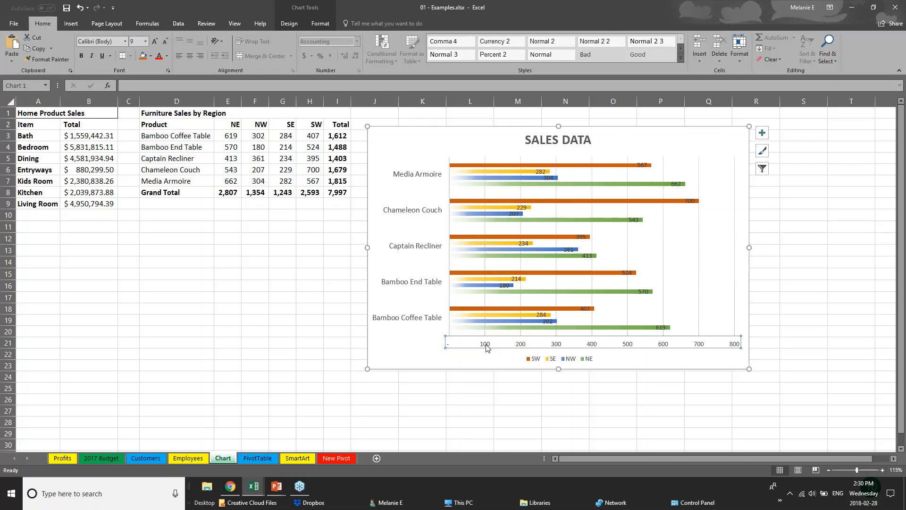
{"action": "left_click", "coordinate": [642, 166]}
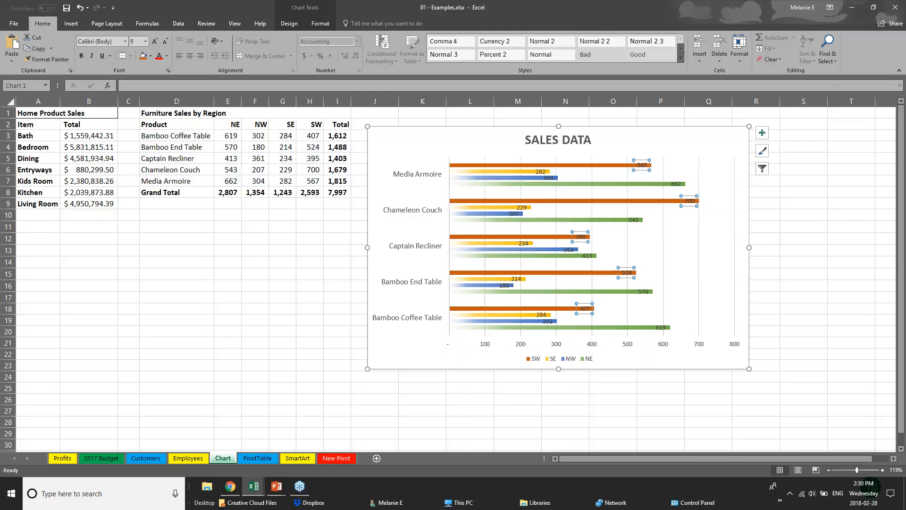
{"action": "left_click", "coordinate": [690, 201]}
{"action": "left_click_drag", "start_coordinate": [690, 200], "coordinate": [710, 201]}
{"action": "left_click", "coordinate": [643, 165]}
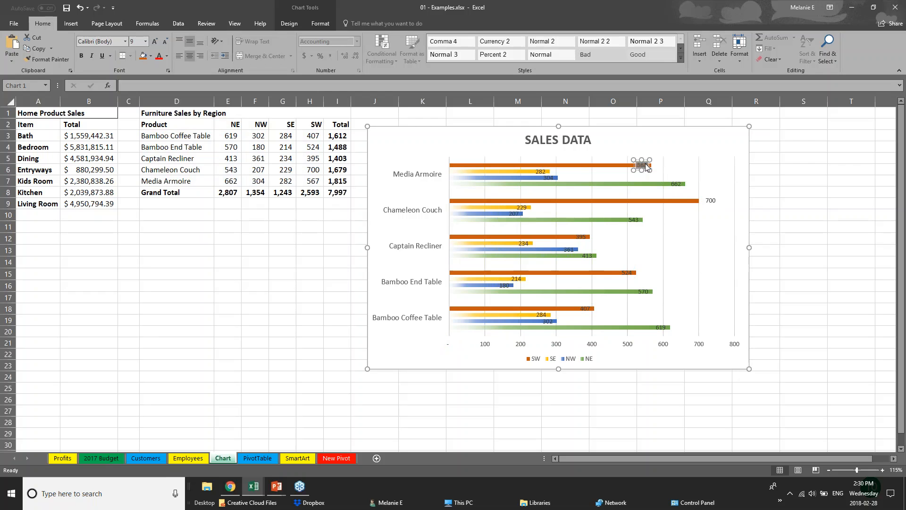
Delete the chart's horizontal value axis and display the chart design options.
{"action": "left_click", "coordinate": [591, 345]}
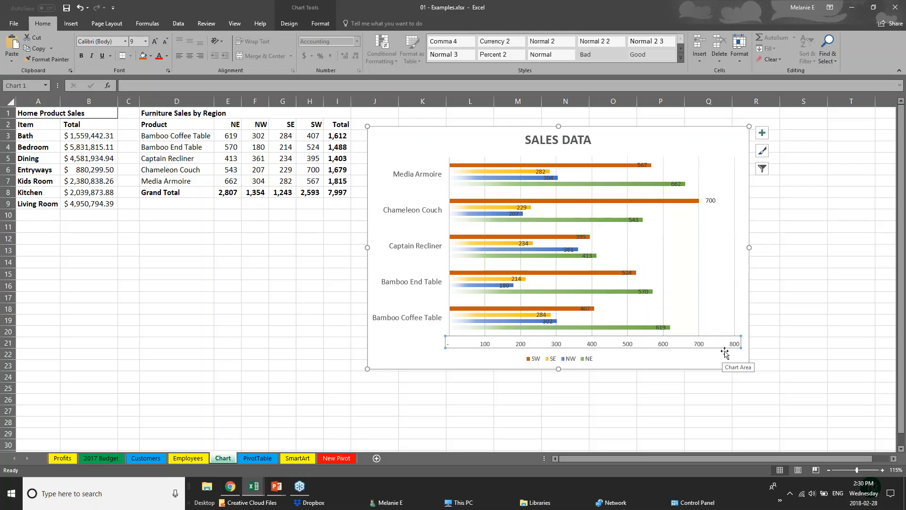
{"action": "key", "text": "Delete"}
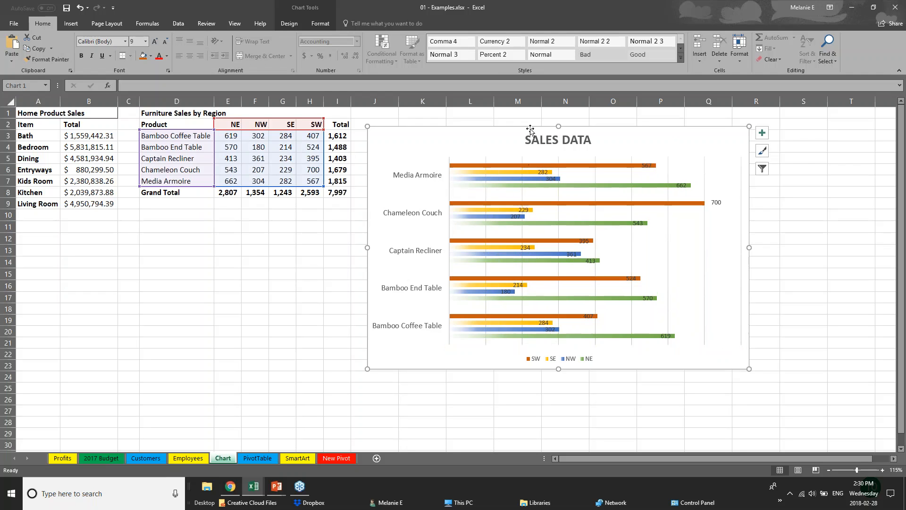
{"action": "left_click", "coordinate": [314, 10]}
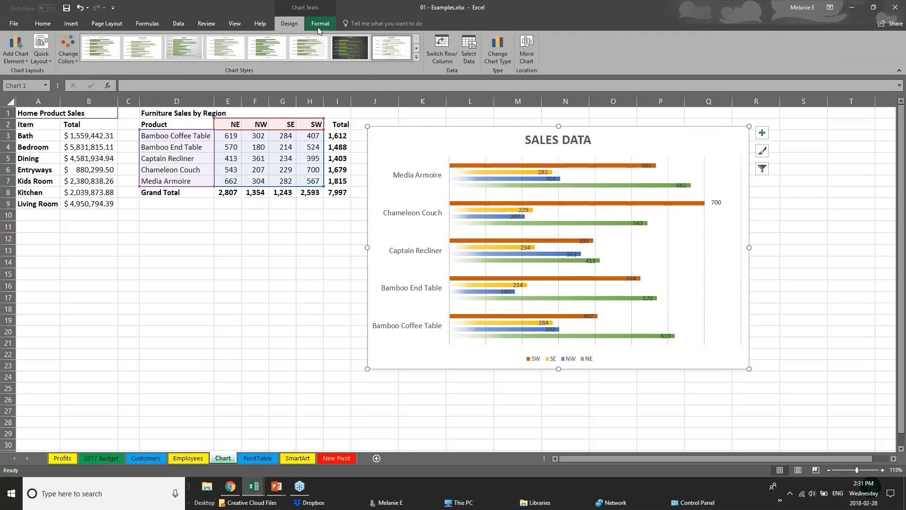
{"action": "left_click", "coordinate": [321, 24]}
{"action": "left_click", "coordinate": [300, 25]}
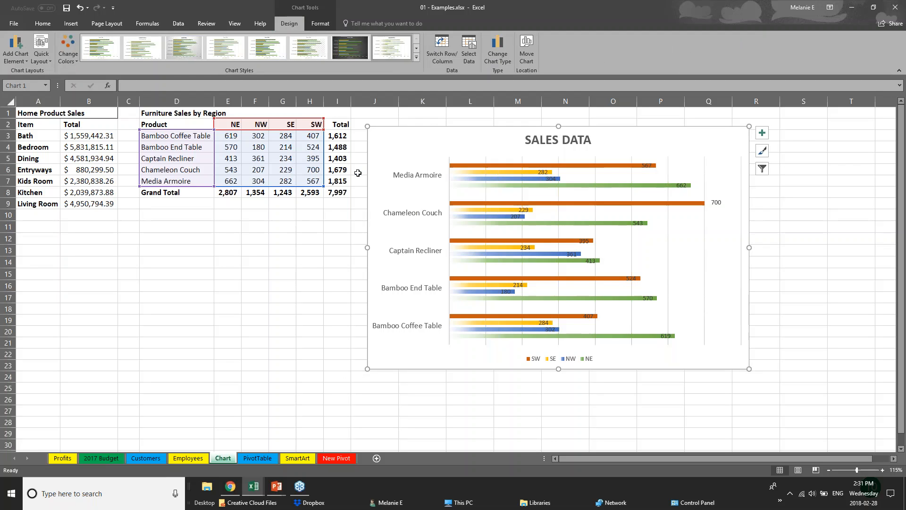
Select the SW and NW series in the chart in turn to examine their source data ranges.
{"action": "left_click", "coordinate": [444, 170]}
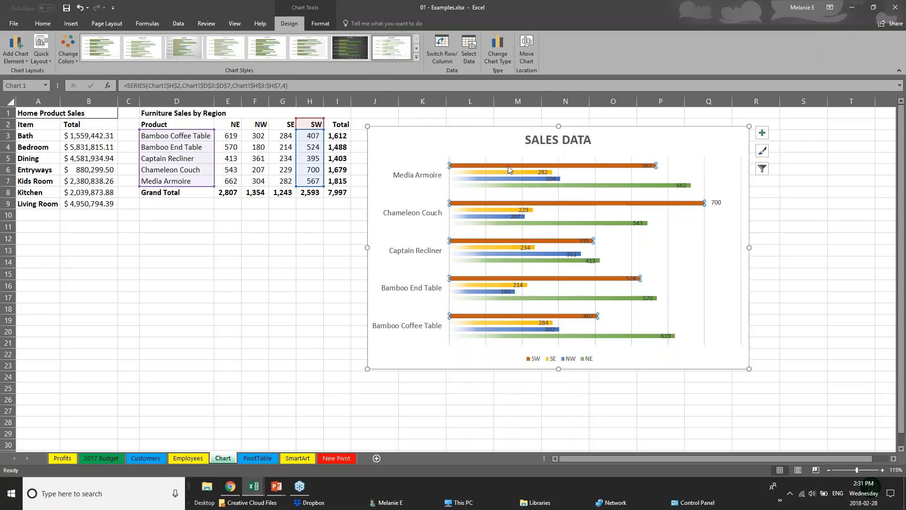
{"action": "left_click", "coordinate": [519, 181]}
{"action": "left_click", "coordinate": [522, 180]}
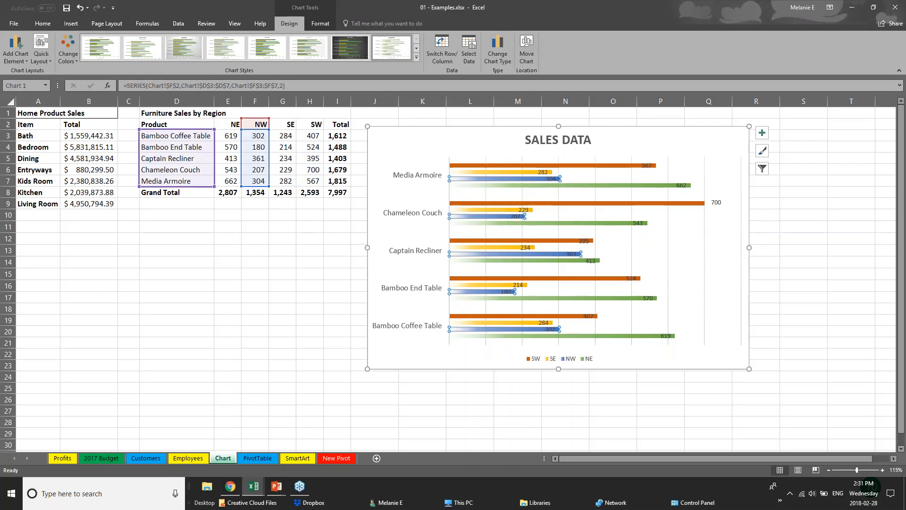
Set the NW sales of Bamboo End Table in cell F4 to 181.
{"action": "left_click", "coordinate": [255, 147]}
{"action": "double_click", "coordinate": [255, 146]}
{"action": "double_click", "coordinate": [254, 147]}
{"action": "type", "text": "181"}
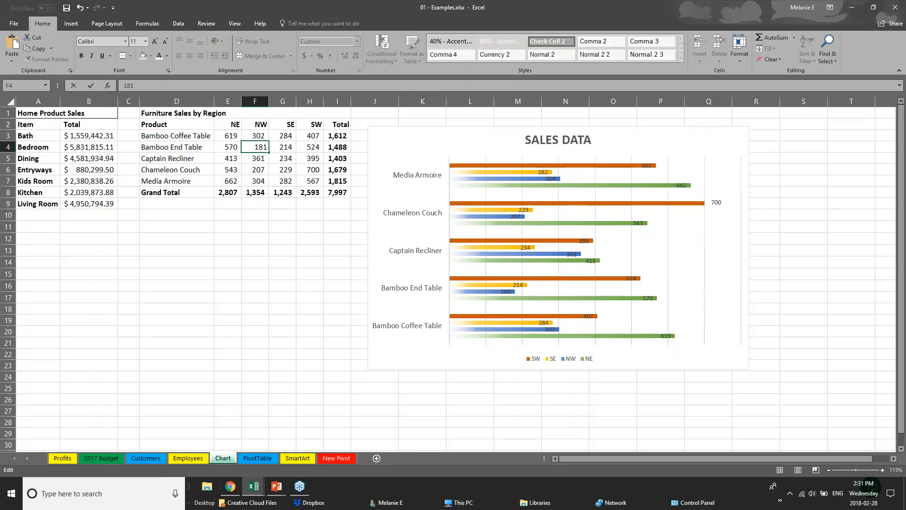
{"action": "key", "text": "Return"}
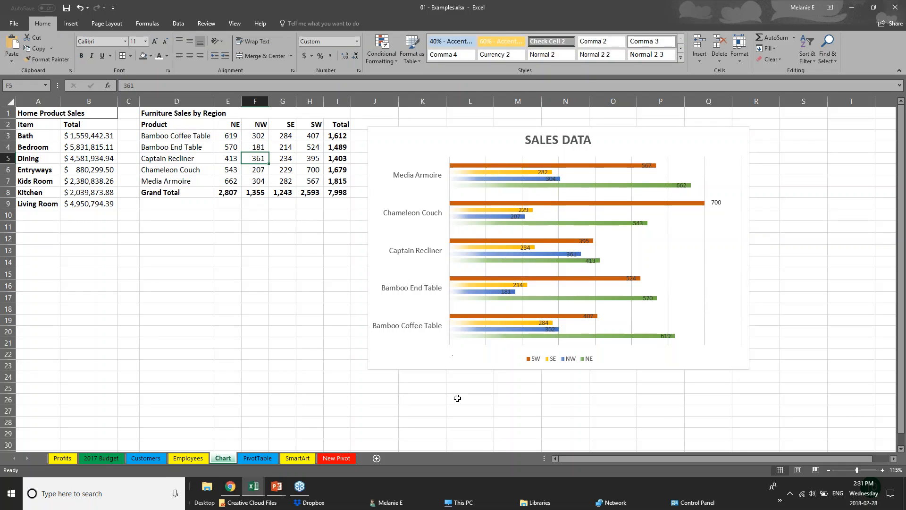
Switch to the PowerPoint slide show and advance to the "Creating Tables" slide.
{"action": "left_click", "coordinate": [276, 488]}
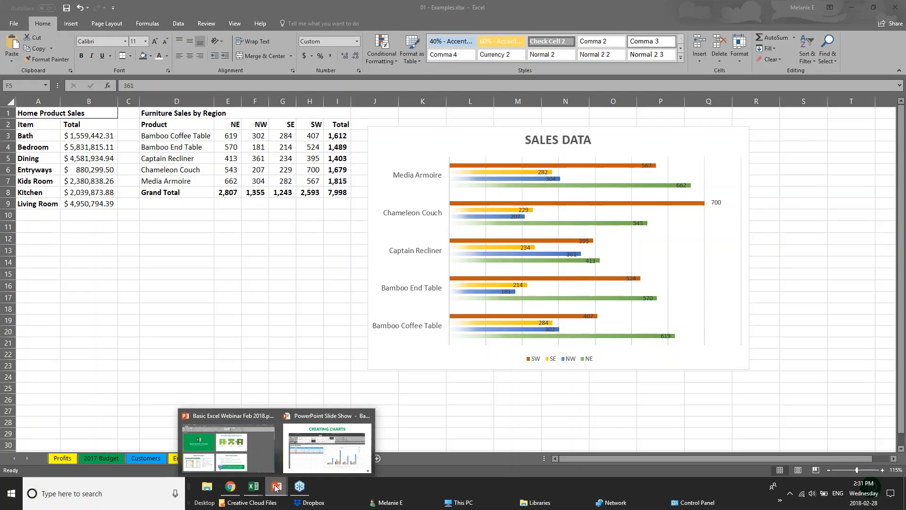
{"action": "left_click", "coordinate": [309, 466]}
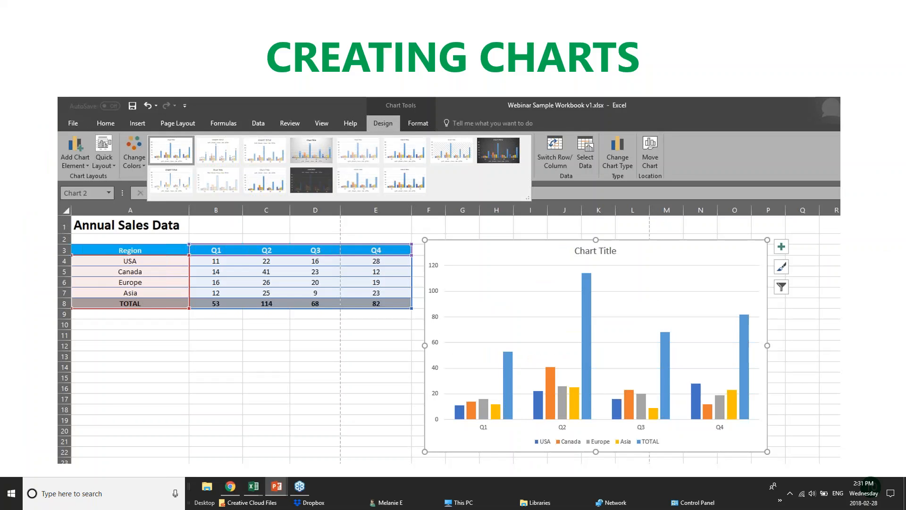
{"action": "key", "text": "Right"}
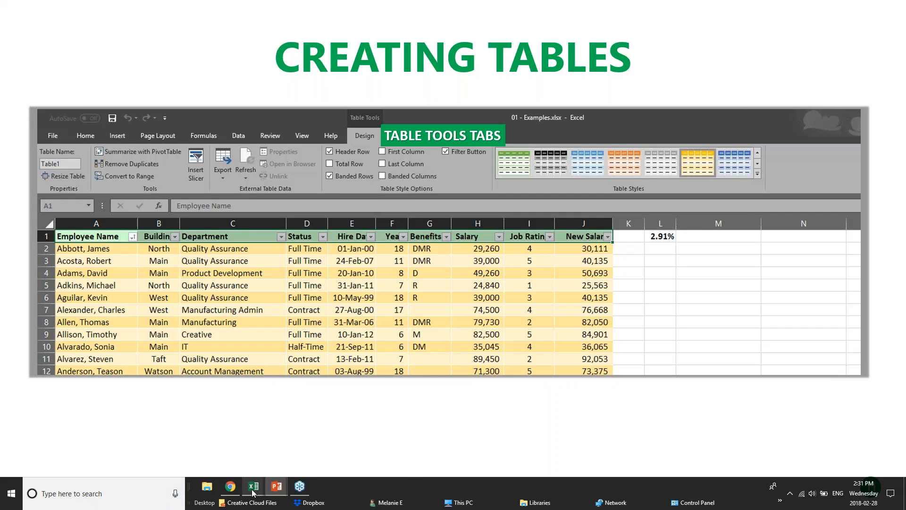
Switch to Excel and look through the Webinar Sample Workbook v1 and pivotTables workbooks for suitable table data.
{"action": "mouse_move", "coordinate": [249, 495]}
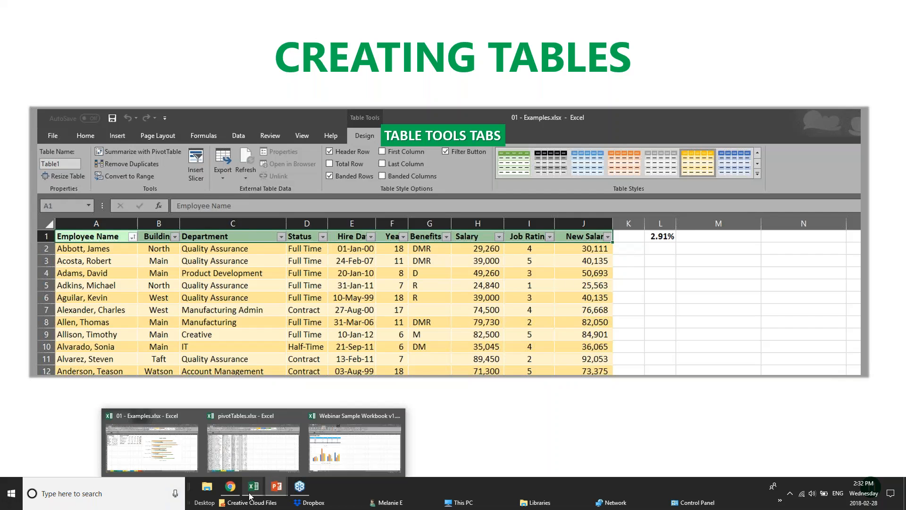
{"action": "left_click", "coordinate": [347, 451]}
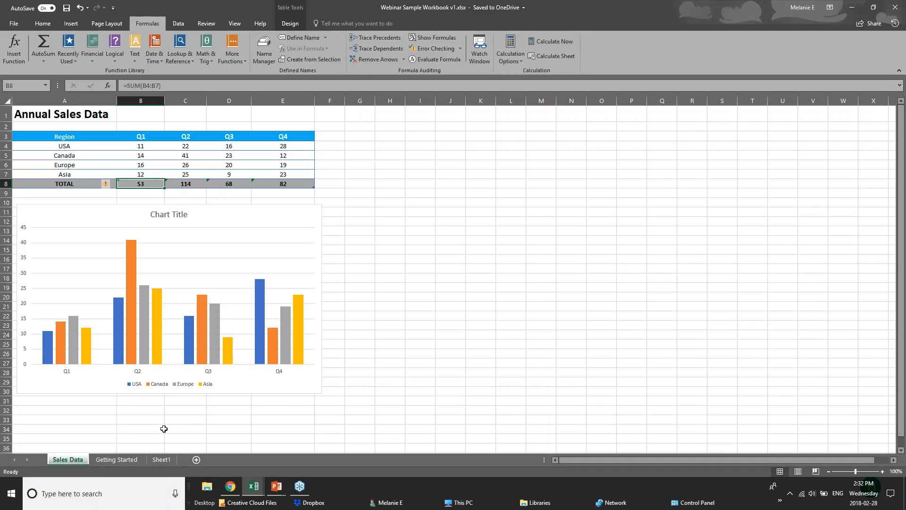
{"action": "mouse_move", "coordinate": [253, 490]}
{"action": "left_click", "coordinate": [253, 444]}
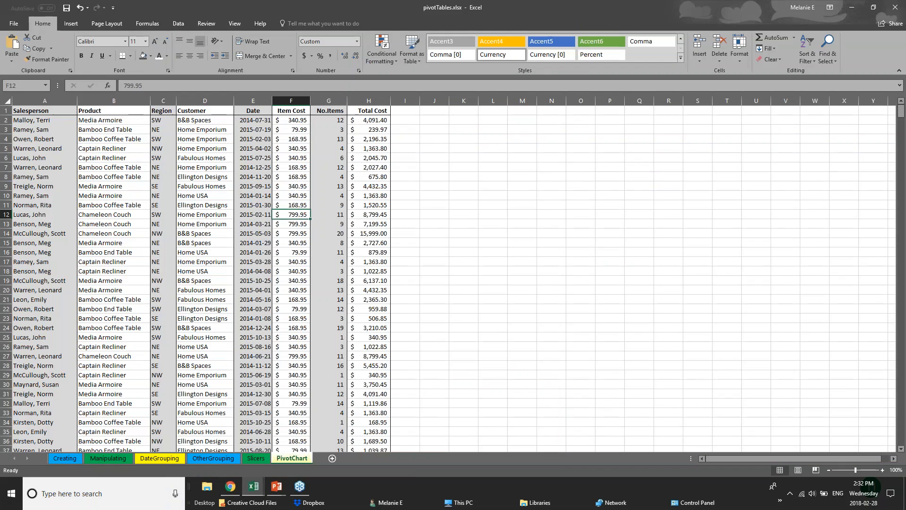
{"action": "mouse_move", "coordinate": [254, 488]}
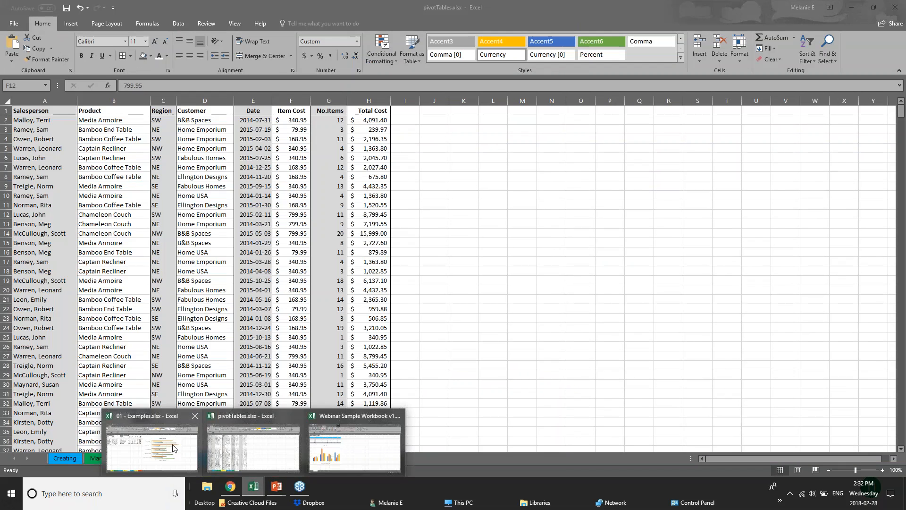
{"action": "left_click", "coordinate": [265, 466]}
{"action": "mouse_move", "coordinate": [254, 487]}
{"action": "left_click", "coordinate": [252, 461]}
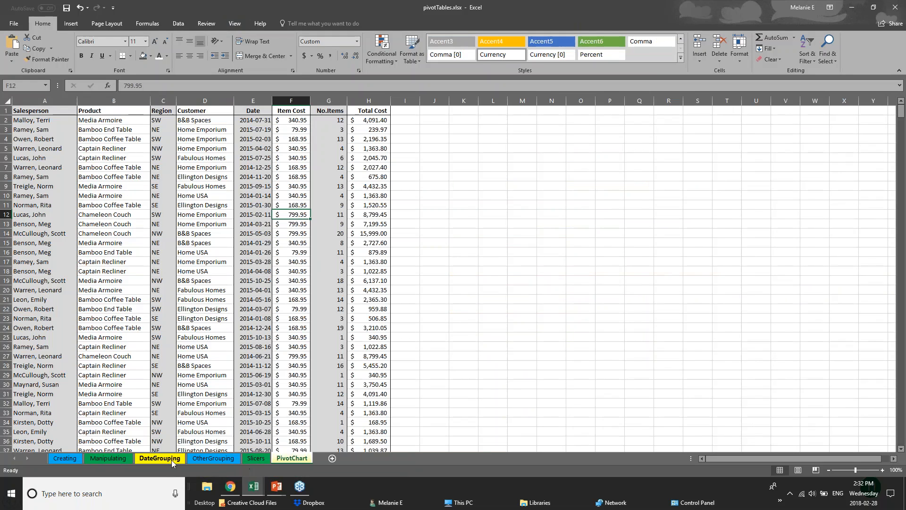
{"action": "mouse_move", "coordinate": [254, 489]}
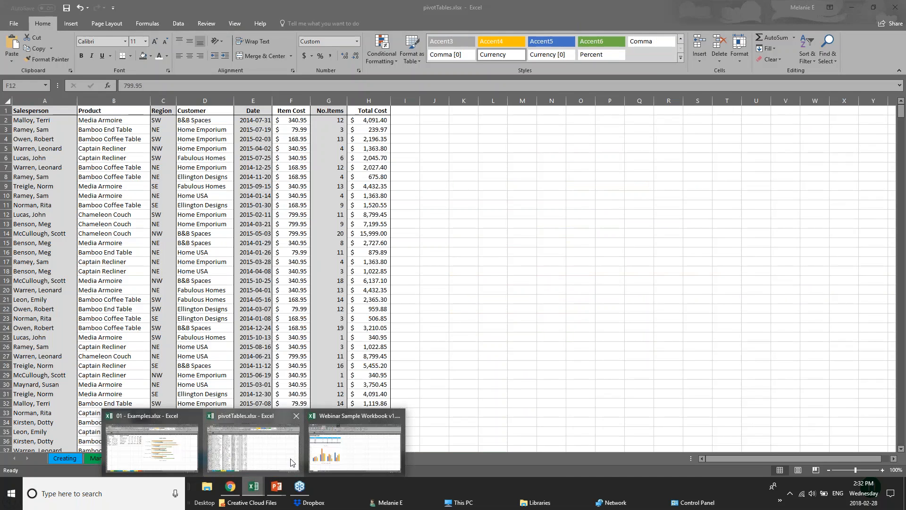
{"action": "left_click", "coordinate": [352, 451]}
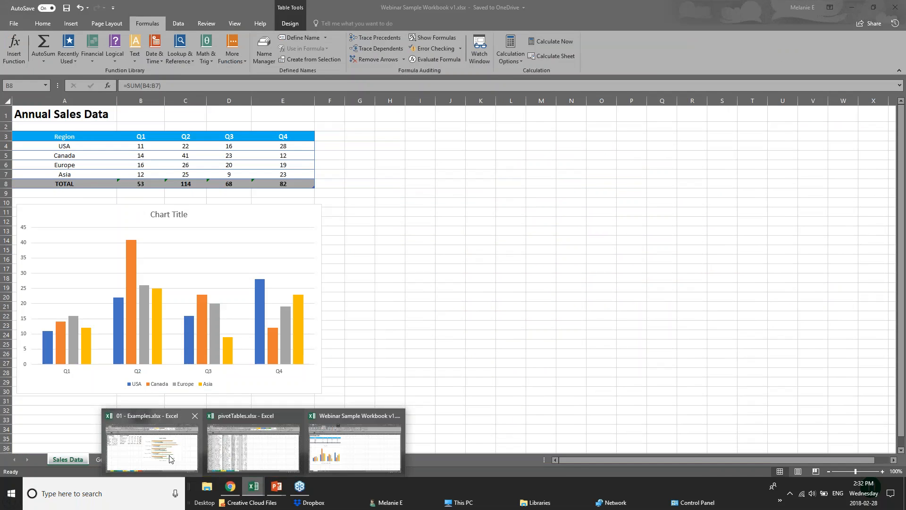
Return to the 01 - Examples workbook and open its Customers sheet.
{"action": "left_click", "coordinate": [171, 459]}
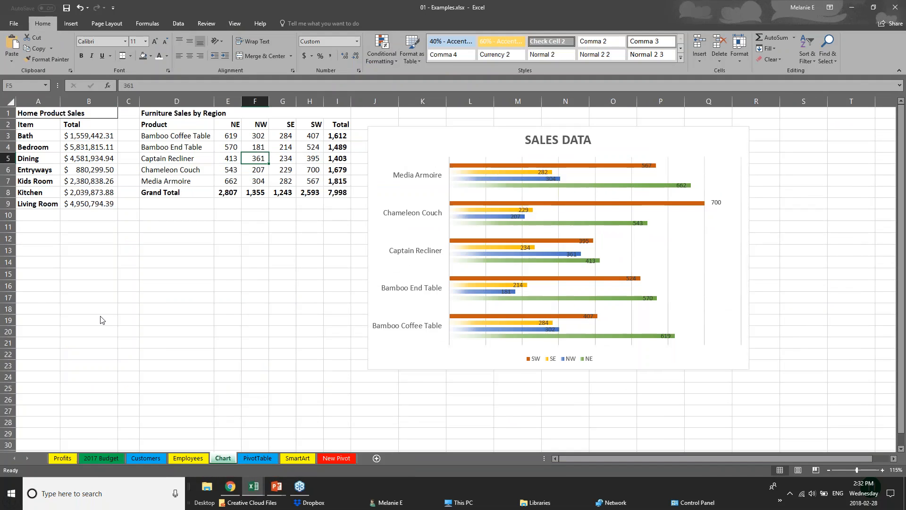
{"action": "left_click", "coordinate": [104, 461]}
{"action": "left_click", "coordinate": [145, 457]}
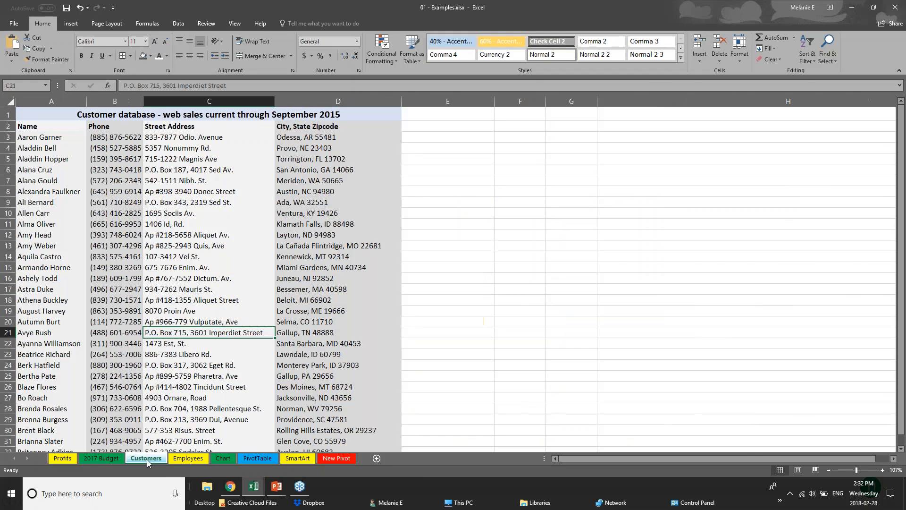
Look through the customer database from its header row to its last records and return to the start.
{"action": "left_click", "coordinate": [208, 157]}
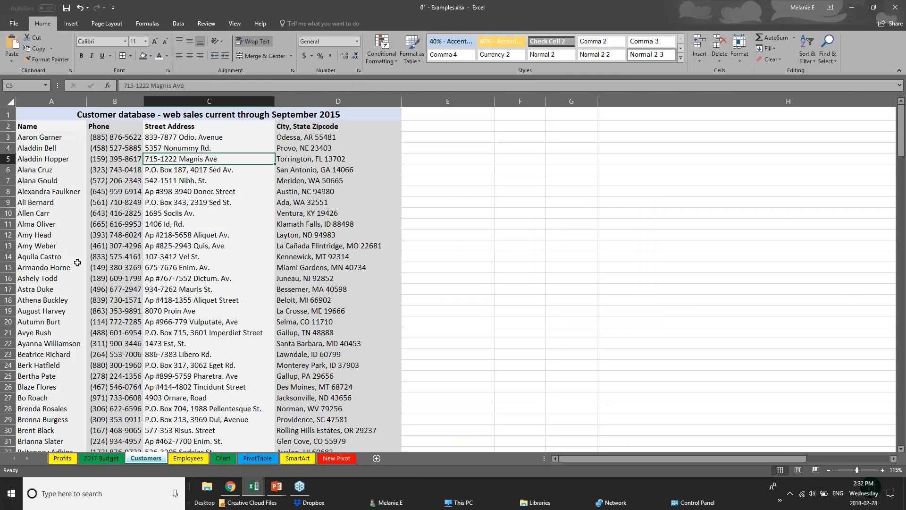
{"action": "left_click", "coordinate": [25, 127]}
{"action": "scroll", "coordinate": [98, 215], "scroll_direction": "down", "scroll_amount": 15}
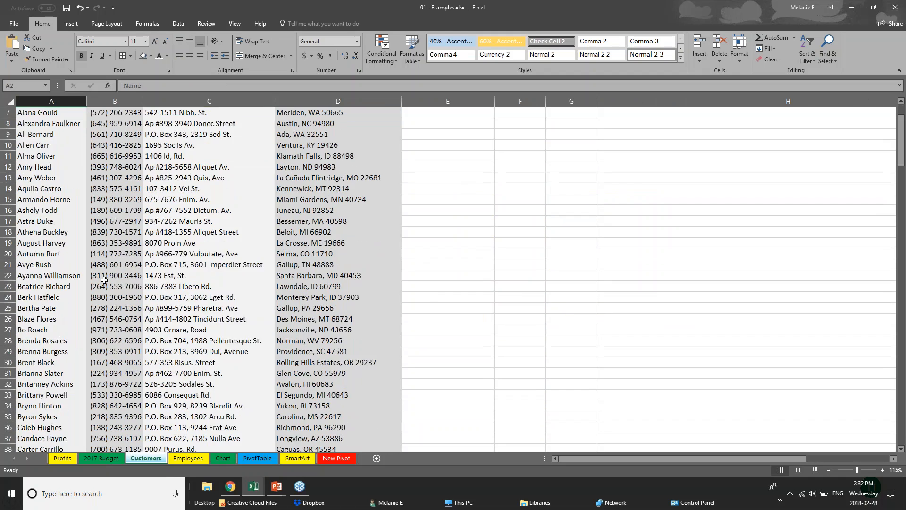
{"action": "scroll", "coordinate": [104, 283], "scroll_direction": "down", "scroll_amount": 20}
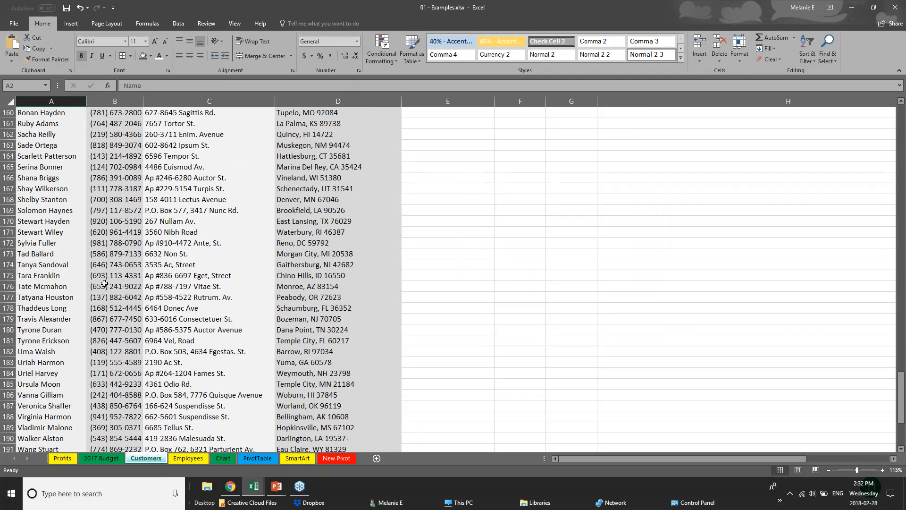
{"action": "left_click_drag", "start_coordinate": [901, 425], "coordinate": [901, 137]}
{"action": "left_click", "coordinate": [111, 149]}
{"action": "left_click", "coordinate": [66, 161]}
{"action": "scroll", "coordinate": [37, 313], "scroll_direction": "down", "scroll_amount": 2}
{"action": "scroll", "coordinate": [37, 314], "scroll_direction": "up", "scroll_amount": 2}
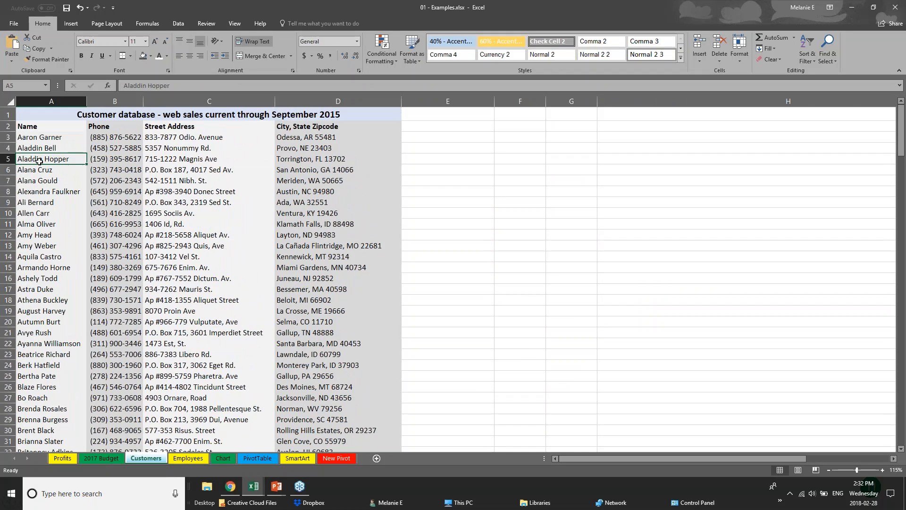
Try to convert the entire Customers sheet into a table with headers, accepting the large operation.
{"action": "left_click", "coordinate": [9, 102]}
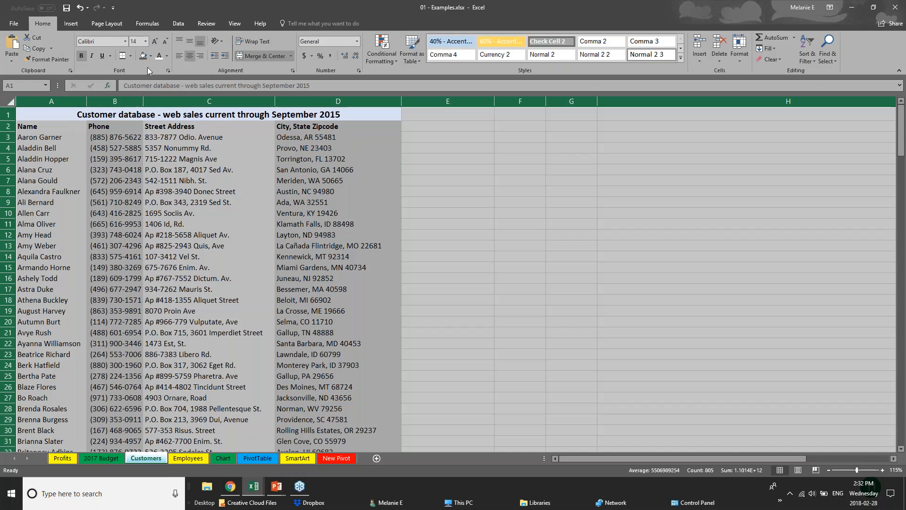
{"action": "left_click", "coordinate": [64, 25]}
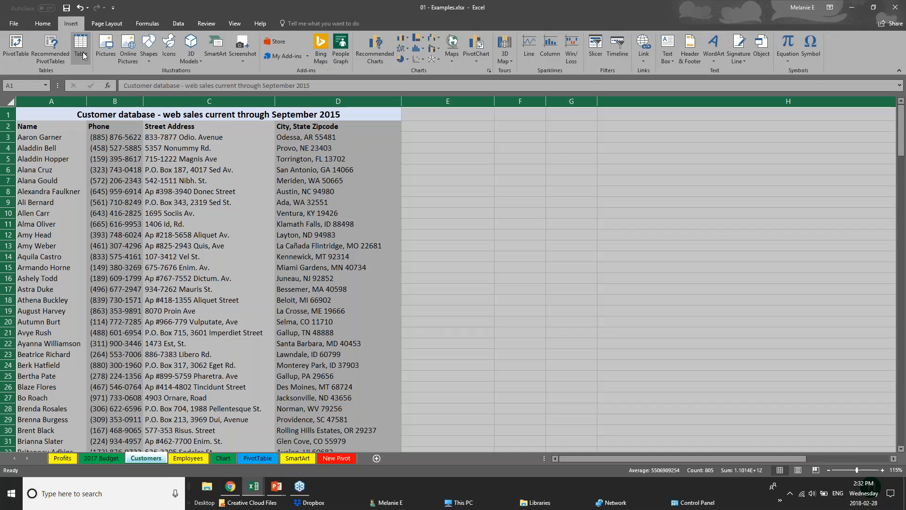
{"action": "left_click", "coordinate": [81, 47]}
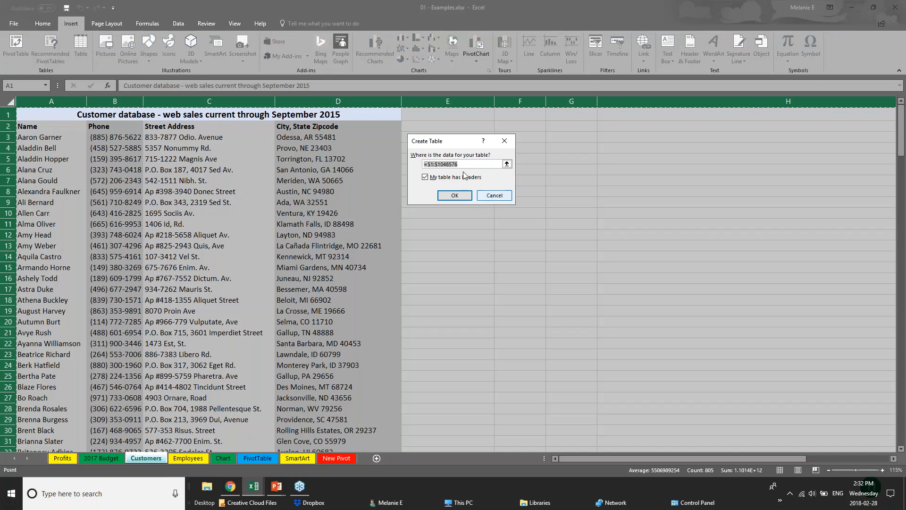
{"action": "left_click", "coordinate": [454, 196]}
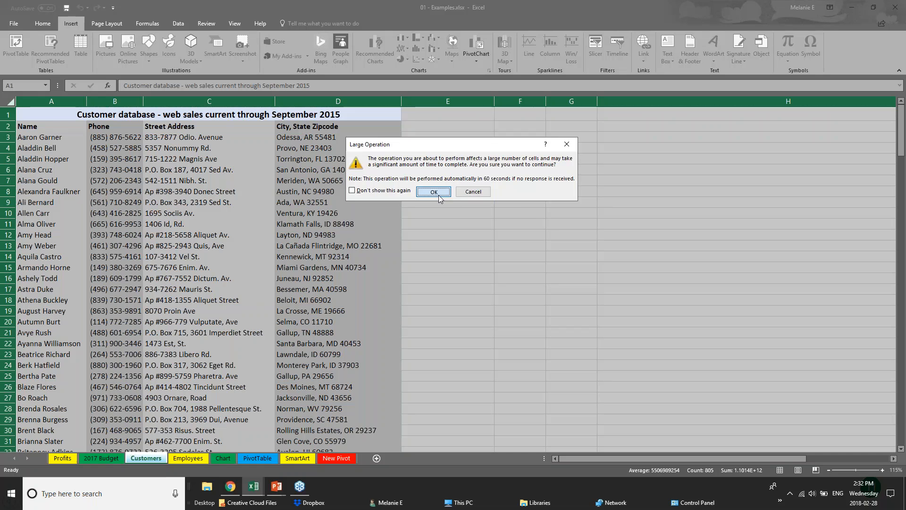
{"action": "left_click", "coordinate": [437, 194]}
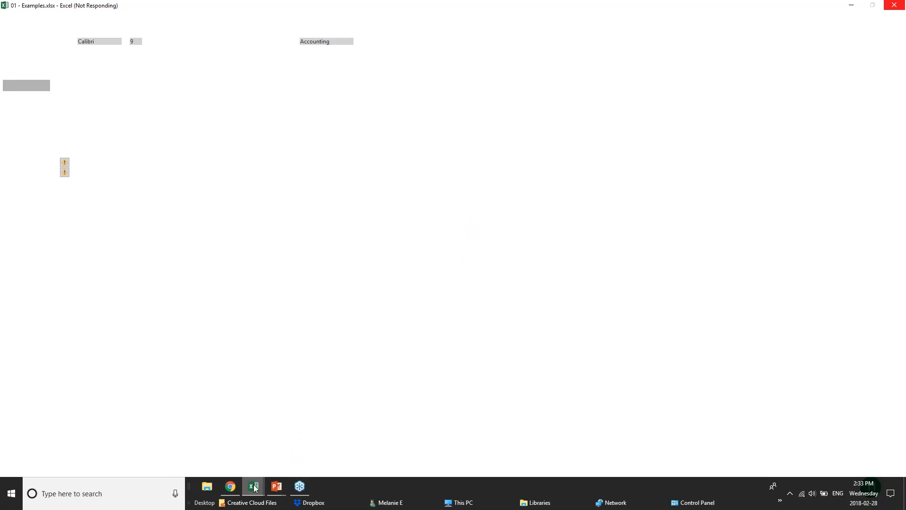
Switch to the Webinar Sample Workbook v1 and pivotTables workbooks in turn to check whether they respond.
{"action": "mouse_move", "coordinate": [254, 488]}
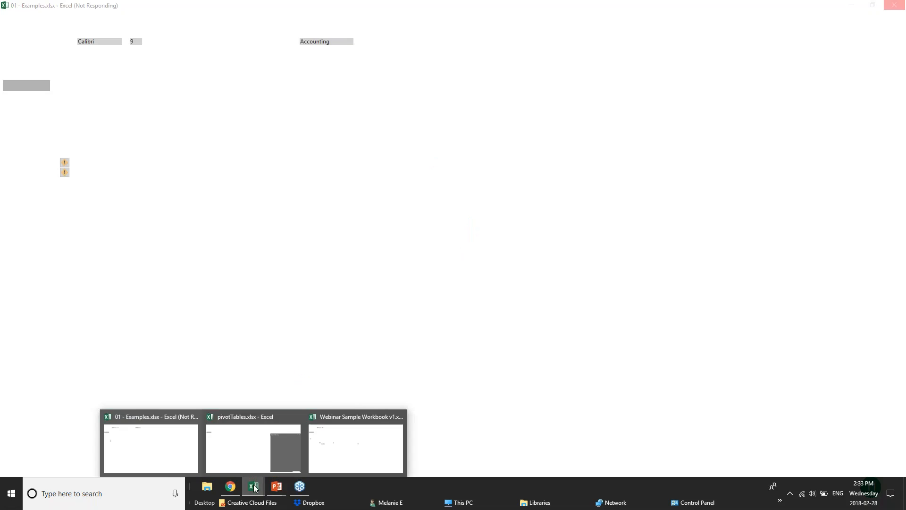
{"action": "left_click", "coordinate": [334, 456]}
{"action": "mouse_move", "coordinate": [250, 493]}
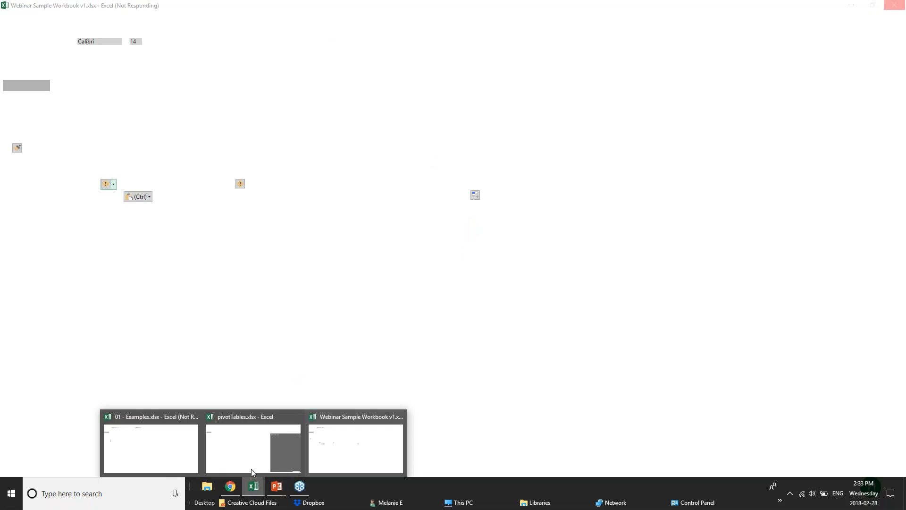
{"action": "left_click", "coordinate": [253, 447]}
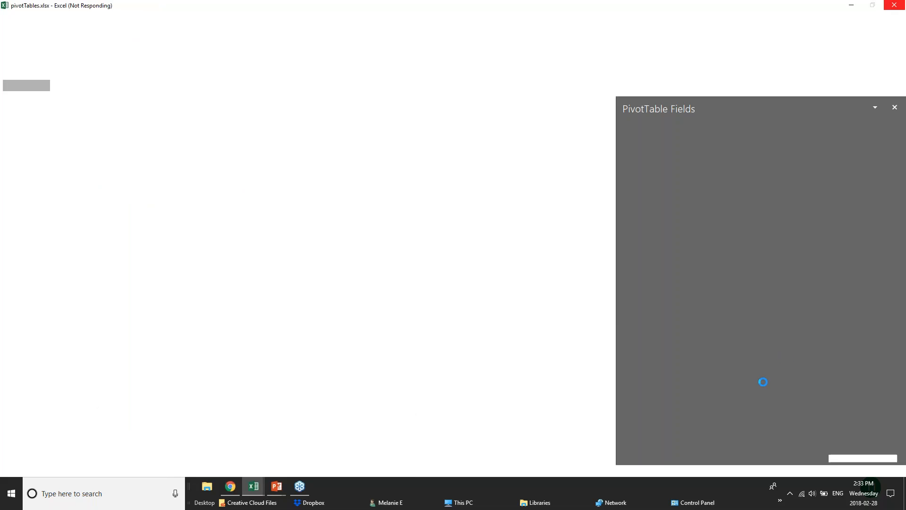
Check the Creating Tables slide in the PowerPoint slide show and return to the Customers sheet of 01 - Examples in Excel.
{"action": "mouse_move", "coordinate": [273, 492]}
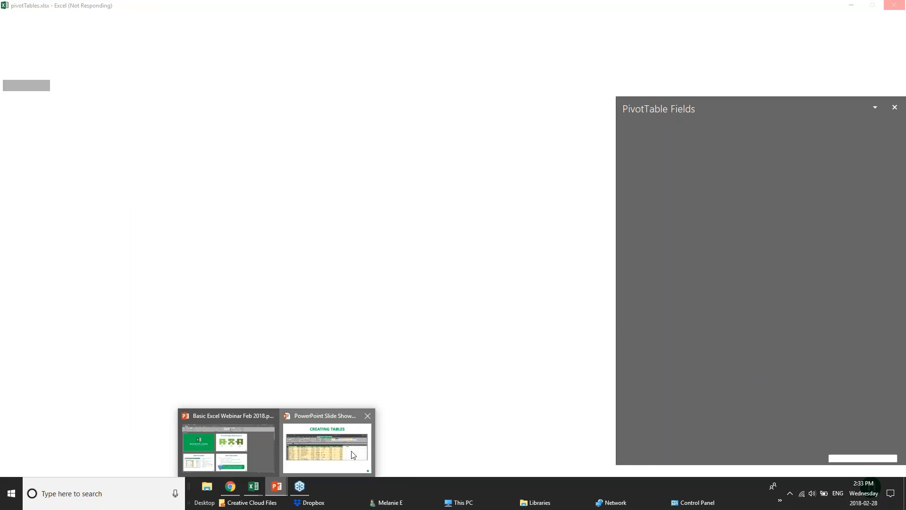
{"action": "left_click", "coordinate": [326, 441]}
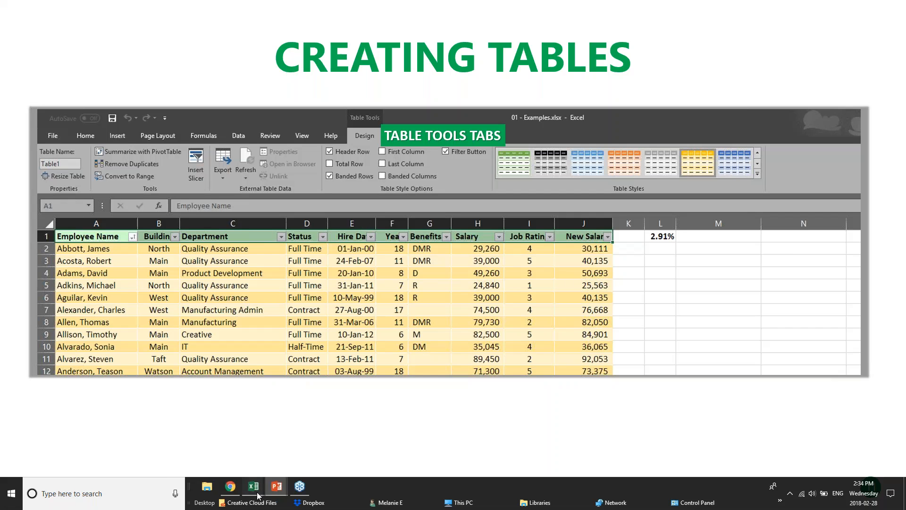
{"action": "mouse_move", "coordinate": [255, 489]}
{"action": "left_click", "coordinate": [218, 444]}
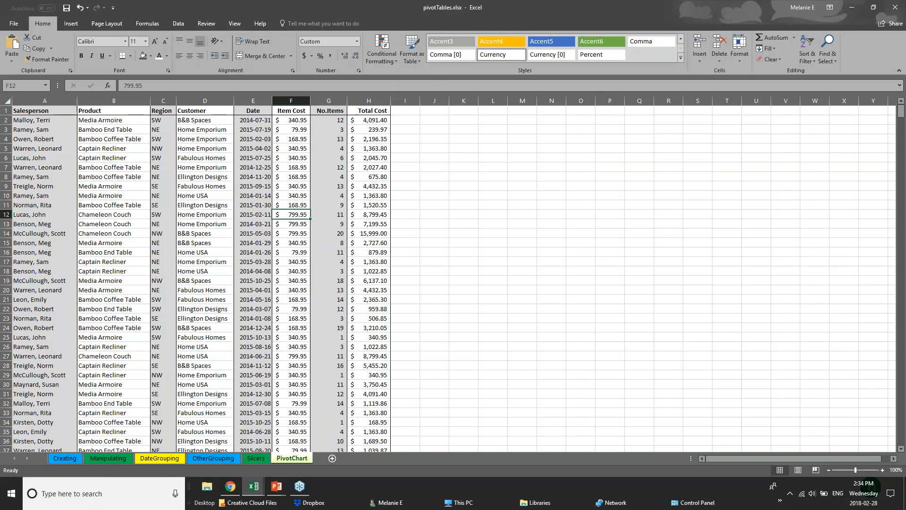
{"action": "left_click", "coordinate": [161, 447]}
{"action": "left_click", "coordinate": [579, 236]}
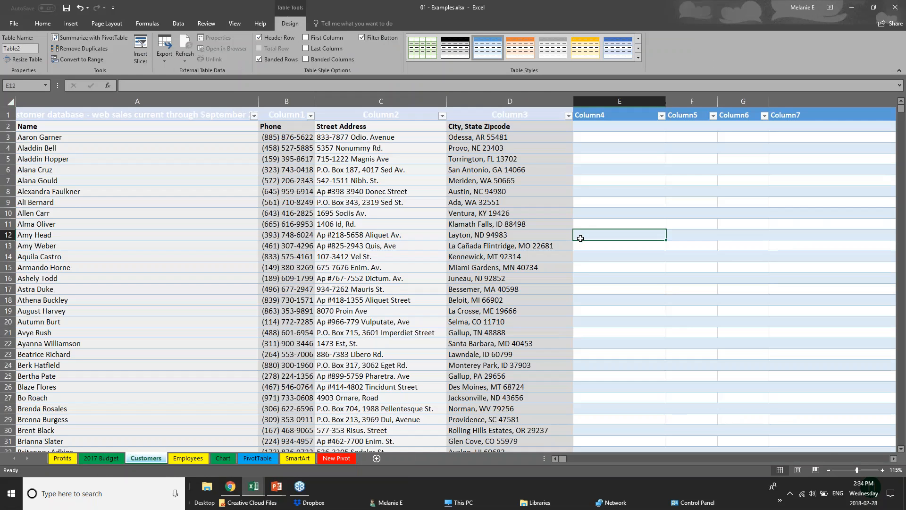
Undo the conversion of the entire Customers sheet into a table and select the title cell A1.
{"action": "key", "text": "ctrl+a"}
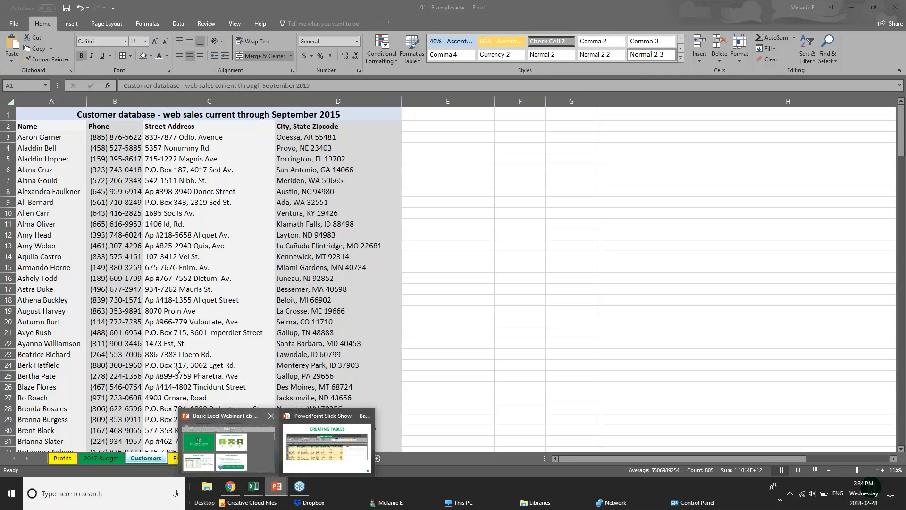
{"action": "left_click", "coordinate": [227, 373]}
{"action": "left_click", "coordinate": [35, 114]}
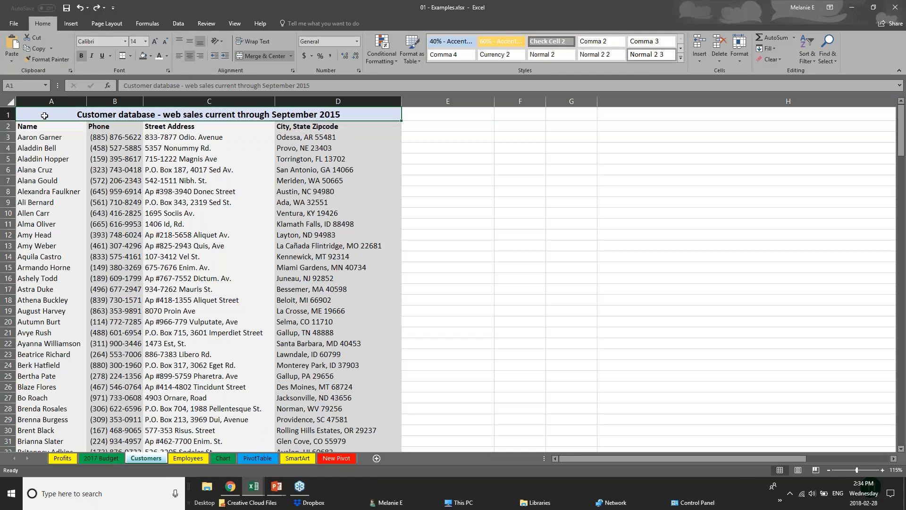
Try to create a table without headers from the title range A1:D1 of the Customers sheet, and undo it.
{"action": "key", "text": "ctrl+a"}
{"action": "left_click", "coordinate": [44, 119]}
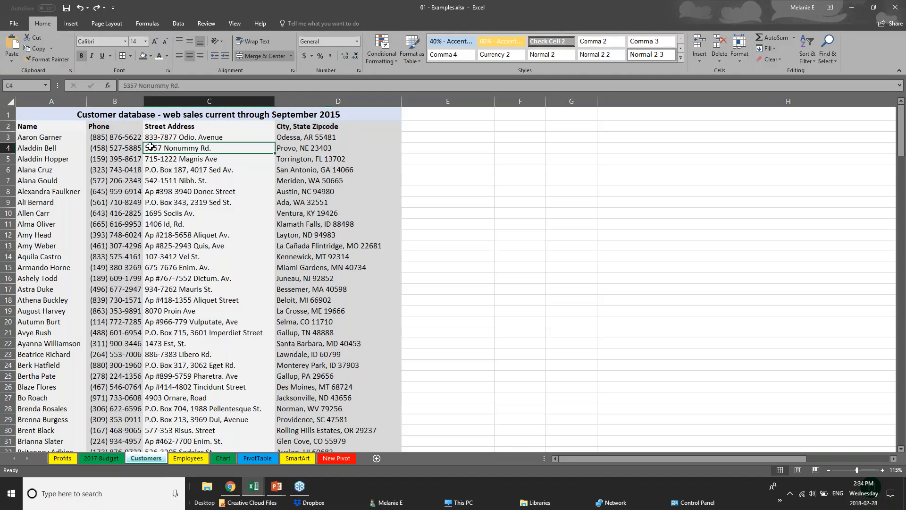
{"action": "left_click", "coordinate": [71, 24]}
{"action": "left_click", "coordinate": [79, 53]}
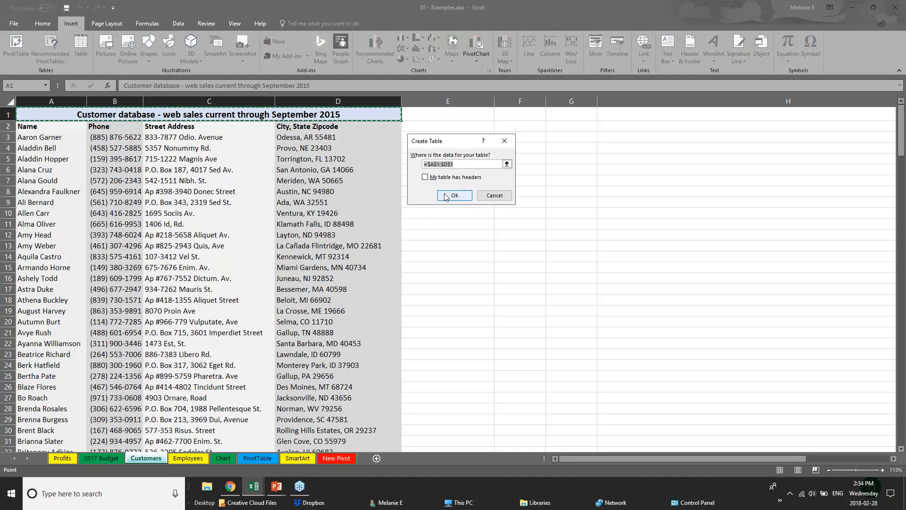
{"action": "left_click", "coordinate": [449, 197]}
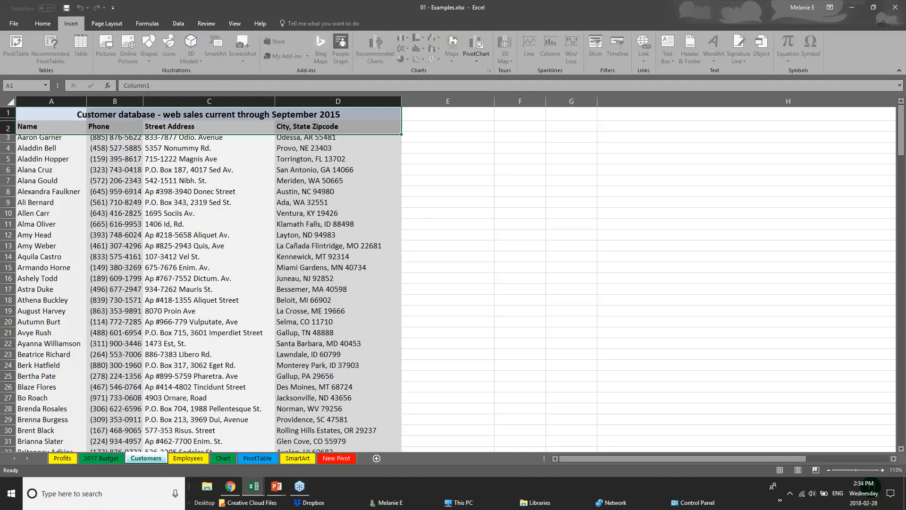
{"action": "key", "text": "ctrl+z"}
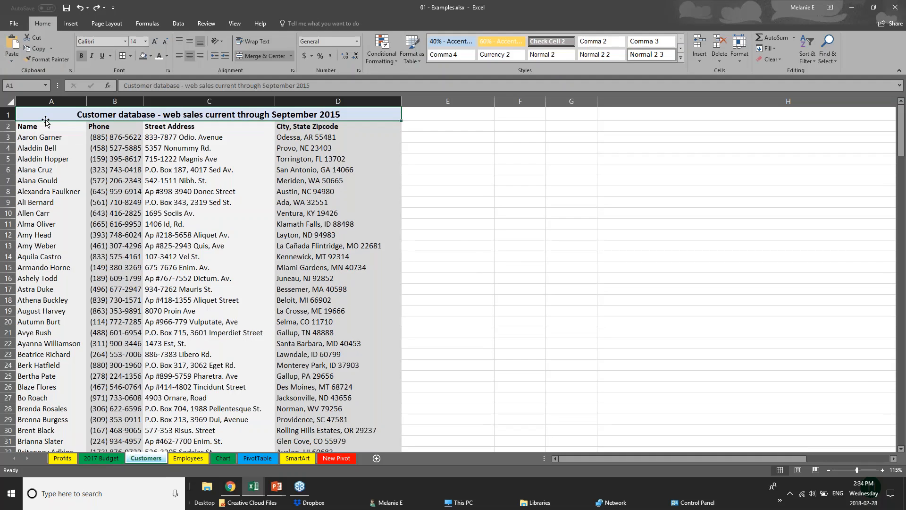
{"action": "left_click", "coordinate": [14, 103]}
{"action": "left_click", "coordinate": [201, 353]}
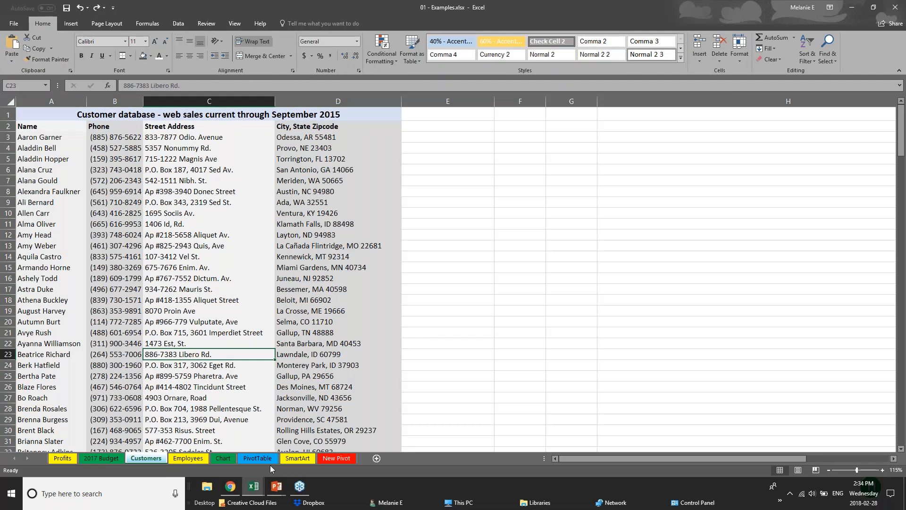
On the Chart sheet, convert the Furniture Sales by Region range D1:I8 into a table with headers.
{"action": "left_click", "coordinate": [224, 458]}
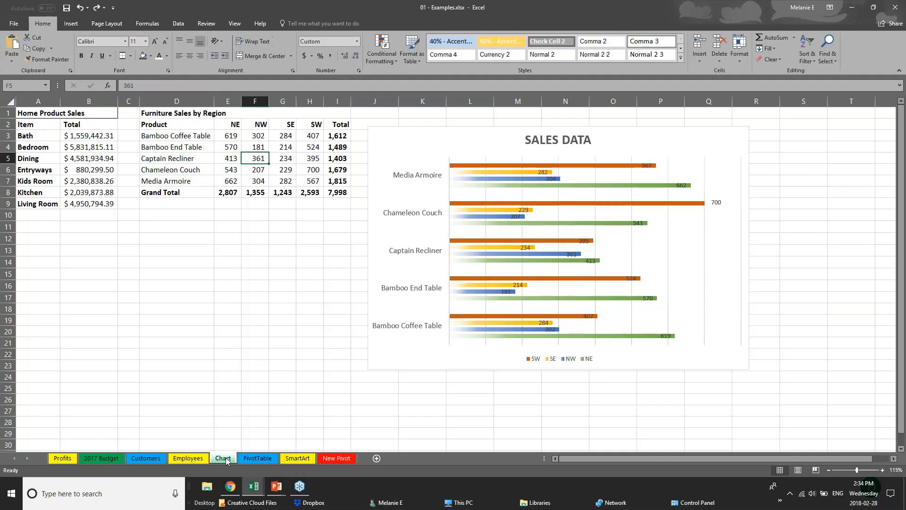
{"action": "left_click", "coordinate": [169, 116]}
{"action": "left_click_drag", "start_coordinate": [181, 122], "coordinate": [337, 193]}
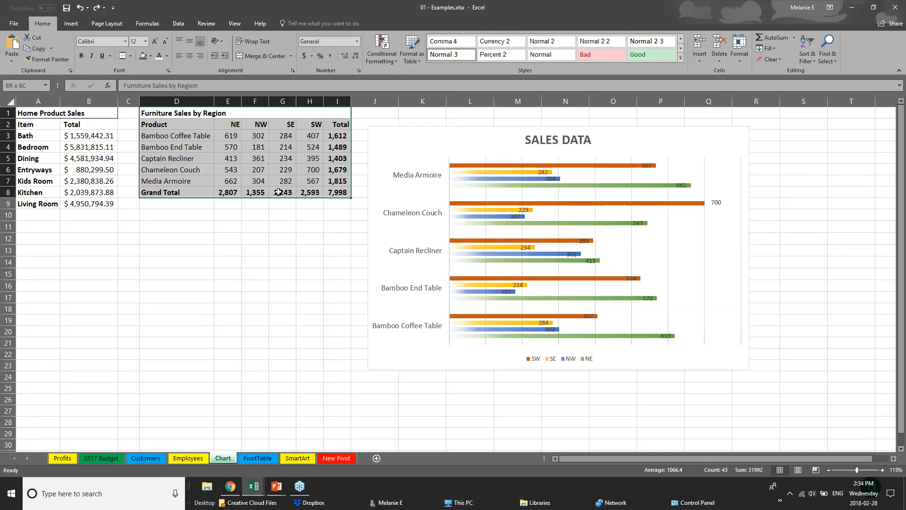
{"action": "left_click", "coordinate": [69, 26]}
{"action": "left_click", "coordinate": [81, 47]}
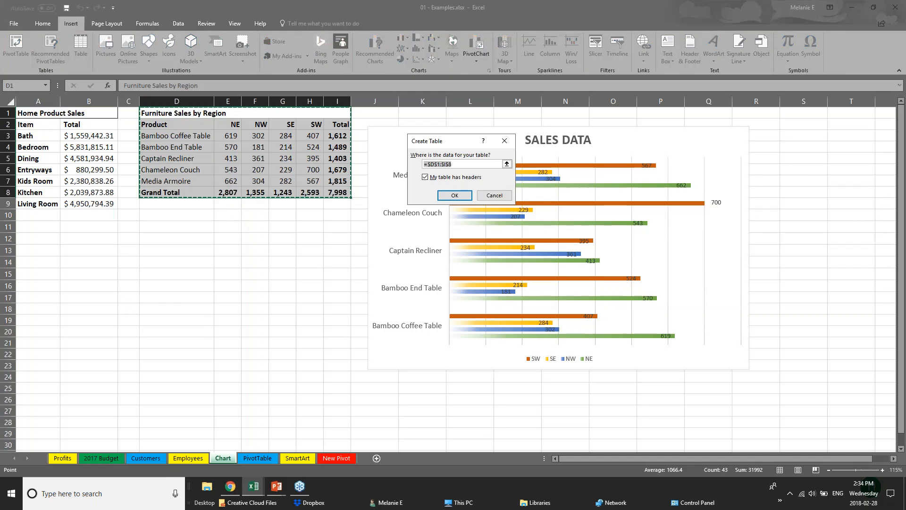
{"action": "left_click", "coordinate": [456, 198]}
{"action": "left_click", "coordinate": [283, 283]}
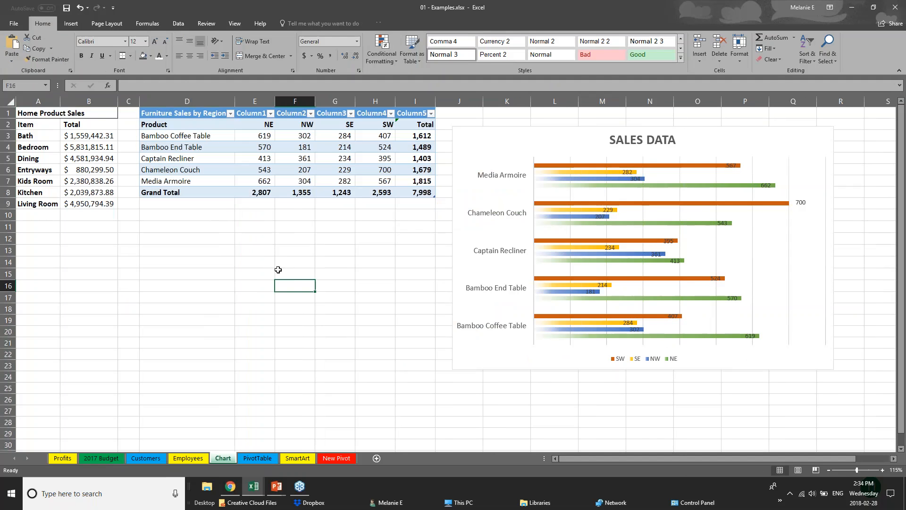
Apply an orange Medium table style with gray banded rows to the Furniture Sales by Region table.
{"action": "left_click_drag", "start_coordinate": [198, 114], "coordinate": [425, 194]}
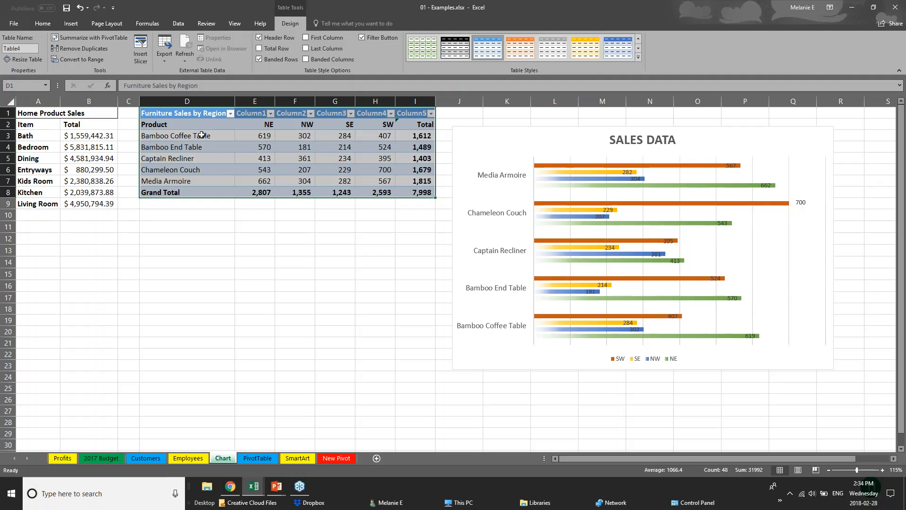
{"action": "left_click", "coordinate": [638, 58]}
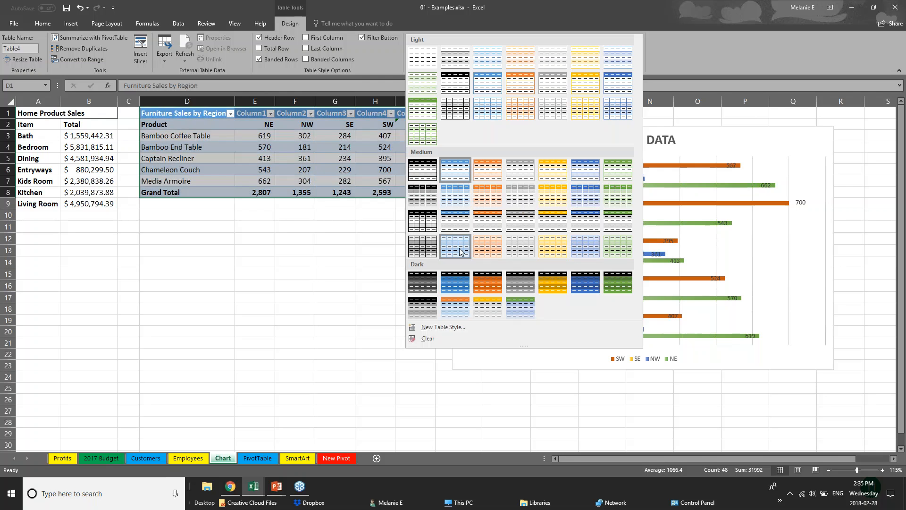
{"action": "left_click", "coordinate": [493, 228]}
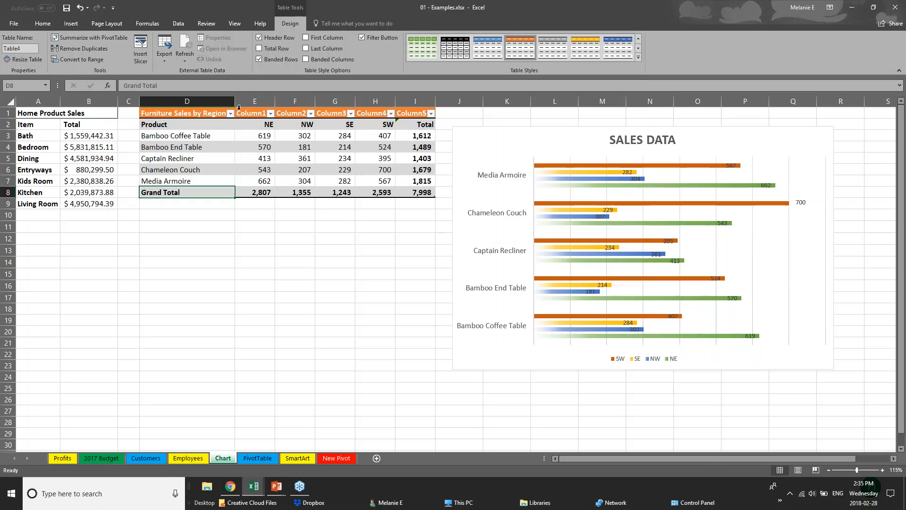
Turn on the First Column option to emphasize the product names in the Furniture Sales by Region table.
{"action": "left_click", "coordinate": [173, 123]}
{"action": "left_click_drag", "start_coordinate": [181, 130], "coordinate": [187, 187]}
{"action": "left_click", "coordinate": [475, 270]}
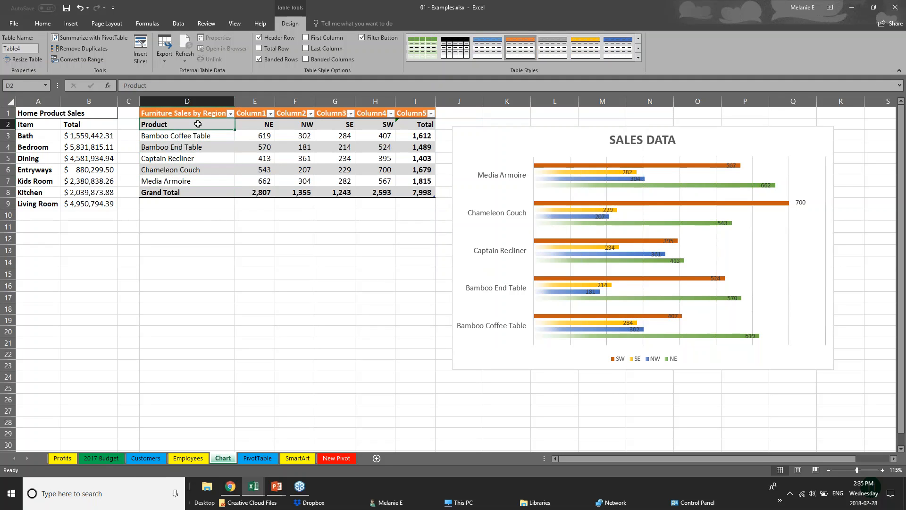
{"action": "left_click_drag", "start_coordinate": [199, 124], "coordinate": [206, 179]}
{"action": "left_click", "coordinate": [307, 38]}
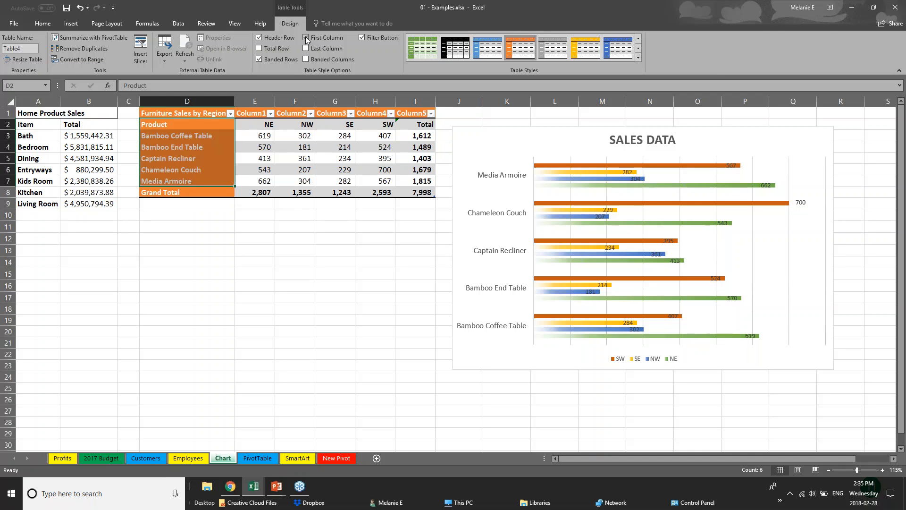
{"action": "left_click", "coordinate": [237, 263]}
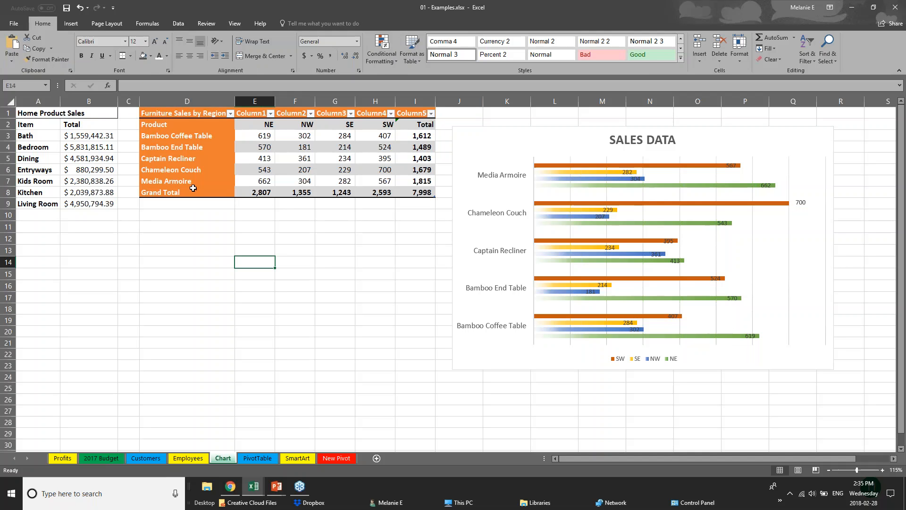
{"action": "left_click", "coordinate": [172, 117]}
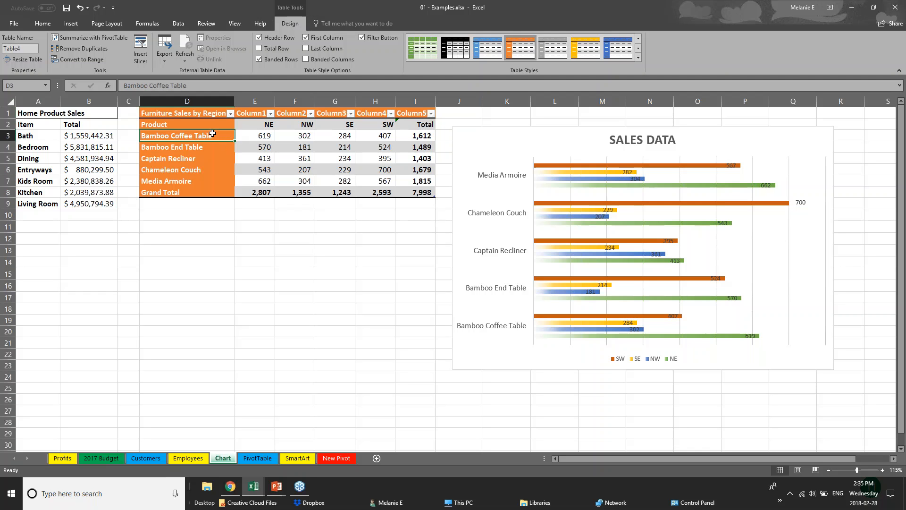
Open the New Pivot sheet, and return to the PowerPoint slide show to advance to the Viewing Worksheets slide.
{"action": "left_click", "coordinate": [345, 459]}
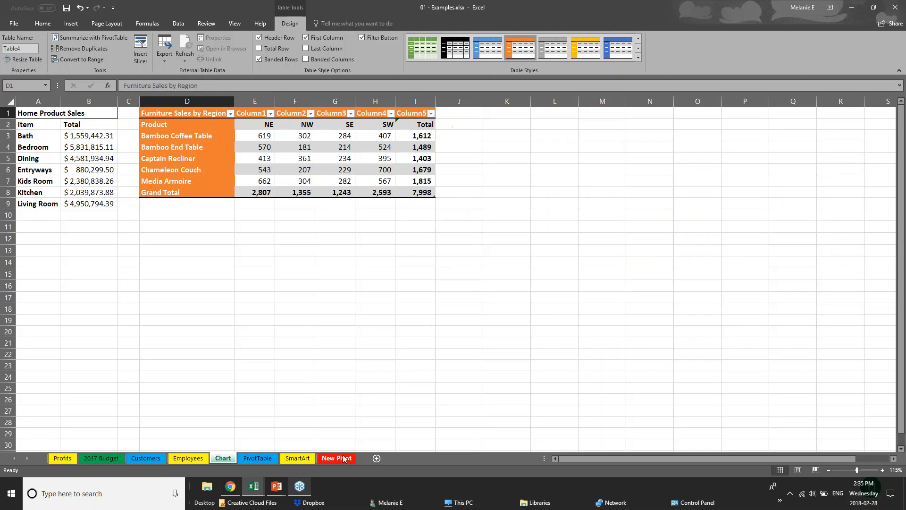
{"action": "left_click", "coordinate": [277, 489]}
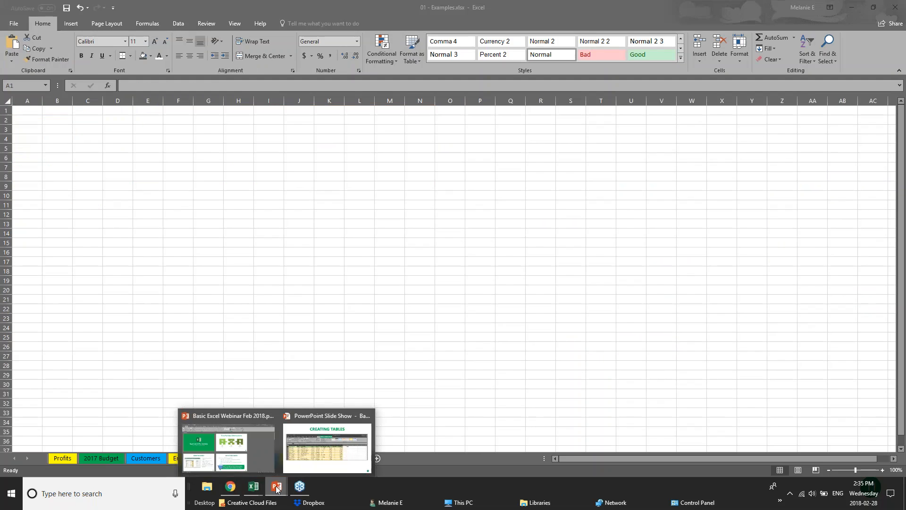
{"action": "left_click", "coordinate": [301, 445]}
{"action": "key", "text": "Right"}
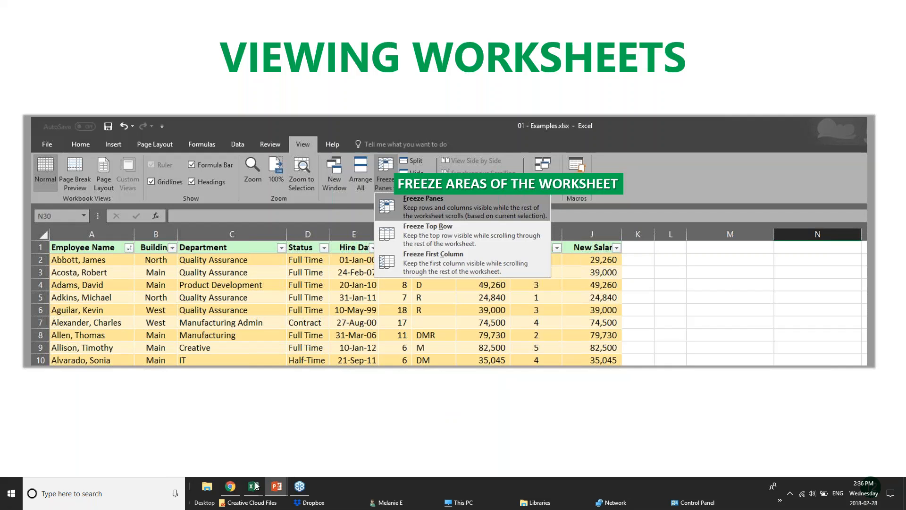
Switch to the pivotTables.xlsx workbook in Excel and browse the sales rows on its PivotChart sheet.
{"action": "mouse_move", "coordinate": [253, 490]}
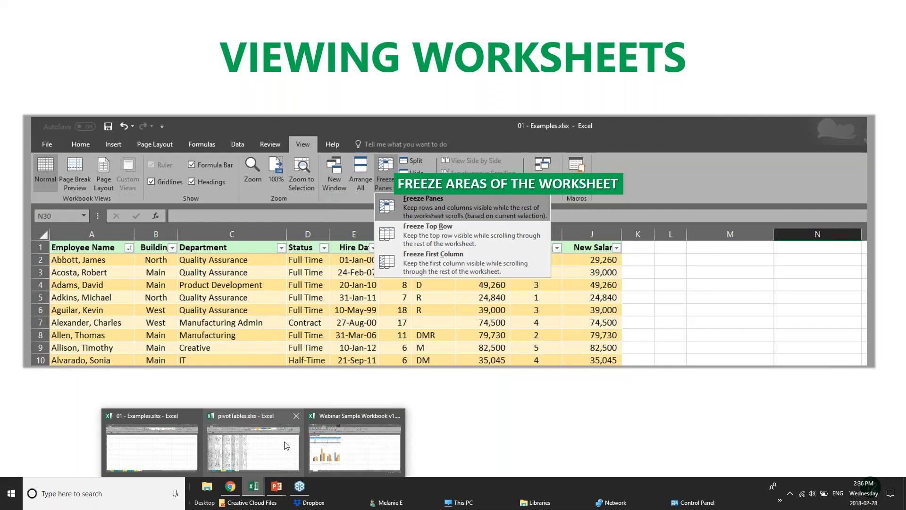
{"action": "left_click", "coordinate": [243, 454]}
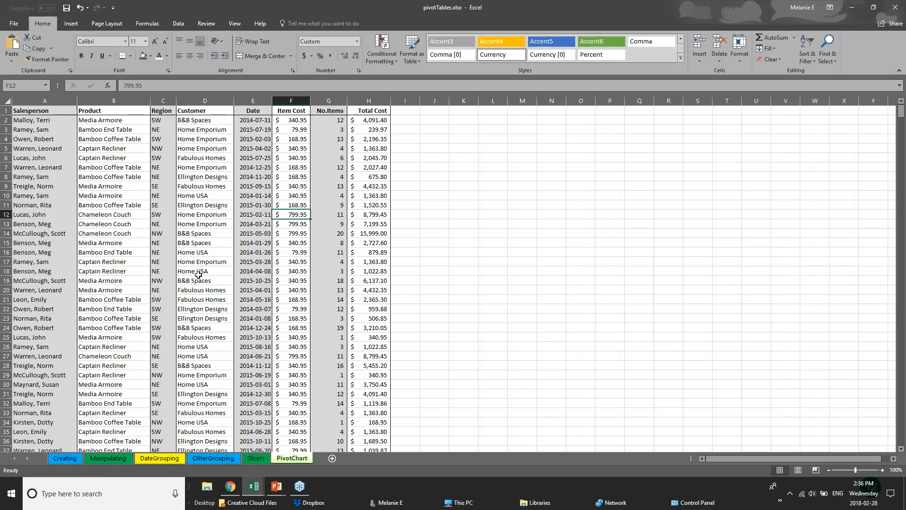
{"action": "scroll", "coordinate": [198, 275], "scroll_direction": "down", "scroll_amount": 8}
{"action": "scroll", "coordinate": [198, 274], "scroll_direction": "down", "scroll_amount": 20}
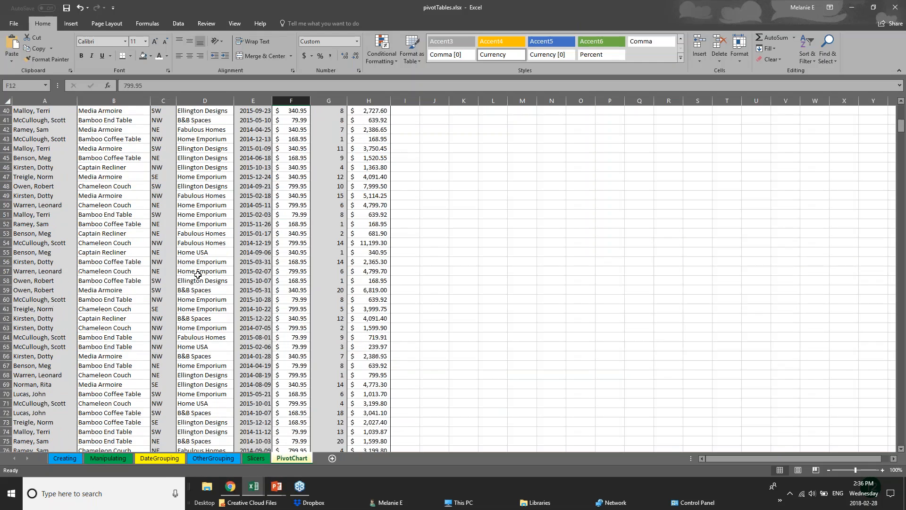
{"action": "scroll", "coordinate": [190, 276], "scroll_direction": "up", "scroll_amount": 14}
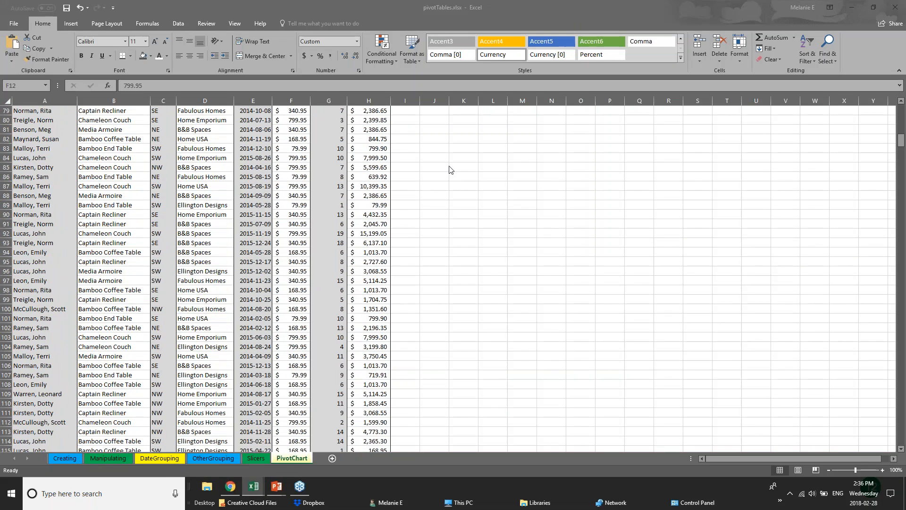
{"action": "left_click", "coordinate": [902, 141]}
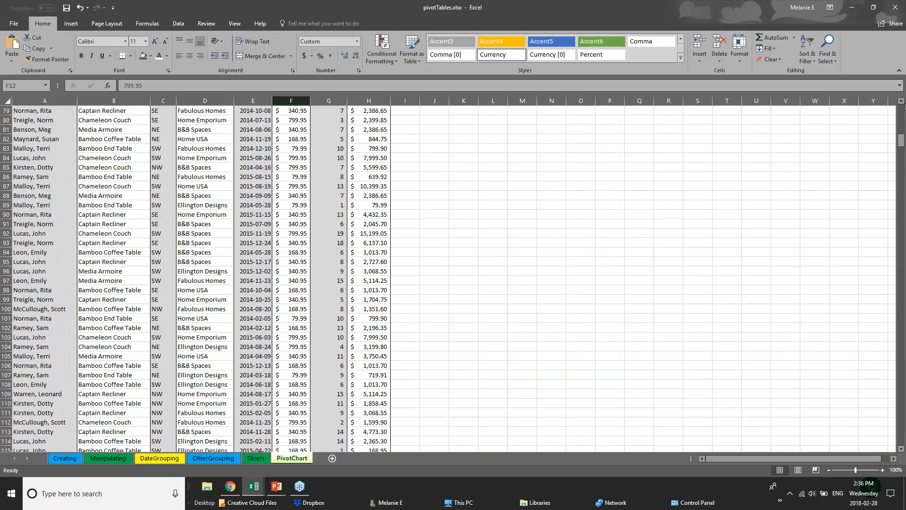
{"action": "left_click_drag", "start_coordinate": [902, 142], "coordinate": [902, 104]}
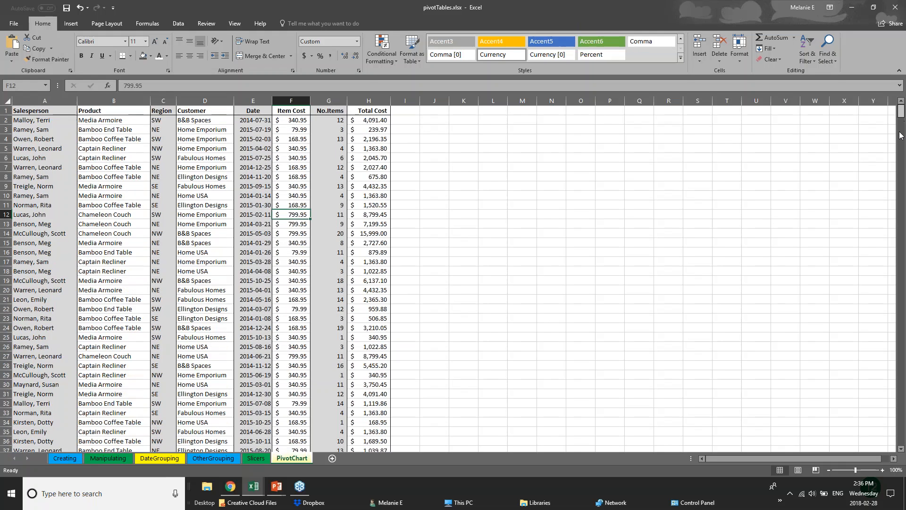
Examine the salesperson, product and customer entries around rows 367 to 370, far below the column headings.
{"action": "left_click_drag", "start_coordinate": [902, 136], "coordinate": [901, 250]}
{"action": "left_click", "coordinate": [52, 213]}
{"action": "left_click", "coordinate": [130, 208]}
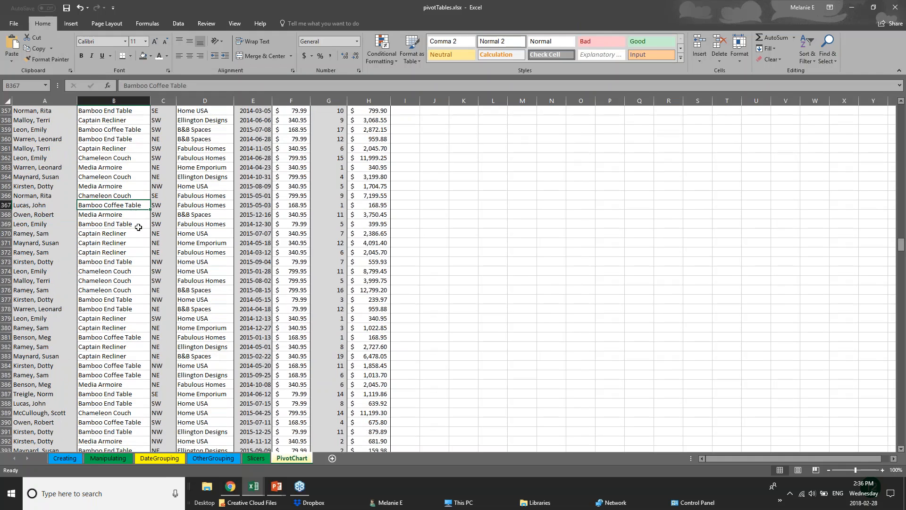
{"action": "left_click", "coordinate": [138, 227]}
{"action": "left_click", "coordinate": [223, 231]}
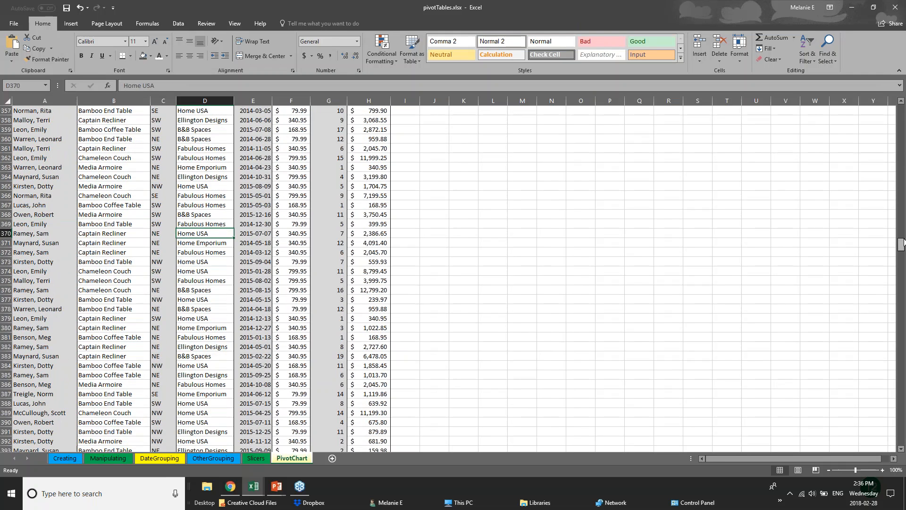
{"action": "left_click_drag", "start_coordinate": [901, 244], "coordinate": [901, 109]}
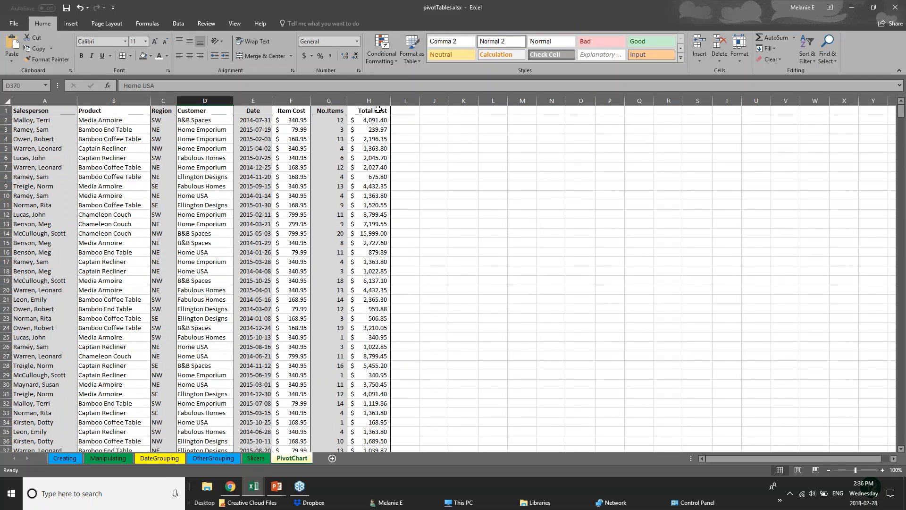
Review the Freeze Panes options with the header row of the PivotChart sheet selected.
{"action": "left_click", "coordinate": [6, 110]}
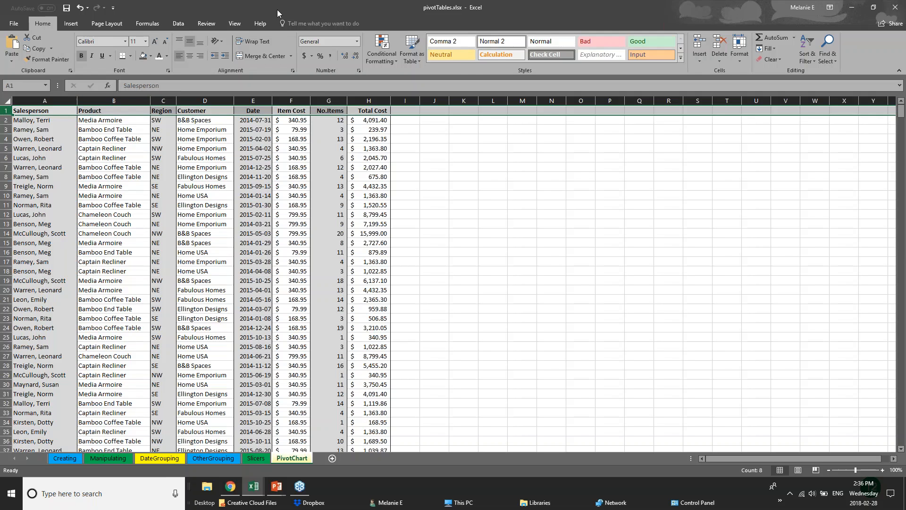
{"action": "left_click", "coordinate": [236, 24]}
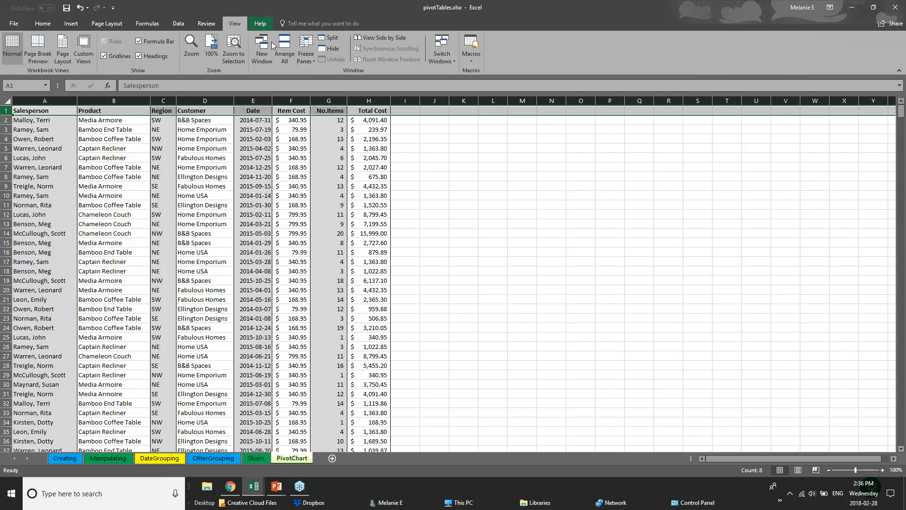
{"action": "left_click", "coordinate": [307, 59]}
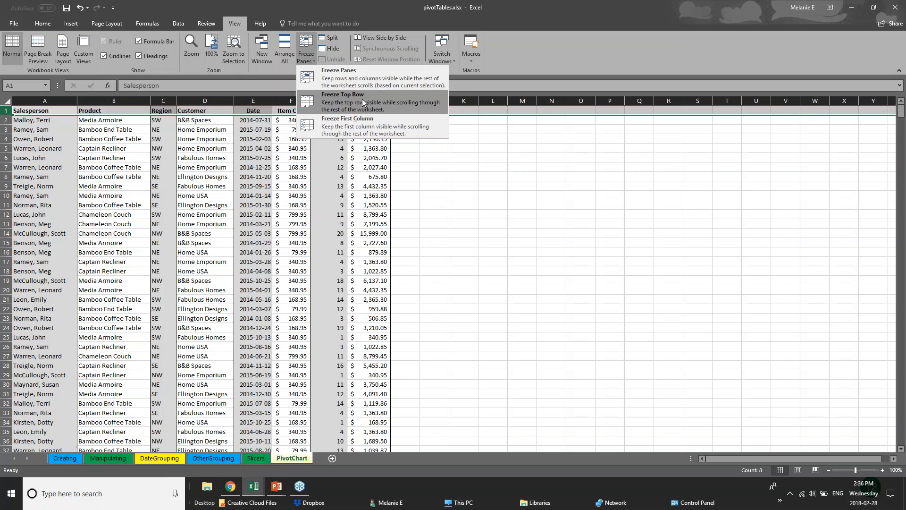
{"action": "left_click", "coordinate": [6, 158]}
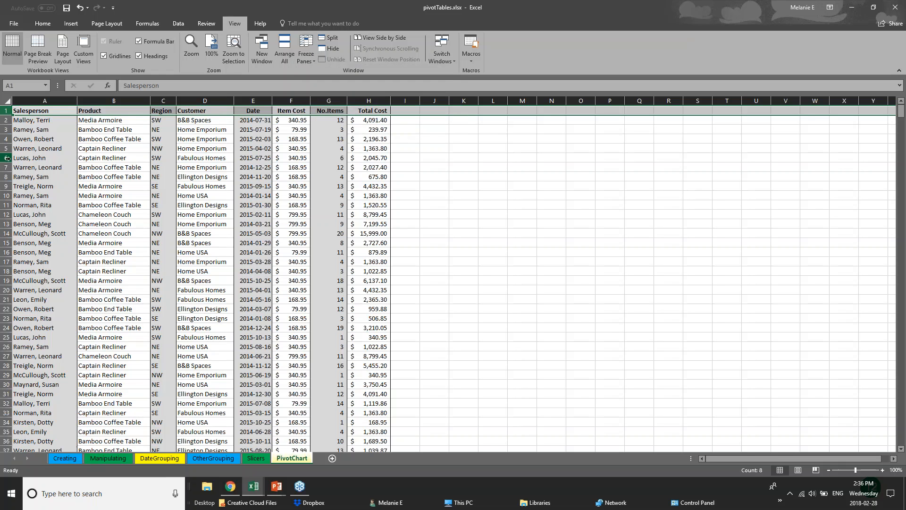
Freeze the first column so the Salesperson names remain visible while scrolling sideways.
{"action": "left_click", "coordinate": [46, 101]}
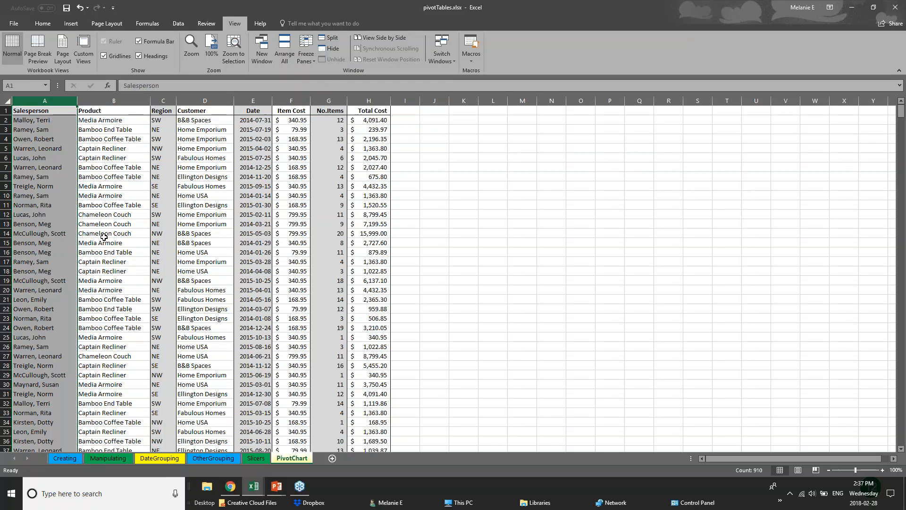
{"action": "left_click", "coordinate": [302, 50]}
{"action": "left_click", "coordinate": [324, 127]}
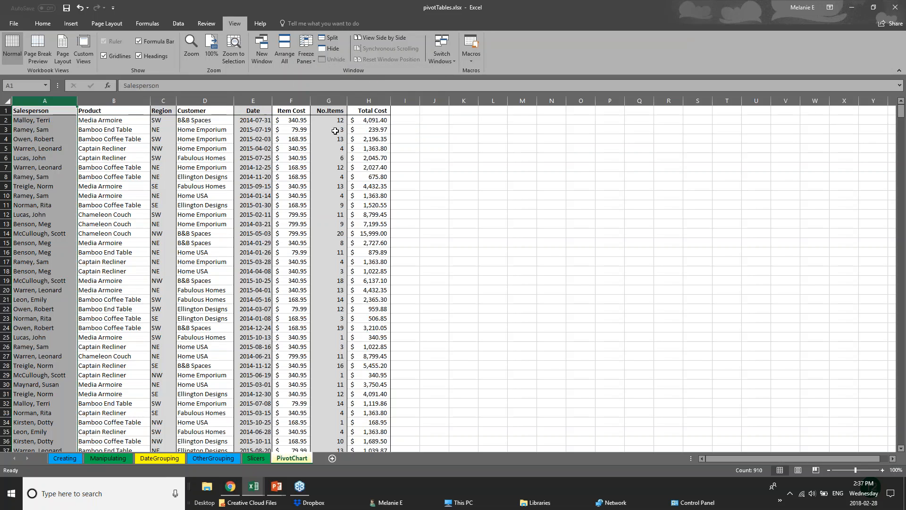
Widen the Total Cost, No.Items and Item Cost columns beyond the visible area and test sideways scrolling against the frozen Salesperson column.
{"action": "left_click_drag", "start_coordinate": [390, 101], "coordinate": [799, 125]}
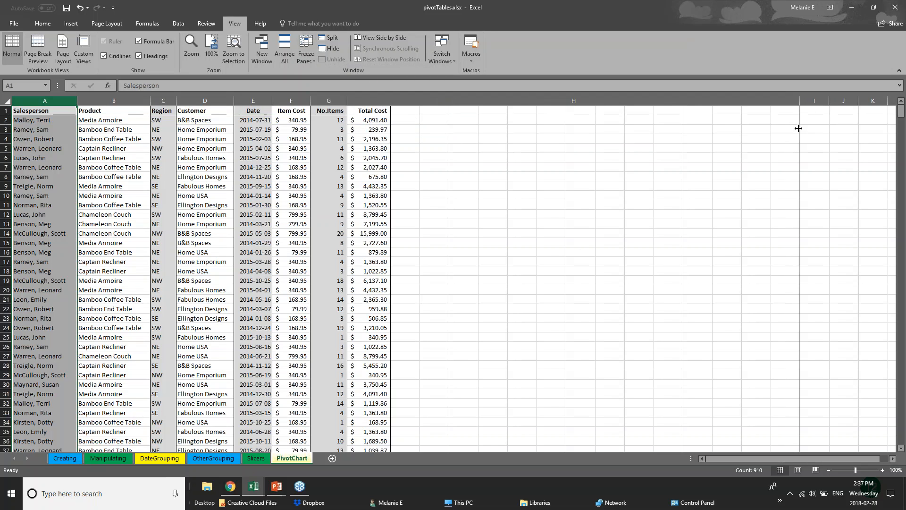
{"action": "left_click_drag", "start_coordinate": [348, 101], "coordinate": [567, 101]}
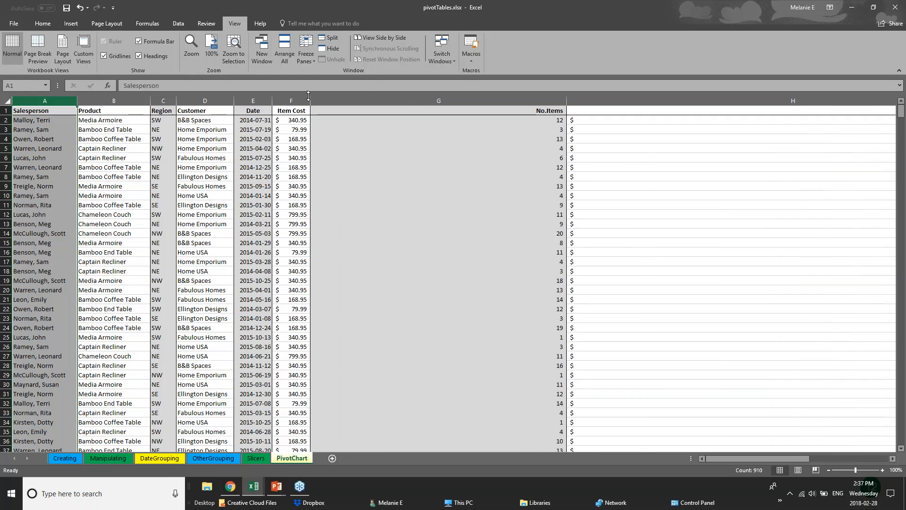
{"action": "left_click_drag", "start_coordinate": [312, 99], "coordinate": [381, 101]}
{"action": "left_click_drag", "start_coordinate": [730, 457], "coordinate": [739, 462]}
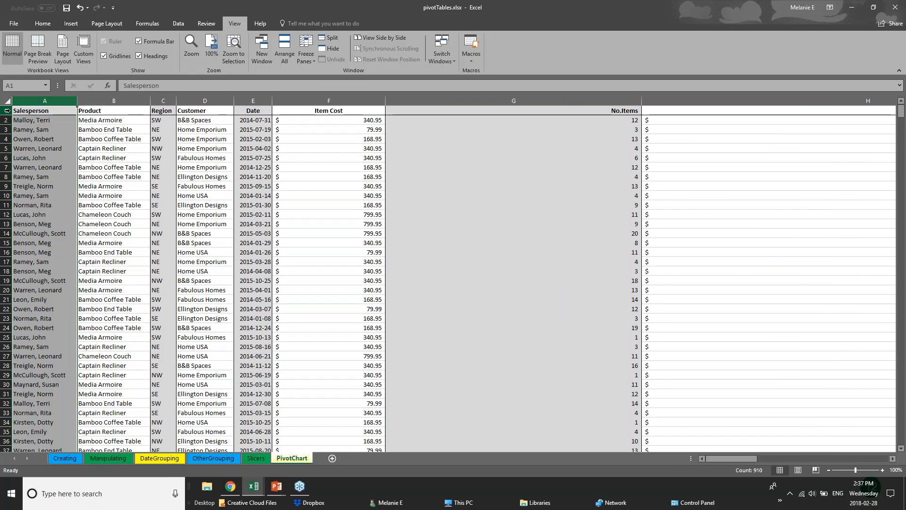
Freeze the top row so the column headings remain visible, and test it by scrolling through the records.
{"action": "left_click", "coordinate": [6, 110]}
{"action": "left_click", "coordinate": [305, 58]}
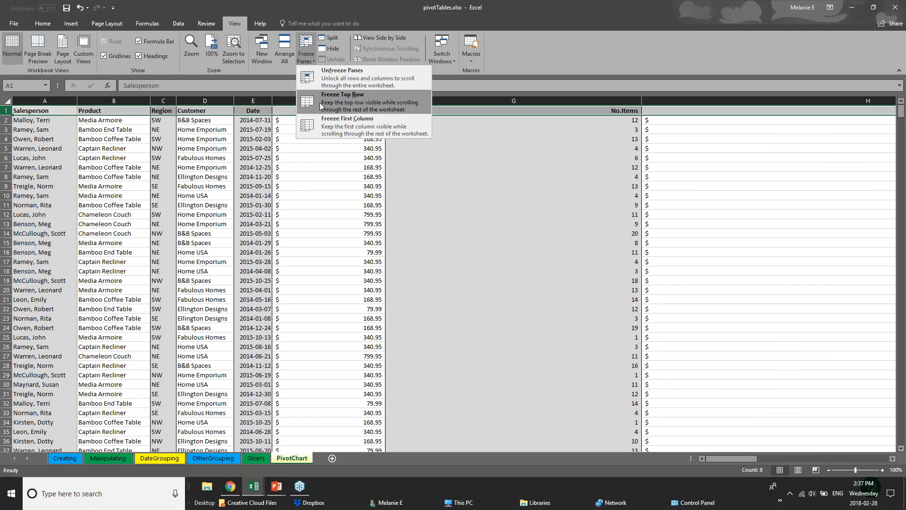
{"action": "left_click", "coordinate": [321, 92]}
{"action": "left_click", "coordinate": [421, 279]}
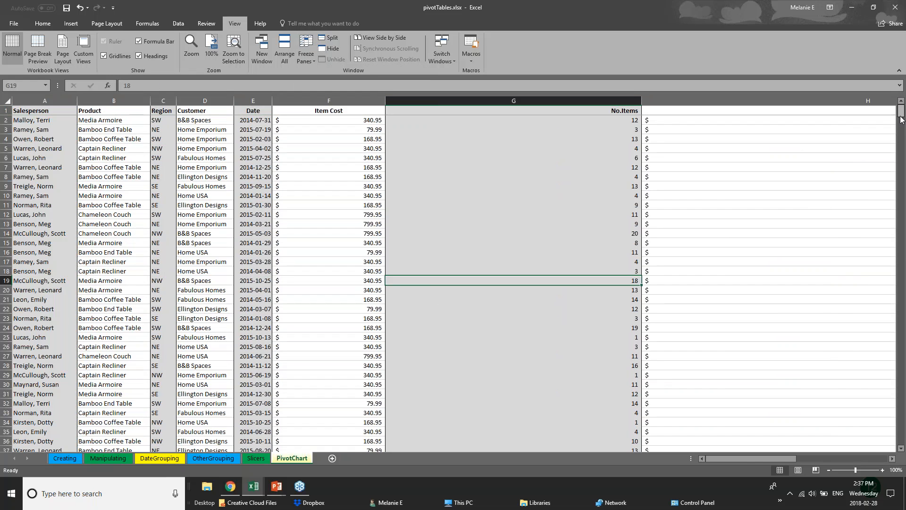
{"action": "scroll", "coordinate": [903, 128], "scroll_direction": "down", "scroll_amount": 3}
{"action": "mouse_move", "coordinate": [903, 128]}
{"action": "left_mouse_down"}
{"action": "mouse_move", "coordinate": [905, 286]}
{"action": "mouse_move", "coordinate": [902, 111]}
{"action": "left_mouse_up"}
Examine how the sales records move beneath the frozen header row while going down the sheet and back up.
{"action": "left_click", "coordinate": [40, 112]}
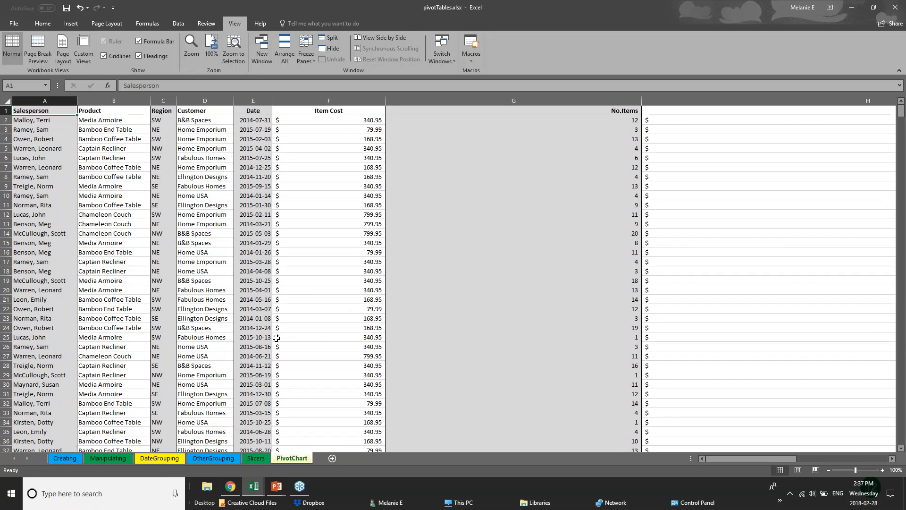
{"action": "left_click", "coordinate": [290, 289]}
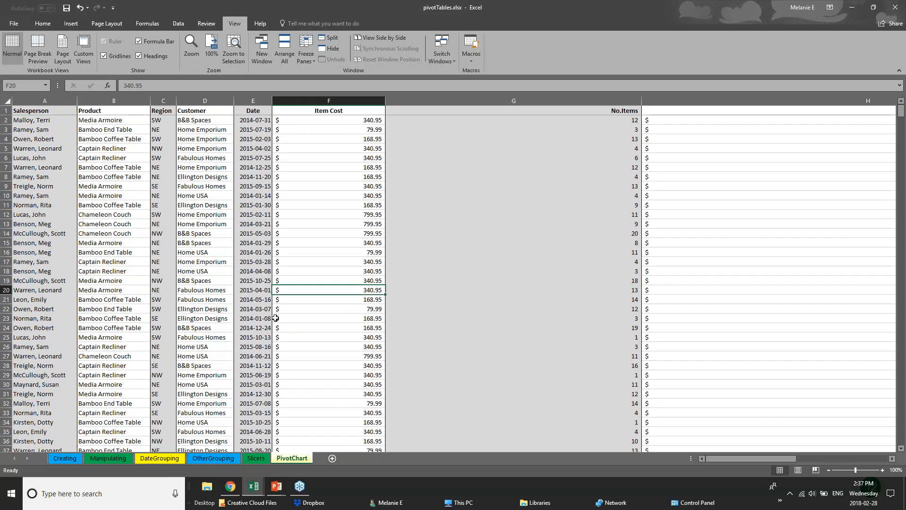
{"action": "scroll", "coordinate": [273, 321], "scroll_direction": "down", "scroll_amount": 2}
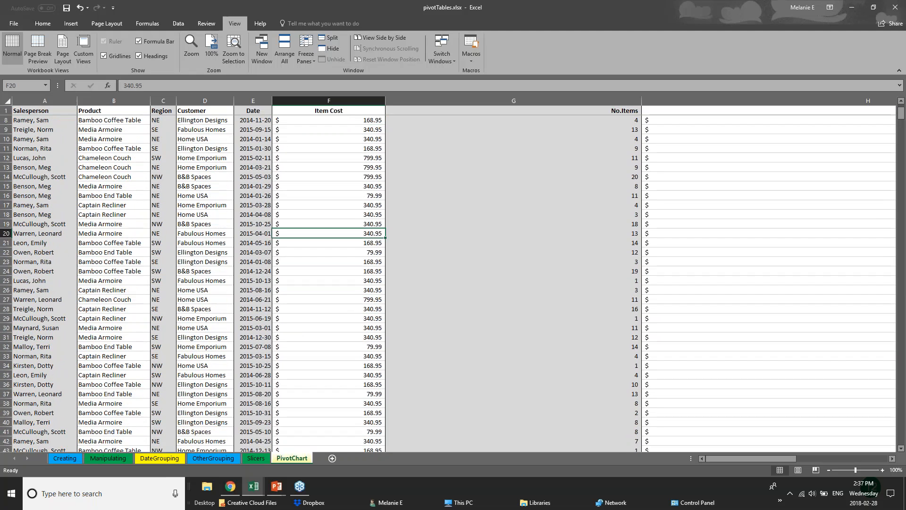
{"action": "left_click", "coordinate": [206, 318]}
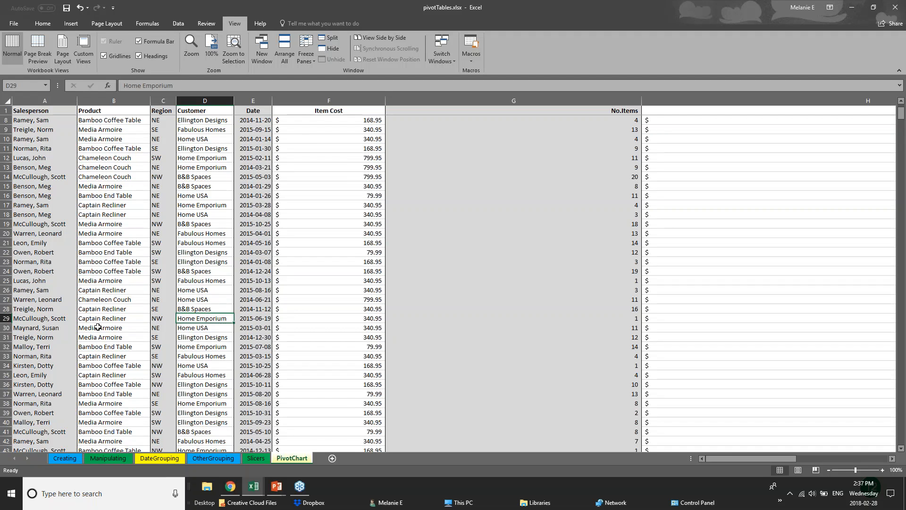
{"action": "scroll", "coordinate": [98, 327], "scroll_direction": "down", "scroll_amount": 8}
{"action": "scroll", "coordinate": [98, 327], "scroll_direction": "down", "scroll_amount": 7}
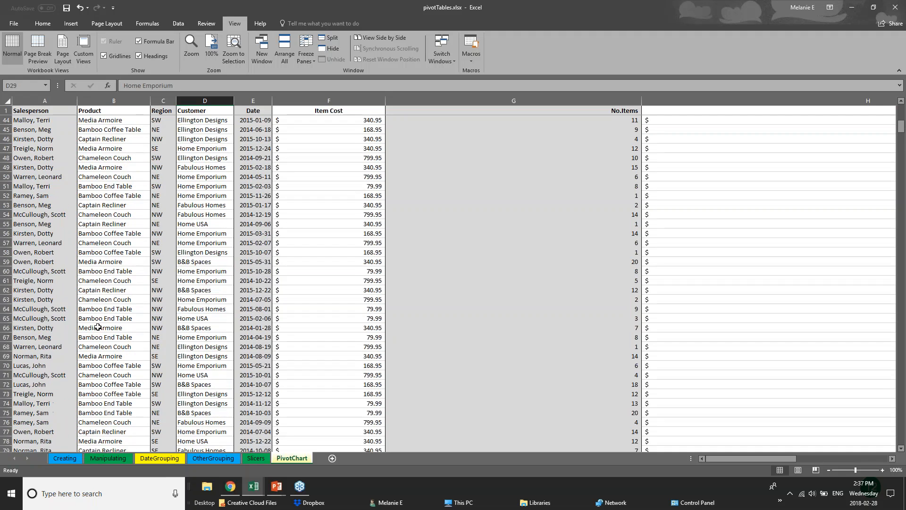
{"action": "scroll", "coordinate": [46, 359], "scroll_direction": "up", "scroll_amount": 4}
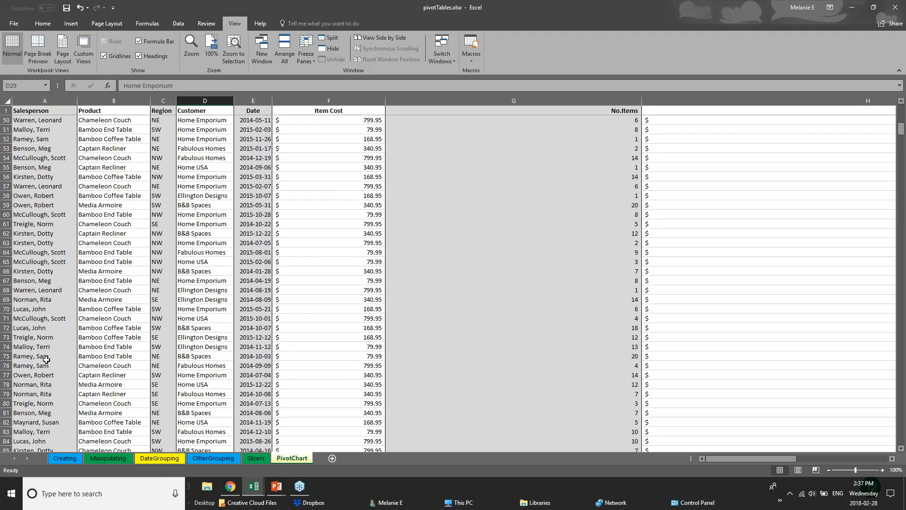
{"action": "scroll", "coordinate": [47, 360], "scroll_direction": "up", "scroll_amount": 8}
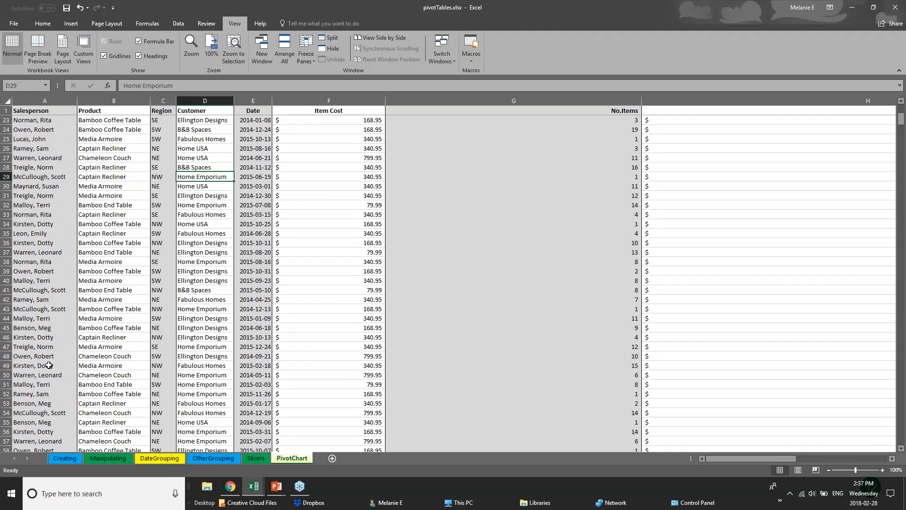
Narrow the Item Cost and No.Items columns to bring Total Cost into view, and check the records around rows 80 to 110.
{"action": "left_click_drag", "start_coordinate": [594, 100], "coordinate": [416, 93]}
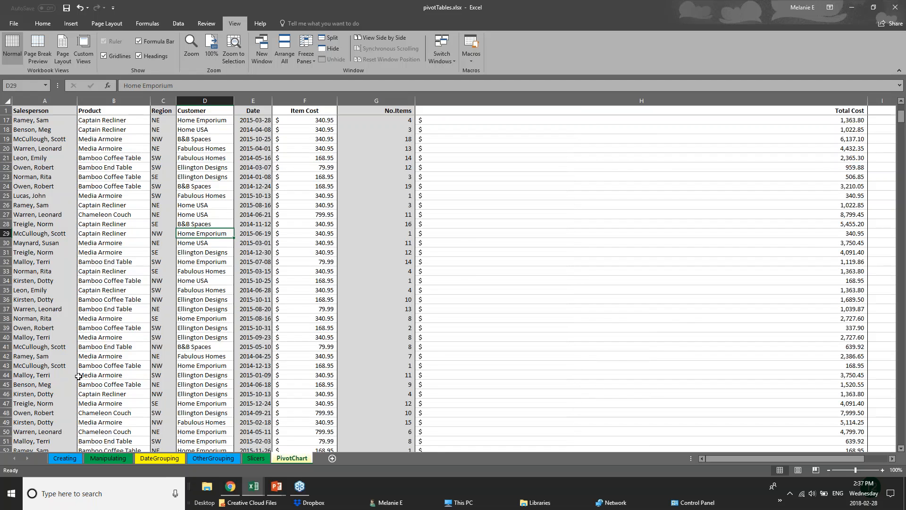
{"action": "scroll", "coordinate": [78, 376], "scroll_direction": "down", "scroll_amount": 3}
{"action": "scroll", "coordinate": [78, 376], "scroll_direction": "down", "scroll_amount": 18}
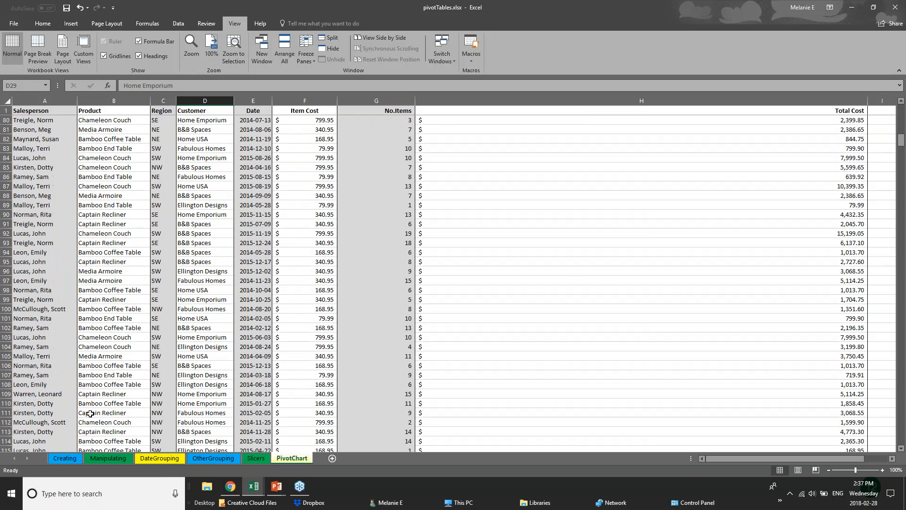
{"action": "scroll", "coordinate": [90, 413], "scroll_direction": "down", "scroll_amount": 2}
Try to split the worksheet at row 110 and test scrolling in the lower pane.
{"action": "left_click", "coordinate": [6, 347]}
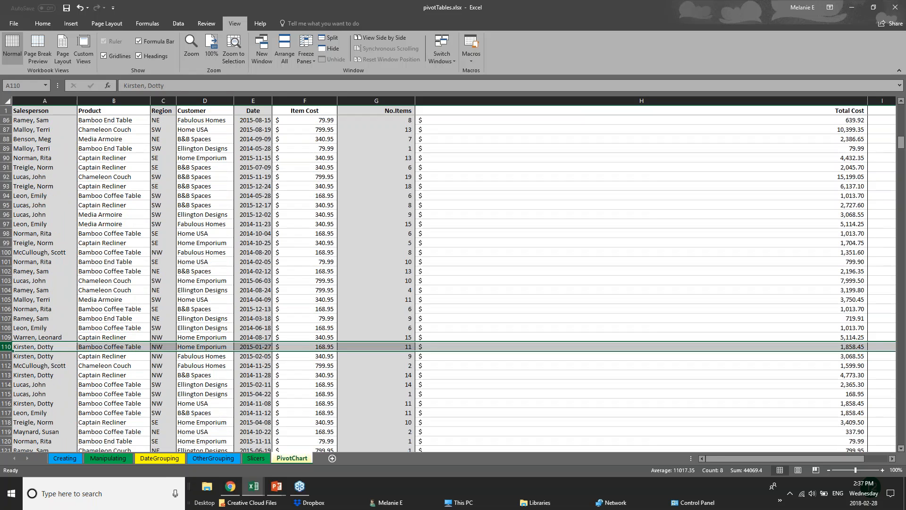
{"action": "left_click", "coordinate": [323, 42]}
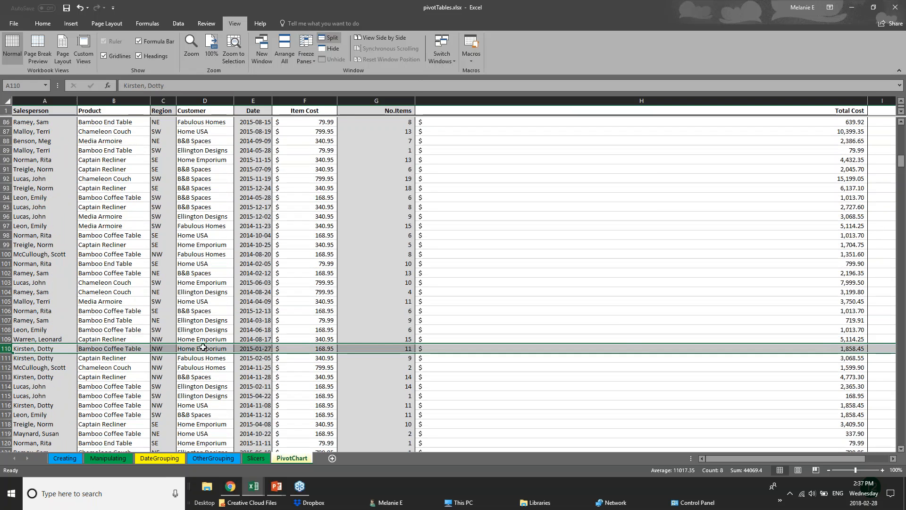
{"action": "left_click", "coordinate": [392, 307]}
{"action": "scroll", "coordinate": [174, 369], "scroll_direction": "down", "scroll_amount": 1}
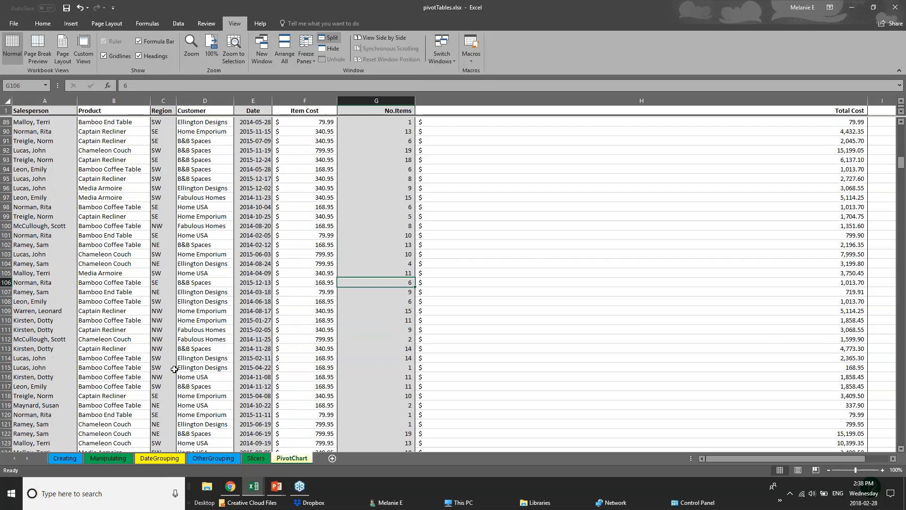
{"action": "scroll", "coordinate": [174, 369], "scroll_direction": "down", "scroll_amount": 7}
{"action": "scroll", "coordinate": [432, 282], "scroll_direction": "up", "scroll_amount": 7}
Remove the existing split and reapply it to divide the sheet into four panes above row 19 and before the Total Cost column.
{"action": "left_click", "coordinate": [5, 282]}
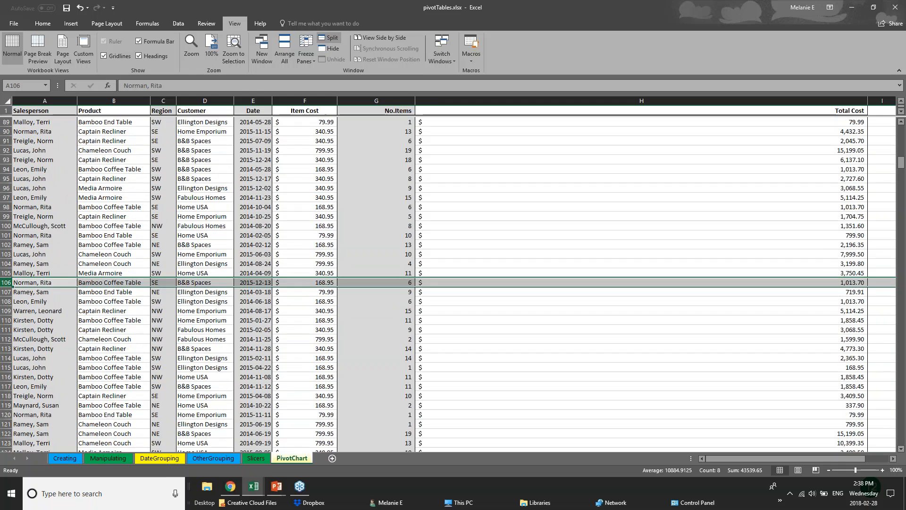
{"action": "left_click", "coordinate": [329, 38]}
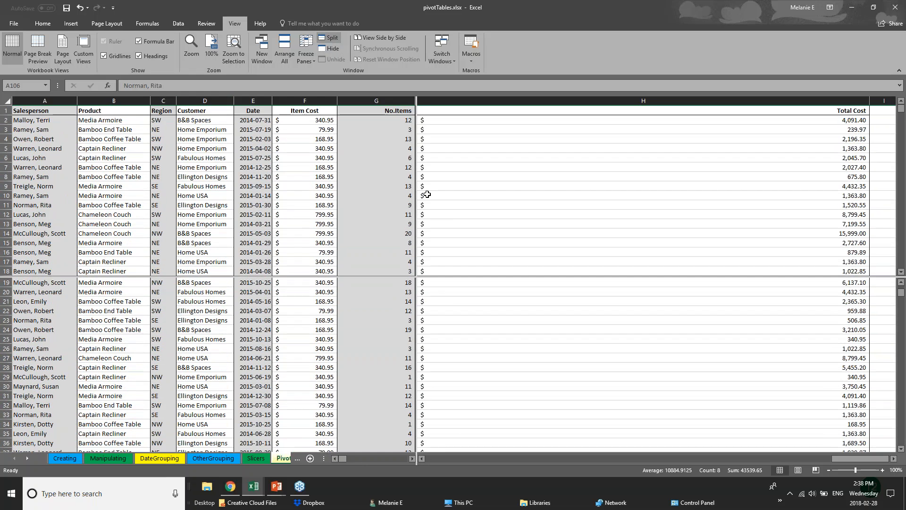
{"action": "left_click", "coordinate": [393, 280]}
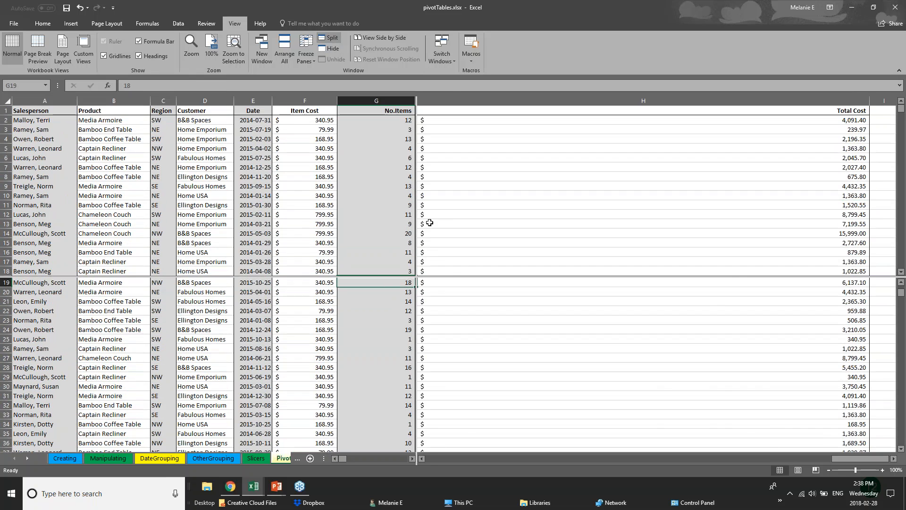
Check the Freeze Panes options, and go through the sales records in the lower pane of the split sheet.
{"action": "left_click", "coordinate": [306, 56]}
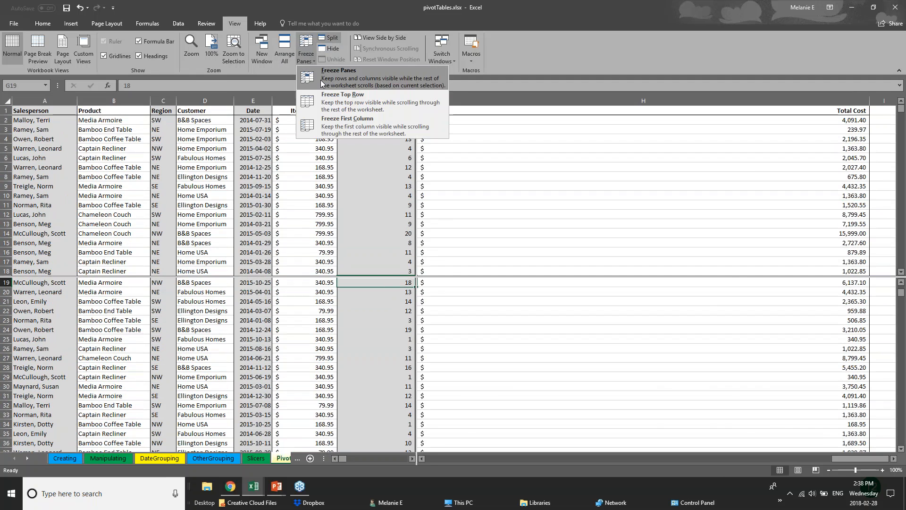
{"action": "left_click", "coordinate": [503, 124]}
{"action": "scroll", "coordinate": [374, 378], "scroll_direction": "up", "scroll_amount": 6}
{"action": "scroll", "coordinate": [375, 378], "scroll_direction": "down", "scroll_amount": 7}
{"action": "scroll", "coordinate": [374, 378], "scroll_direction": "up", "scroll_amount": 7}
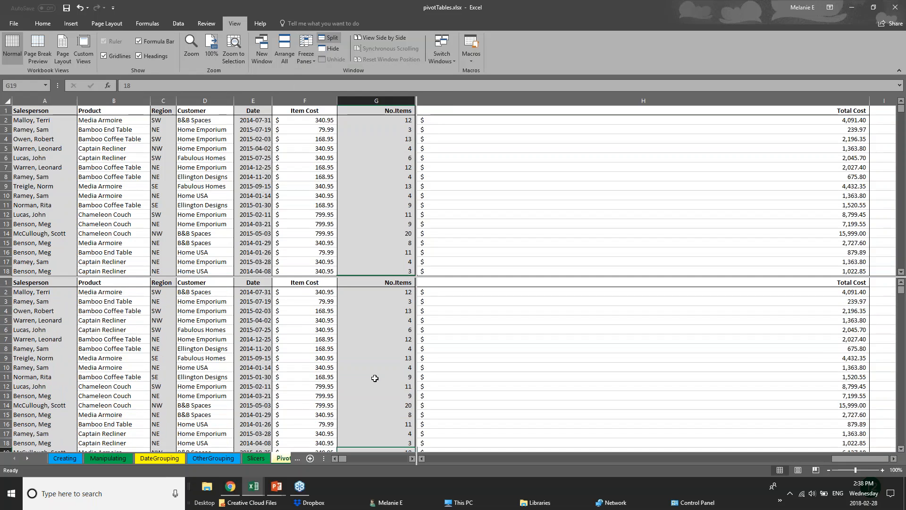
{"action": "scroll", "coordinate": [374, 378], "scroll_direction": "down", "scroll_amount": 10}
{"action": "scroll", "coordinate": [375, 378], "scroll_direction": "down", "scroll_amount": 20}
{"action": "scroll", "coordinate": [375, 378], "scroll_direction": "up", "scroll_amount": 8}
Browse the upper pane's records down to around row 60 and back up to row 34, independently of the lower pane.
{"action": "left_click", "coordinate": [257, 210]}
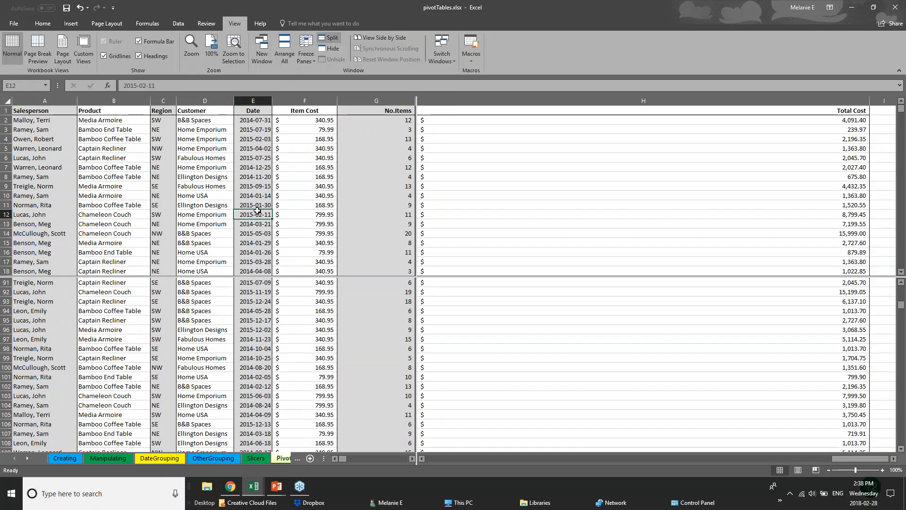
{"action": "scroll", "coordinate": [256, 210], "scroll_direction": "down", "scroll_amount": 14}
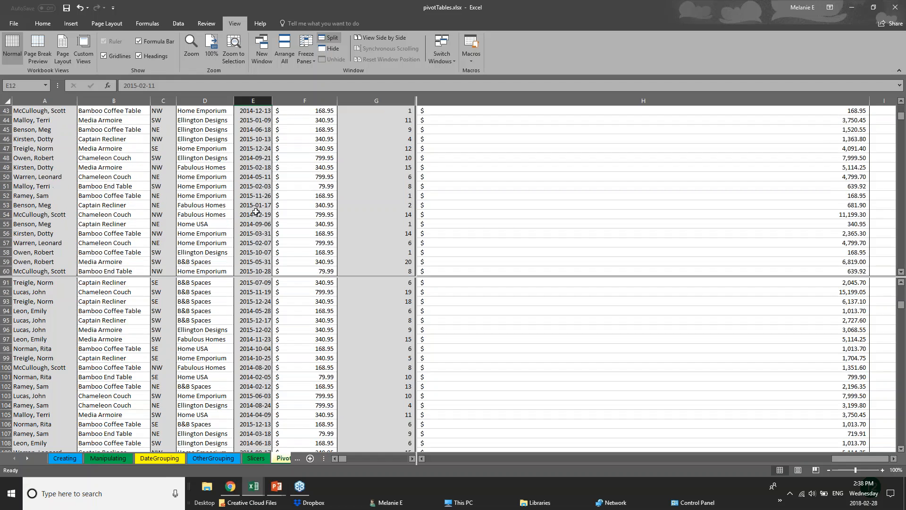
{"action": "scroll", "coordinate": [212, 208], "scroll_direction": "down", "scroll_amount": 1}
{"action": "left_click", "coordinate": [19, 194]}
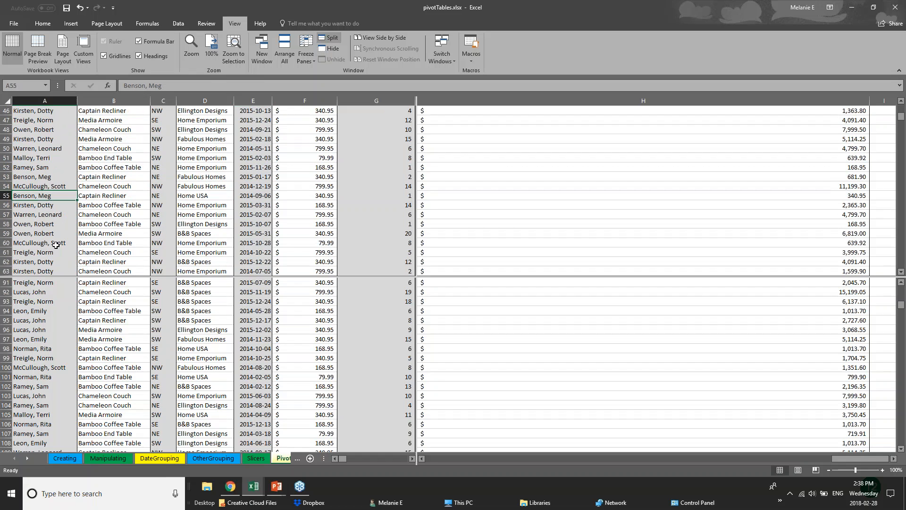
{"action": "scroll", "coordinate": [47, 240], "scroll_direction": "up", "scroll_amount": 4}
{"action": "left_click", "coordinate": [58, 336]}
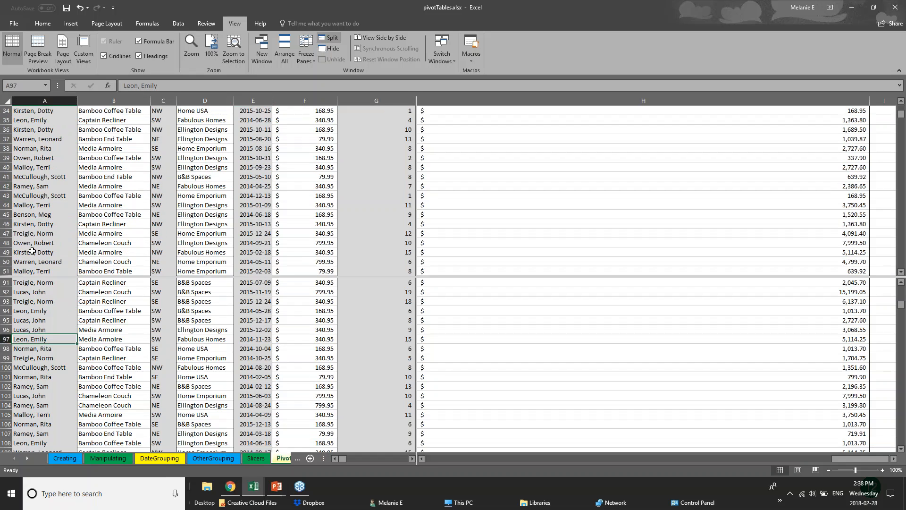
Look through the OtherGrouping and DateGrouping pivot table sheets, and return to the PivotChart sheet.
{"action": "left_click", "coordinate": [284, 458]}
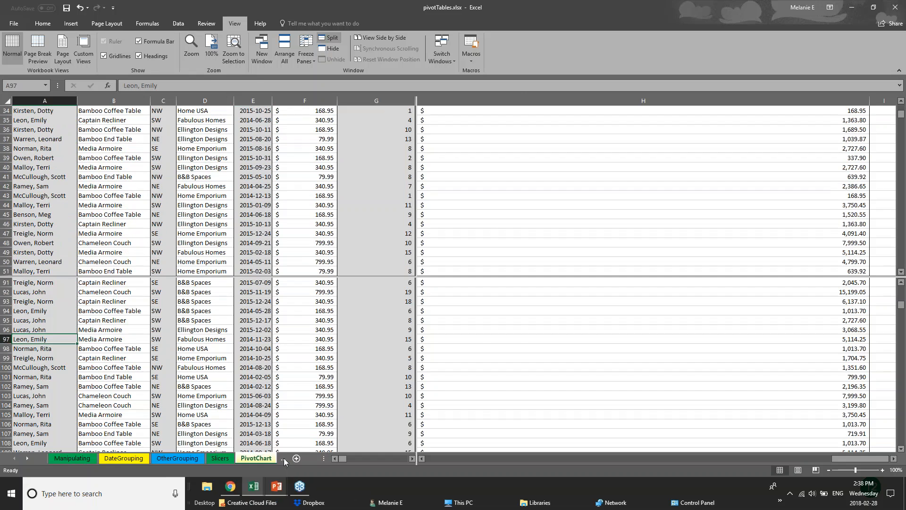
{"action": "left_click", "coordinate": [195, 458]}
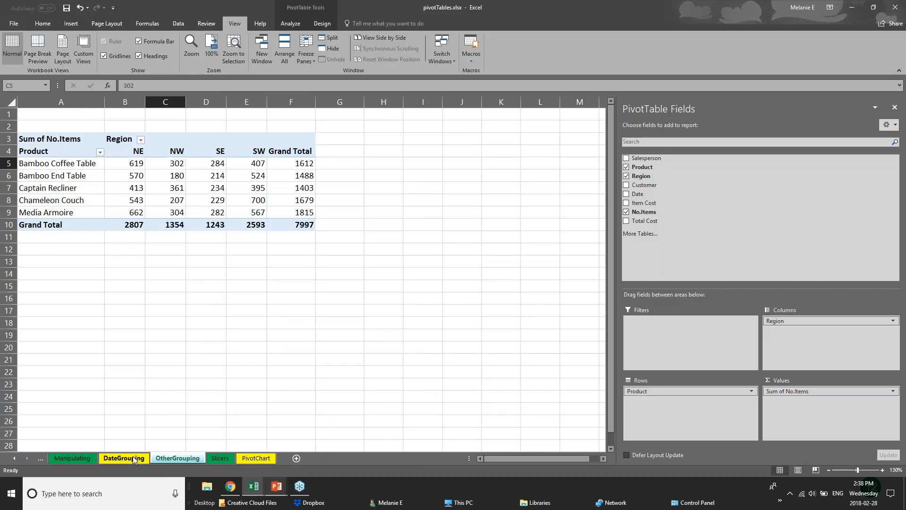
{"action": "left_click", "coordinate": [134, 458]}
{"action": "left_click", "coordinate": [178, 458]}
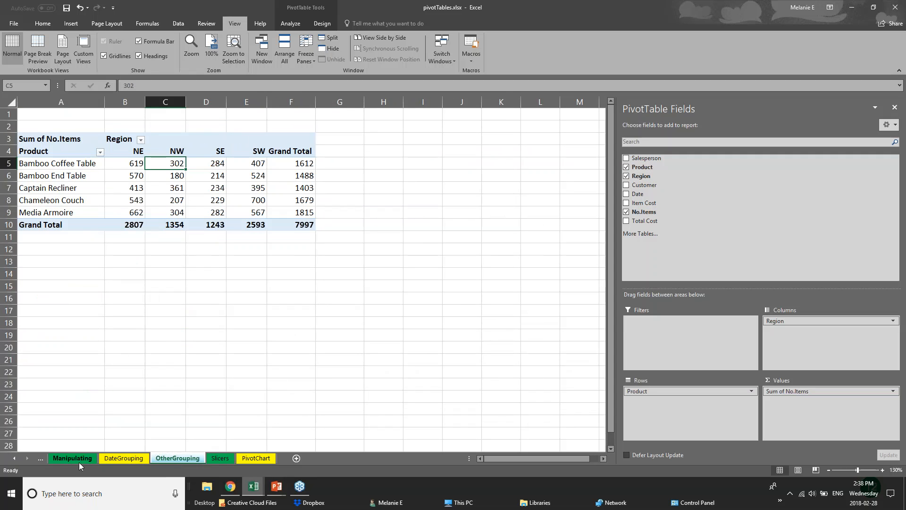
{"action": "left_click", "coordinate": [101, 459]}
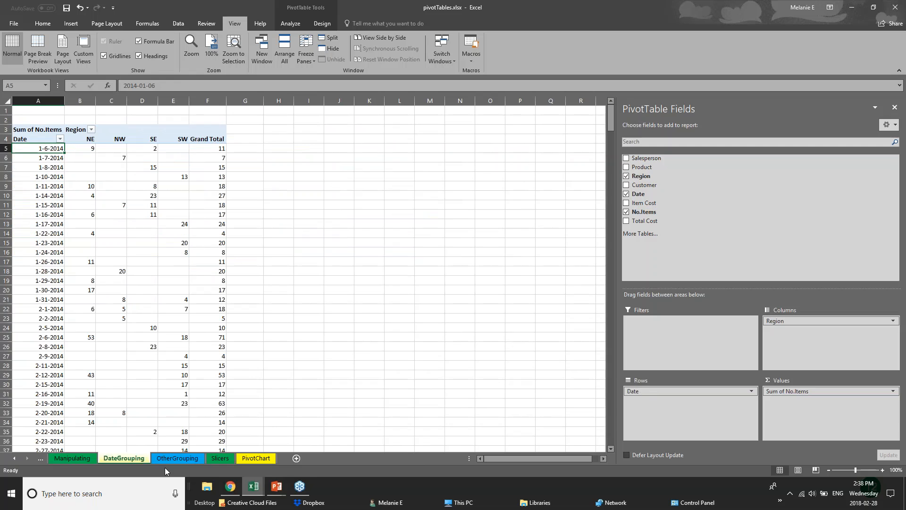
{"action": "left_click", "coordinate": [169, 459]}
{"action": "left_click", "coordinate": [255, 458]}
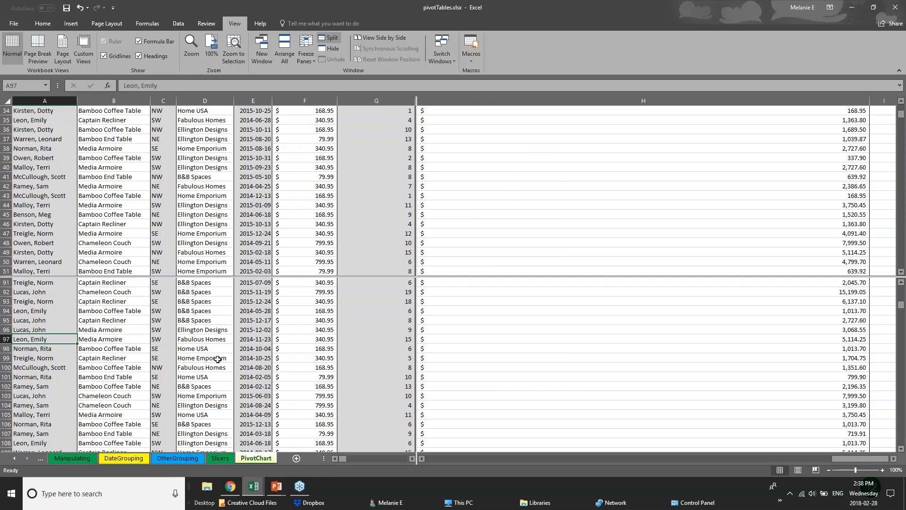
Move the lower pane of the PivotChart sheet down past row 112 and back up to row 76.
{"action": "scroll", "coordinate": [221, 336], "scroll_direction": "down", "scroll_amount": 6}
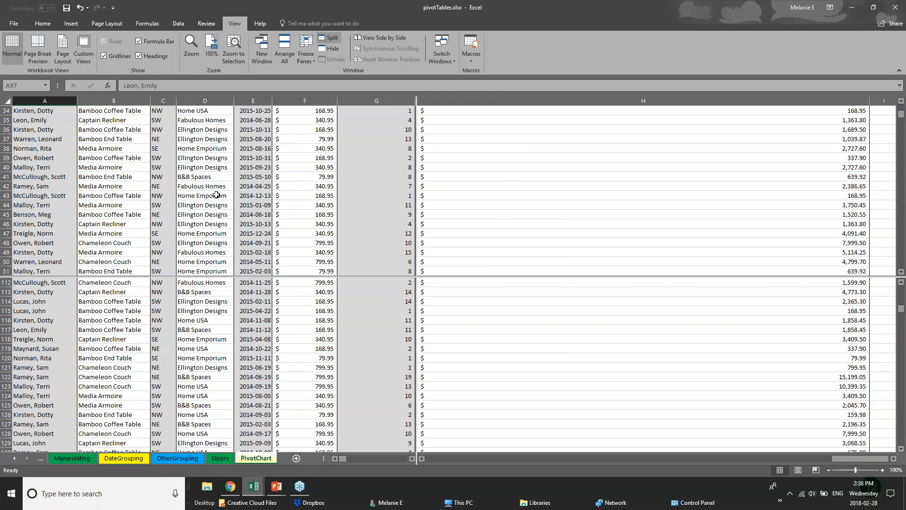
{"action": "scroll", "coordinate": [213, 207], "scroll_direction": "up", "scroll_amount": 6}
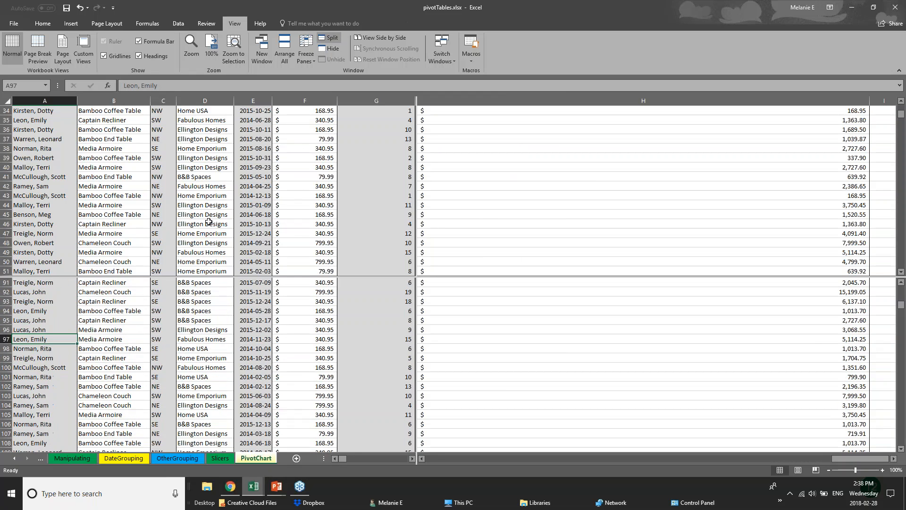
{"action": "scroll", "coordinate": [184, 318], "scroll_direction": "up", "scroll_amount": 5}
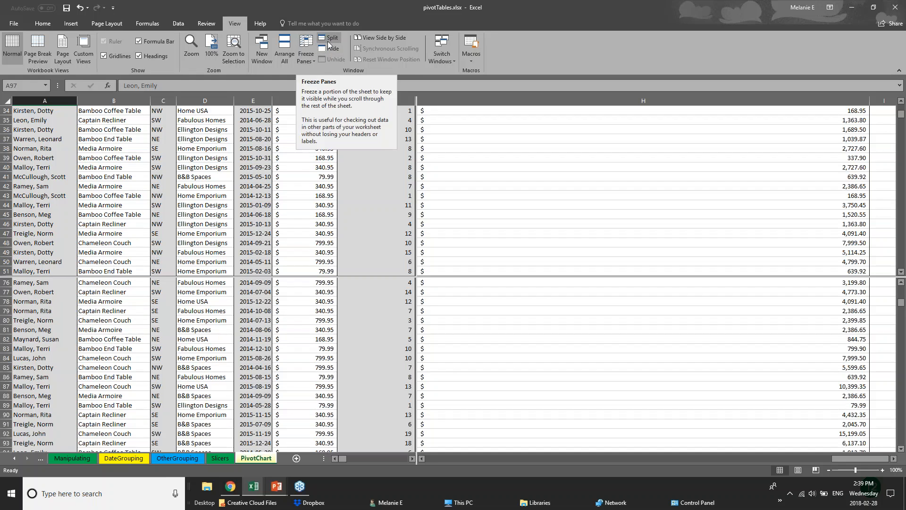
Switch to the running PowerPoint slide show and advance to the Saving & Printing slide.
{"action": "left_click", "coordinate": [276, 486]}
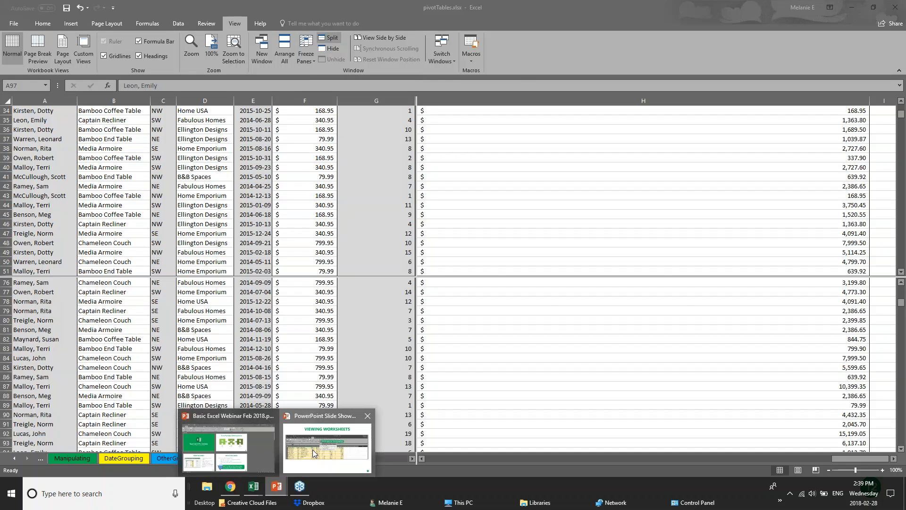
{"action": "left_click", "coordinate": [312, 449]}
{"action": "key", "text": "Right"}
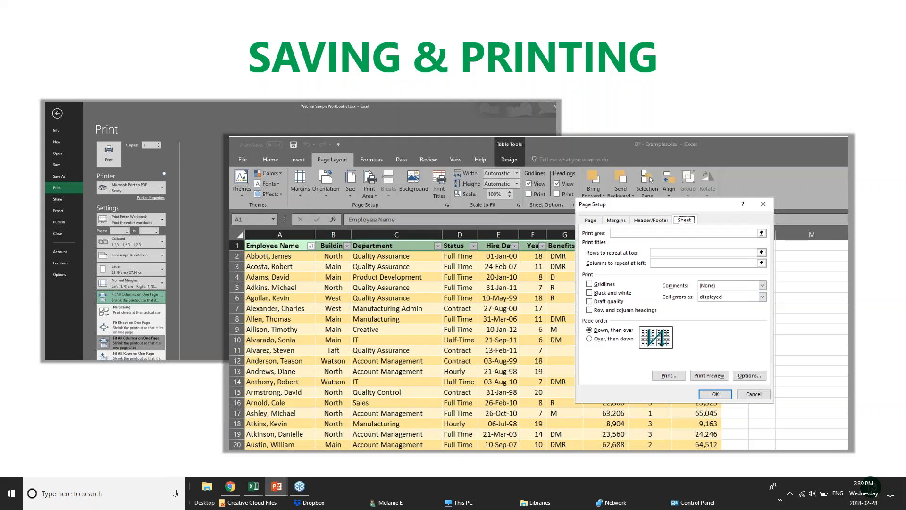
Return to the pivotTables workbook in Excel and look through the OtherGrouping, DateGrouping and Manipulating sheets.
{"action": "mouse_move", "coordinate": [252, 489]}
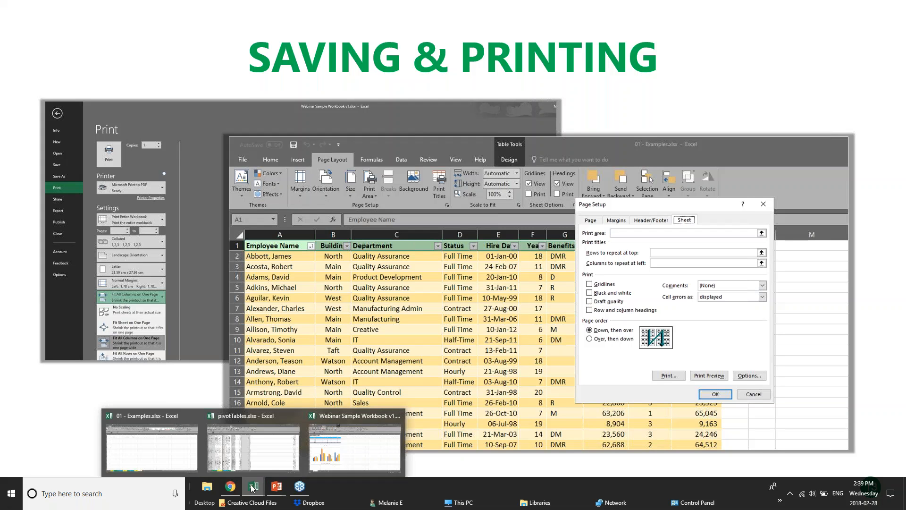
{"action": "left_click", "coordinate": [253, 446]}
{"action": "scroll", "coordinate": [205, 292], "scroll_direction": "down", "scroll_amount": 11}
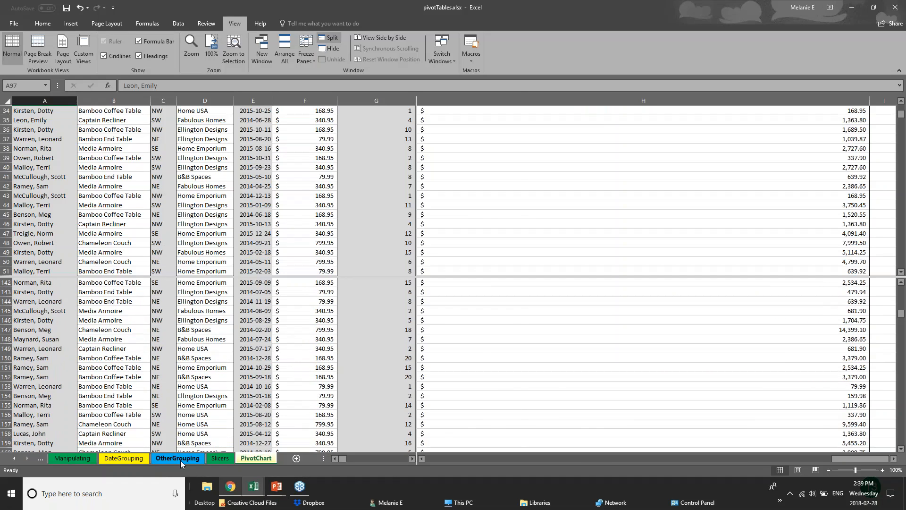
{"action": "left_click", "coordinate": [178, 458]}
{"action": "left_click", "coordinate": [113, 459]}
{"action": "left_click", "coordinate": [72, 458]}
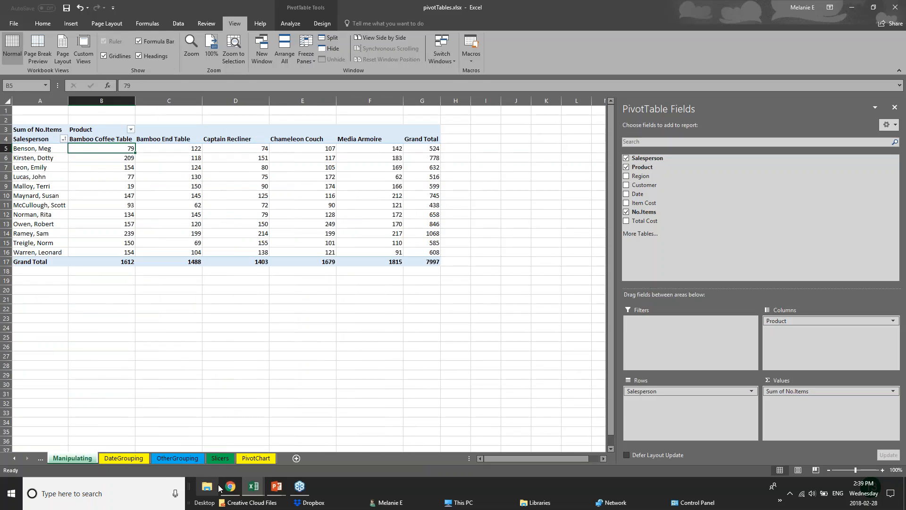
Switch to the 01 - Examples workbook and display its 2017 Budget sheet.
{"action": "left_click", "coordinate": [254, 492]}
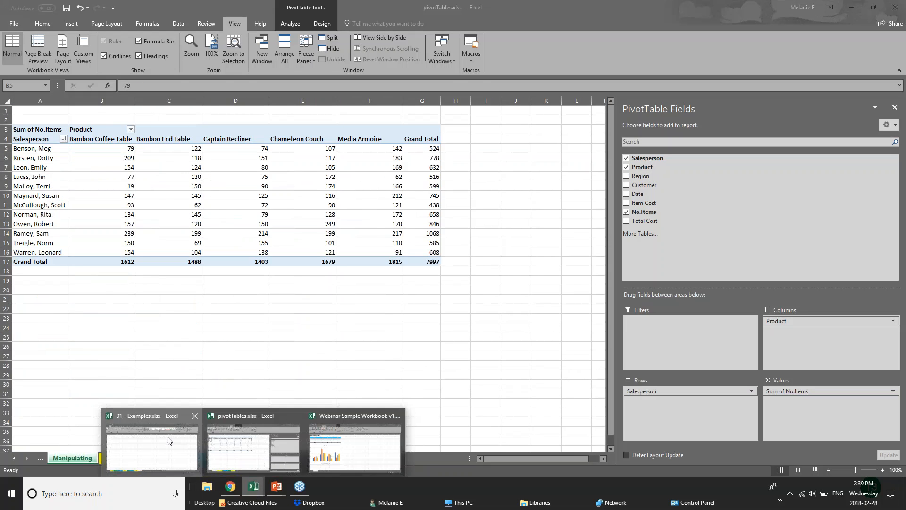
{"action": "left_click", "coordinate": [141, 458]}
{"action": "left_click", "coordinate": [140, 458]}
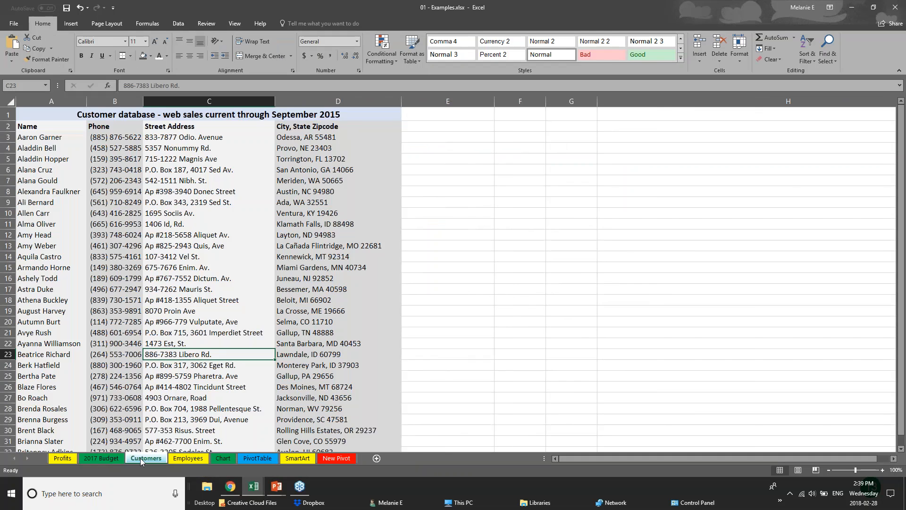
{"action": "left_click", "coordinate": [101, 458]}
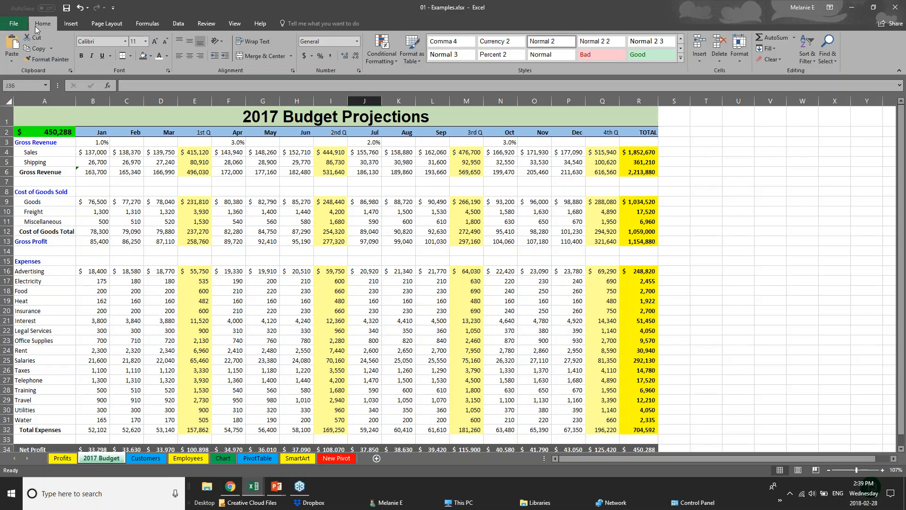
Save the 01 - Examples workbook under its existing name, and view the Save As locations and file type.
{"action": "left_click", "coordinate": [11, 27]}
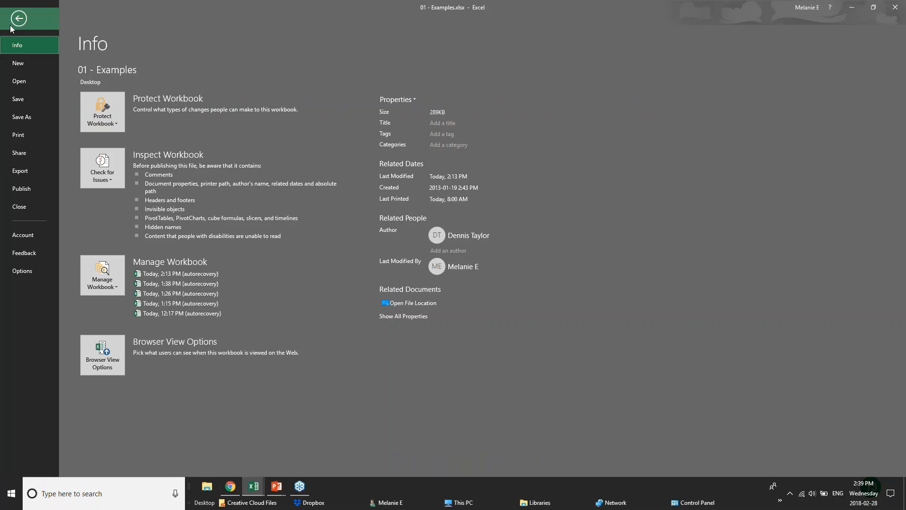
{"action": "left_click", "coordinate": [38, 101]}
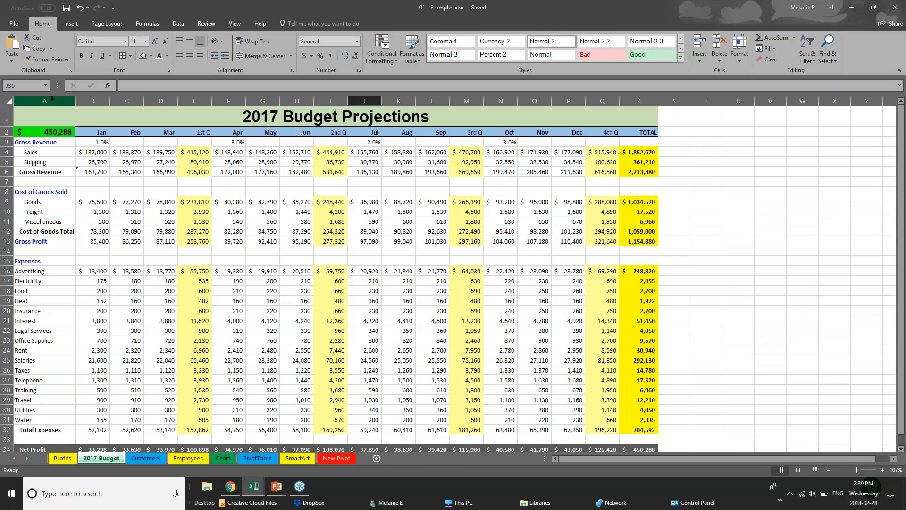
{"action": "left_click", "coordinate": [14, 24]}
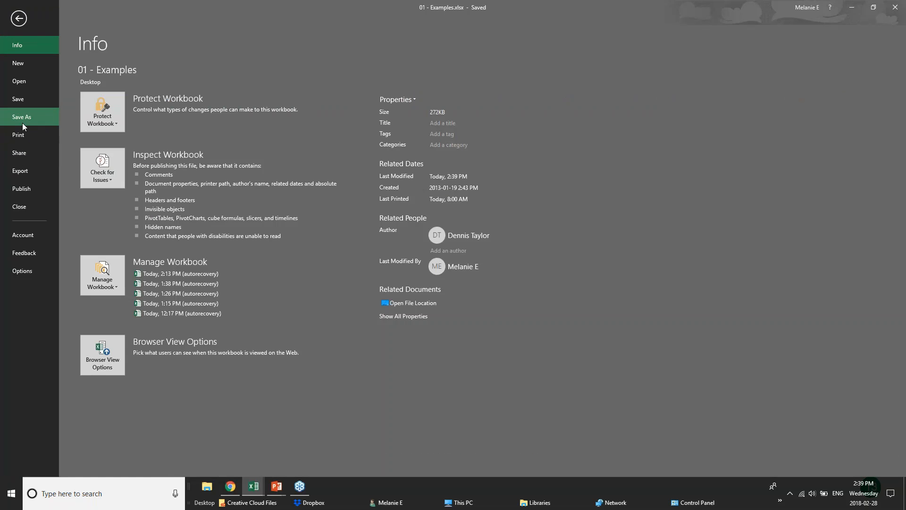
{"action": "left_click", "coordinate": [22, 117]}
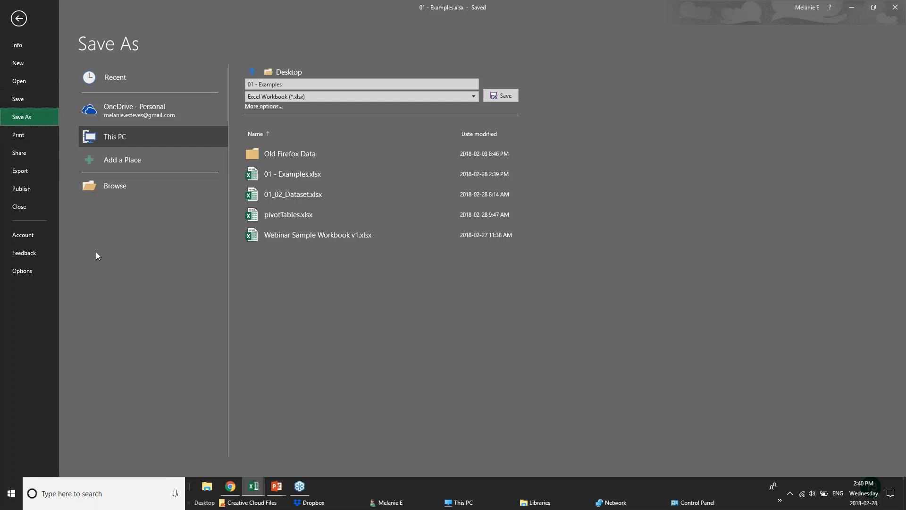
Open the print settings for the 2017 Budget sheet and choose Microsoft Print to PDF as the printer.
{"action": "left_click", "coordinate": [18, 134]}
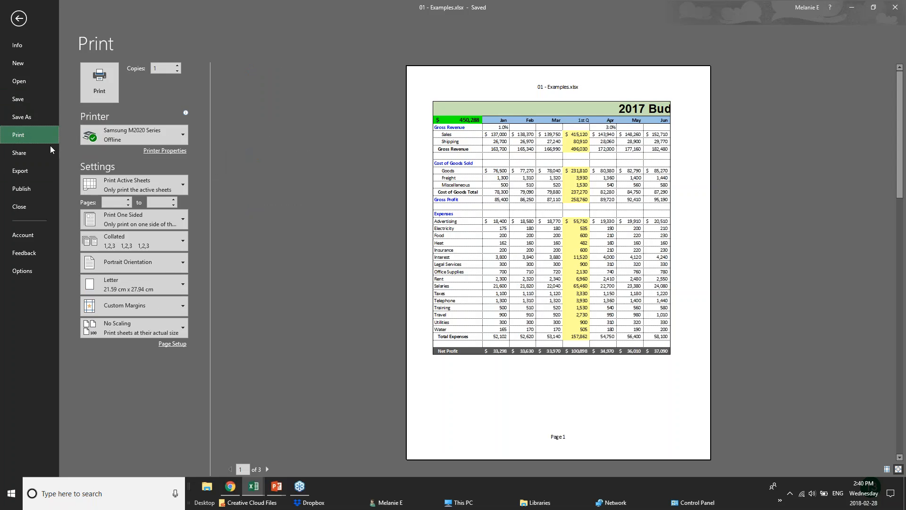
{"action": "mouse_move", "coordinate": [165, 140]}
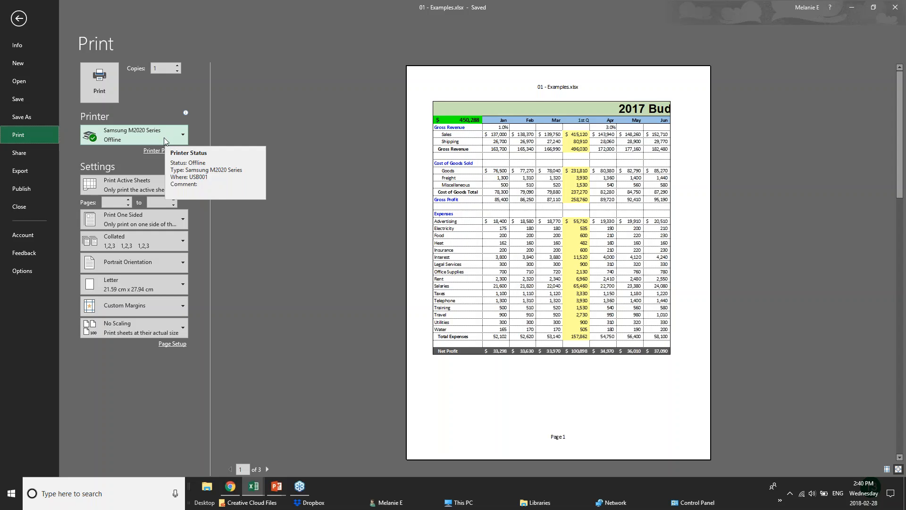
{"action": "left_click", "coordinate": [166, 137]}
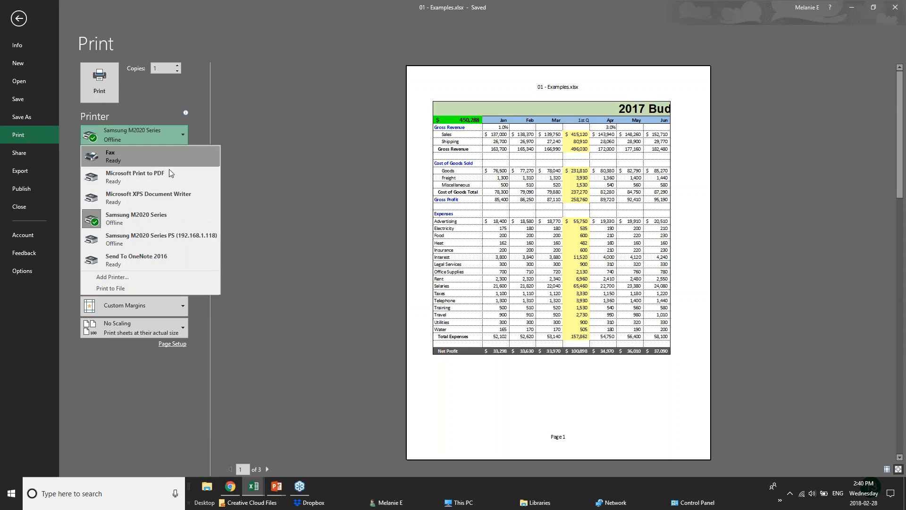
{"action": "left_click", "coordinate": [163, 180]}
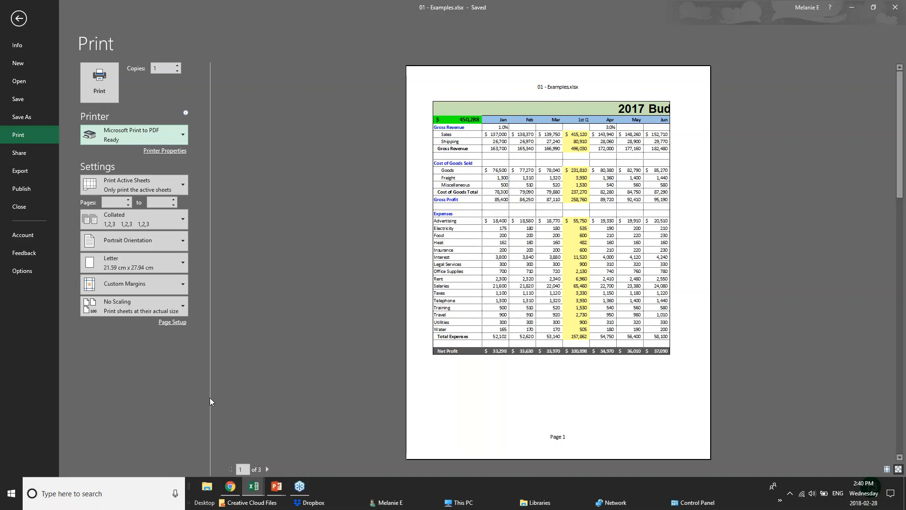
Page through the budget's print preview to the last page and back to the first.
{"action": "left_click", "coordinate": [267, 469]}
{"action": "left_click", "coordinate": [267, 469]}
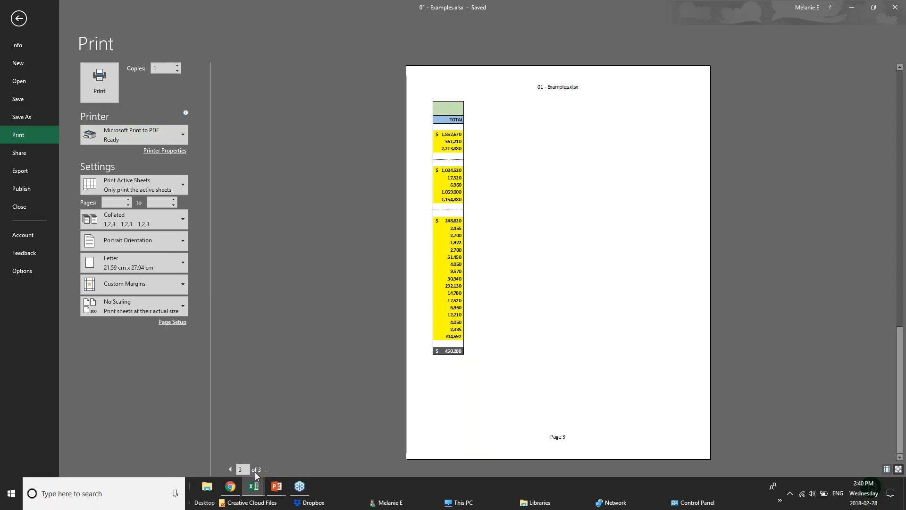
{"action": "left_click", "coordinate": [230, 469]}
{"action": "left_click", "coordinate": [230, 469]}
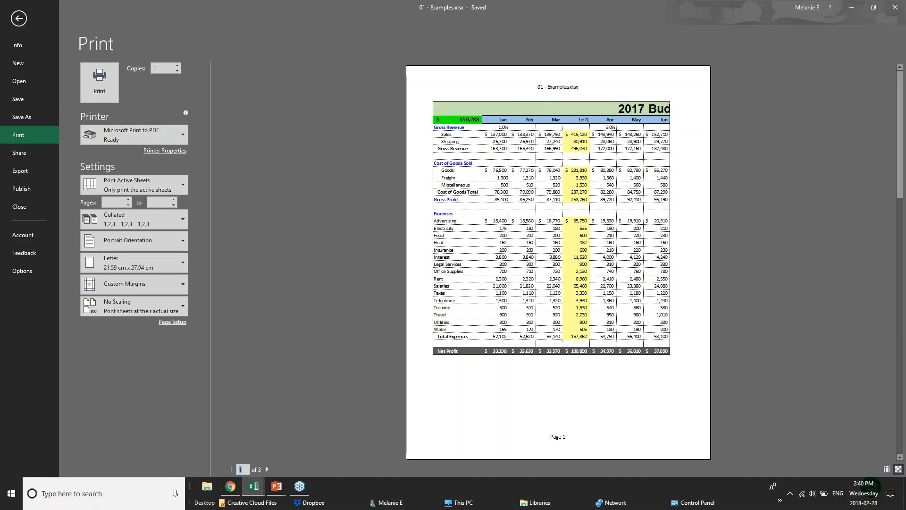
Set the printout to Landscape Orientation and limit it to Print Selection.
{"action": "left_click", "coordinate": [171, 241]}
{"action": "left_click", "coordinate": [169, 259]}
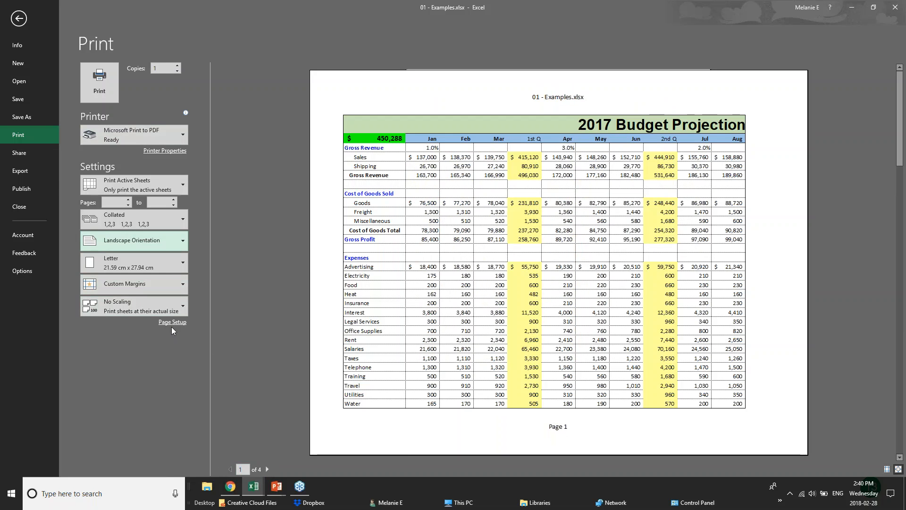
{"action": "left_click", "coordinate": [181, 181]}
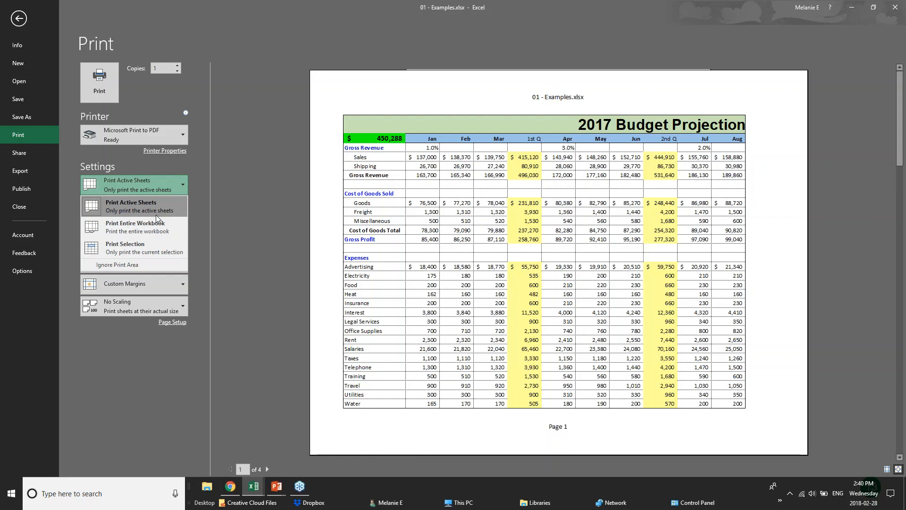
{"action": "left_click", "coordinate": [157, 246]}
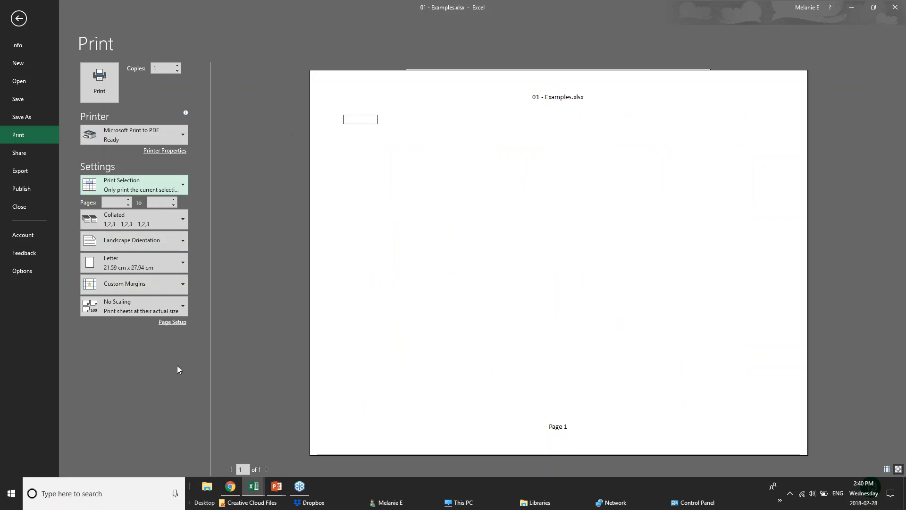
Set the printout to Print Active Sheets with Narrow margins.
{"action": "left_click", "coordinate": [162, 181]}
{"action": "left_click", "coordinate": [151, 212]}
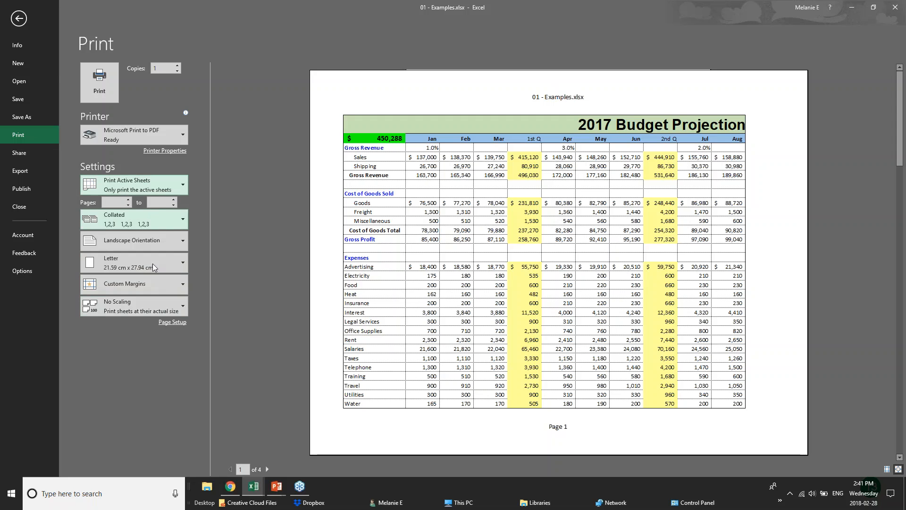
{"action": "left_click", "coordinate": [178, 284]}
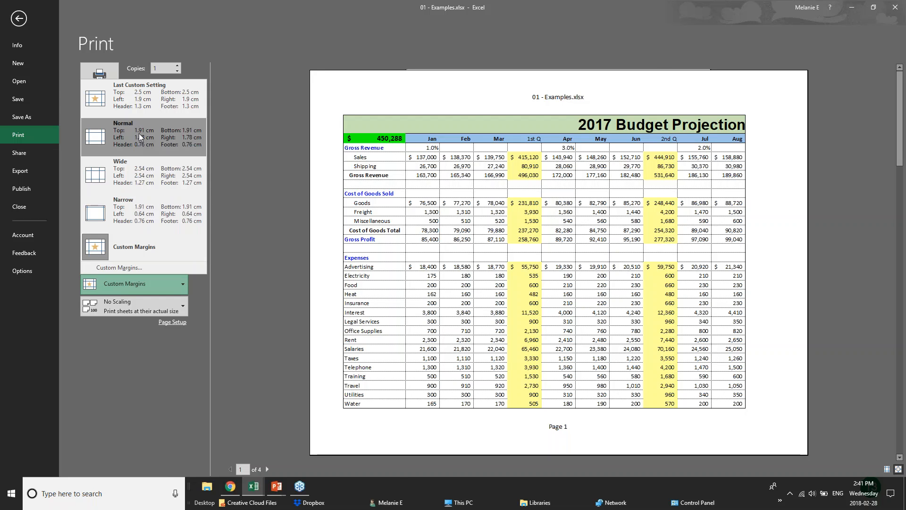
{"action": "left_click", "coordinate": [137, 212]}
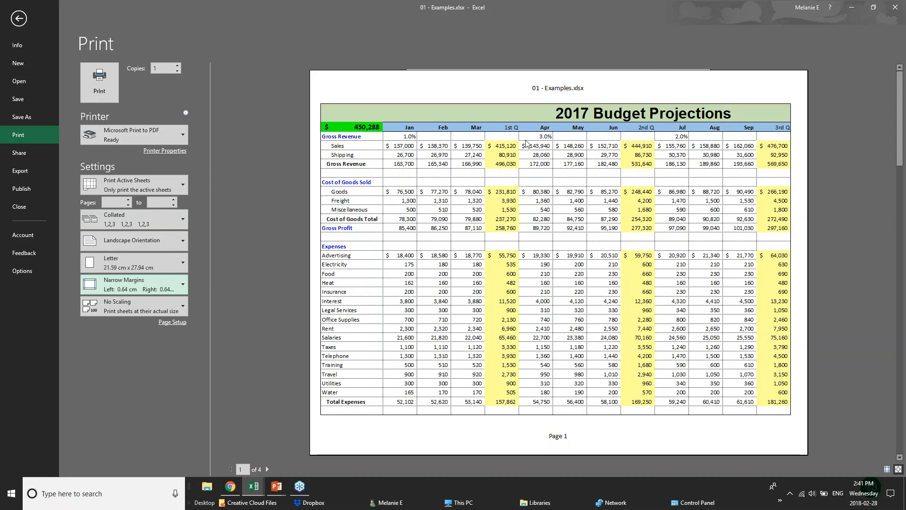
In the Page Setup options, scale the printout to fit 1 page wide by 1 tall.
{"action": "left_click", "coordinate": [171, 323]}
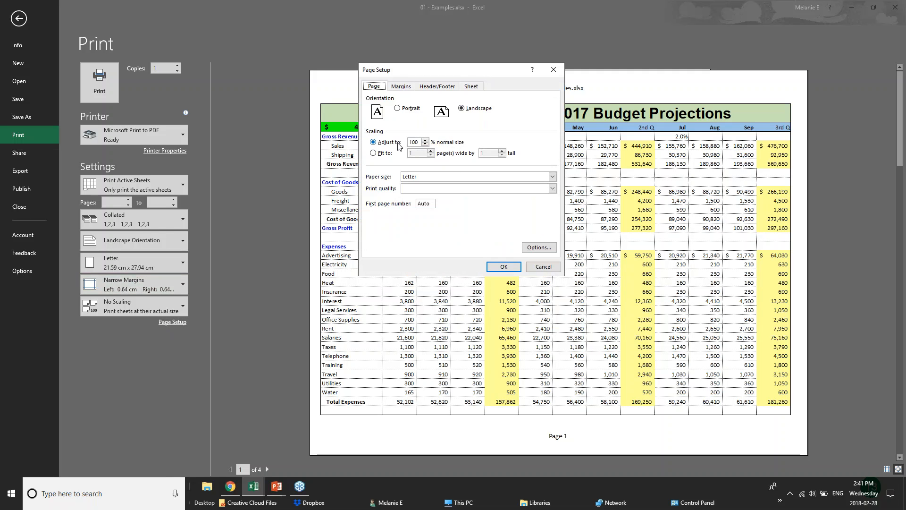
{"action": "left_click", "coordinate": [425, 144]}
{"action": "left_click", "coordinate": [425, 144]}
{"action": "left_click", "coordinate": [425, 140]}
{"action": "left_click", "coordinate": [425, 145]}
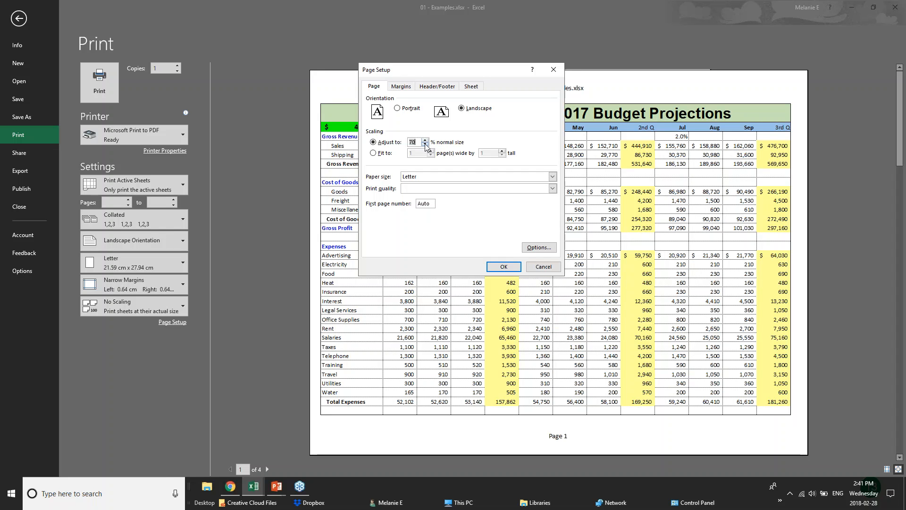
{"action": "left_click", "coordinate": [373, 153]}
Start a custom page header with BUDGET PROJECTIONS in its left section.
{"action": "left_click", "coordinate": [401, 86]}
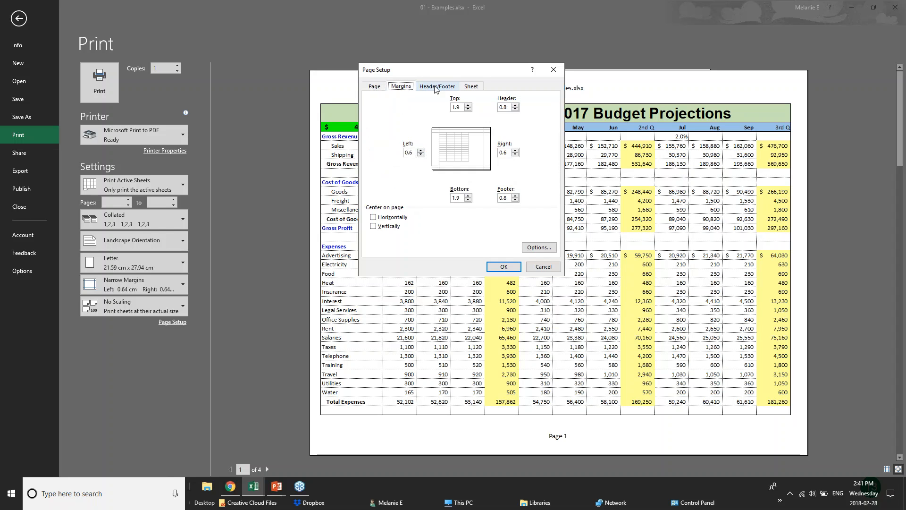
{"action": "left_click", "coordinate": [437, 86]}
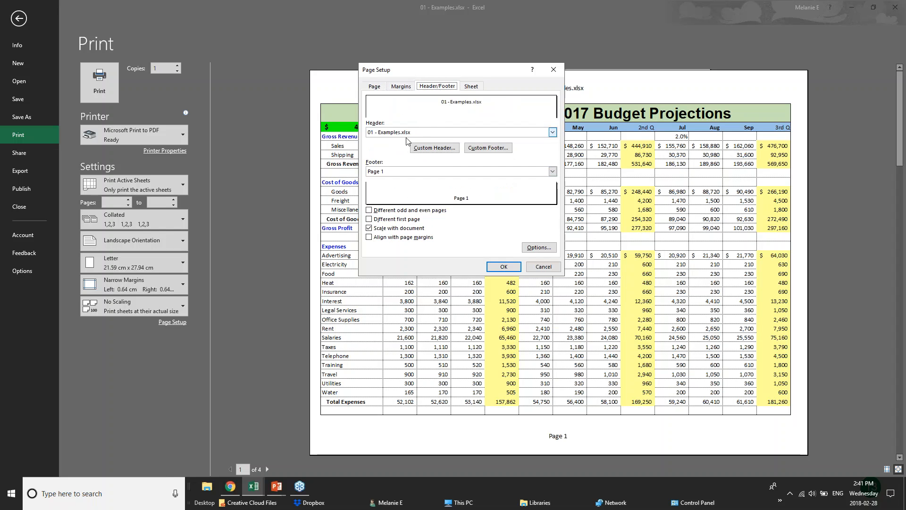
{"action": "left_click", "coordinate": [424, 134]}
{"action": "left_click", "coordinate": [424, 134]}
{"action": "left_click", "coordinate": [434, 147]}
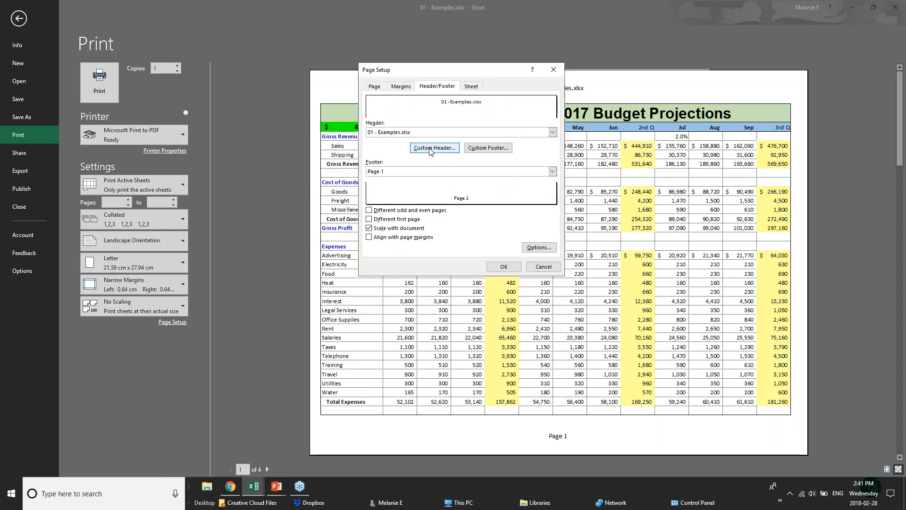
{"action": "type", "text": "BUDGET PROJECTIONS"}
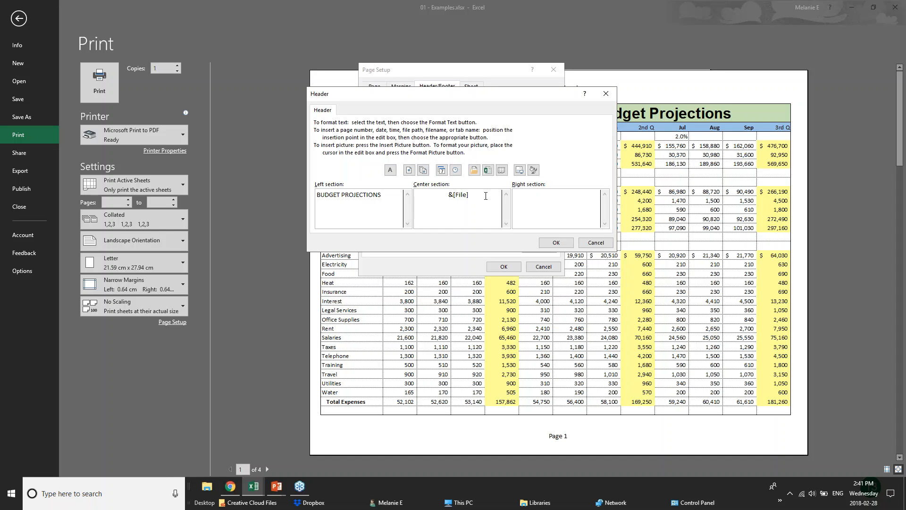
Replace the file name in the header's center section with CONFIDENTIAL and apply the page setup.
{"action": "left_click_drag", "start_coordinate": [469, 195], "coordinate": [415, 191]}
{"action": "type", "text": "CONFIDENTIAL"}
{"action": "left_click", "coordinate": [556, 242]}
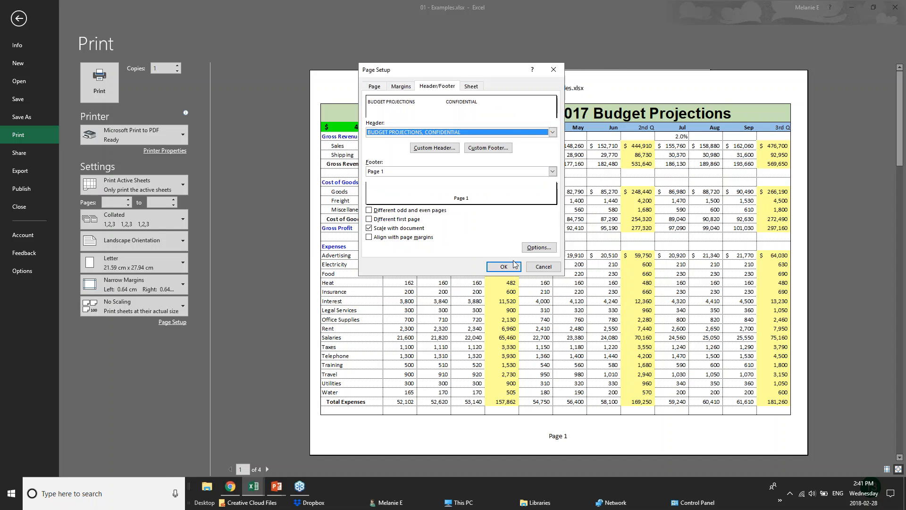
{"action": "left_click", "coordinate": [505, 266]}
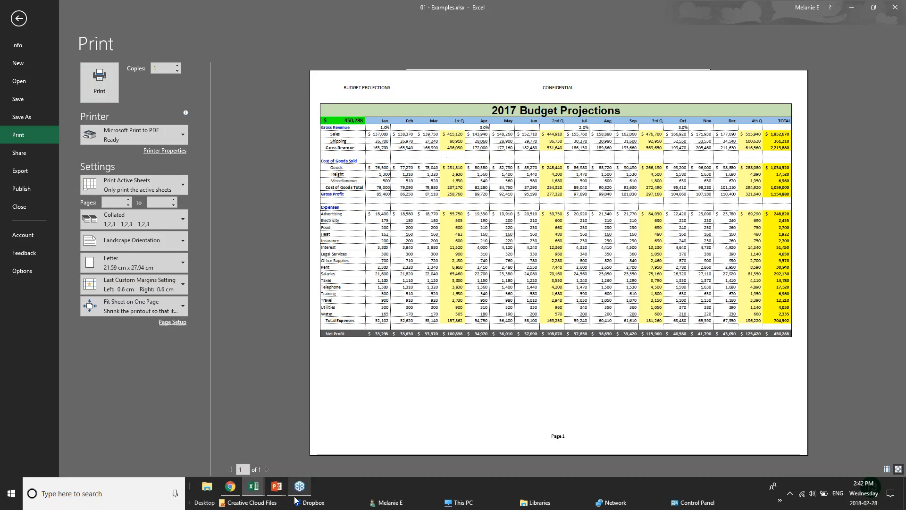
Switch to the PowerPoint slide show and advance to the Sharing & Security slide.
{"action": "mouse_move", "coordinate": [274, 493]}
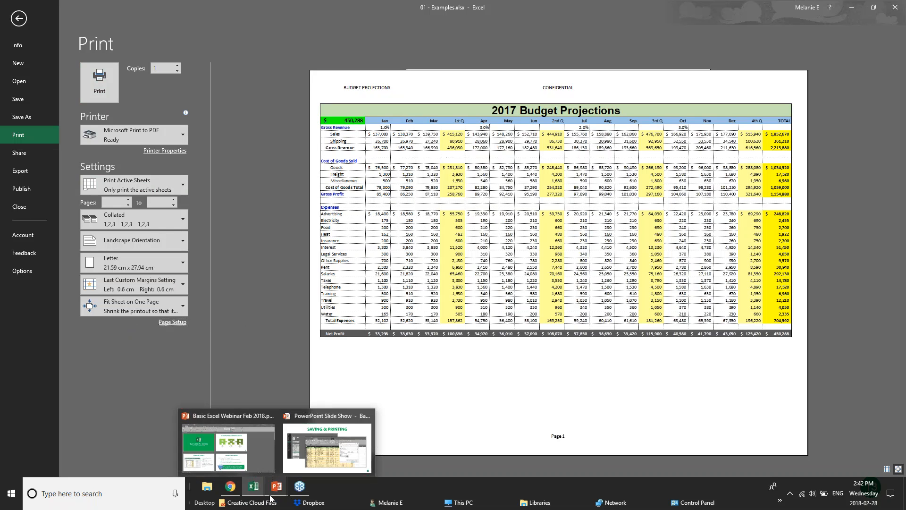
{"action": "left_click", "coordinate": [277, 494]}
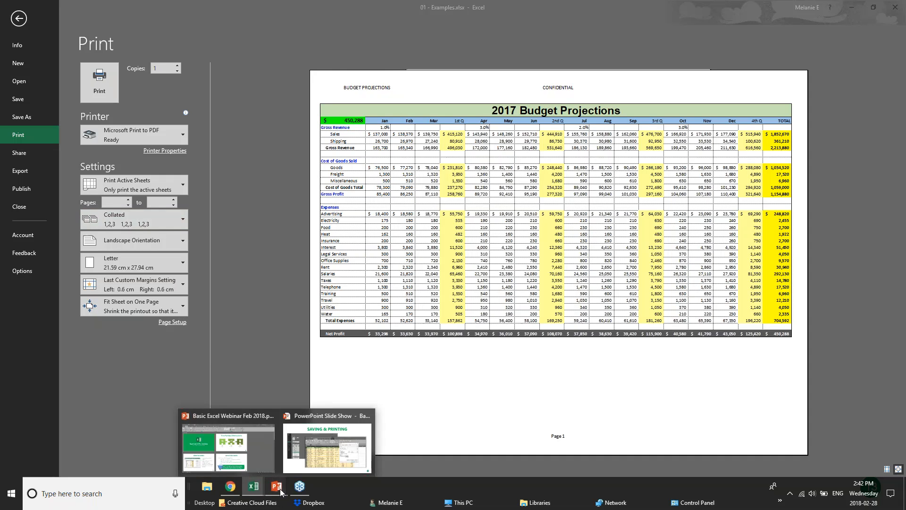
{"action": "left_click", "coordinate": [321, 455]}
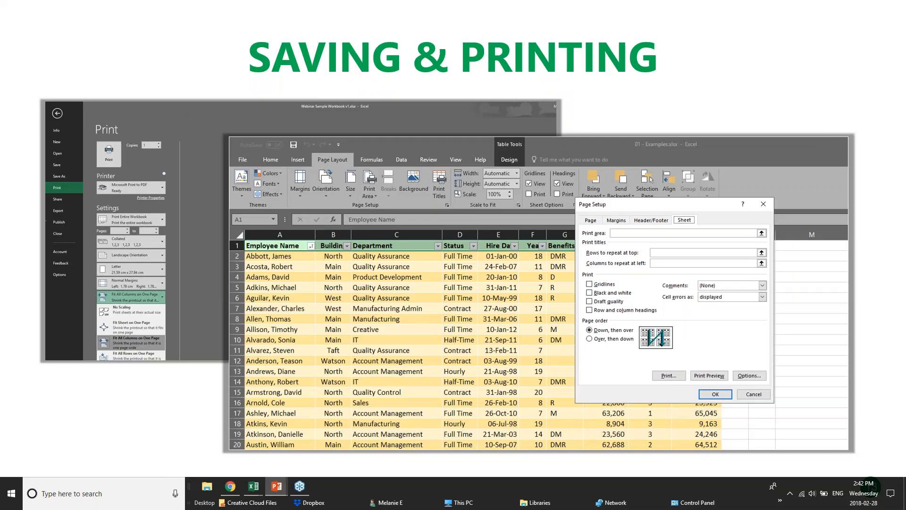
{"action": "key", "text": "Right"}
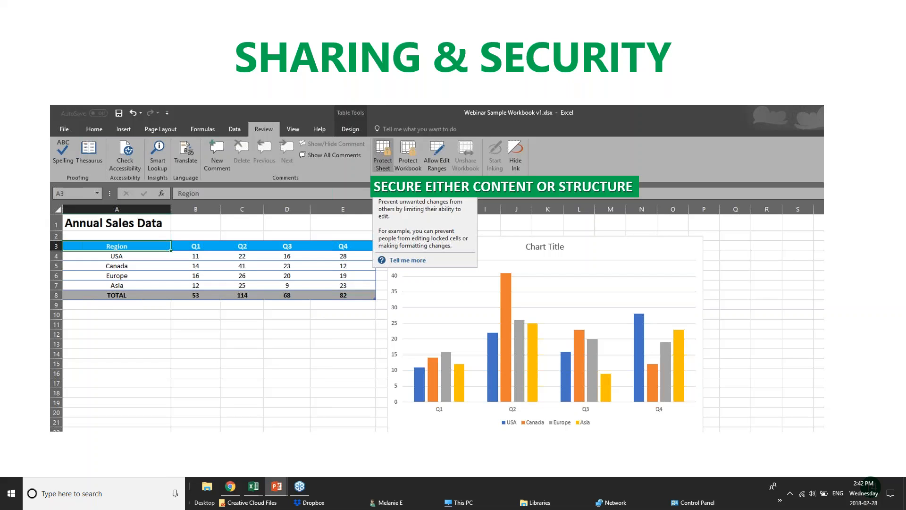
Switch back to the 01 - Examples workbook in Excel and return from the print settings to the worksheet.
{"action": "left_click", "coordinate": [236, 486]}
{"action": "mouse_move", "coordinate": [255, 487]}
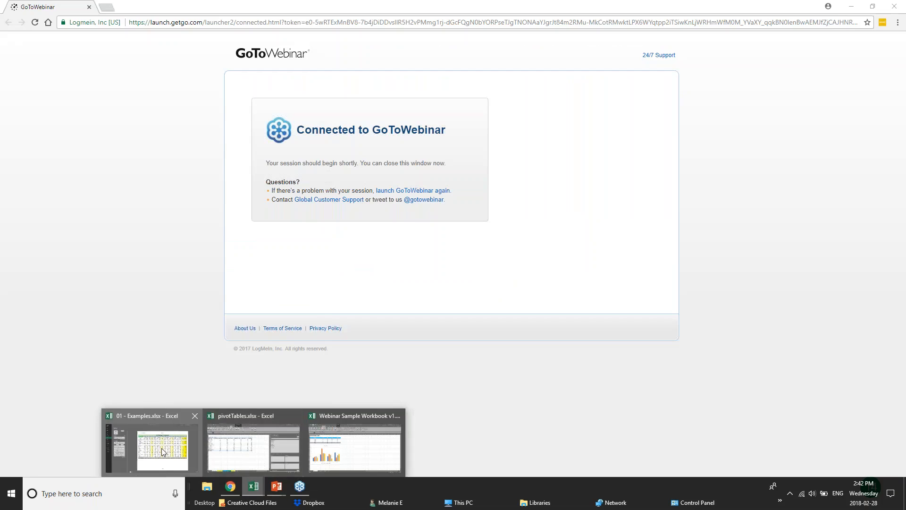
{"action": "left_click", "coordinate": [120, 441]}
{"action": "left_click", "coordinate": [15, 18]}
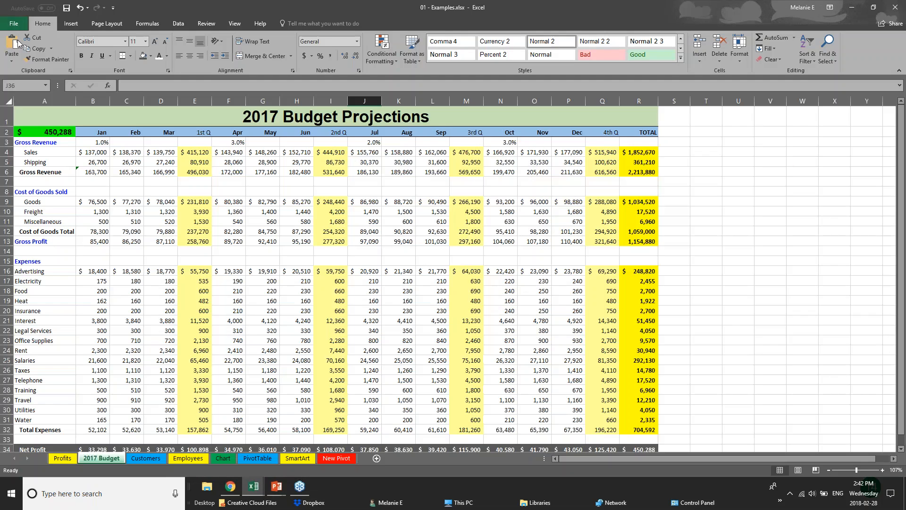
View the file password fields in the General Options for saving a copy to This PC, then close without saving.
{"action": "left_click", "coordinate": [22, 26]}
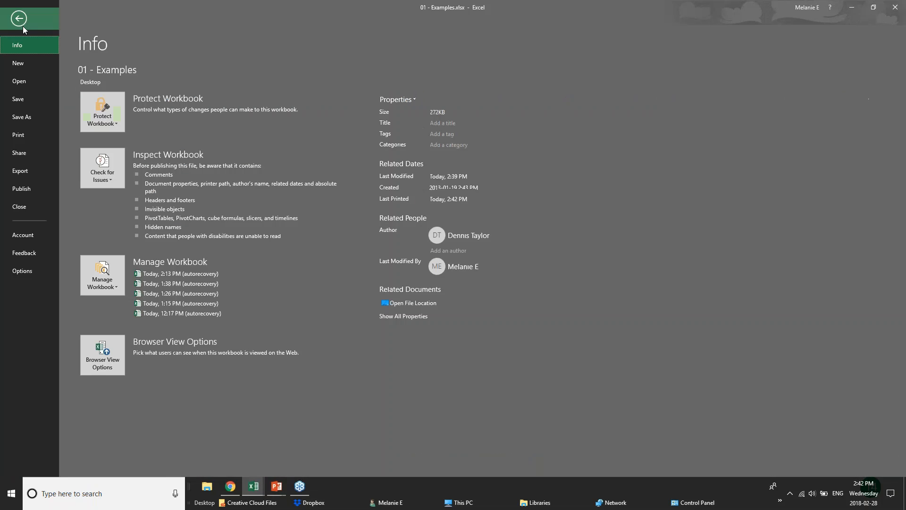
{"action": "left_click", "coordinate": [16, 116]}
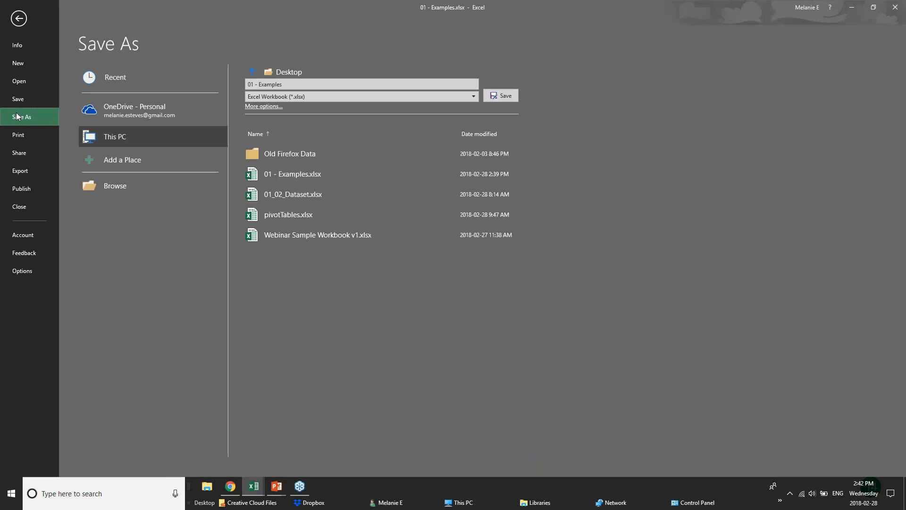
{"action": "left_click", "coordinate": [113, 116]}
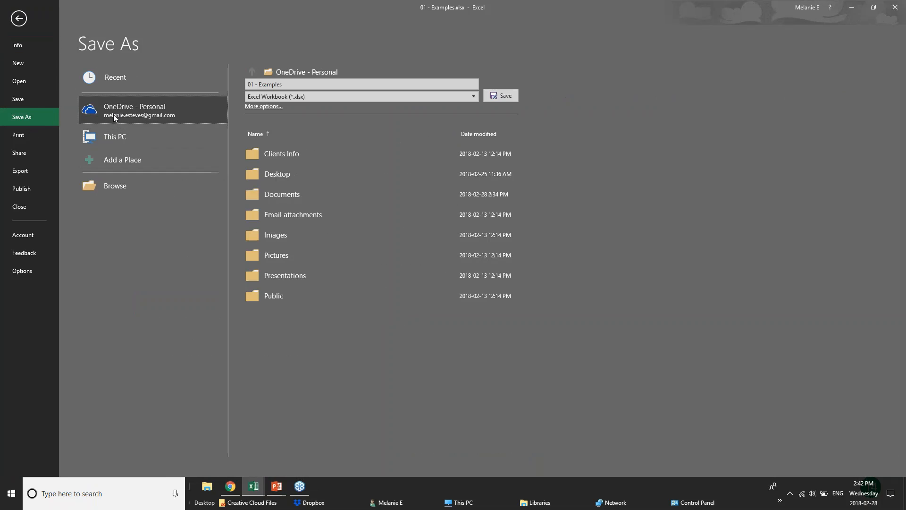
{"action": "left_click", "coordinate": [121, 139]}
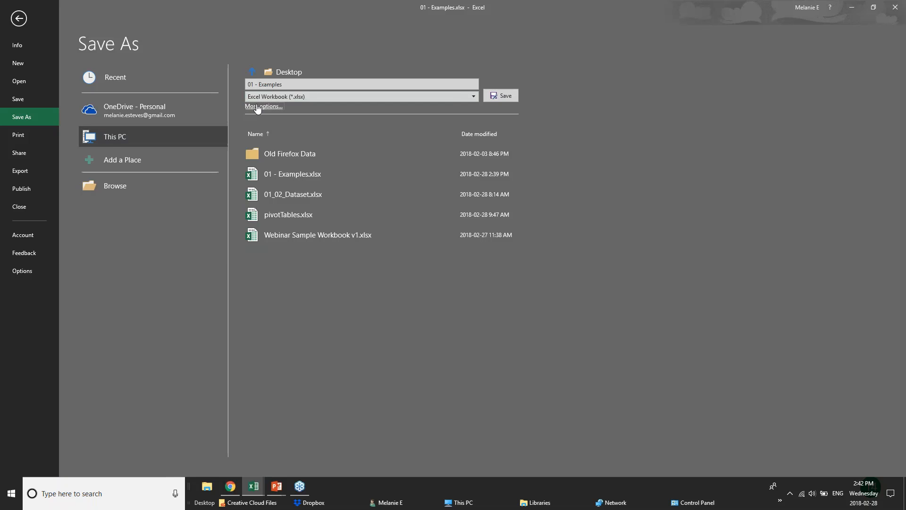
{"action": "left_click", "coordinate": [257, 107]}
{"action": "left_click", "coordinate": [328, 253]}
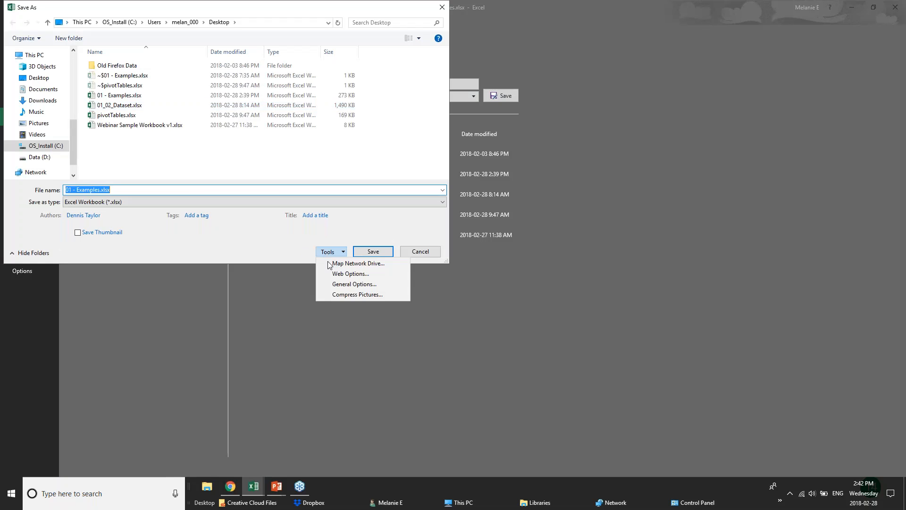
{"action": "left_click", "coordinate": [350, 282]}
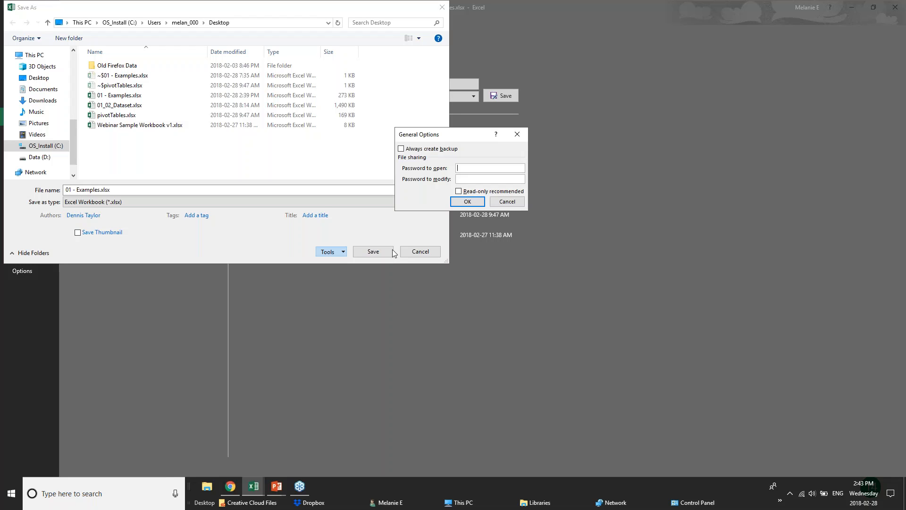
{"action": "left_click", "coordinate": [509, 202]}
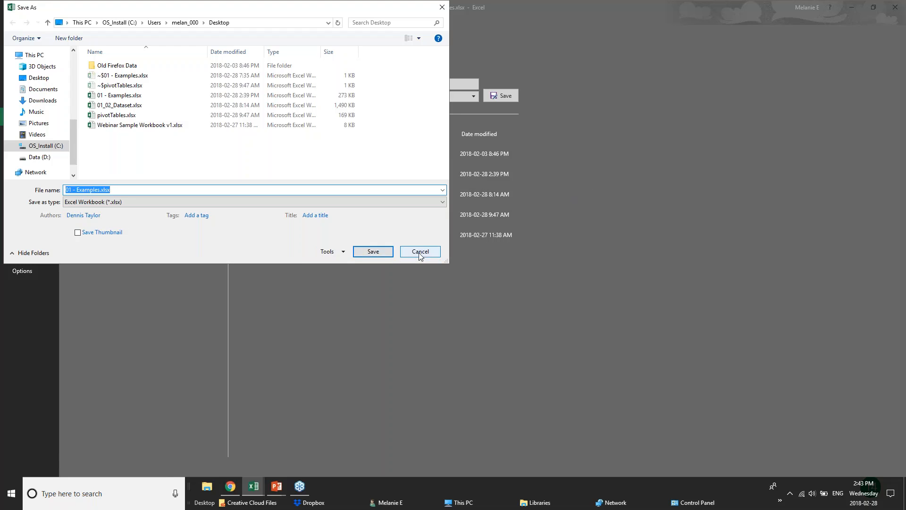
{"action": "left_click", "coordinate": [395, 253]}
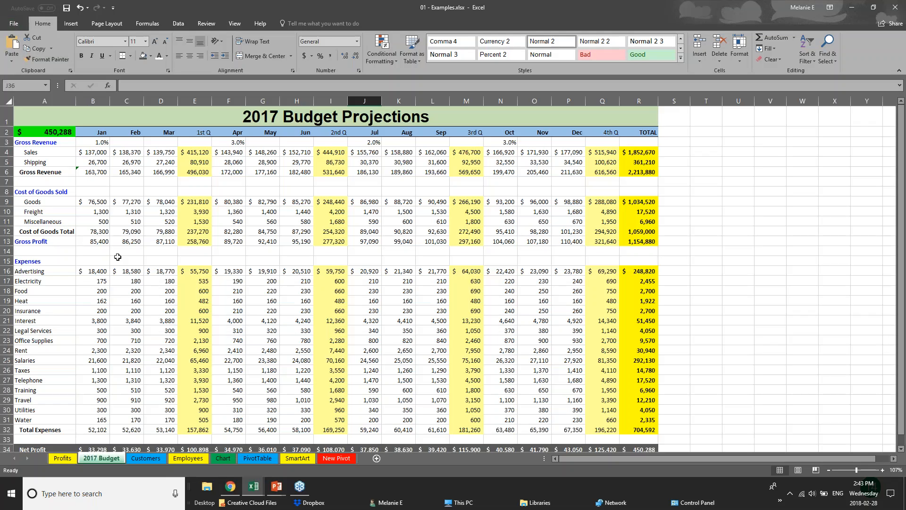
{"action": "left_click", "coordinate": [118, 257]}
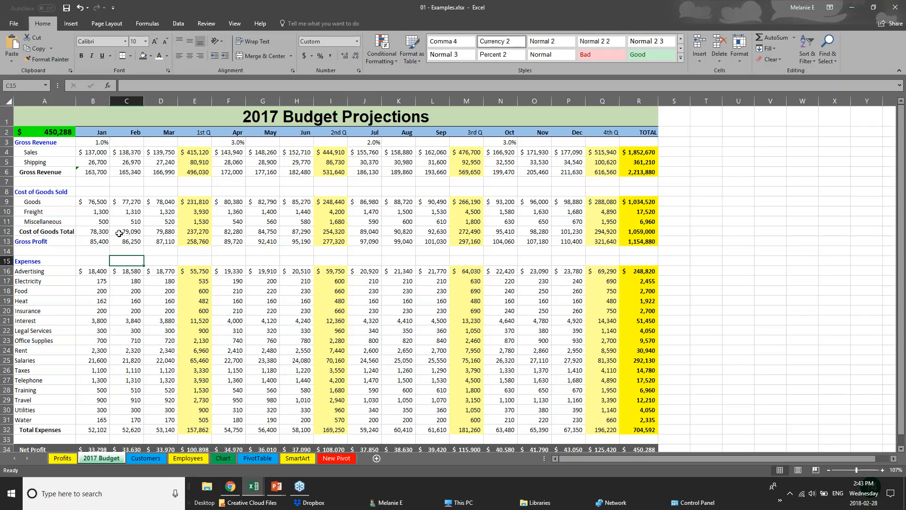
{"action": "left_click", "coordinate": [186, 229]}
{"action": "left_click", "coordinate": [196, 248]}
{"action": "left_click", "coordinate": [201, 240]}
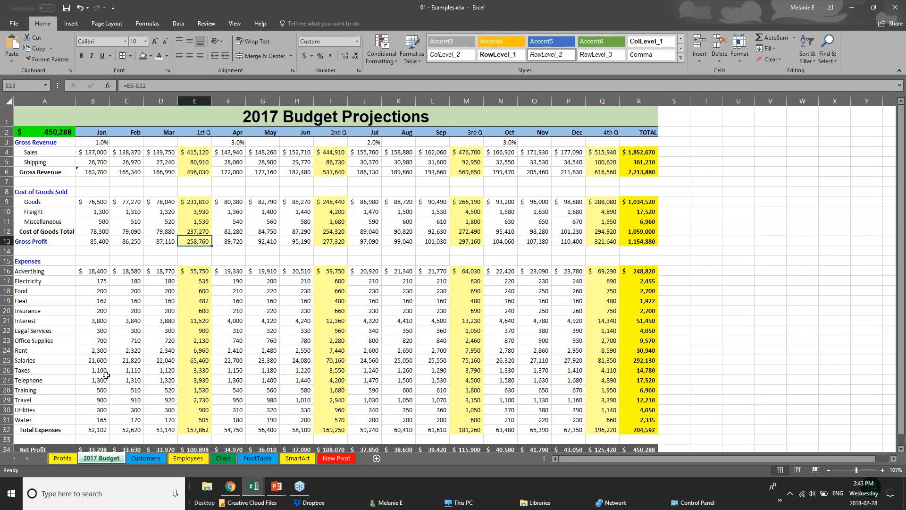
Go to the Employees sheet and return to the first rows of its table.
{"action": "left_click", "coordinate": [135, 458]}
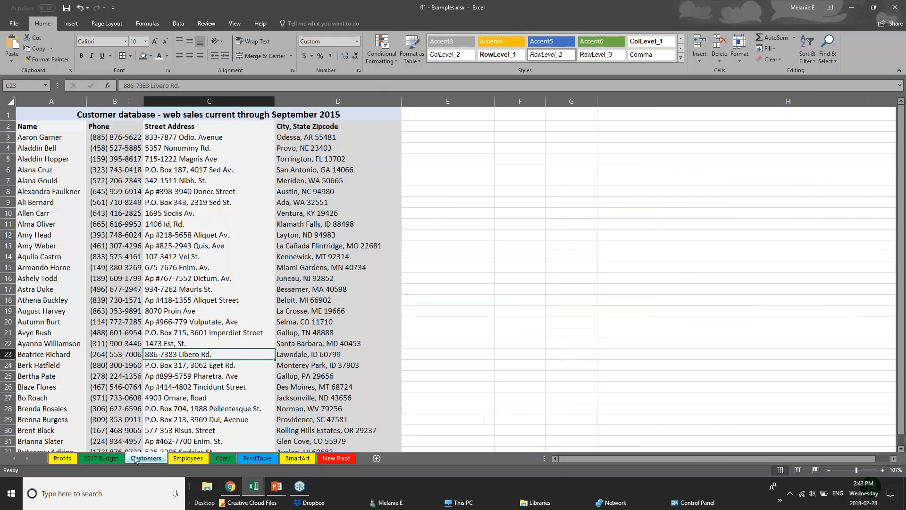
{"action": "left_click", "coordinate": [188, 458]}
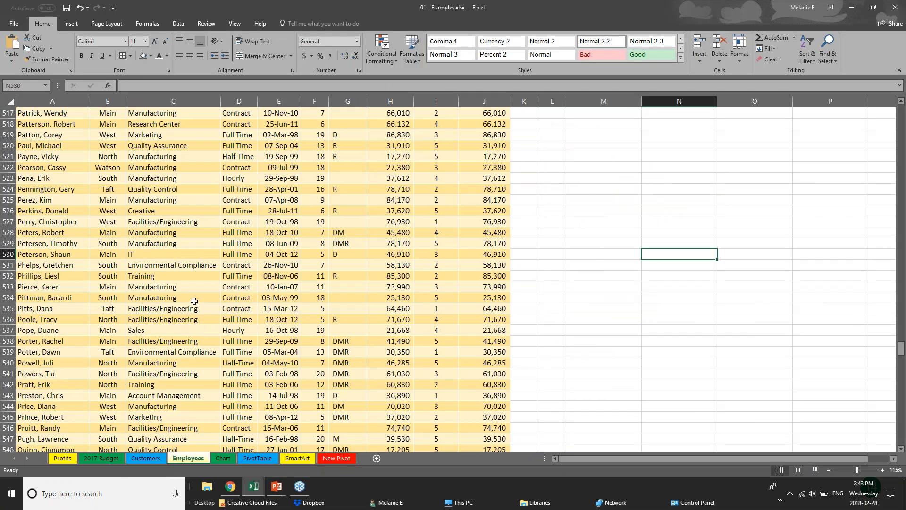
{"action": "scroll", "coordinate": [194, 301], "scroll_direction": "up", "scroll_amount": 20}
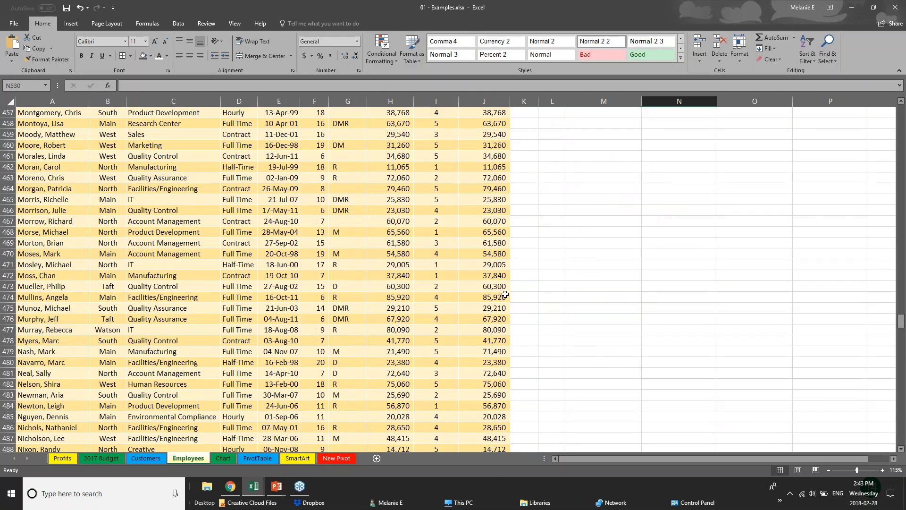
{"action": "left_click_drag", "start_coordinate": [902, 322], "coordinate": [902, 110]}
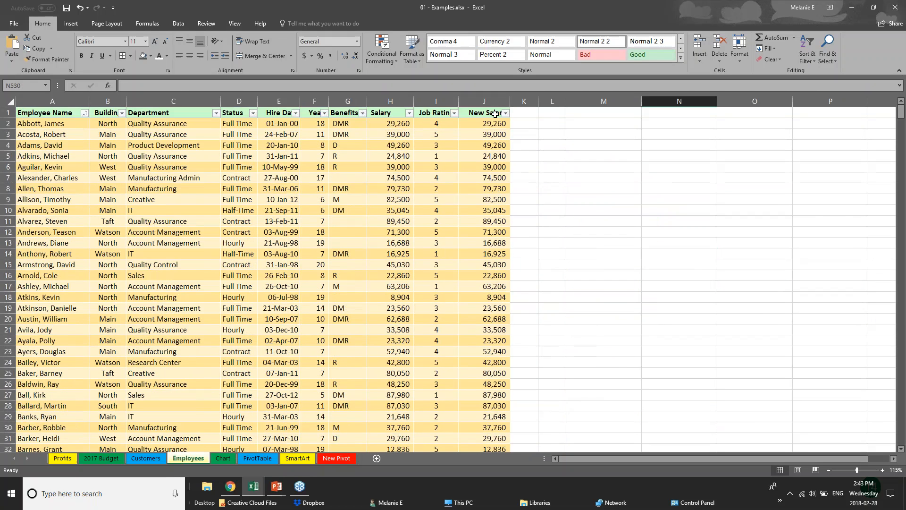
Examine the Salary values and the formulas in the New Salary column of the Employees table.
{"action": "left_click", "coordinate": [386, 116]}
{"action": "left_click", "coordinate": [390, 125]}
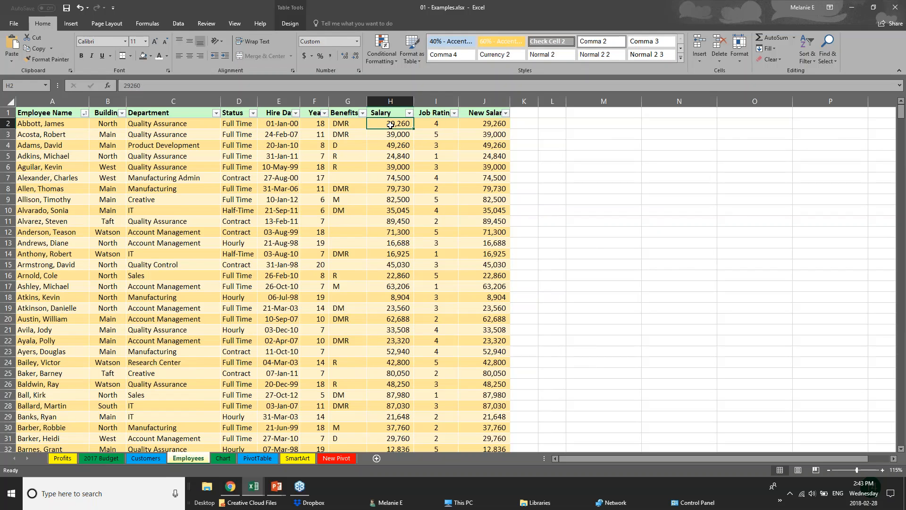
{"action": "left_click", "coordinate": [492, 123]}
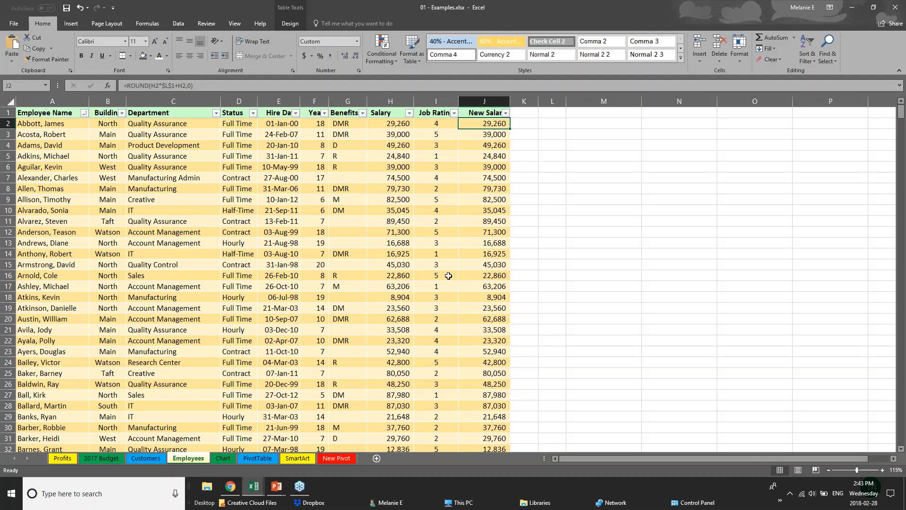
{"action": "left_click", "coordinate": [267, 301]}
{"action": "left_click", "coordinate": [478, 113]}
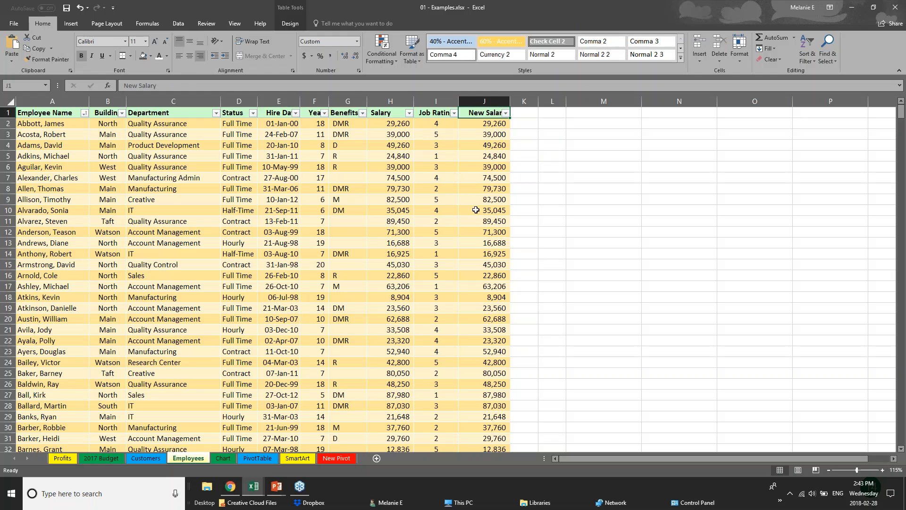
{"action": "left_click", "coordinate": [501, 124]}
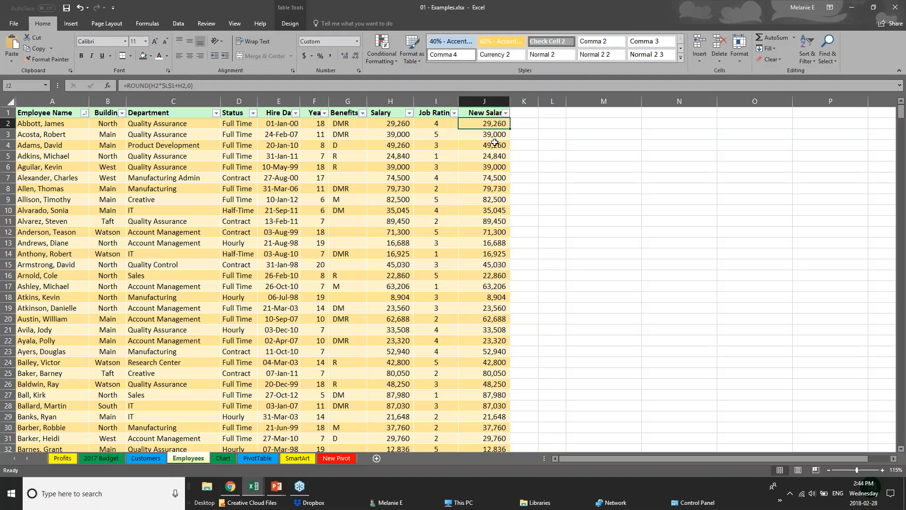
{"action": "left_click", "coordinate": [494, 143]}
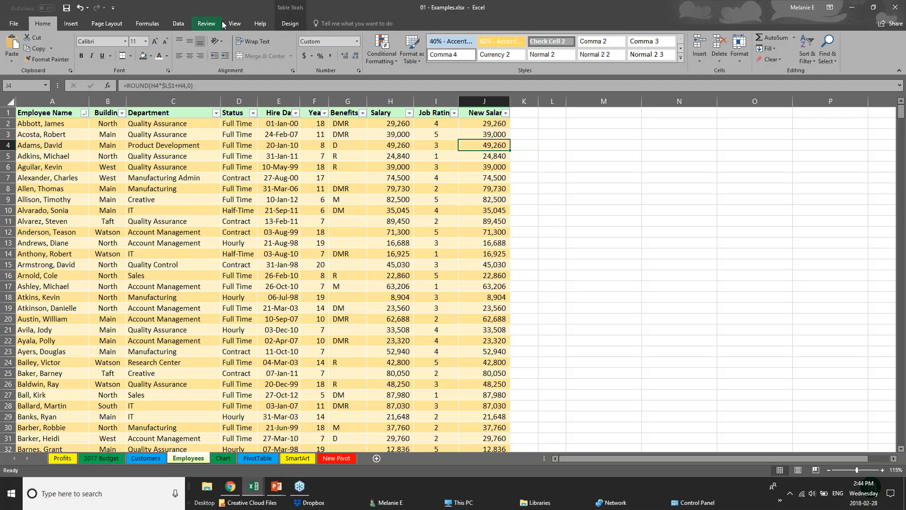
{"action": "left_click", "coordinate": [234, 26]}
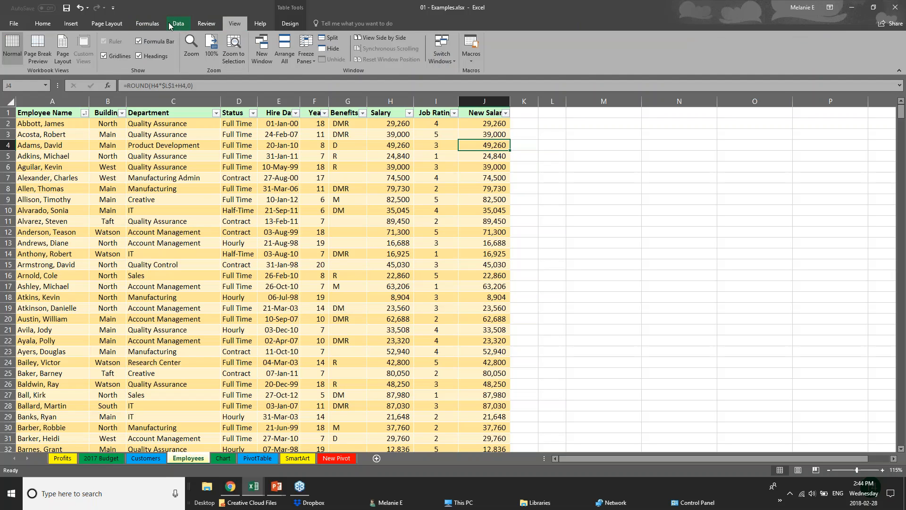
{"action": "left_click", "coordinate": [173, 24]}
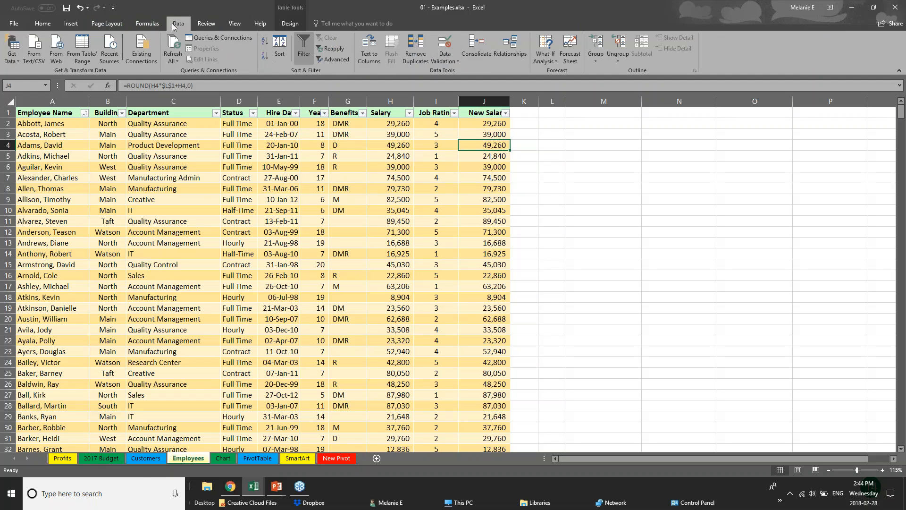
{"action": "left_click", "coordinate": [72, 24]}
{"action": "left_click", "coordinate": [107, 24]}
{"action": "left_click", "coordinate": [147, 24]}
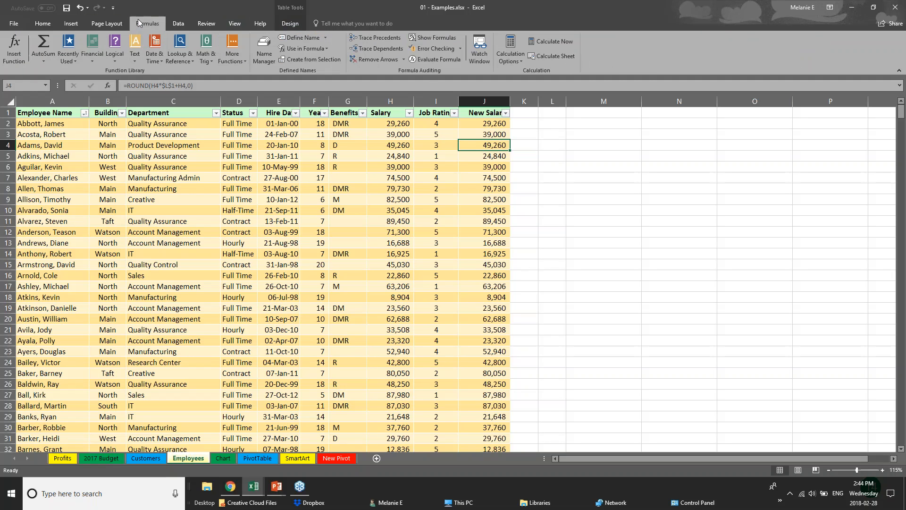
{"action": "left_click", "coordinate": [392, 210]}
{"action": "left_click", "coordinate": [178, 21]}
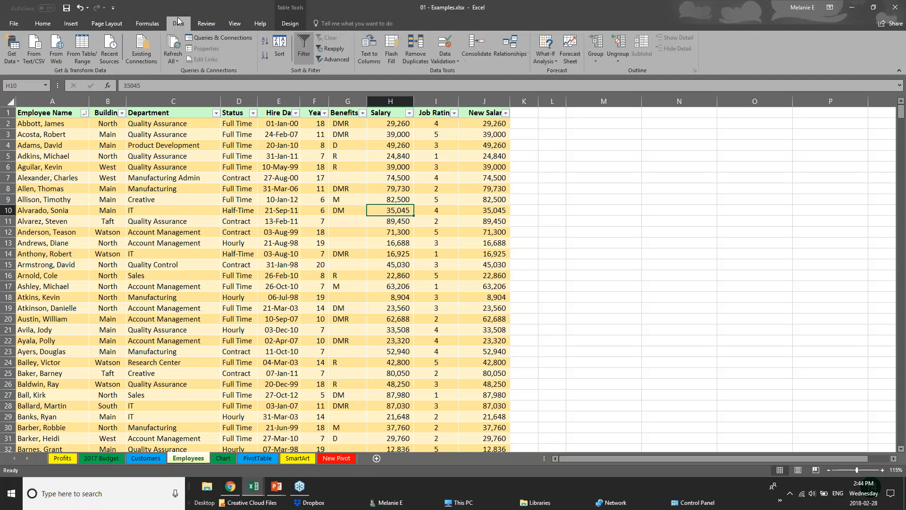
Try protecting the Employees sheet with the Salary column selected, entering a password to unprotect the sheet, and cancel the protection.
{"action": "left_click", "coordinate": [206, 26]}
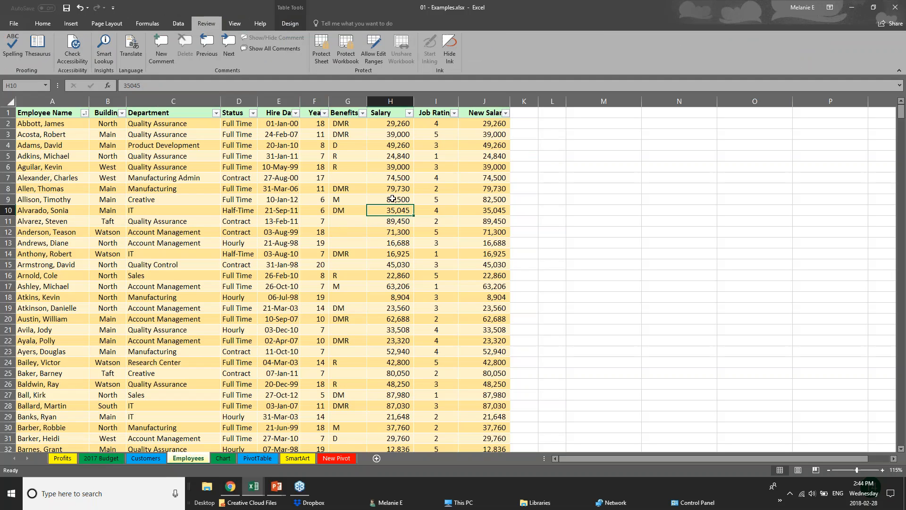
{"action": "left_click", "coordinate": [390, 124]}
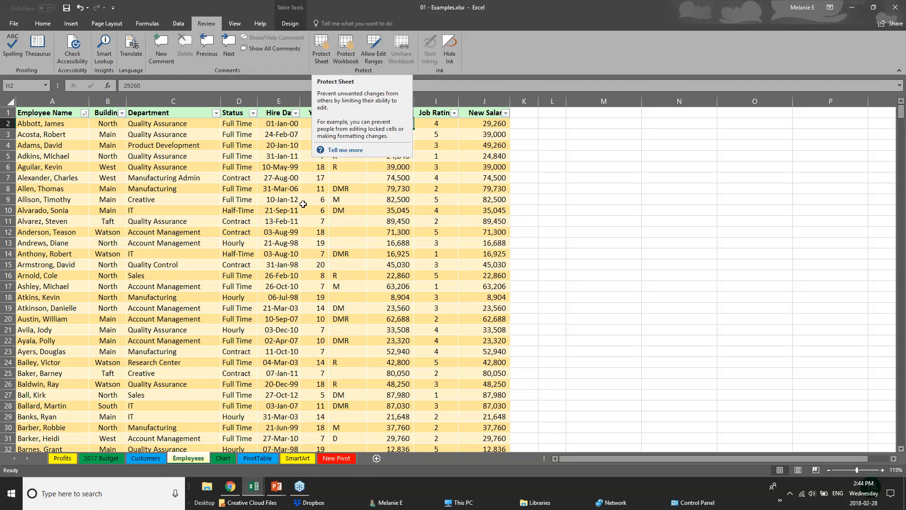
{"action": "left_click", "coordinate": [303, 202]}
{"action": "left_click_drag", "start_coordinate": [490, 113], "coordinate": [514, 231]}
{"action": "left_click", "coordinate": [394, 99]}
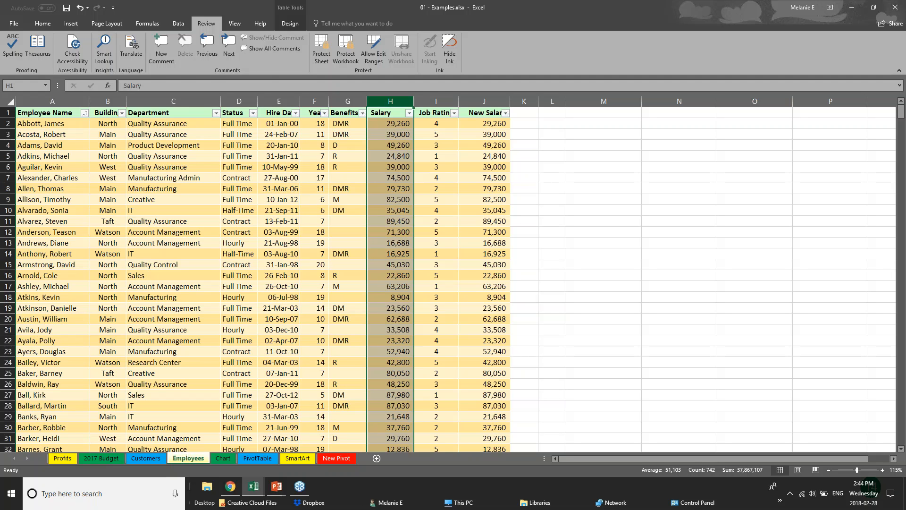
{"action": "left_click", "coordinate": [319, 57]}
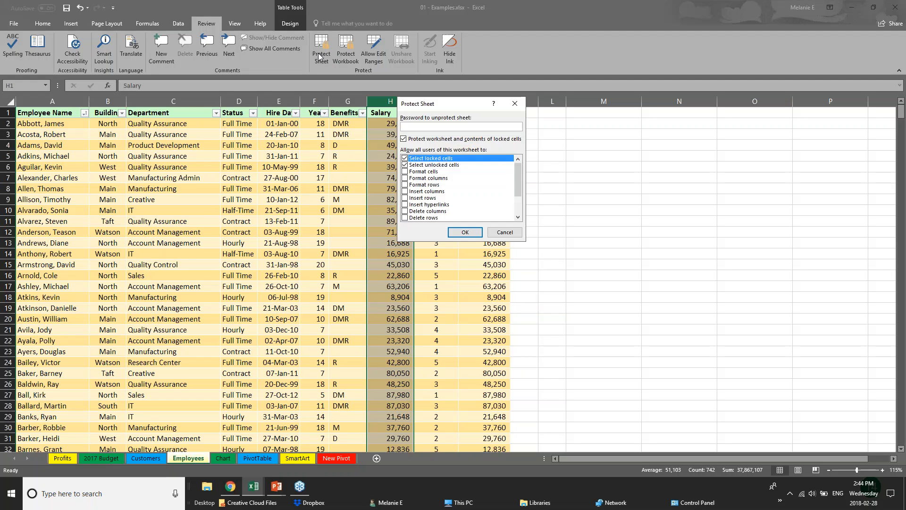
{"action": "type", "text": "pa"}
{"action": "left_click", "coordinate": [505, 231]}
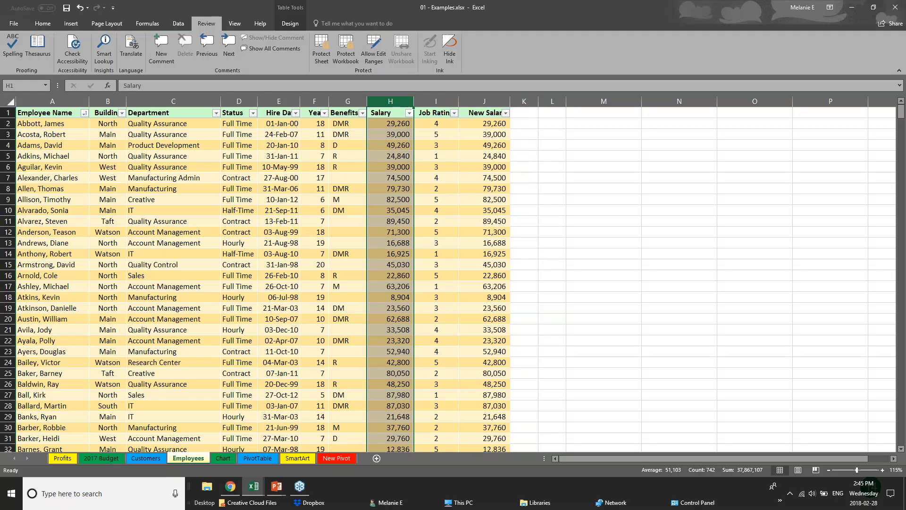
{"action": "left_click", "coordinate": [265, 381]}
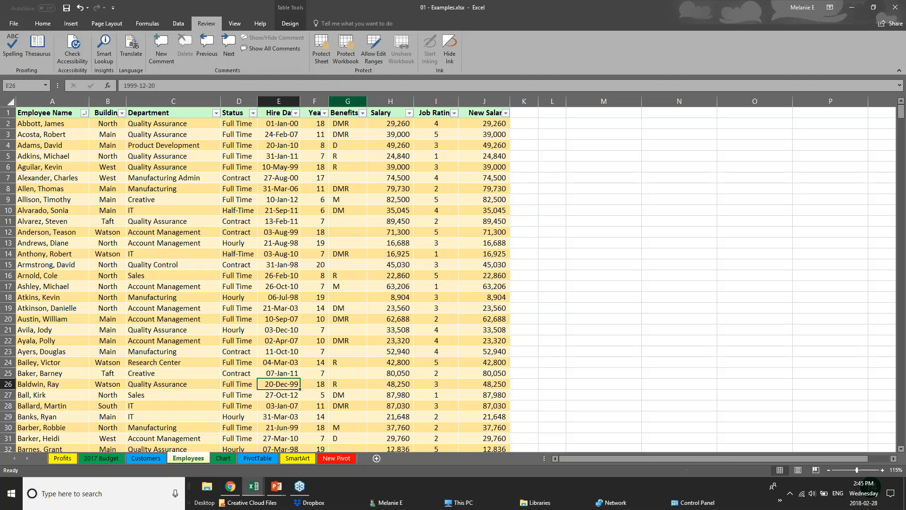
Try sheet protection with an unprotect password, disallowing Select locked cells and allowing Edit objects, and cancel it.
{"action": "left_click", "coordinate": [323, 60]}
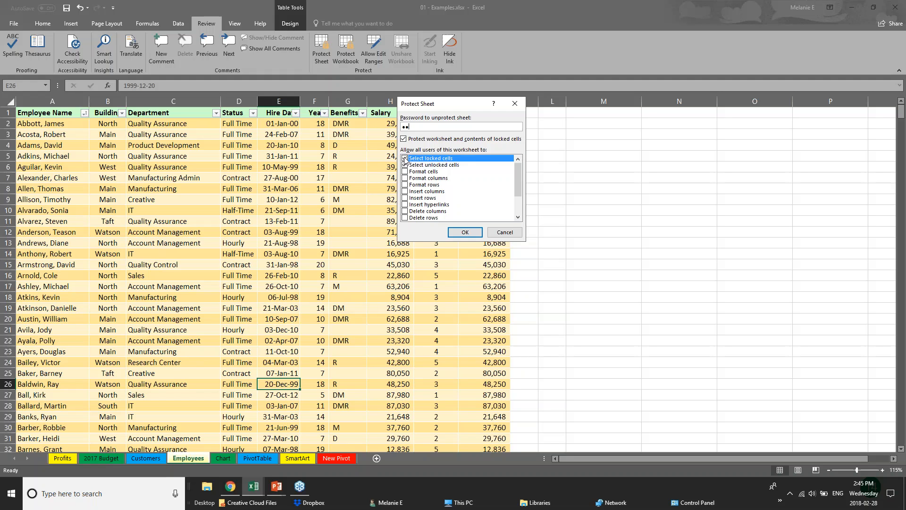
{"action": "left_click", "coordinate": [405, 159]}
{"action": "left_click_drag", "start_coordinate": [517, 182], "coordinate": [515, 199]}
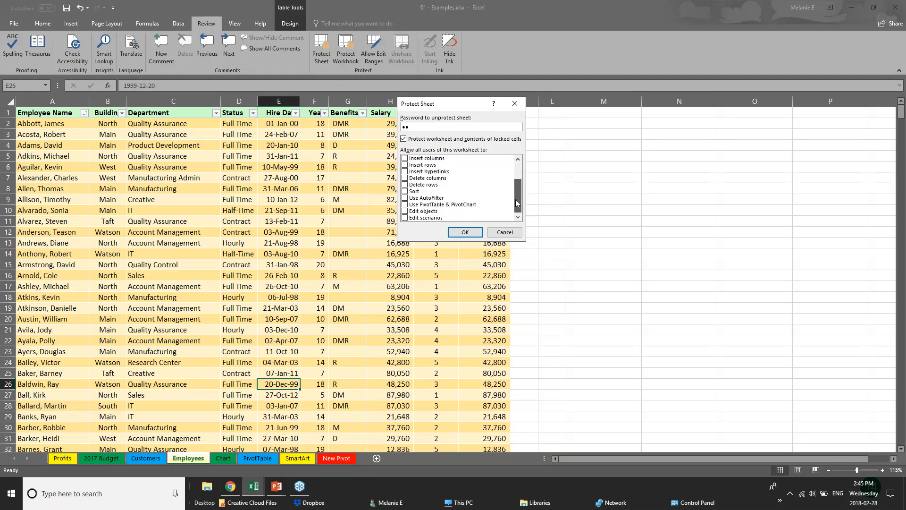
{"action": "left_click", "coordinate": [404, 211]}
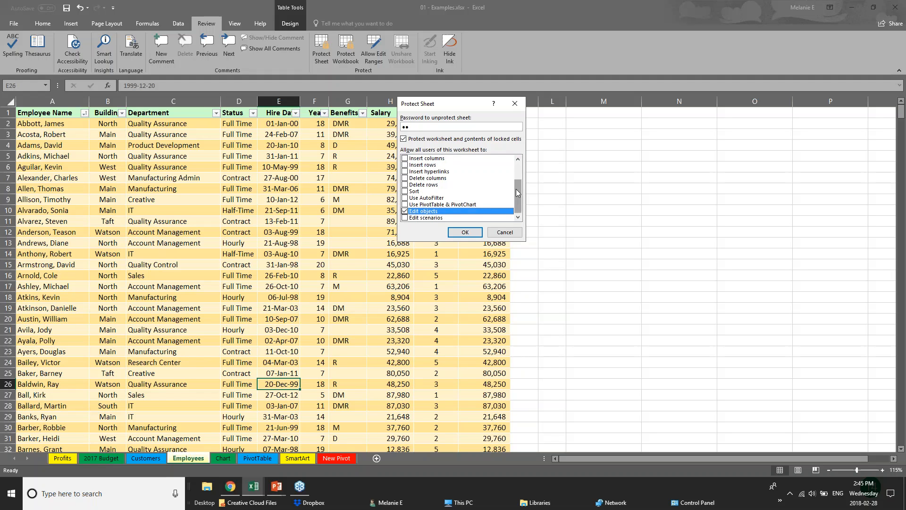
{"action": "left_click_drag", "start_coordinate": [517, 189], "coordinate": [517, 170]}
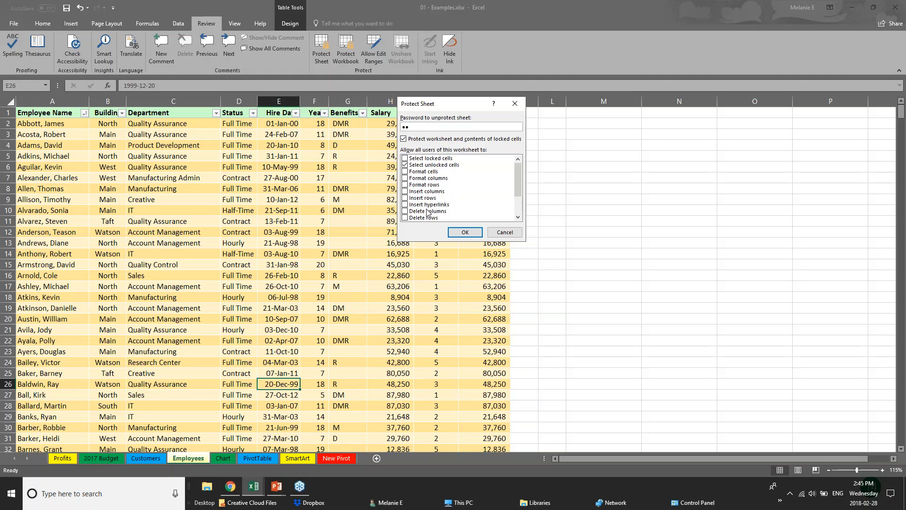
{"action": "left_click", "coordinate": [504, 232]}
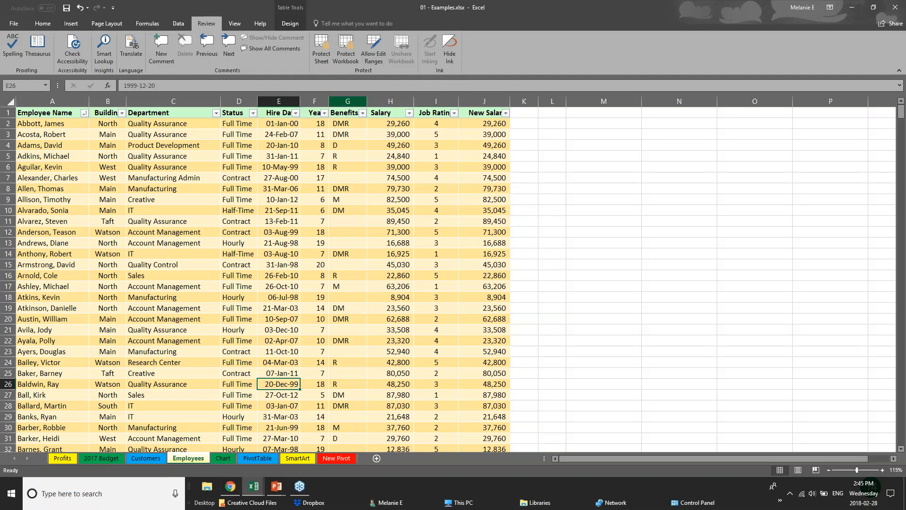
View the Protect Workbook options for structure and windows, and close them without protecting the workbook.
{"action": "left_click", "coordinate": [394, 203]}
{"action": "left_click", "coordinate": [385, 170]}
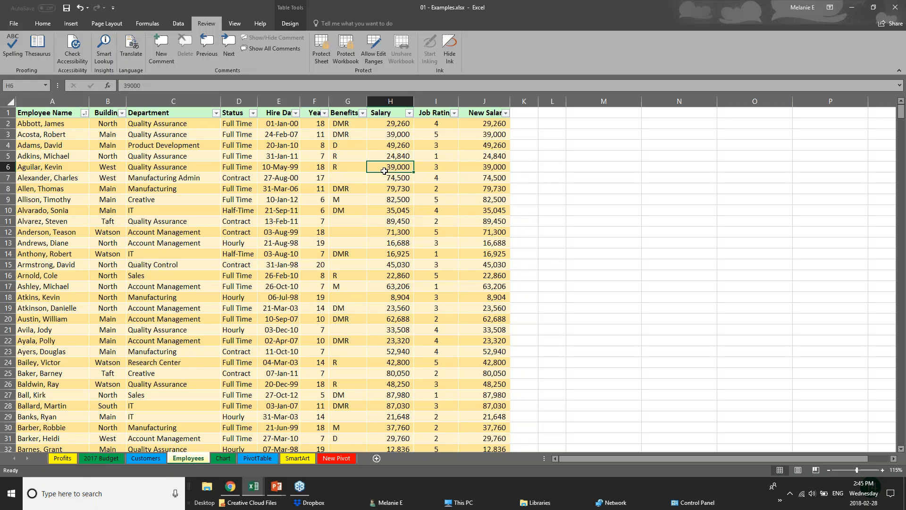
{"action": "left_click", "coordinate": [346, 59]}
{"action": "left_click", "coordinate": [504, 204]}
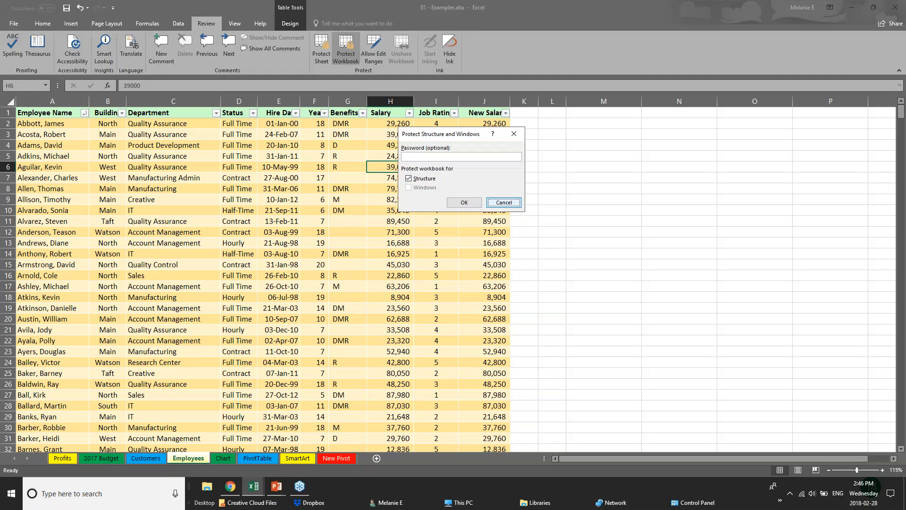
{"action": "left_click", "coordinate": [345, 52]}
{"action": "key", "text": "Escape"}
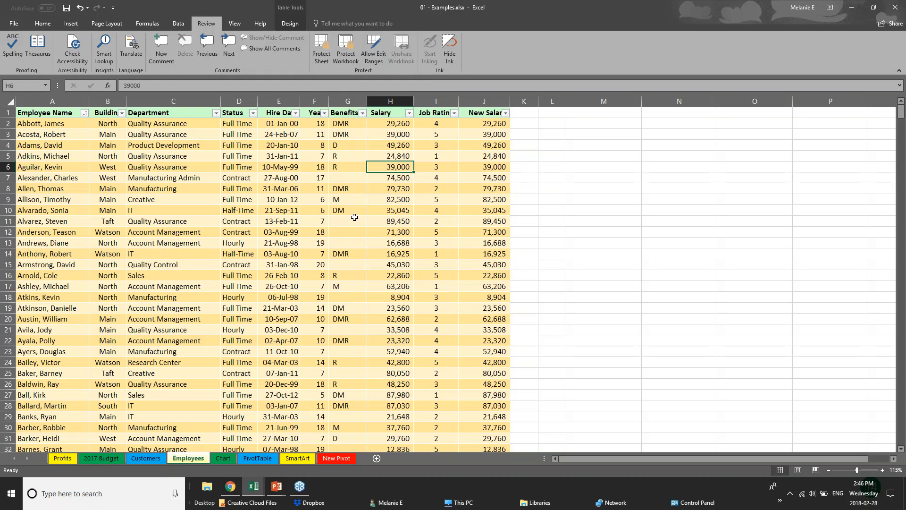
Hide the Salary and New Salary columns of the Employees table.
{"action": "left_click", "coordinate": [279, 101]}
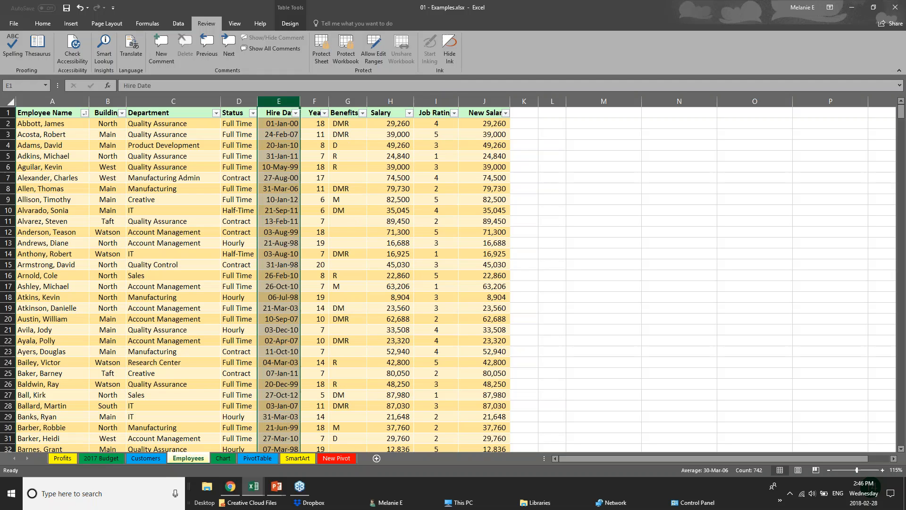
{"action": "left_click", "coordinate": [322, 101]}
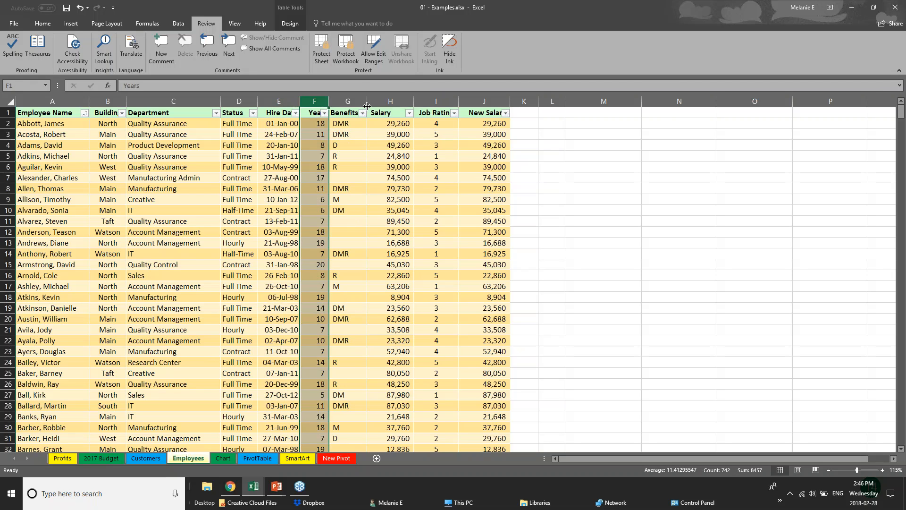
{"action": "left_click", "coordinate": [395, 102]}
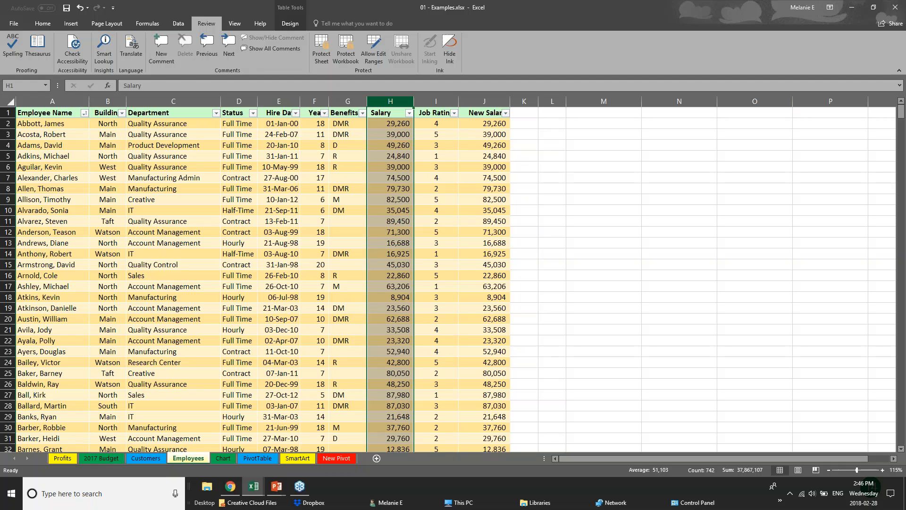
{"action": "right_click", "coordinate": [396, 102]}
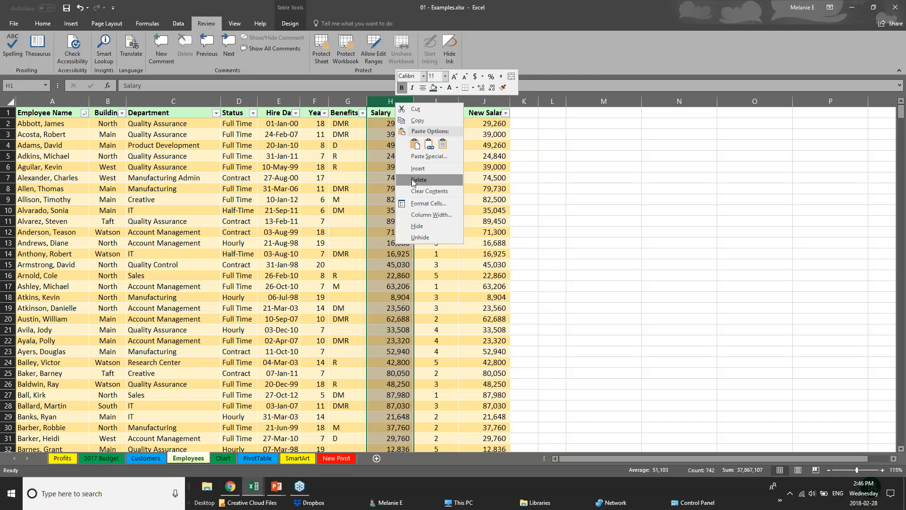
{"action": "left_click", "coordinate": [423, 224]}
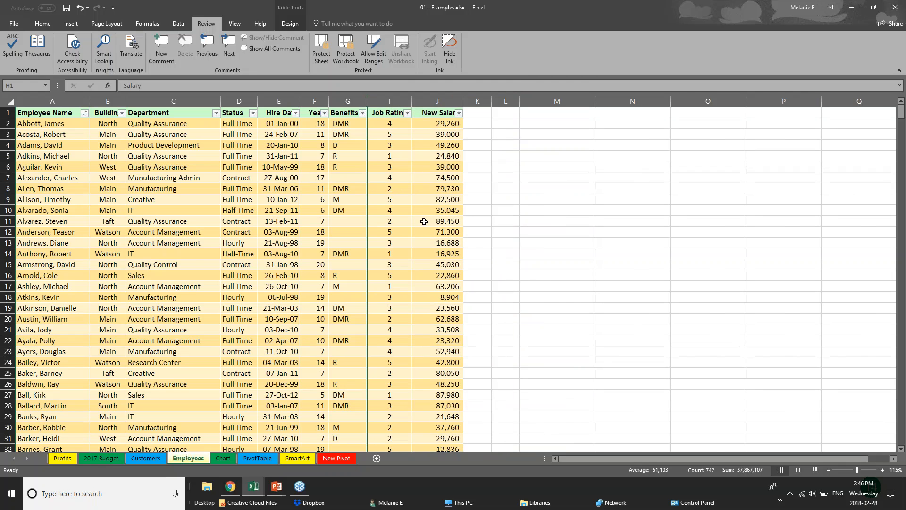
{"action": "left_click", "coordinate": [427, 97]}
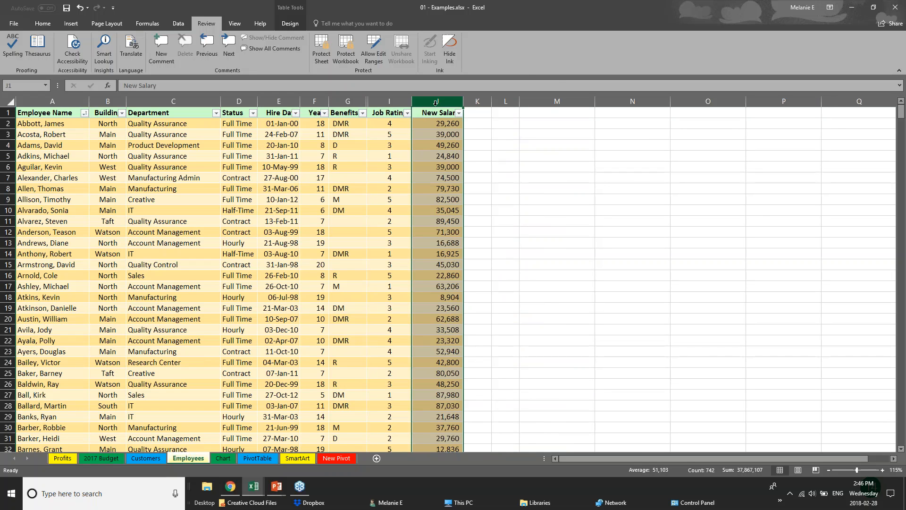
{"action": "right_click", "coordinate": [434, 103]}
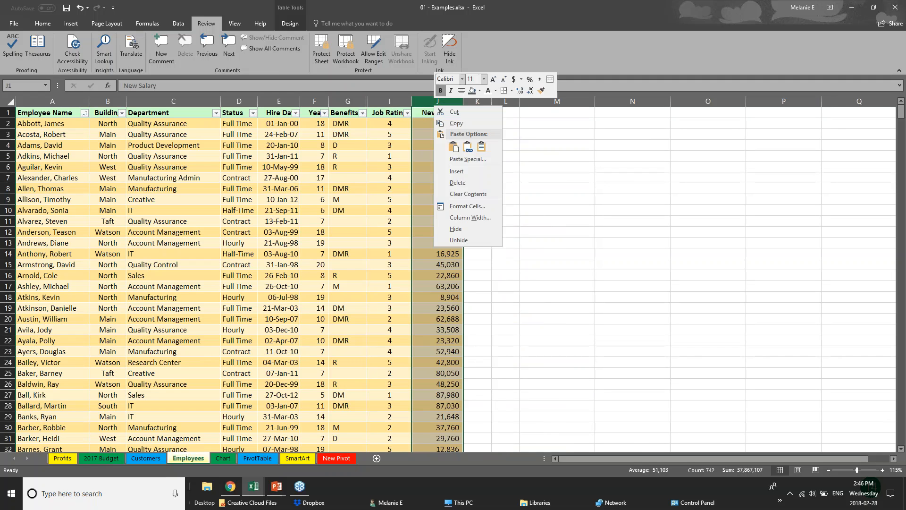
{"action": "left_click", "coordinate": [456, 229]}
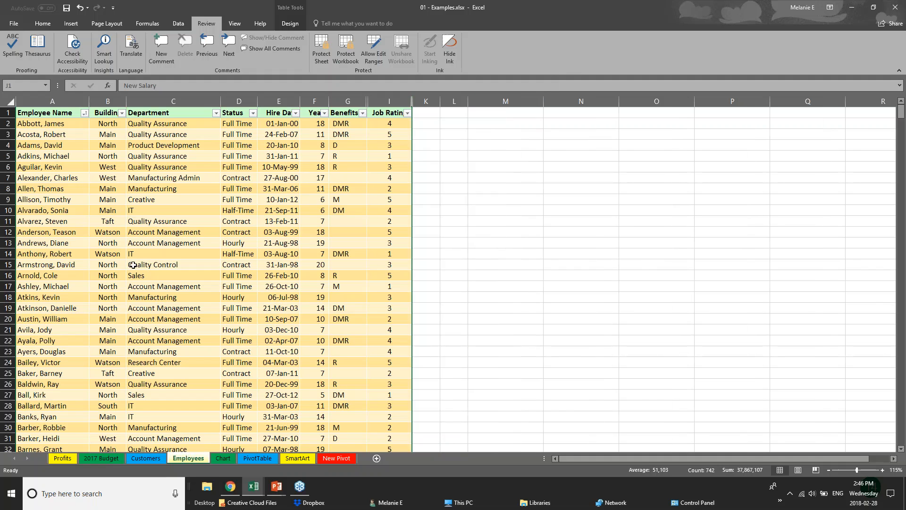
Protect the workbook's structure with a password, entering it again to confirm.
{"action": "left_click", "coordinate": [351, 47]}
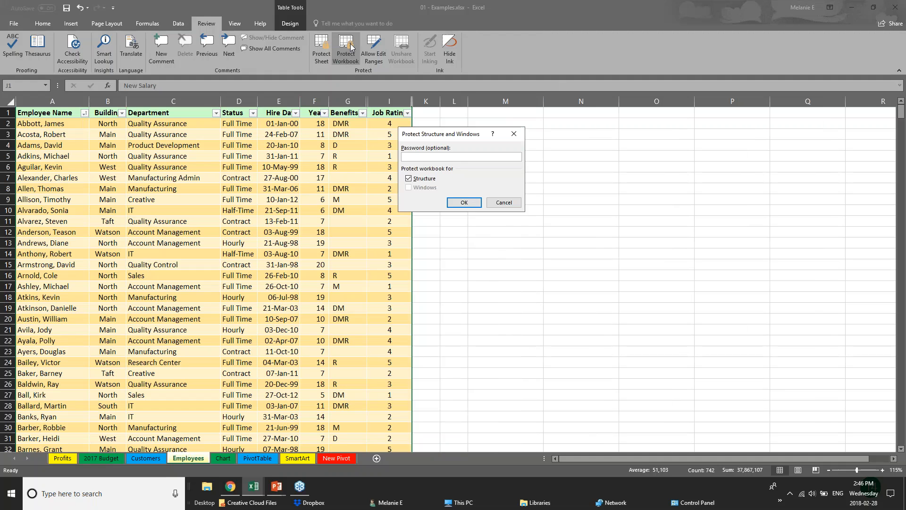
{"action": "key", "text": "Return"}
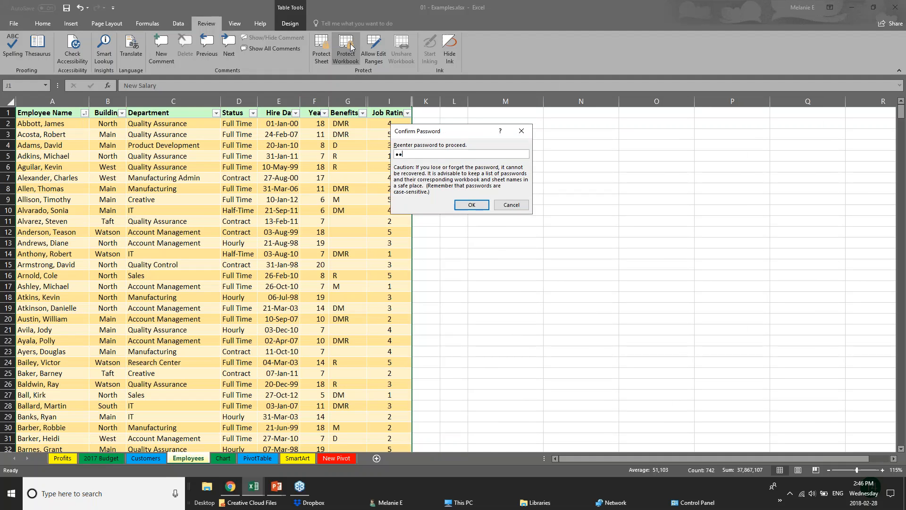
{"action": "key", "text": "Return"}
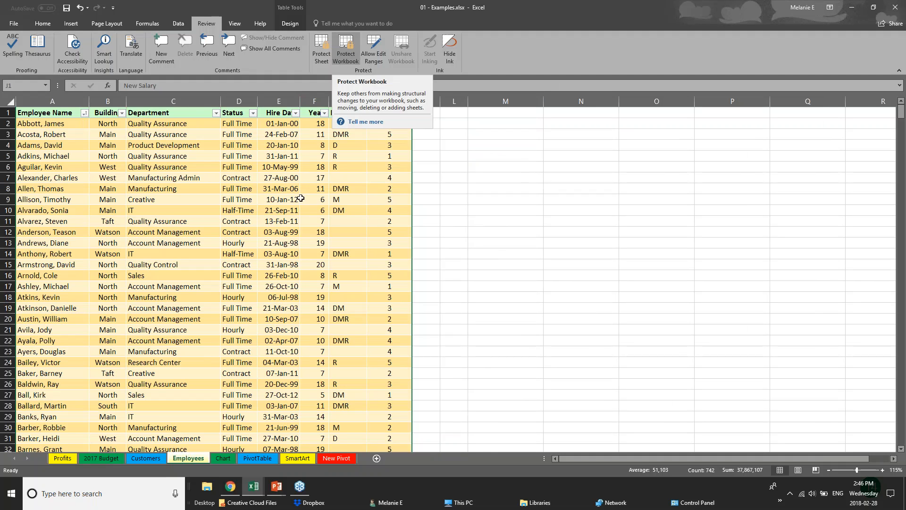
Check whether cells in different columns of the Employees table can still be selected under workbook protection.
{"action": "left_click", "coordinate": [325, 198]}
{"action": "left_click", "coordinate": [351, 188]}
{"action": "left_click", "coordinate": [113, 166]}
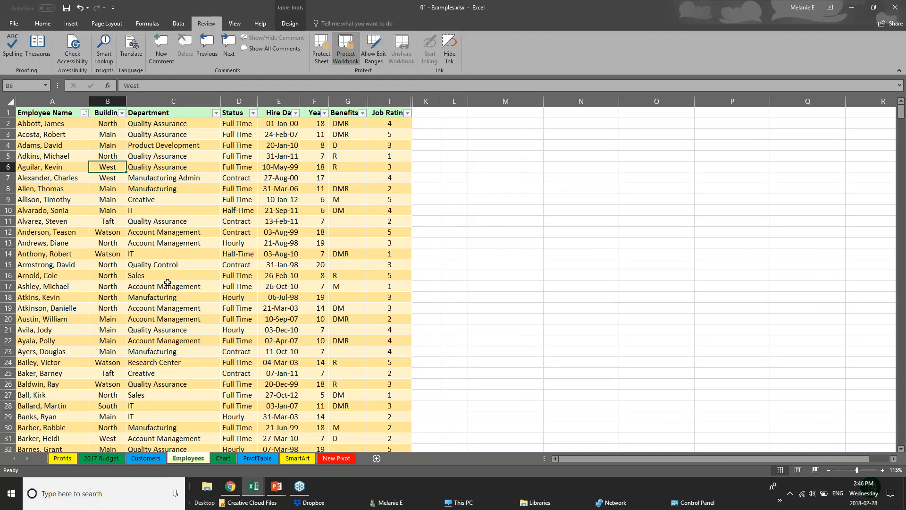
{"action": "left_click", "coordinate": [18, 330]}
{"action": "left_click", "coordinate": [132, 254]}
{"action": "left_click", "coordinate": [100, 194]}
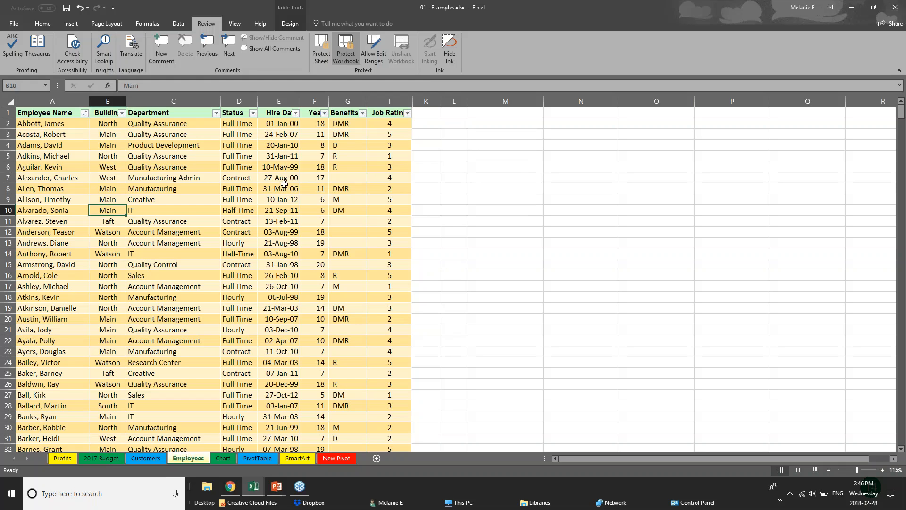
{"action": "left_click", "coordinate": [269, 264]}
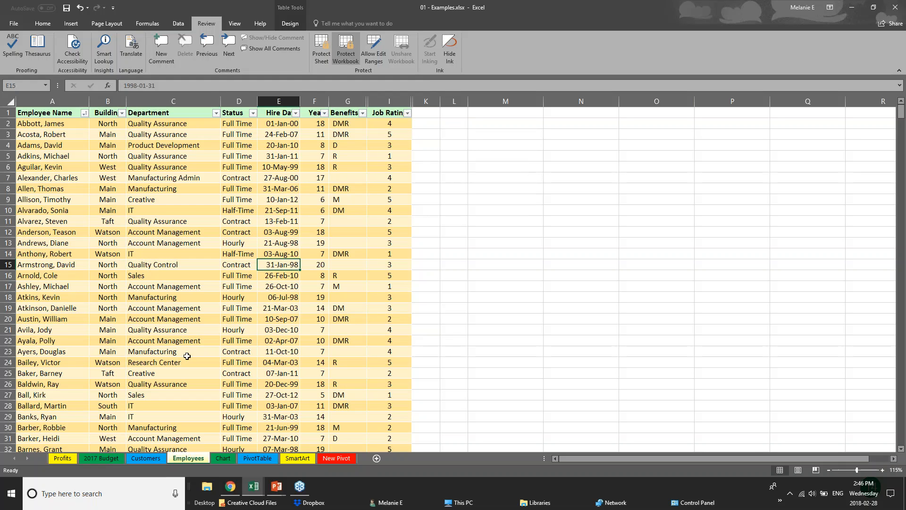
{"action": "left_click", "coordinate": [348, 101]}
{"action": "left_click", "coordinate": [285, 158]}
{"action": "left_click", "coordinate": [198, 167]}
{"action": "left_click", "coordinate": [238, 199]}
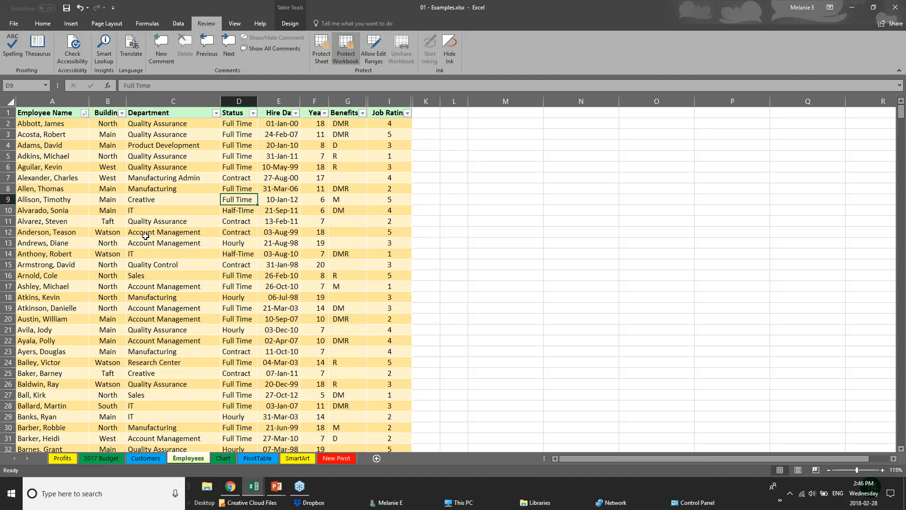
{"action": "left_click", "coordinate": [148, 235]}
Try to unhide the hidden columns of the Employees table from the Years and Benefits columns while the workbook is protected.
{"action": "scroll", "coordinate": [156, 240], "scroll_direction": "down", "scroll_amount": 10}
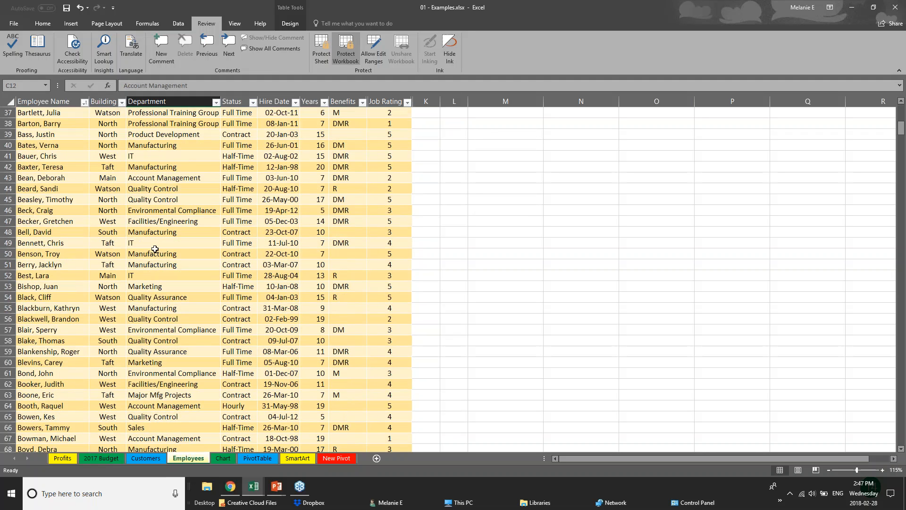
{"action": "scroll", "coordinate": [173, 97], "scroll_direction": "up", "scroll_amount": 10}
{"action": "right_click", "coordinate": [173, 96]}
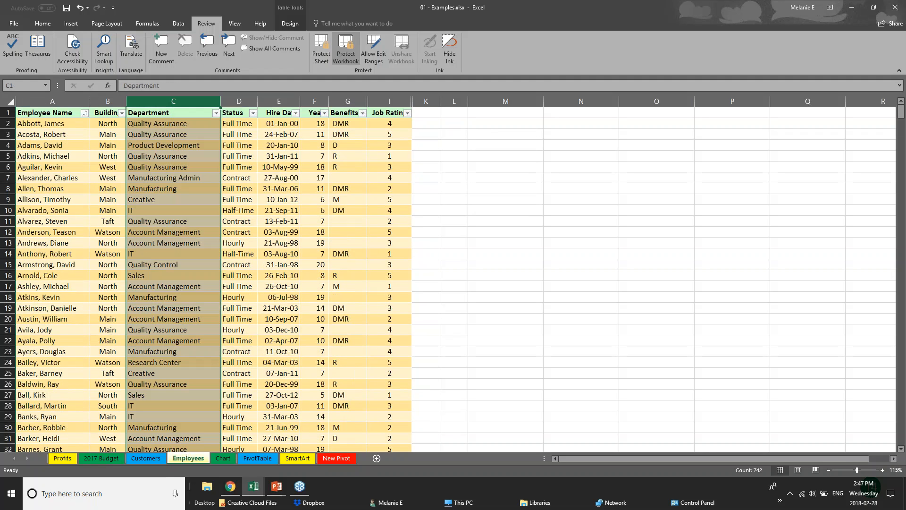
{"action": "right_click", "coordinate": [235, 99]}
{"action": "left_click", "coordinate": [321, 106]}
{"action": "right_click", "coordinate": [321, 103]}
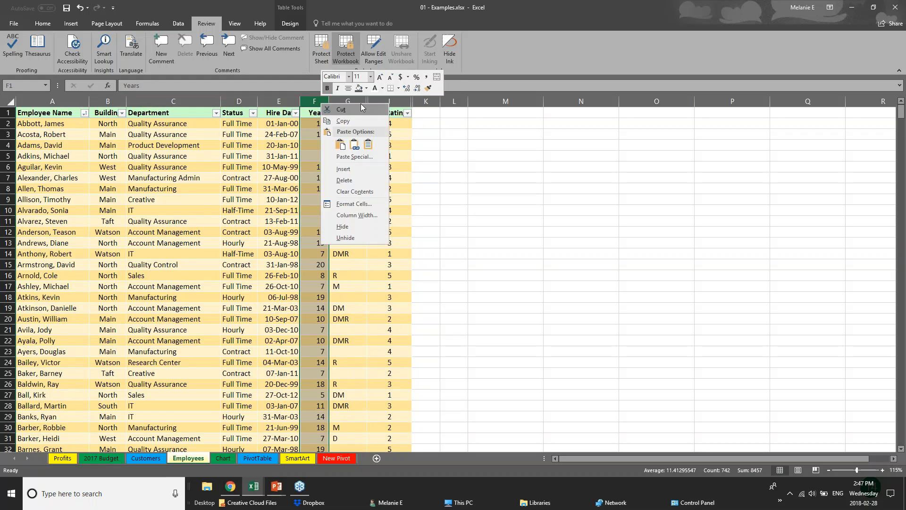
{"action": "left_click", "coordinate": [361, 238]}
{"action": "right_click", "coordinate": [357, 101]}
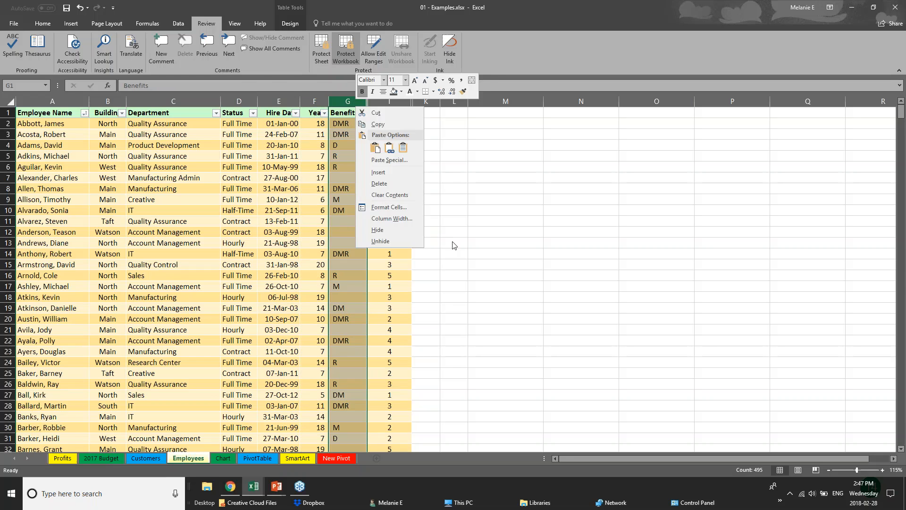
{"action": "left_click", "coordinate": [378, 244]}
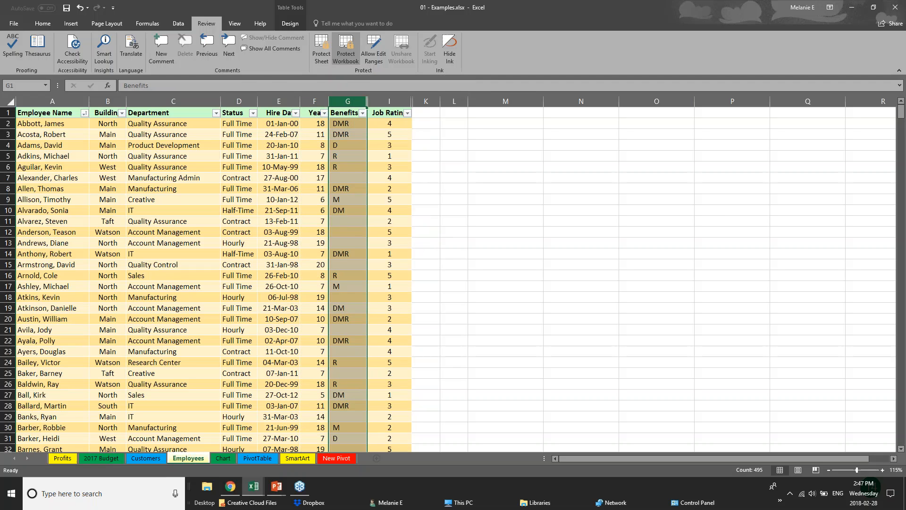
{"action": "right_click", "coordinate": [339, 98]}
{"action": "key", "text": "Escape"}
Check whether the whole Department, Status and Hire Date columns can still be selected.
{"action": "left_click", "coordinate": [173, 101]}
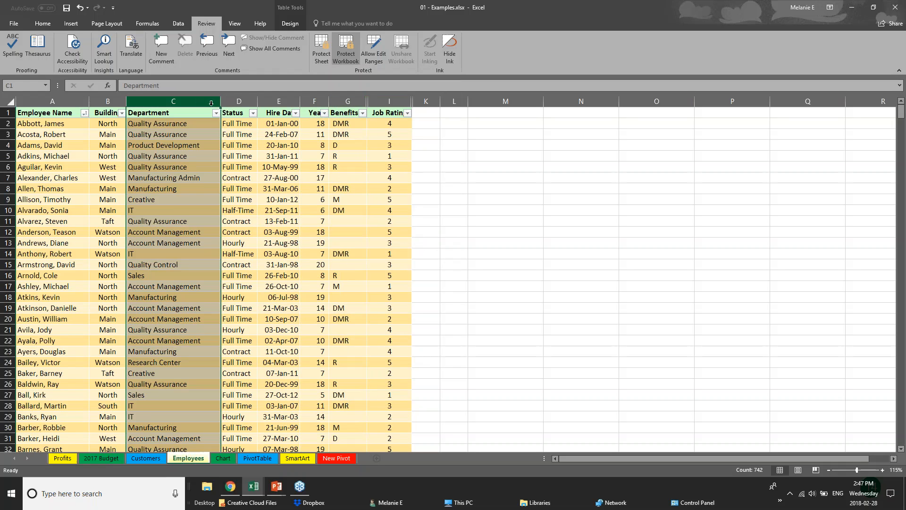
{"action": "left_click", "coordinate": [238, 101]}
{"action": "left_click", "coordinate": [279, 101]}
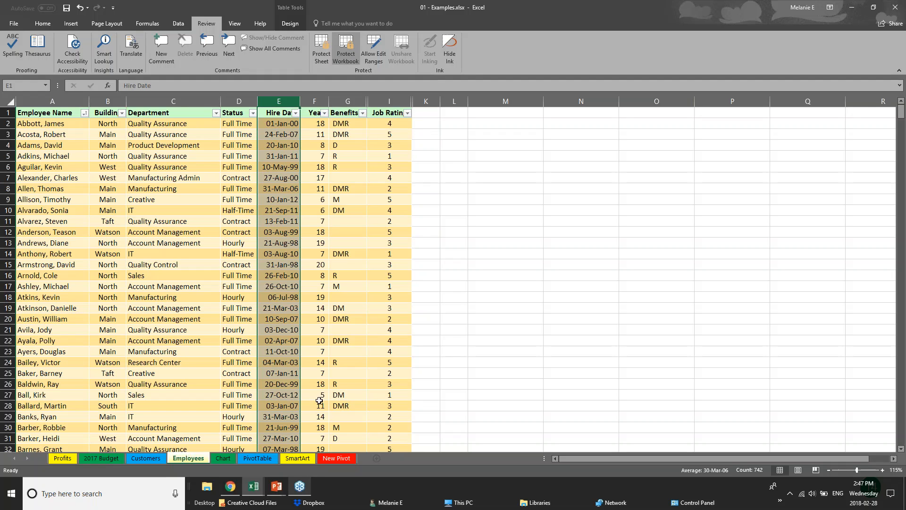
Look through the sheets from 2017 Budget to PivotTable, and examine which sheet commands are available for Employees under workbook protection.
{"action": "left_click", "coordinate": [101, 460]}
{"action": "left_click", "coordinate": [146, 459]}
{"action": "left_click", "coordinate": [189, 460]}
{"action": "left_click", "coordinate": [219, 457]}
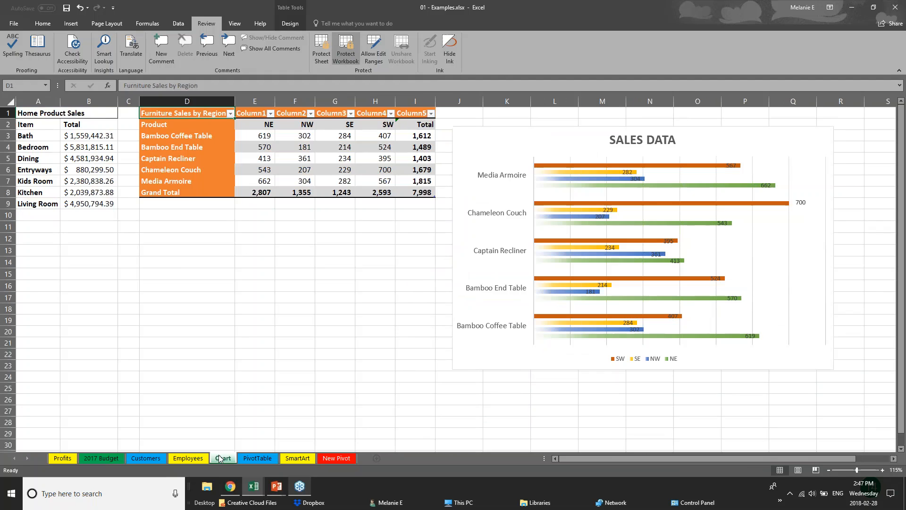
{"action": "left_click", "coordinate": [257, 459]}
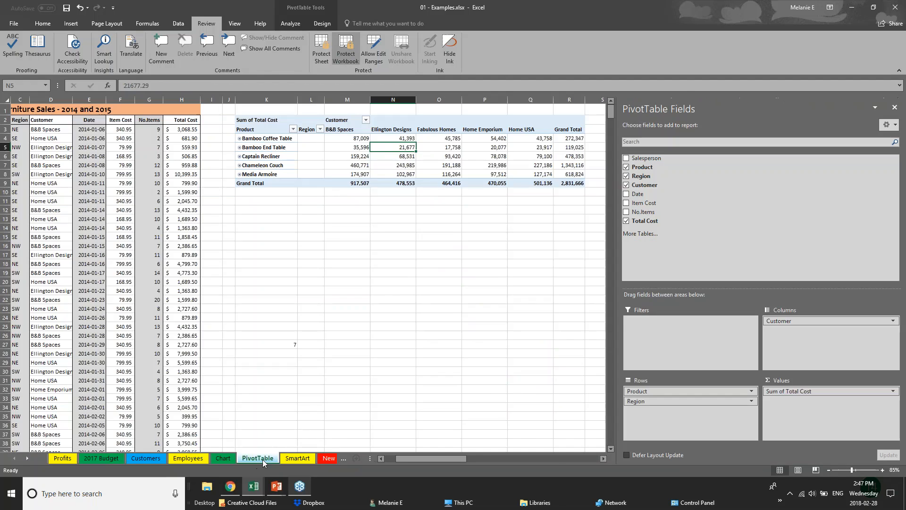
{"action": "left_click", "coordinate": [141, 458]}
{"action": "left_click", "coordinate": [169, 458]}
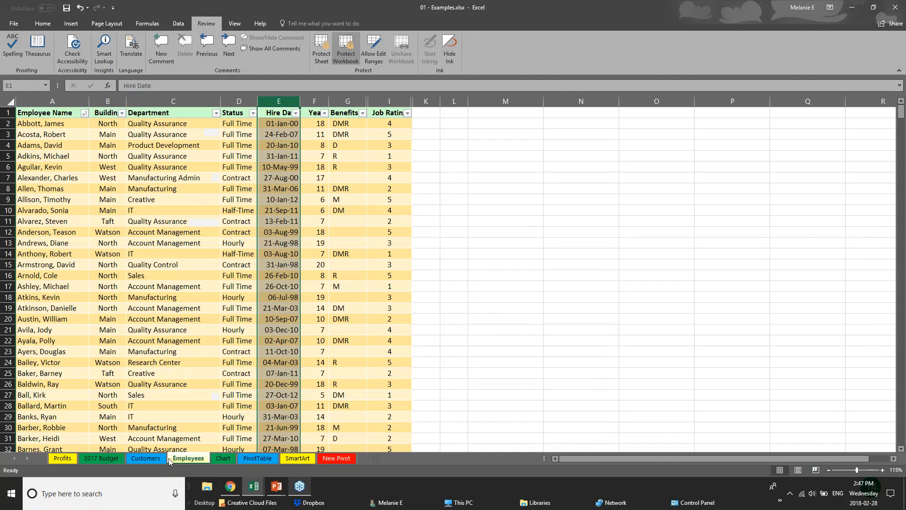
{"action": "right_click", "coordinate": [193, 459]}
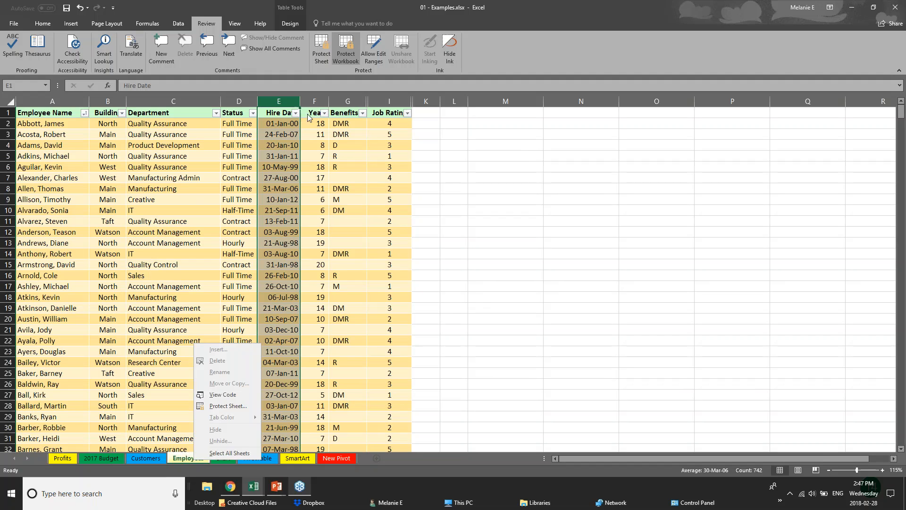
Unprotect the workbook with its password and hide the Employees sheet.
{"action": "left_click", "coordinate": [346, 49]}
{"action": "type", "text": "p"}
{"action": "key", "text": "Return"}
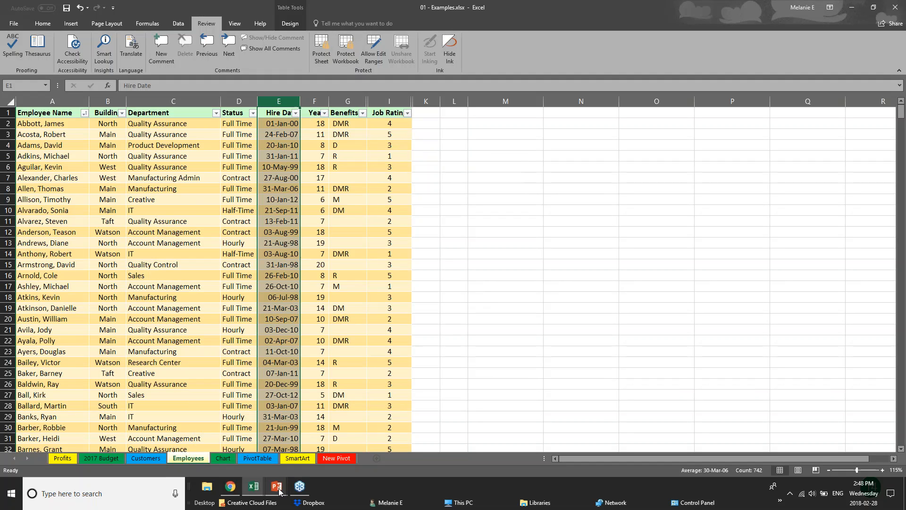
{"action": "right_click", "coordinate": [199, 460]}
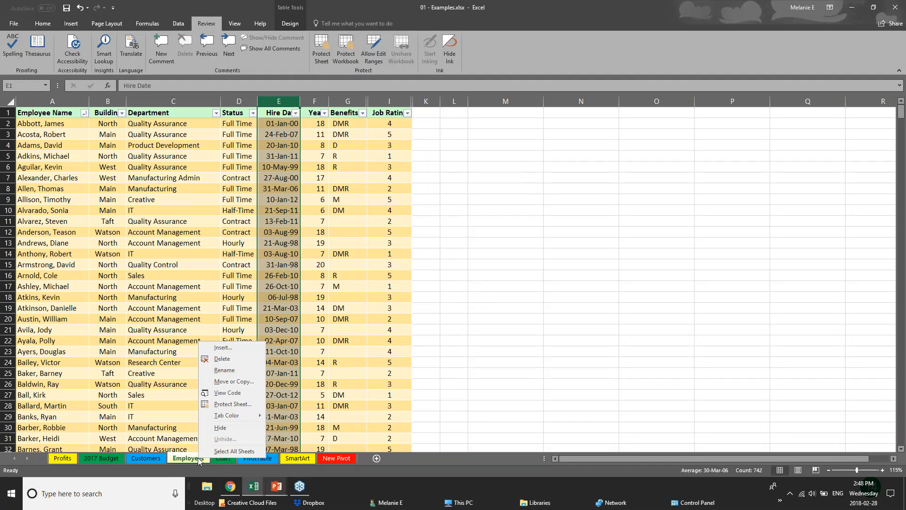
{"action": "left_click", "coordinate": [220, 428]}
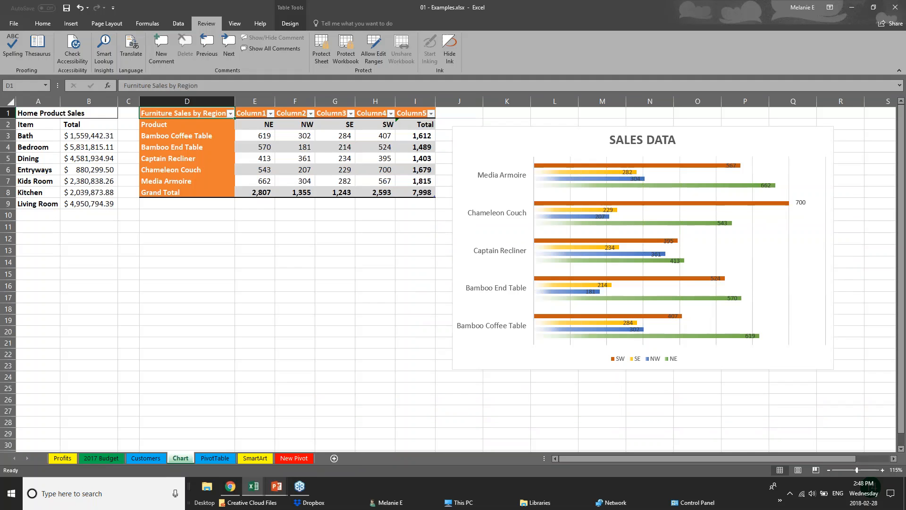
Protect the workbook with a password again, re-entering the password to confirm.
{"action": "left_click", "coordinate": [350, 57]}
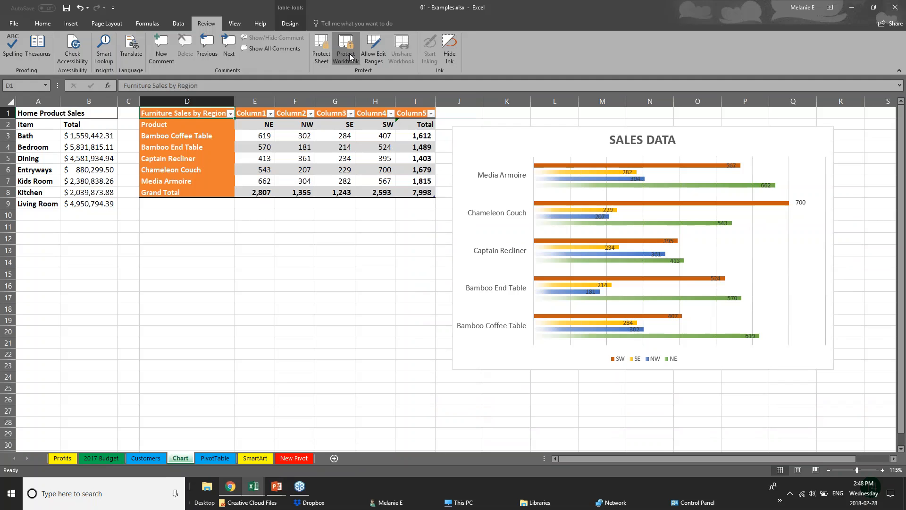
{"action": "key", "text": "Return"}
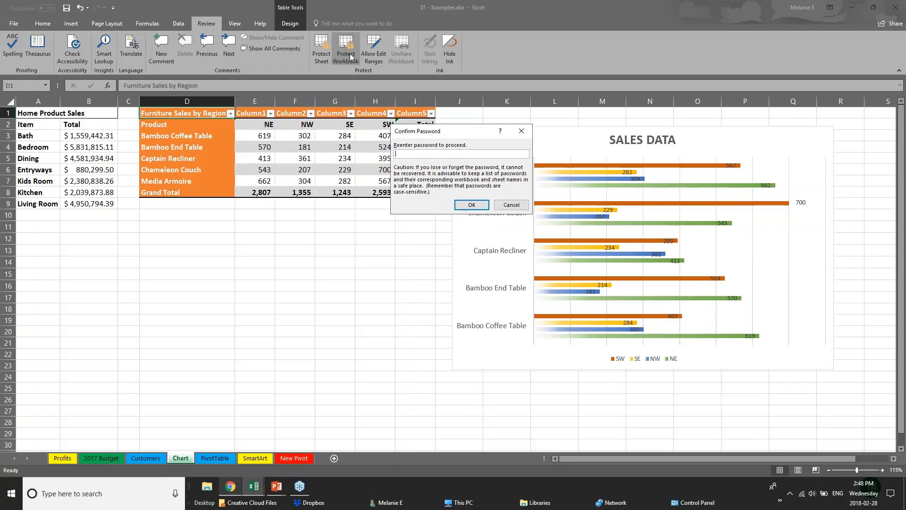
{"action": "type", "text": "••"}
{"action": "key", "text": "Return"}
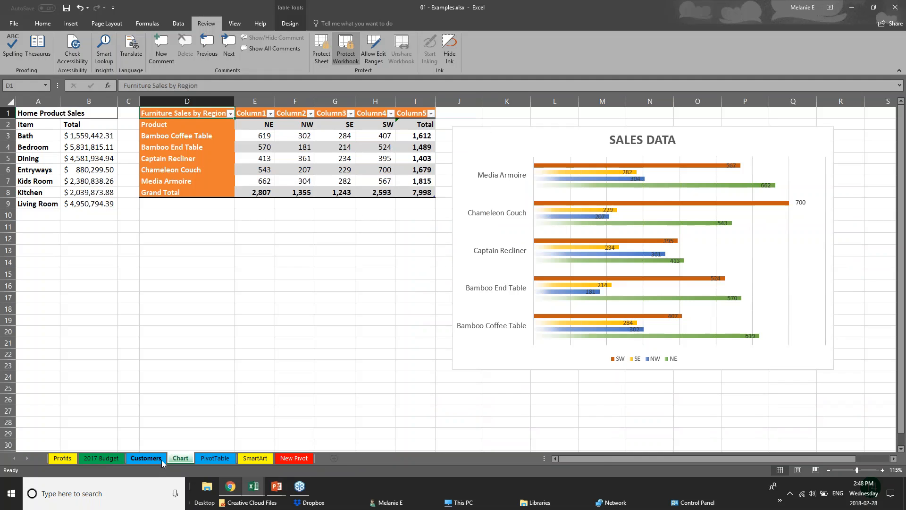
Look through the remaining sheets and examine whether the PivotTable sheet's commands allow unhiding the hidden sheet.
{"action": "left_click", "coordinate": [146, 459]}
{"action": "left_click", "coordinate": [215, 459]}
{"action": "right_click", "coordinate": [216, 460]}
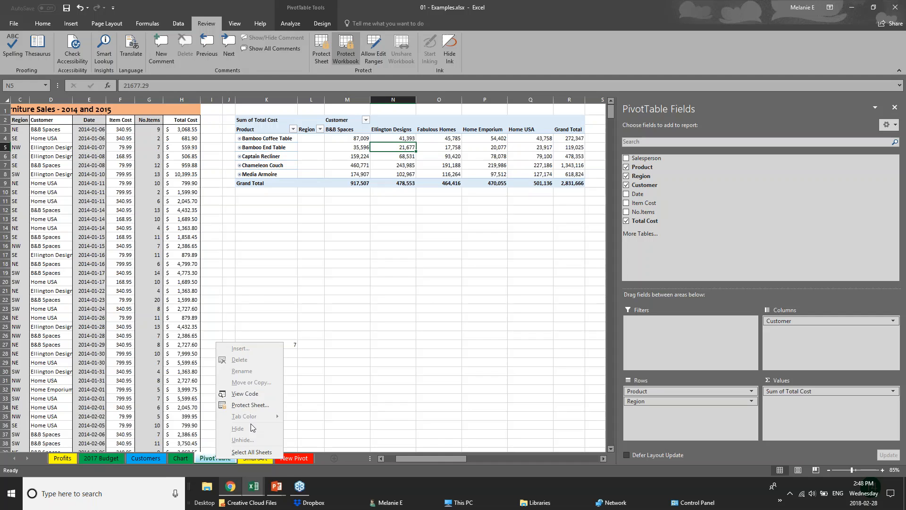
{"action": "key", "text": "Escape"}
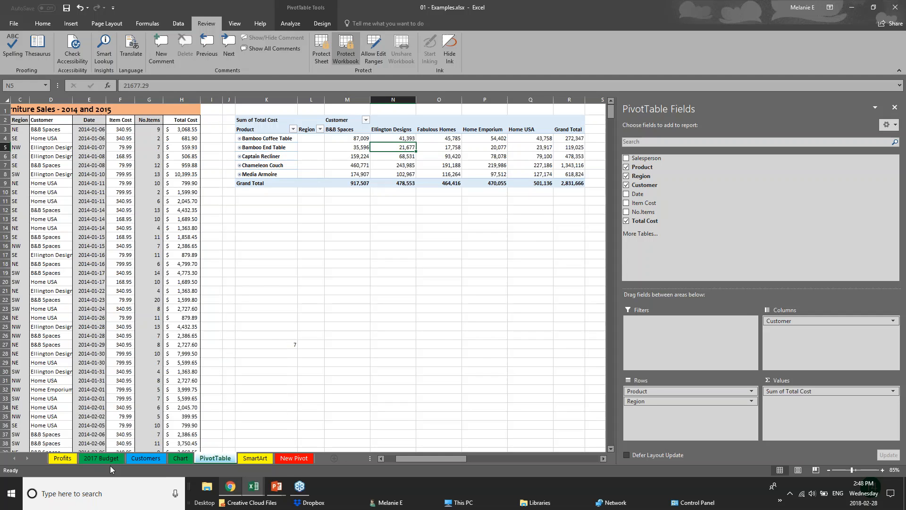
{"action": "left_click", "coordinate": [120, 458]}
{"action": "left_click", "coordinate": [155, 458]}
{"action": "left_click", "coordinate": [180, 458]}
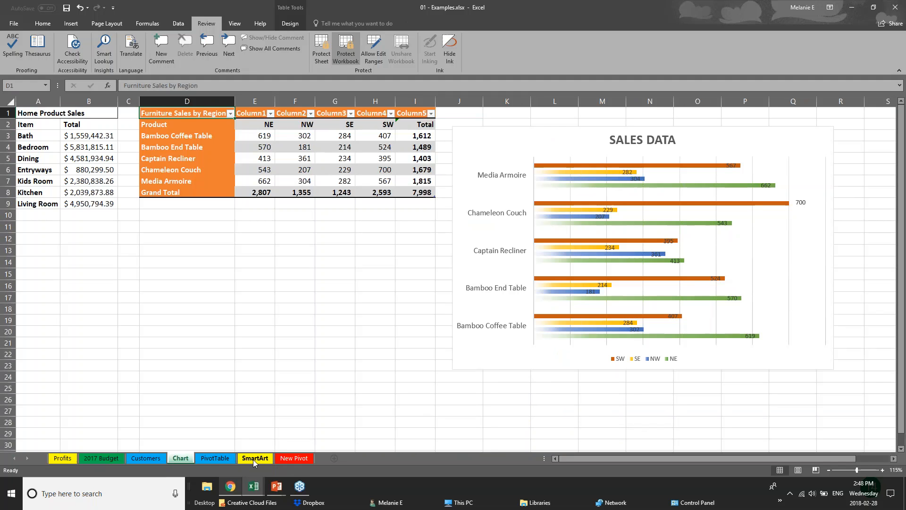
Remove the workbook protection by entering its password.
{"action": "left_click", "coordinate": [343, 44]}
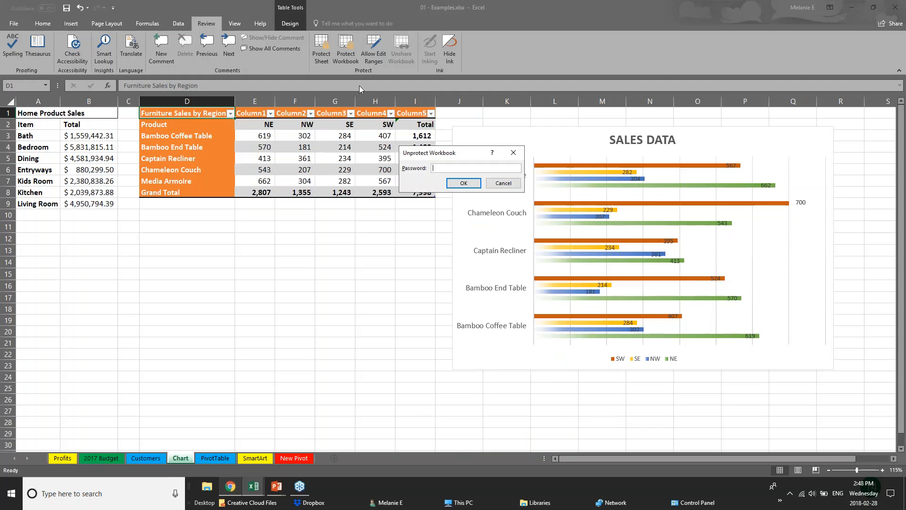
{"action": "key", "text": "Escape"}
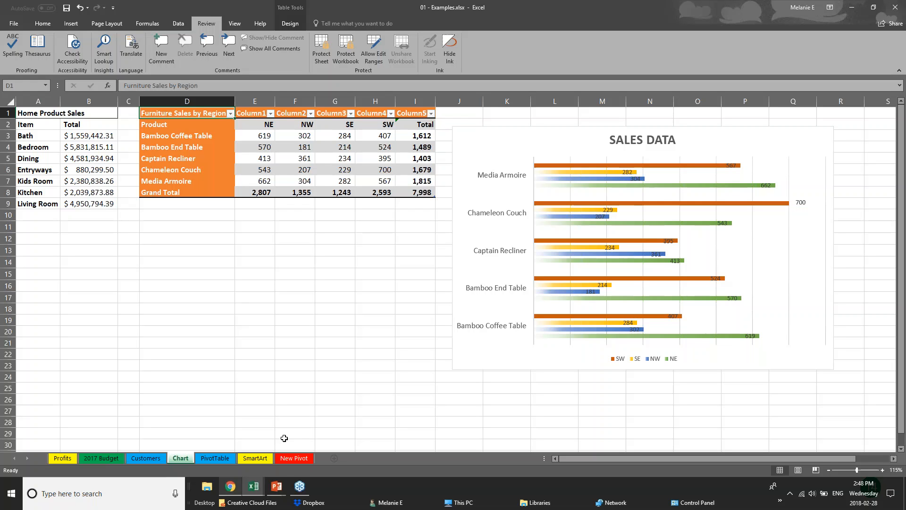
{"action": "left_click", "coordinate": [276, 486]}
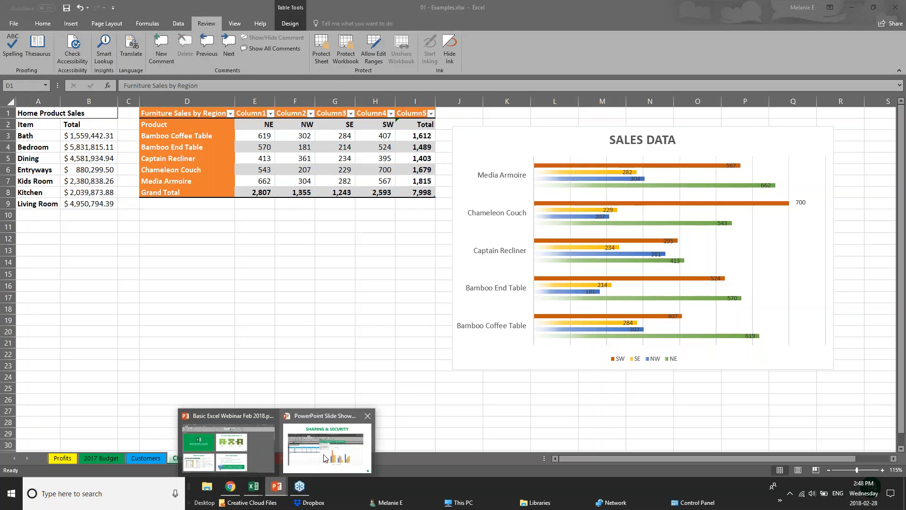
Open the workbook's sharing options and upload a copy of it to the personal OneDrive.
{"action": "left_click", "coordinate": [895, 7]}
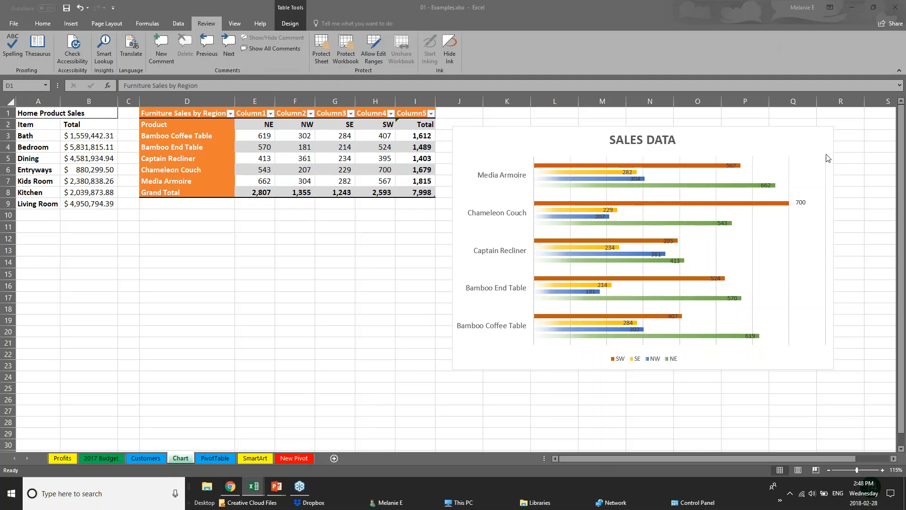
{"action": "left_click", "coordinate": [888, 23]}
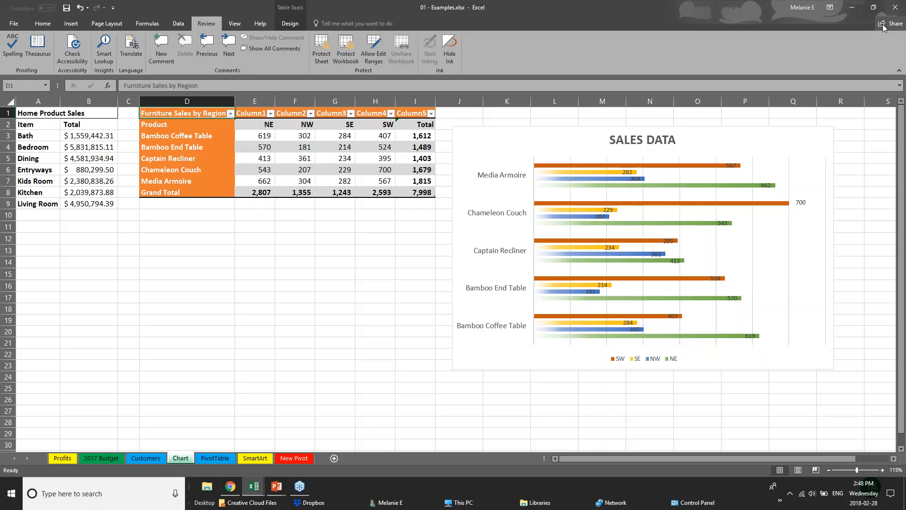
{"action": "left_click", "coordinate": [885, 26]}
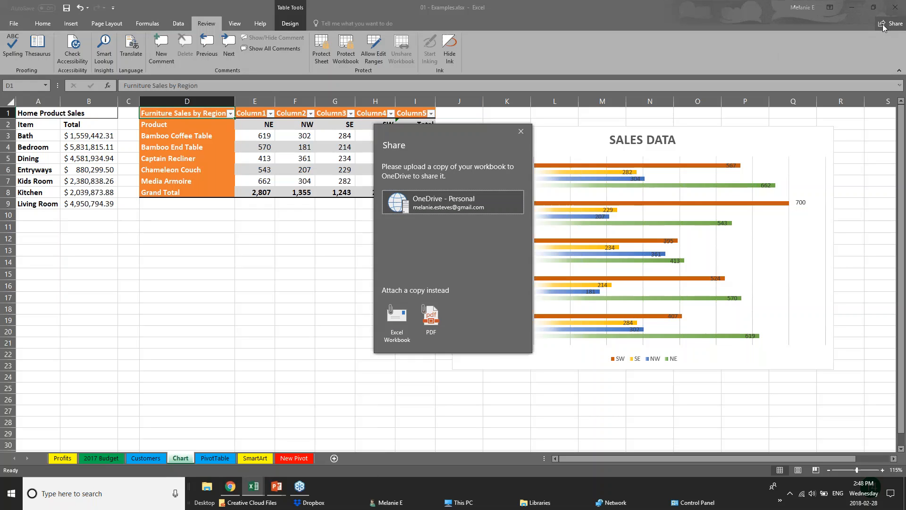
{"action": "left_click", "coordinate": [396, 207]}
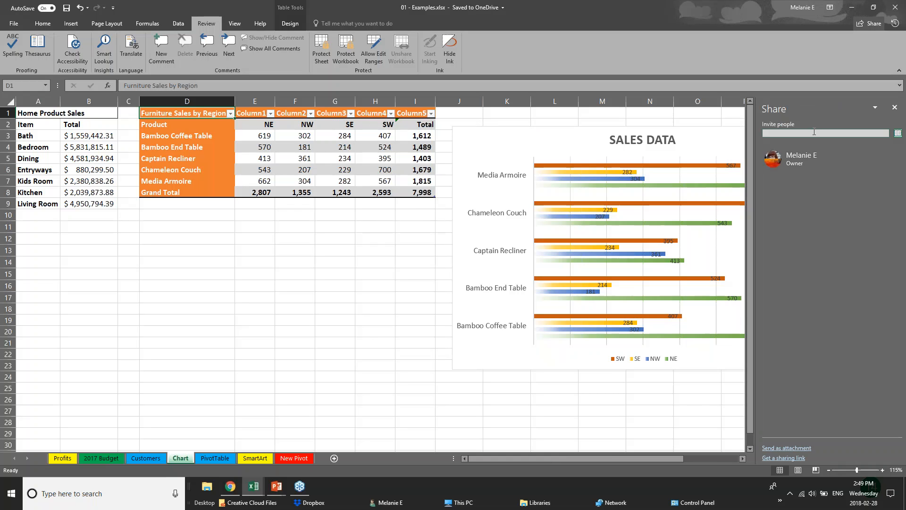
Add a colleague from the contact suggestions as invitee, view the edit and view permission options, and close sharing without sending.
{"action": "type", "text": "c"}
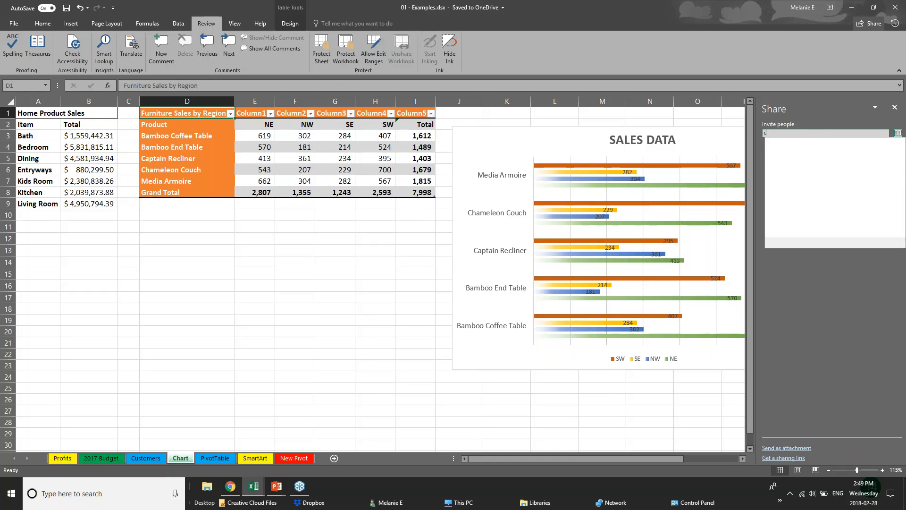
{"action": "type", "text": "hery"}
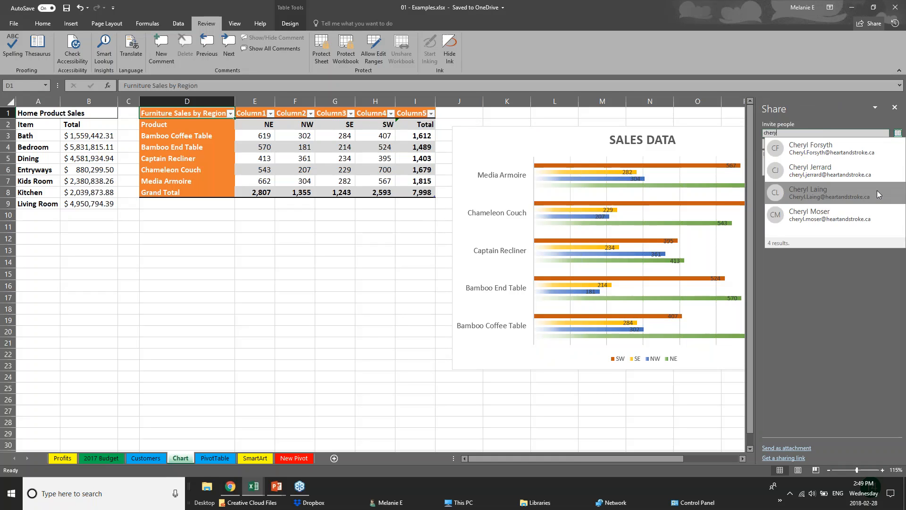
{"action": "left_click", "coordinate": [852, 197]}
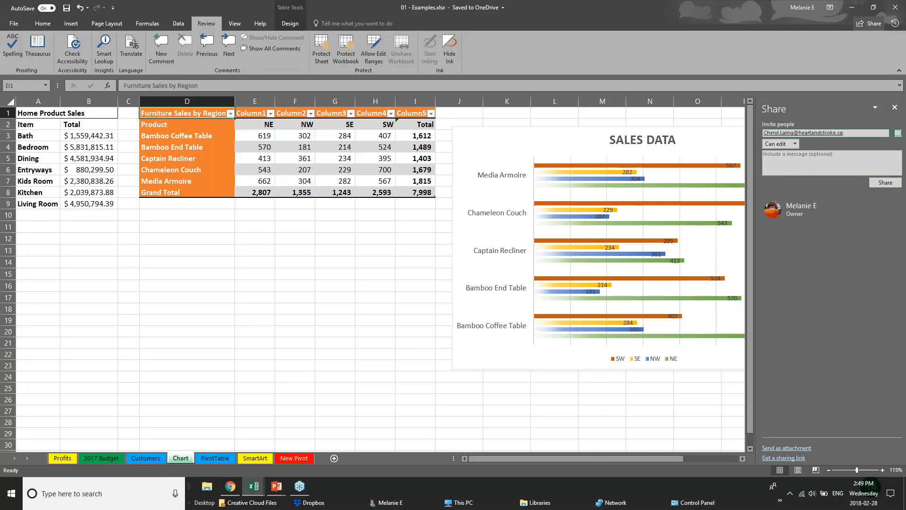
{"action": "left_click", "coordinate": [794, 144]}
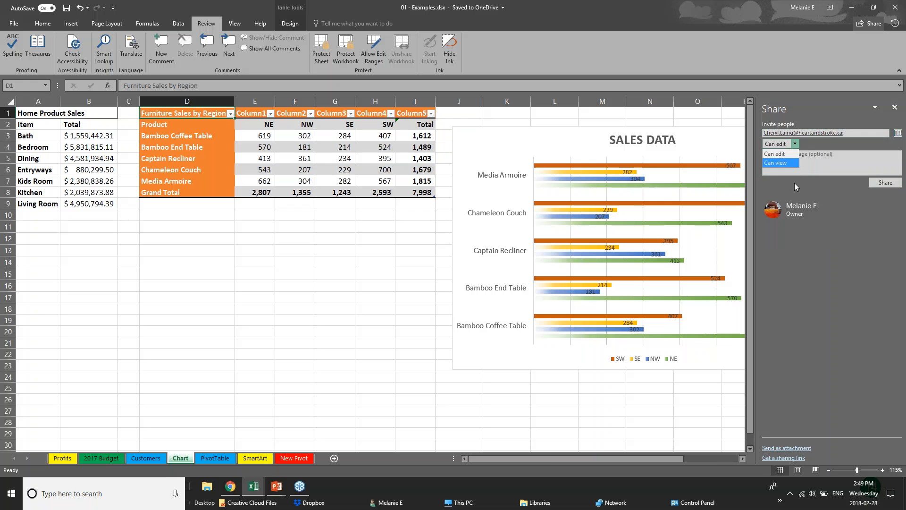
{"action": "left_click", "coordinate": [844, 224]}
{"action": "left_click", "coordinate": [894, 108]}
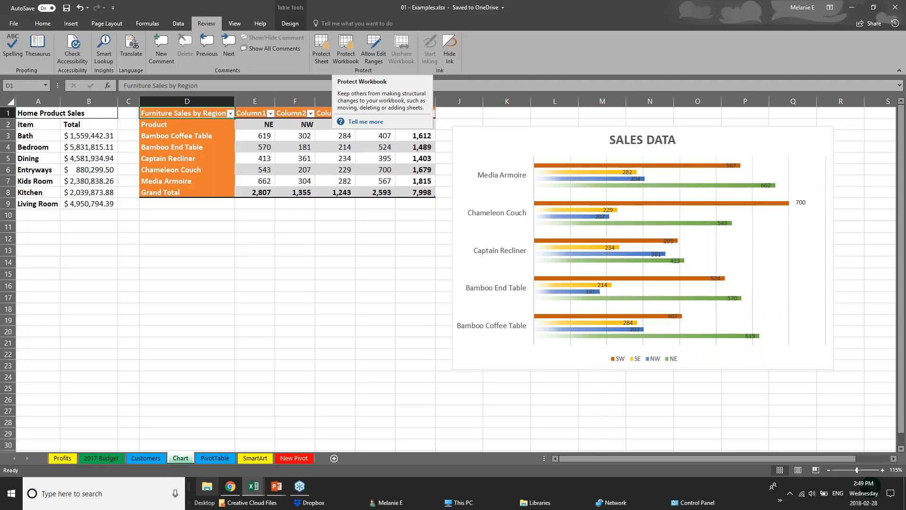
Show the Quick Analysis Tool slide in PowerPoint, and switch to Webinar Sample Workbook v1 in Excel, selecting cell F11 on Sales Data.
{"action": "left_click", "coordinate": [277, 486]}
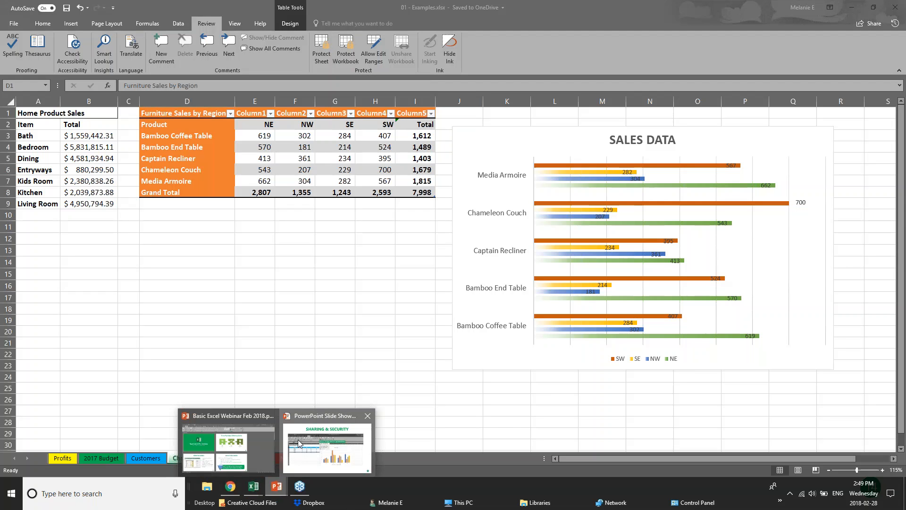
{"action": "left_click", "coordinate": [298, 443]}
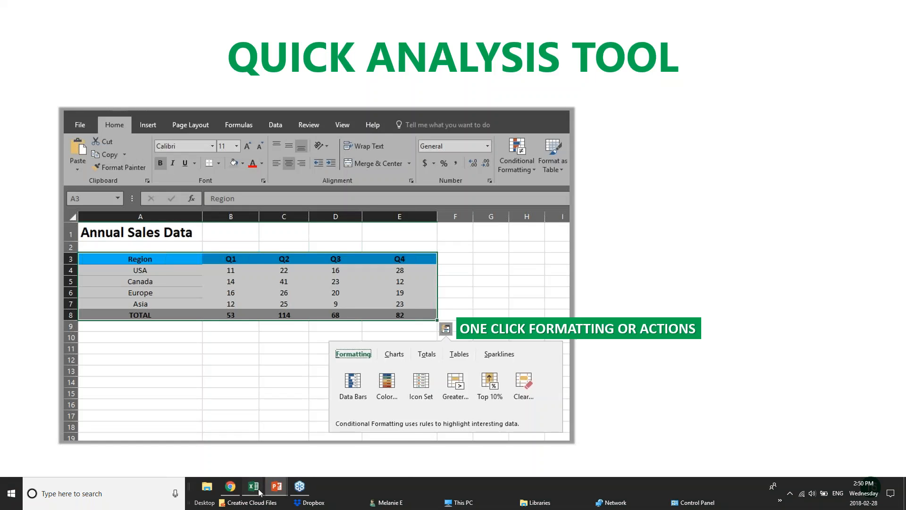
{"action": "mouse_move", "coordinate": [258, 491]}
{"action": "left_click", "coordinate": [364, 448]}
{"action": "left_click", "coordinate": [334, 211]}
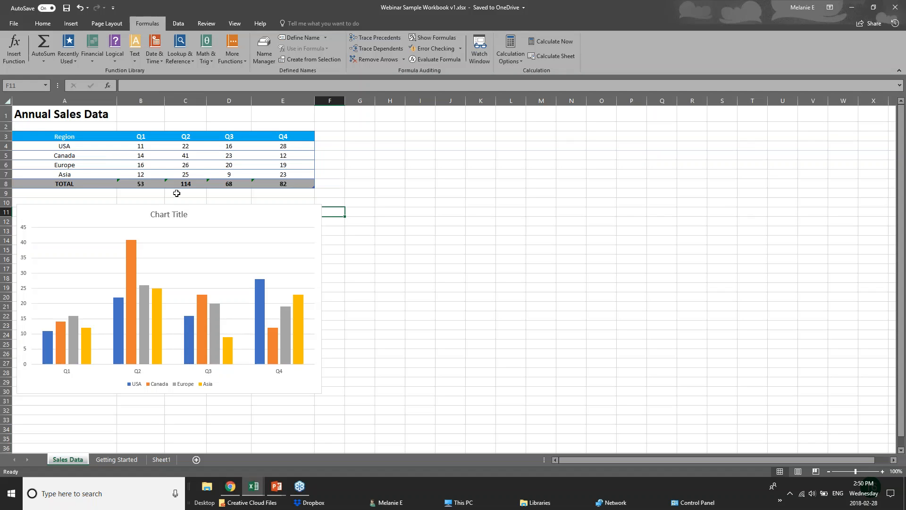
Apply the color scale and data bars conditional formatting to the sales table A3:E8 with Quick Analysis.
{"action": "left_click_drag", "start_coordinate": [70, 139], "coordinate": [301, 181]}
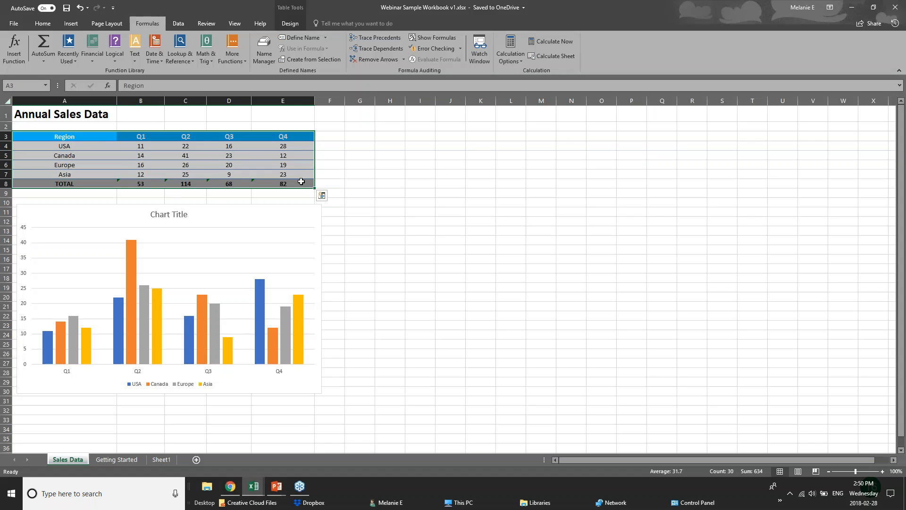
{"action": "left_click", "coordinate": [322, 195]}
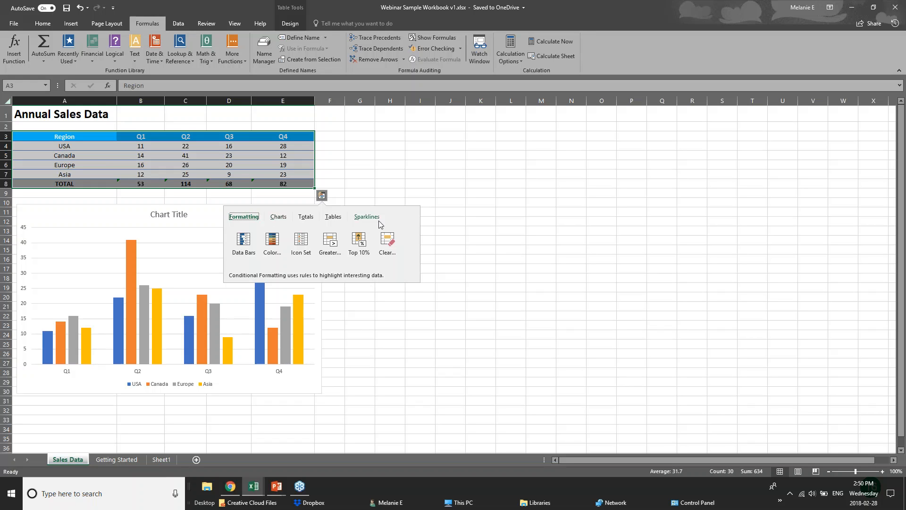
{"action": "left_click", "coordinate": [306, 218]}
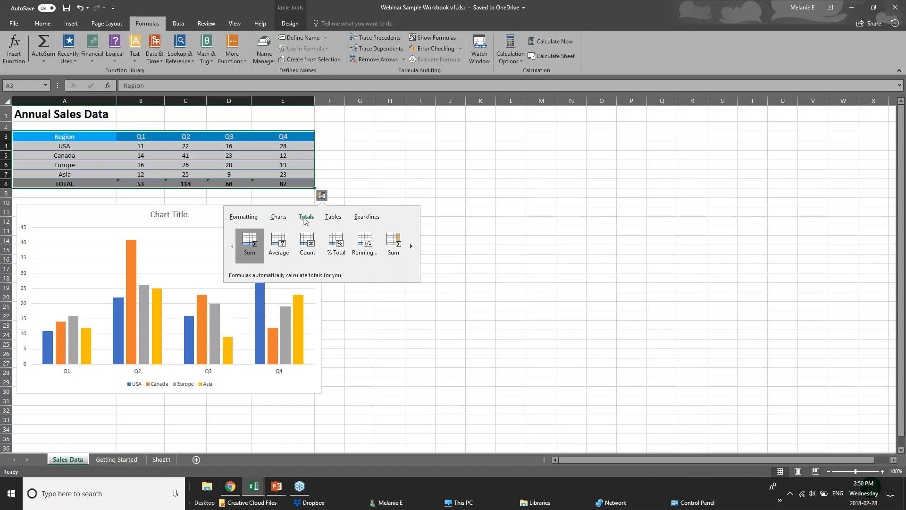
{"action": "left_click", "coordinate": [242, 218]}
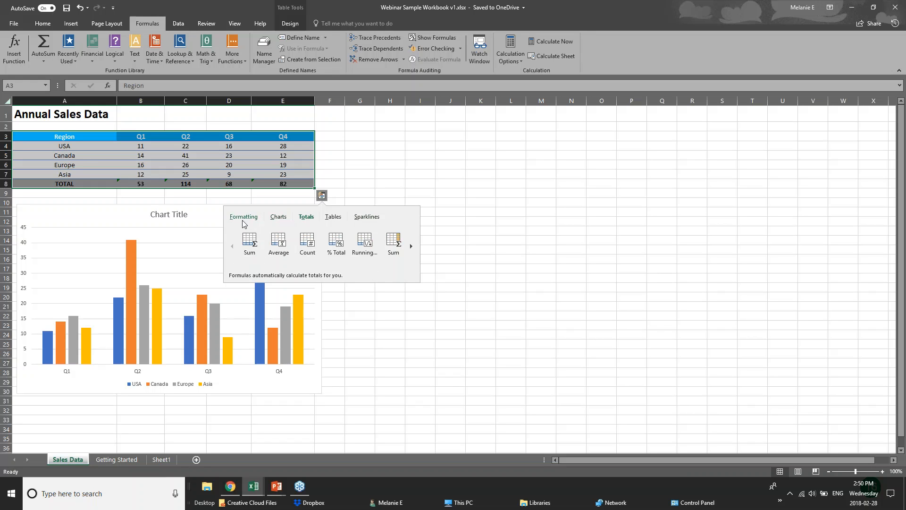
{"action": "left_click", "coordinate": [272, 246]}
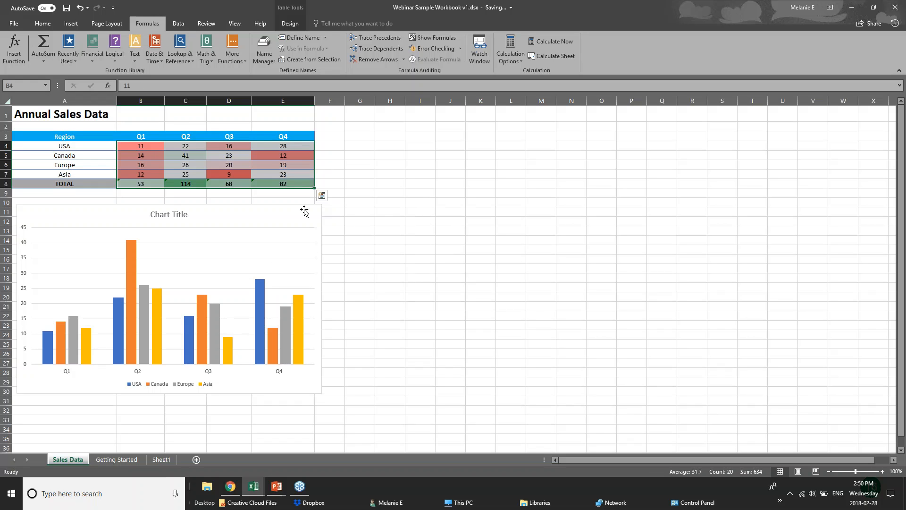
{"action": "left_click", "coordinate": [323, 198]}
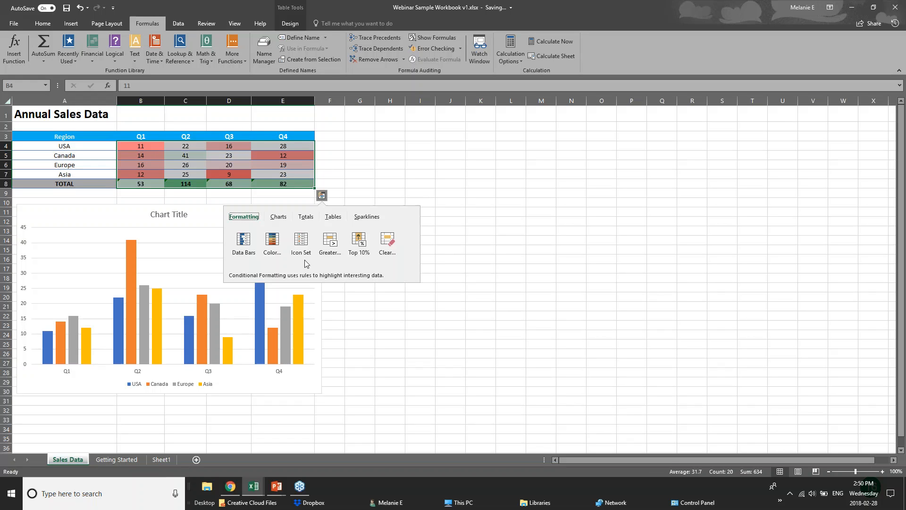
{"action": "left_click", "coordinate": [240, 246]}
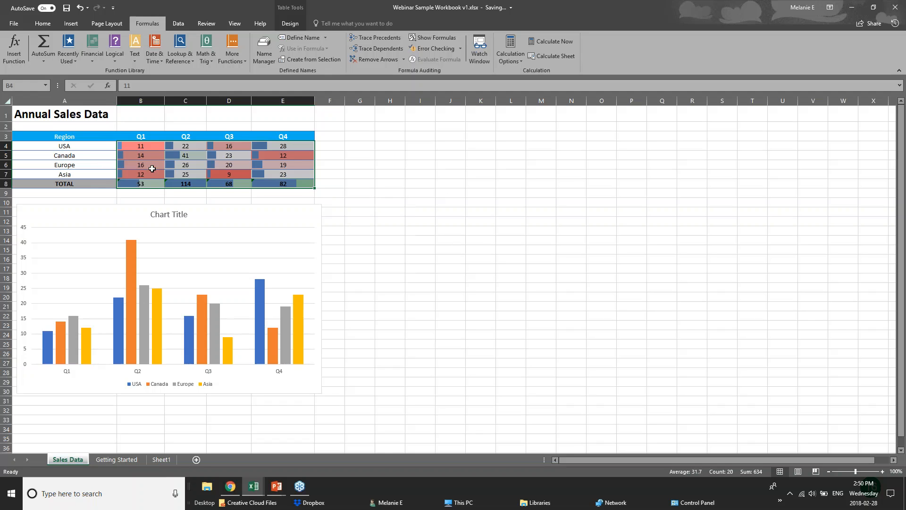
Add a Greater Than highlighting rule with Light Red Fill with Dark Red Text to the sales figures through Quick Analysis.
{"action": "left_click", "coordinate": [322, 195]}
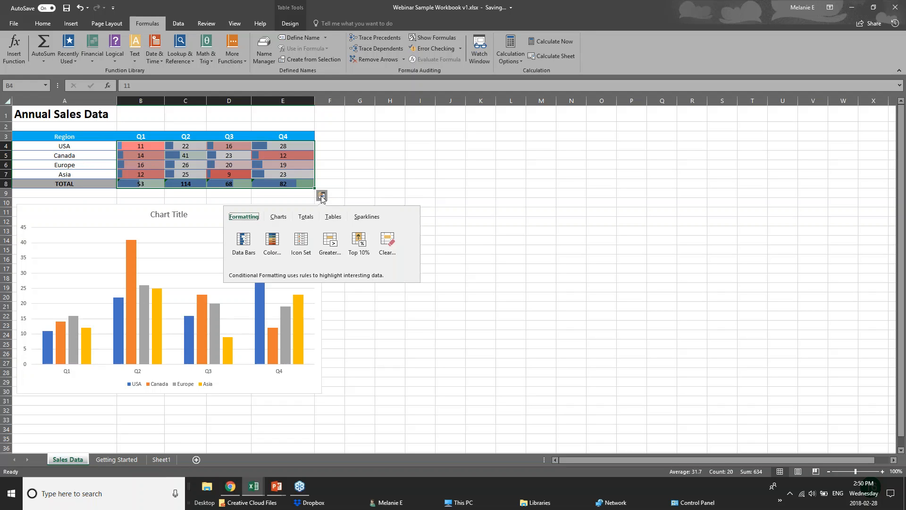
{"action": "left_click", "coordinate": [330, 245]}
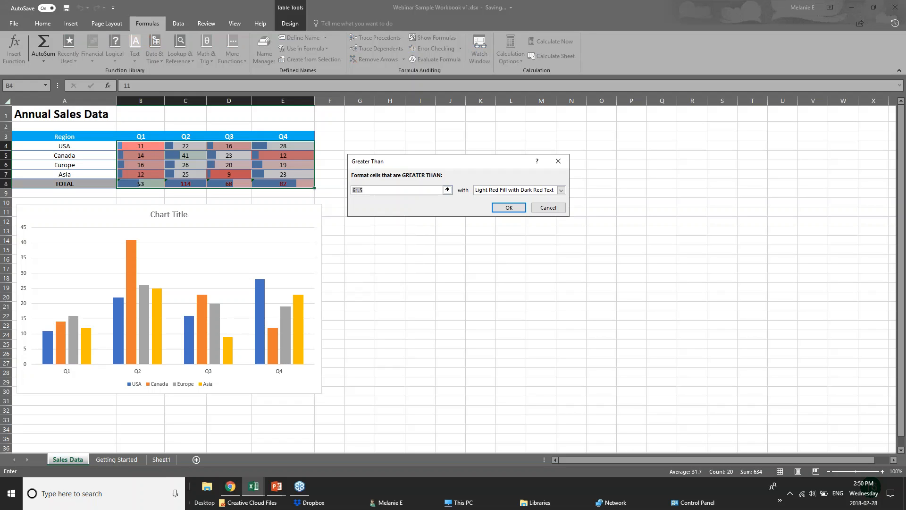
{"action": "key", "text": "Return"}
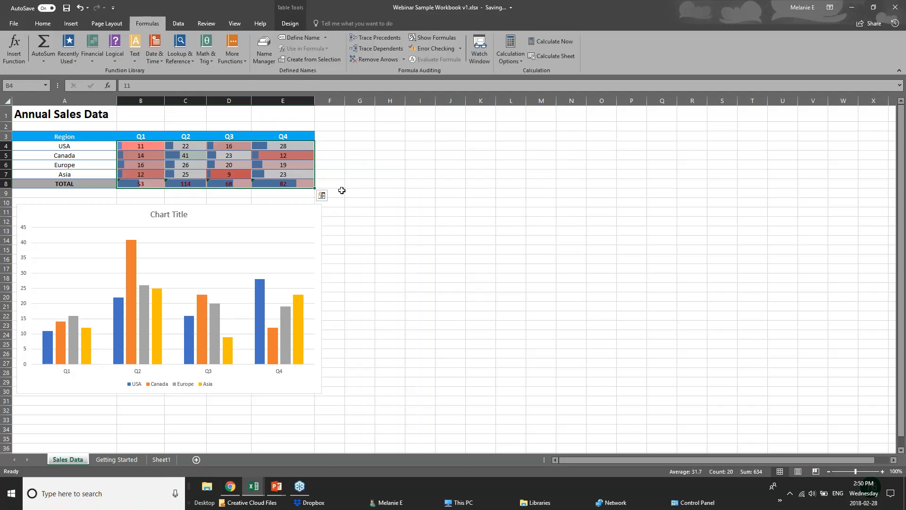
{"action": "left_click", "coordinate": [286, 210]}
{"action": "left_click", "coordinate": [259, 185]}
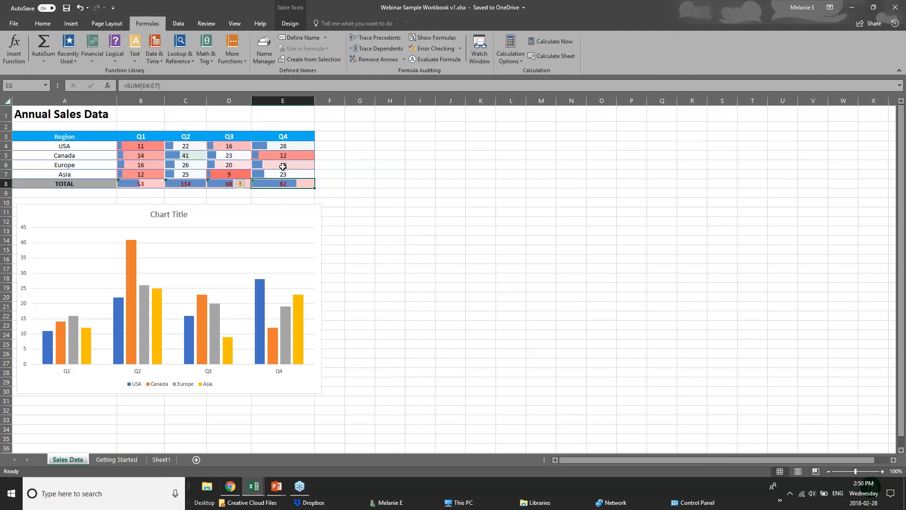
Look at the recommended charts that Quick Analysis offers for the sales table A3:E8, and deselect the table.
{"action": "left_click_drag", "start_coordinate": [47, 136], "coordinate": [286, 184]}
{"action": "left_click", "coordinate": [321, 195]}
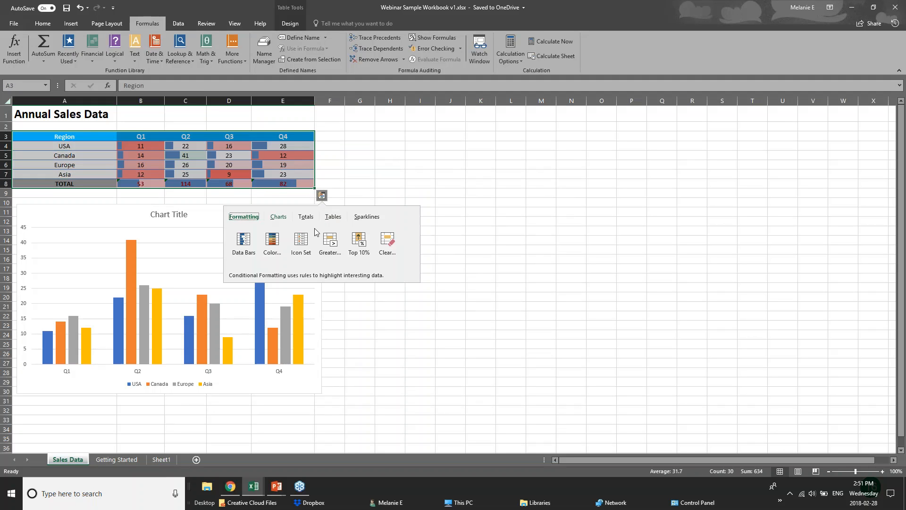
{"action": "left_click", "coordinate": [282, 220]}
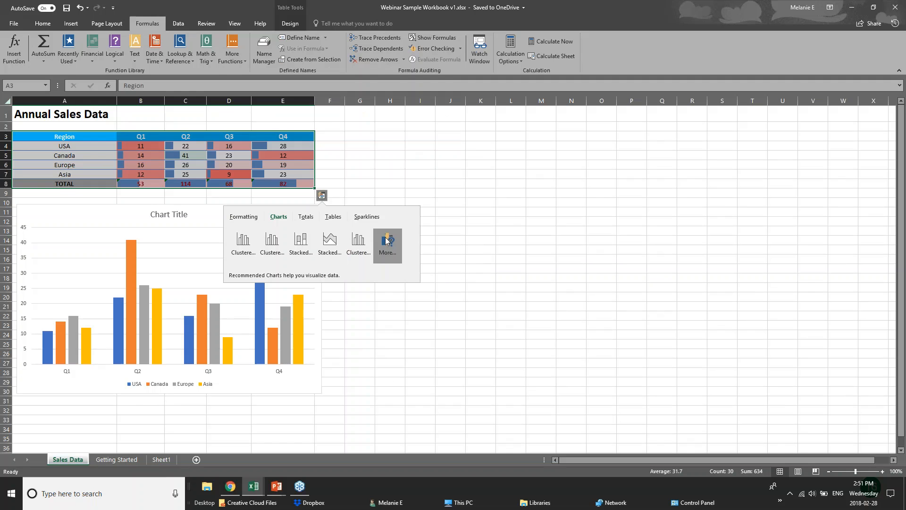
{"action": "left_click", "coordinate": [215, 136]}
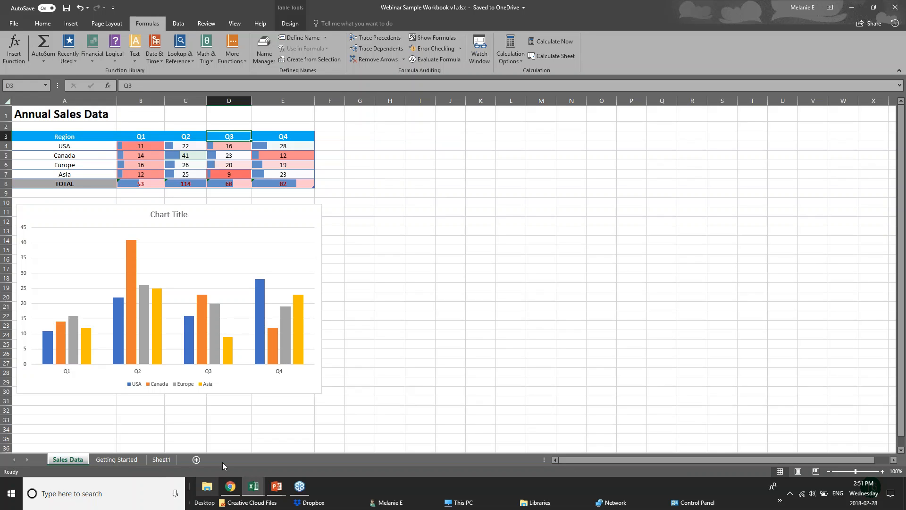
{"action": "left_click_drag", "start_coordinate": [65, 136], "coordinate": [228, 184]}
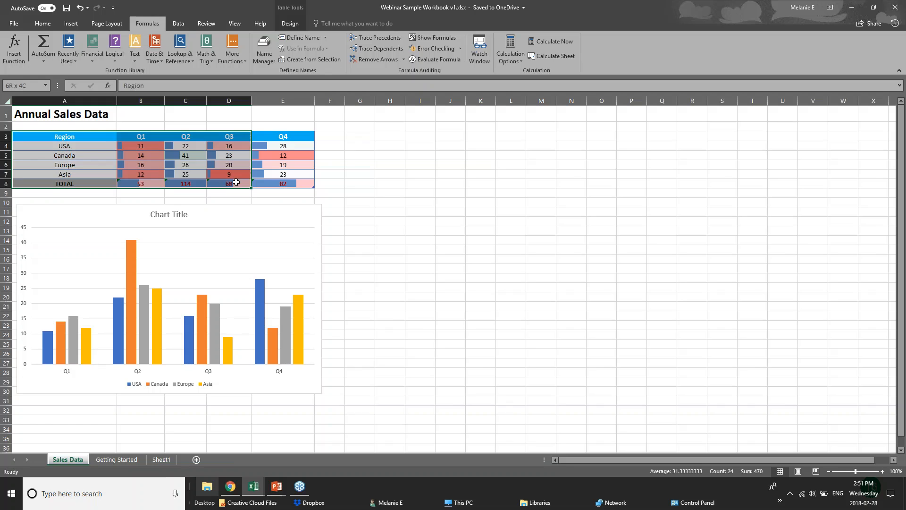
{"action": "left_click", "coordinate": [325, 183]}
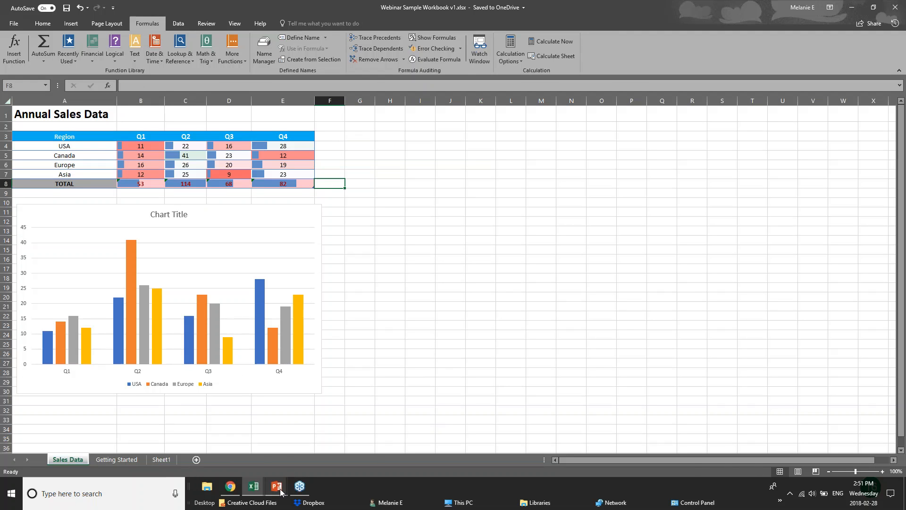
Switch to the PowerPoint slide show and advance from the Quick Analysis Tool slide to the New Charts slide.
{"action": "mouse_move", "coordinate": [280, 492]}
{"action": "left_click", "coordinate": [338, 449]}
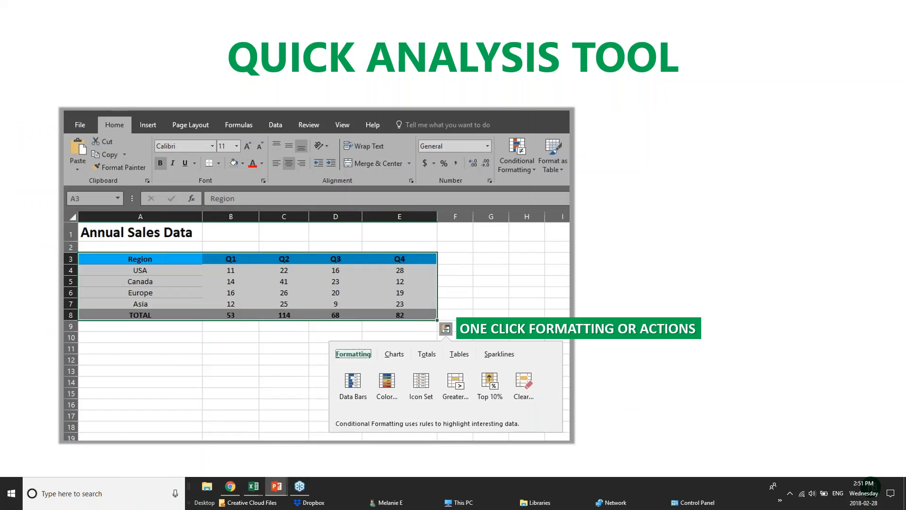
{"action": "key", "text": "Right"}
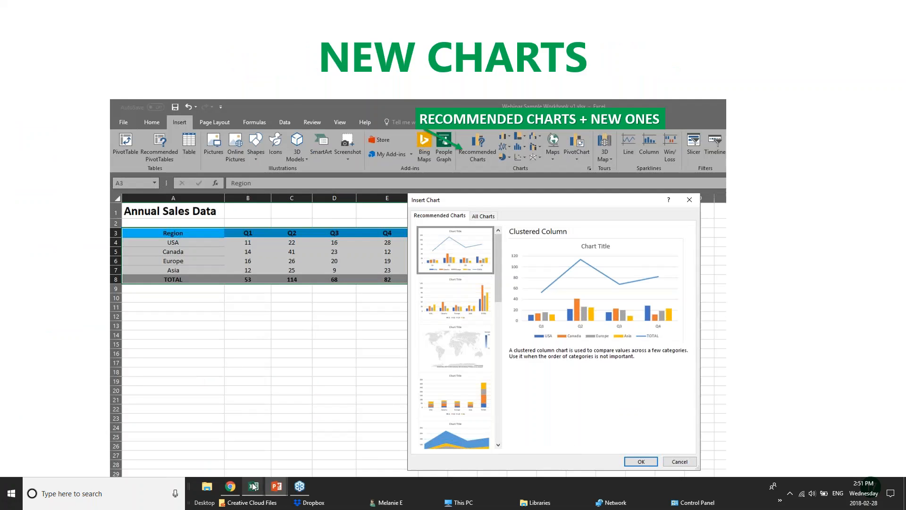
Switch to Excel and bring up the Chart sheet of the 01 - Examples workbook.
{"action": "mouse_move", "coordinate": [253, 486]}
{"action": "left_click", "coordinate": [277, 451]}
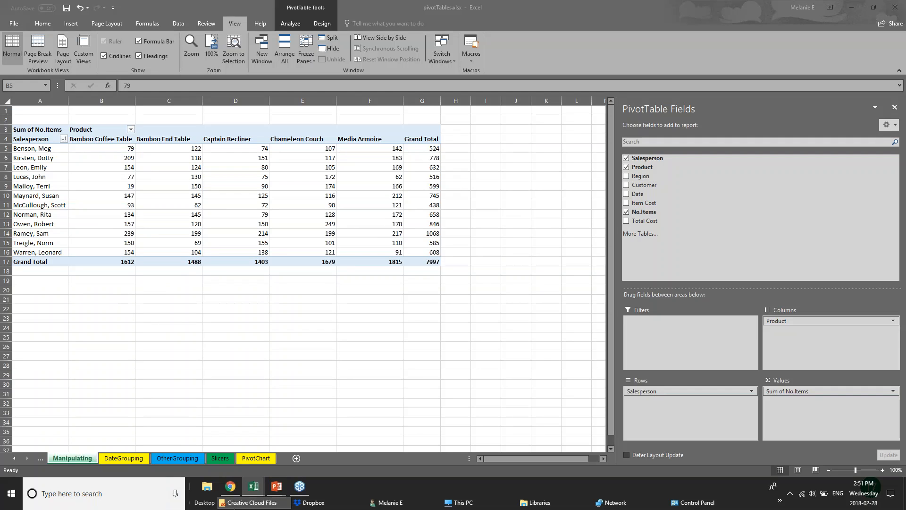
{"action": "mouse_move", "coordinate": [246, 491]}
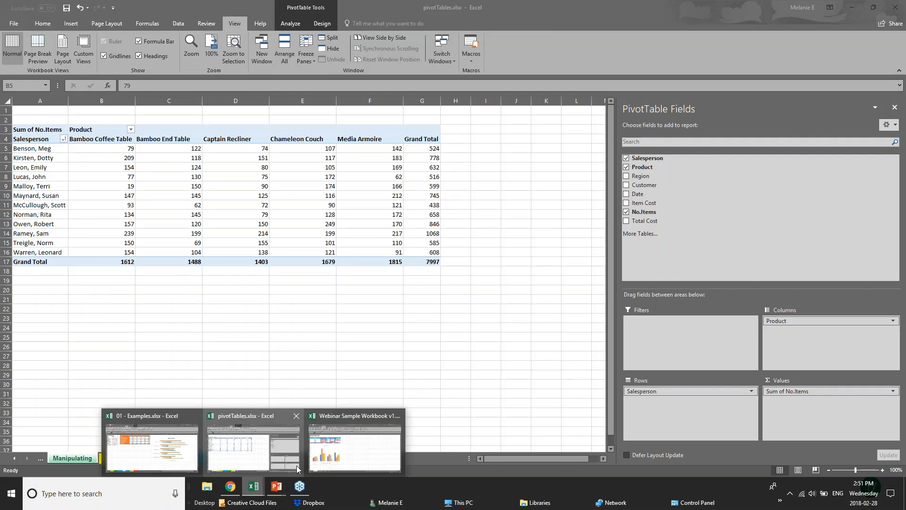
{"action": "left_click", "coordinate": [327, 457]}
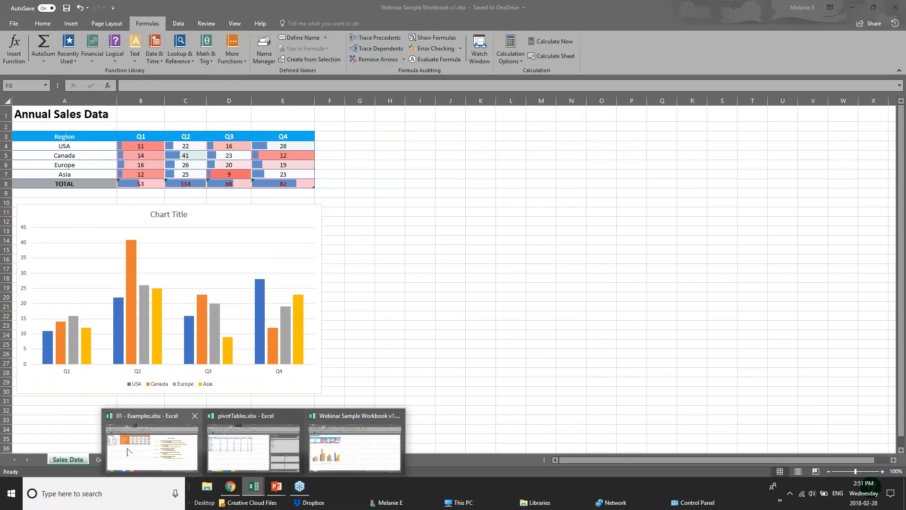
{"action": "left_click", "coordinate": [128, 449]}
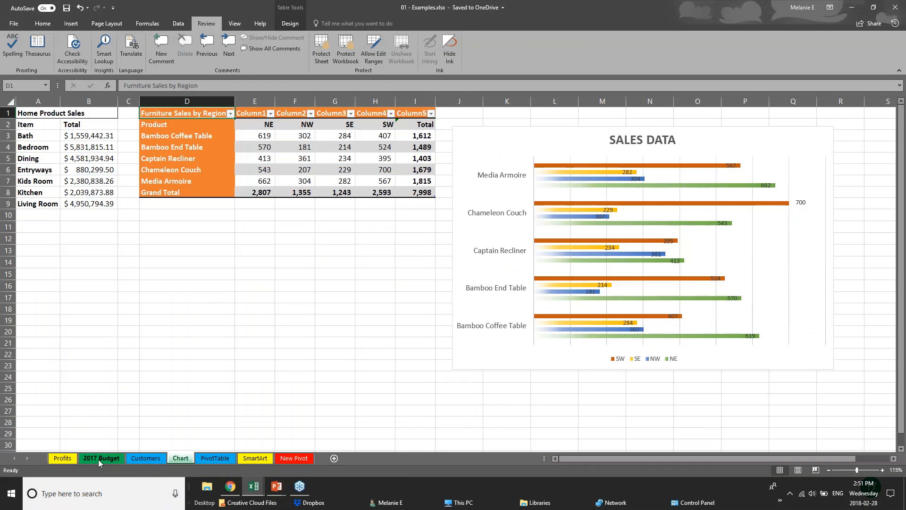
{"action": "left_click_drag", "start_coordinate": [361, 239], "coordinate": [362, 244]}
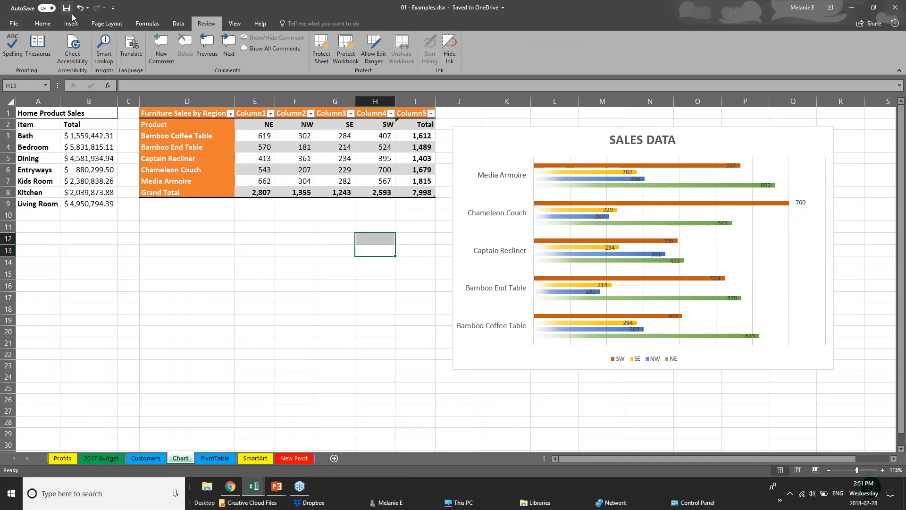
Insert a treemap chart from the figures E3:I8 of the Furniture Sales by Region table.
{"action": "left_click", "coordinate": [62, 26]}
{"action": "left_click", "coordinate": [71, 147]}
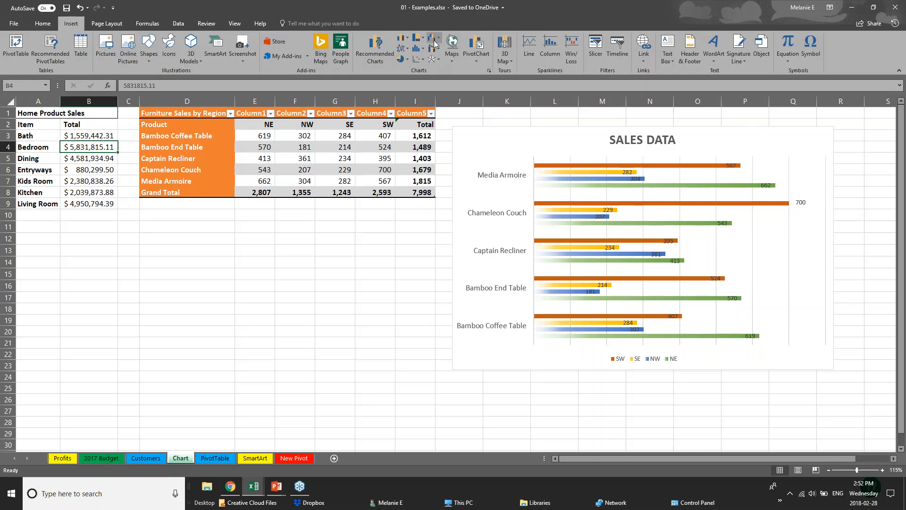
{"action": "left_click", "coordinate": [418, 38]}
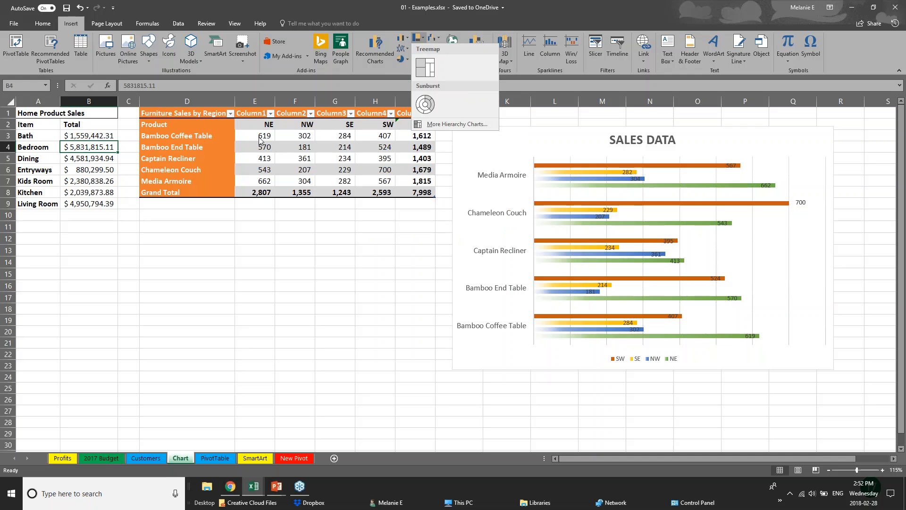
{"action": "left_click", "coordinate": [204, 115]}
{"action": "left_click_drag", "start_coordinate": [227, 126], "coordinate": [351, 154]}
{"action": "left_click", "coordinate": [263, 189]}
{"action": "left_click_drag", "start_coordinate": [249, 137], "coordinate": [423, 194]}
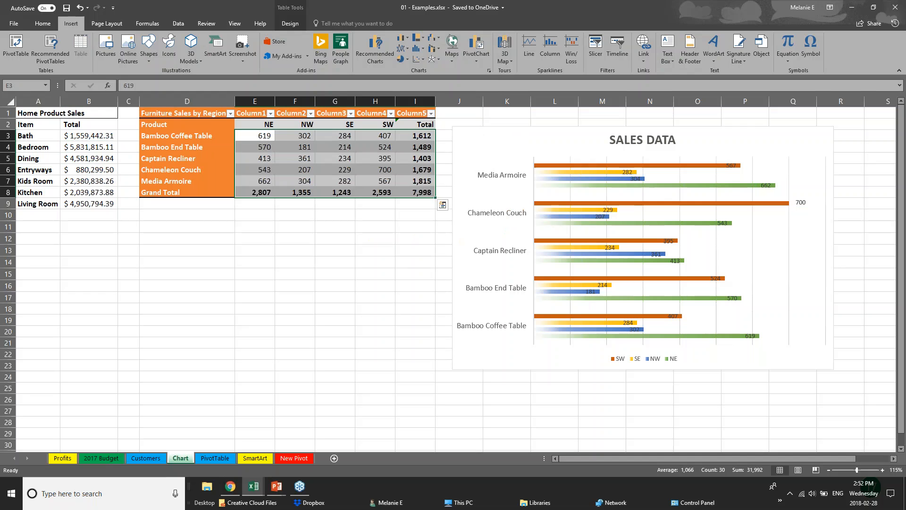
{"action": "left_click", "coordinate": [418, 37]}
{"action": "left_click", "coordinate": [434, 72]}
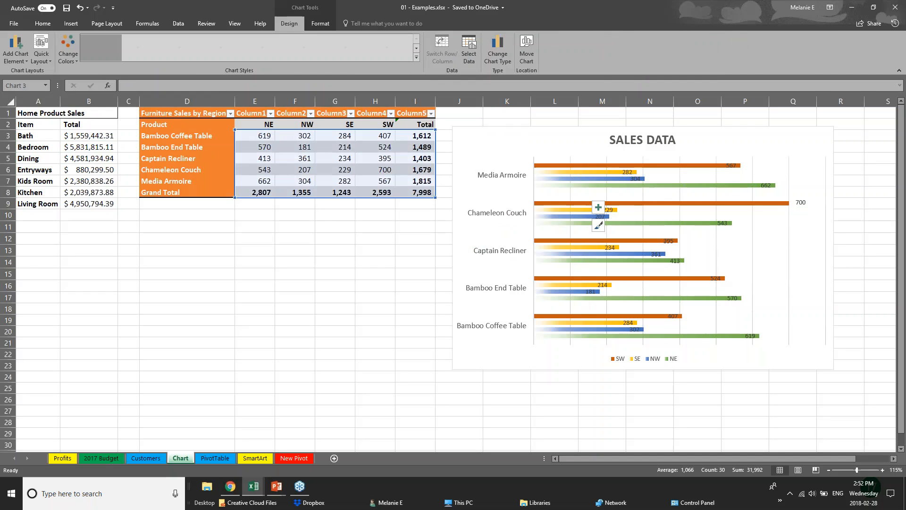
{"action": "left_click", "coordinate": [457, 376]}
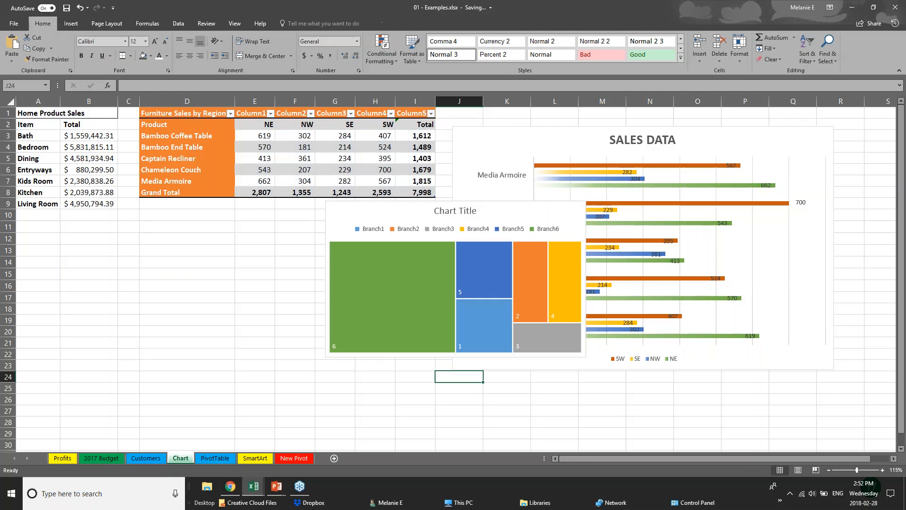
Move the treemap chart below the Furniture Sales by Region table, covering about rows 11 to 24, and deselect it.
{"action": "left_click", "coordinate": [384, 363]}
{"action": "left_click", "coordinate": [431, 251]}
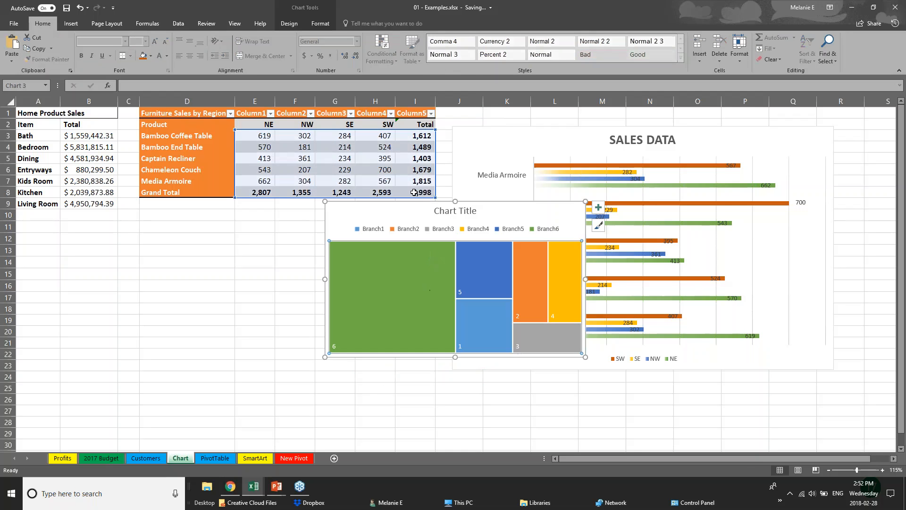
{"action": "left_click_drag", "start_coordinate": [394, 214], "coordinate": [214, 239]}
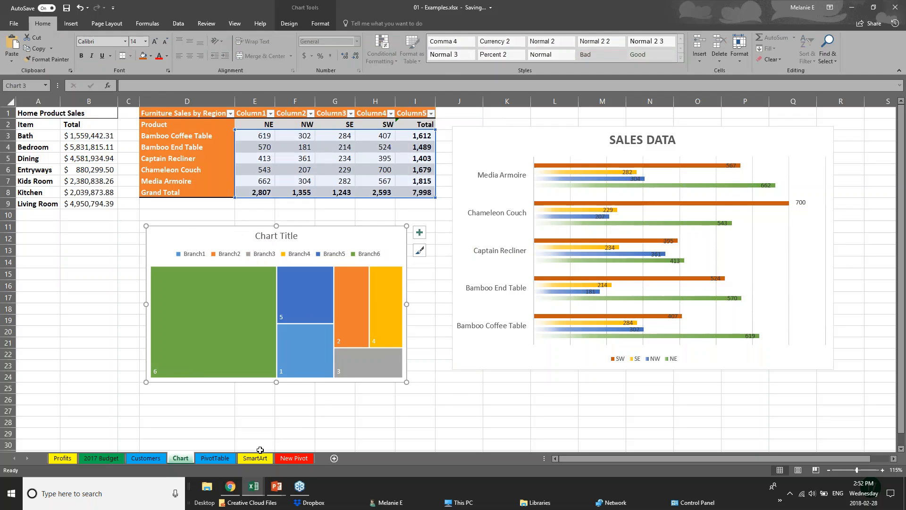
{"action": "left_click", "coordinate": [90, 320]}
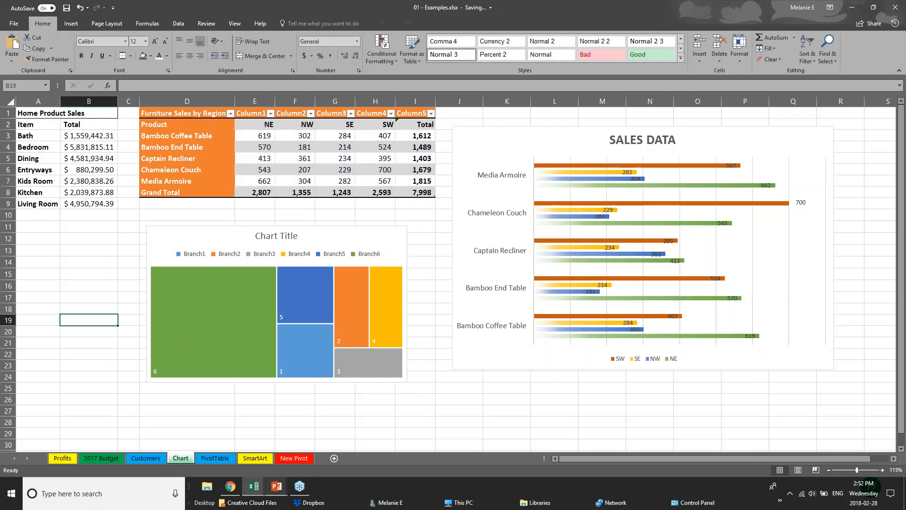
Try to open the recommended charts with only the empty cell B19 selected.
{"action": "left_click", "coordinate": [70, 24]}
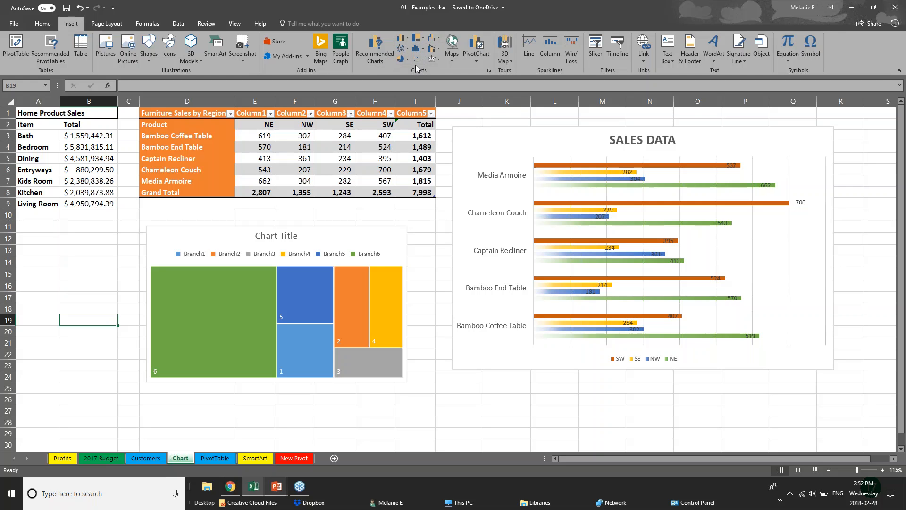
{"action": "left_click", "coordinate": [490, 70]}
{"action": "left_click", "coordinate": [457, 270]}
{"action": "left_click", "coordinate": [362, 63]}
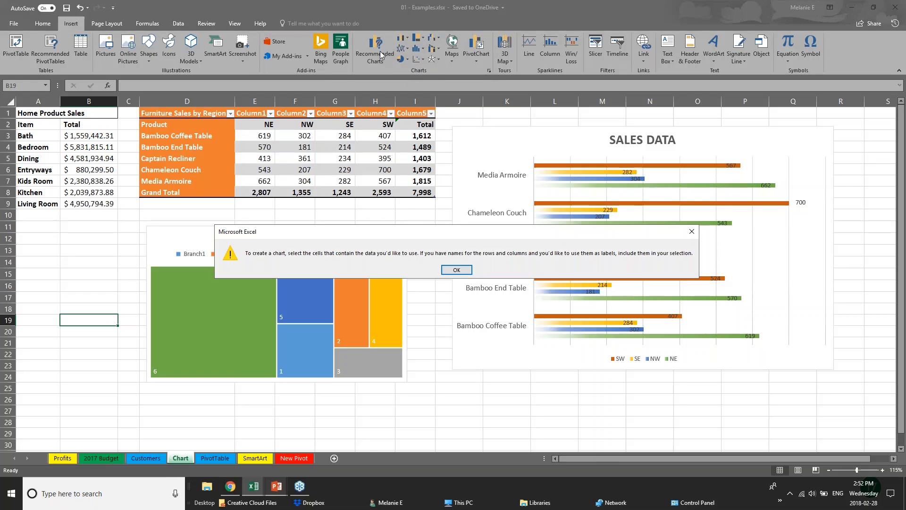
{"action": "left_click", "coordinate": [457, 271]}
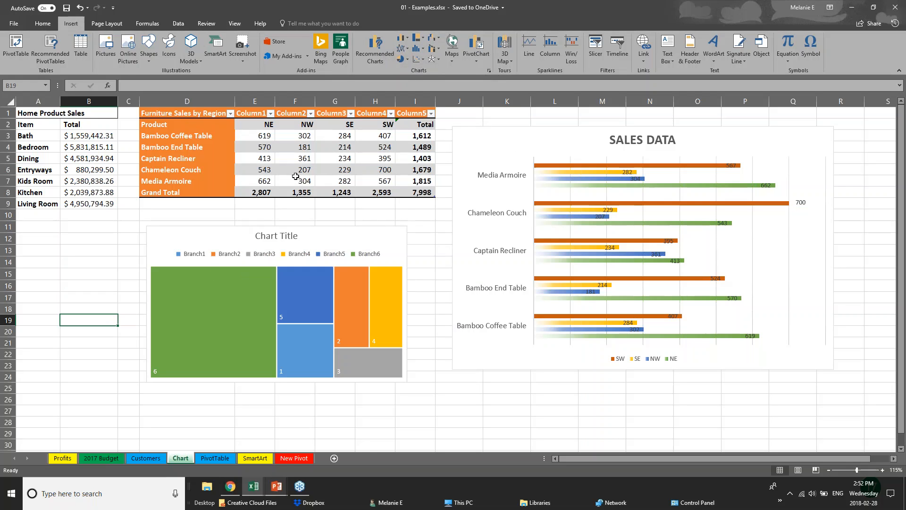
Preview the waterfall, treemap, box and whisker, and sunburst chart types for the figures E3:I8 of the Furniture Sales by Region table.
{"action": "left_click_drag", "start_coordinate": [260, 137], "coordinate": [427, 193]}
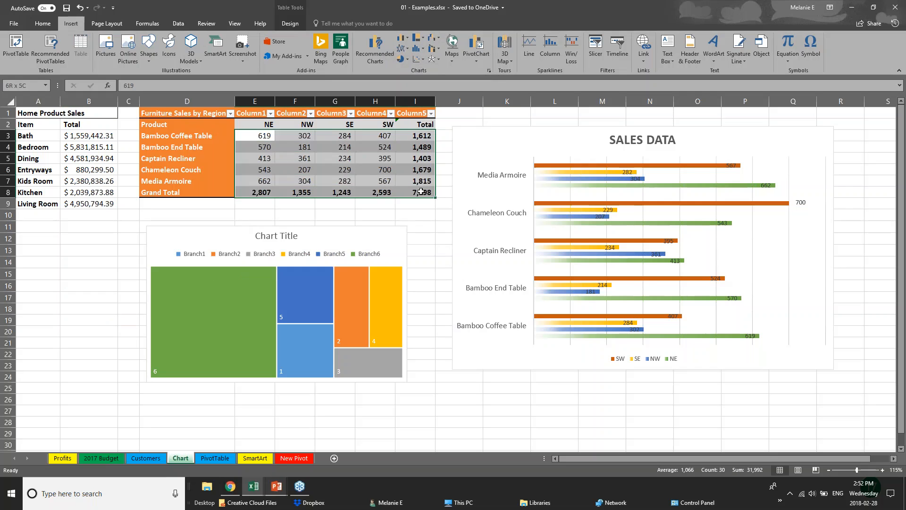
{"action": "left_click", "coordinate": [375, 50]}
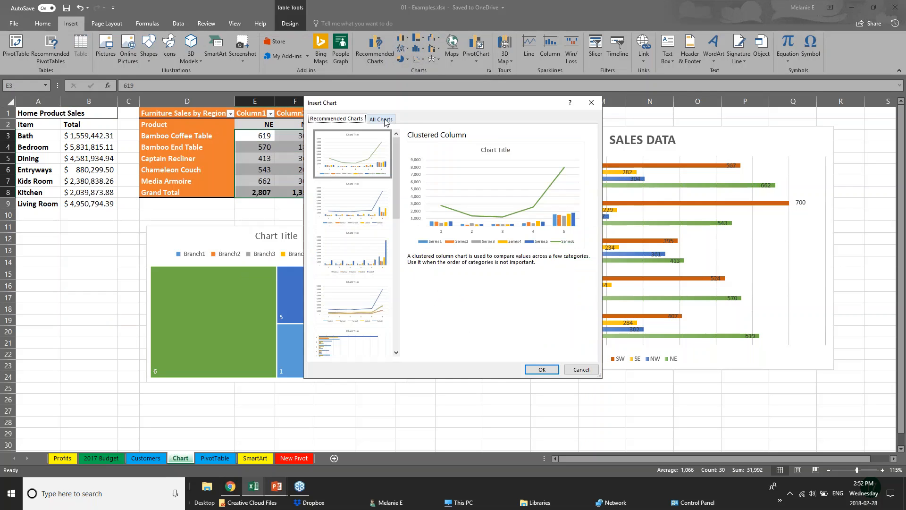
{"action": "left_click", "coordinate": [382, 119]}
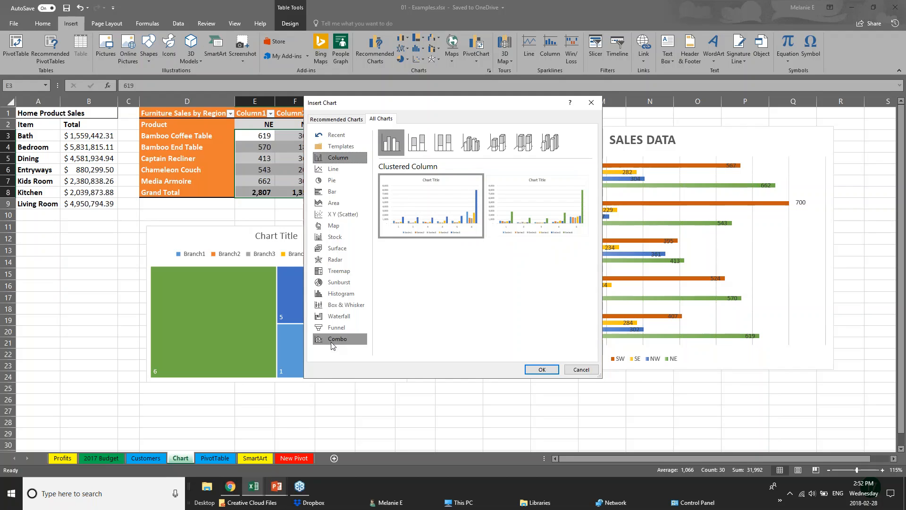
{"action": "left_click", "coordinate": [339, 318]}
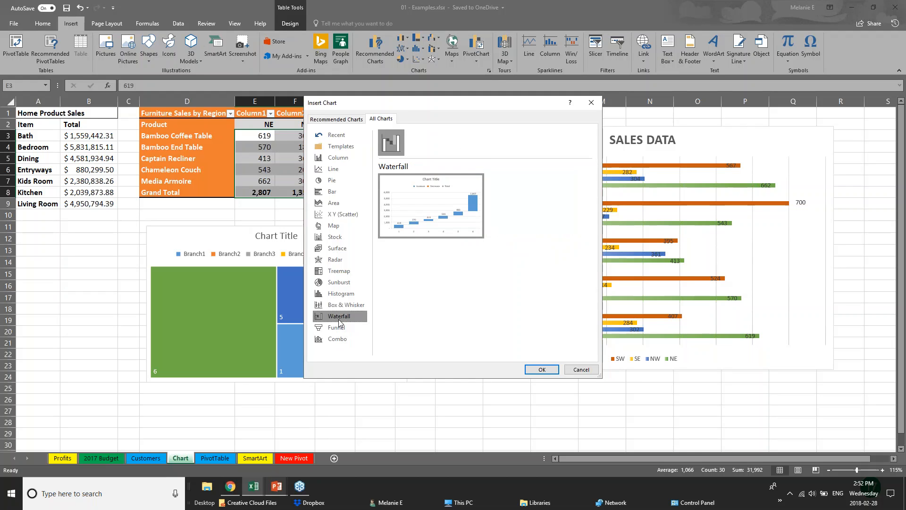
{"action": "left_click", "coordinate": [334, 273]}
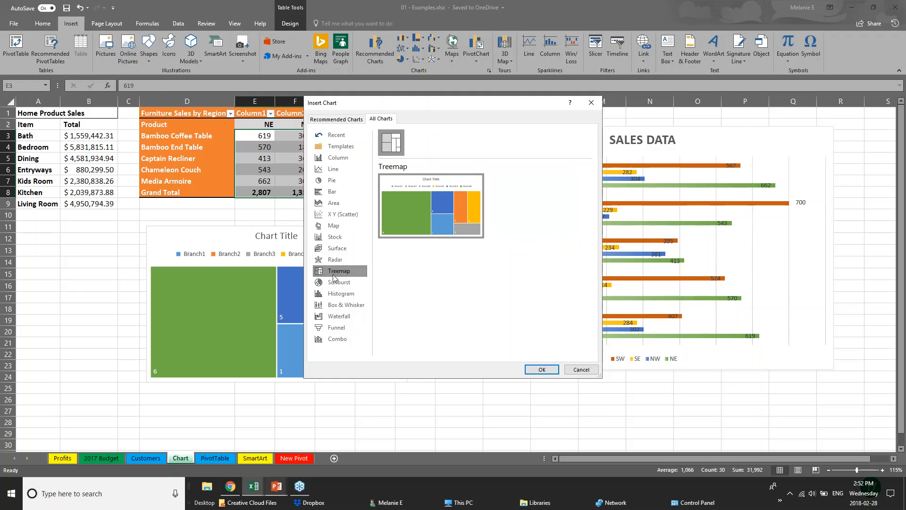
{"action": "left_click", "coordinate": [353, 306]}
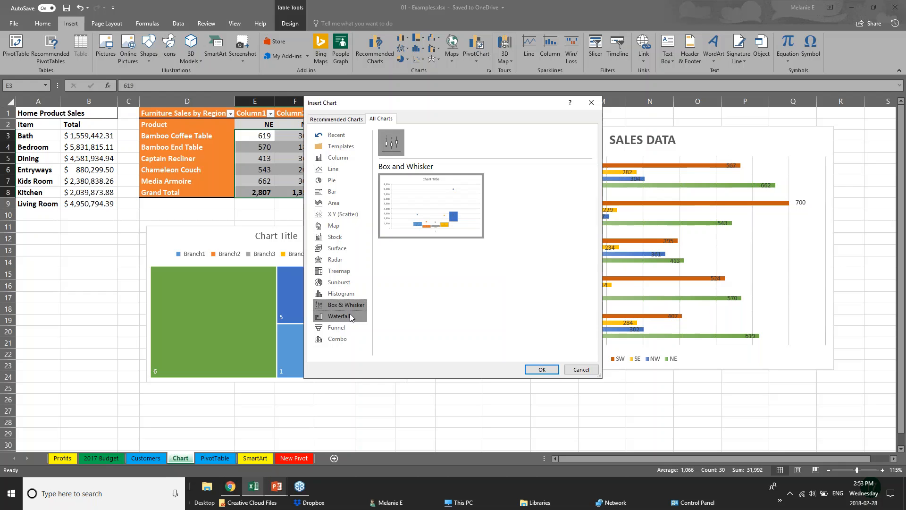
{"action": "left_click", "coordinate": [353, 281]}
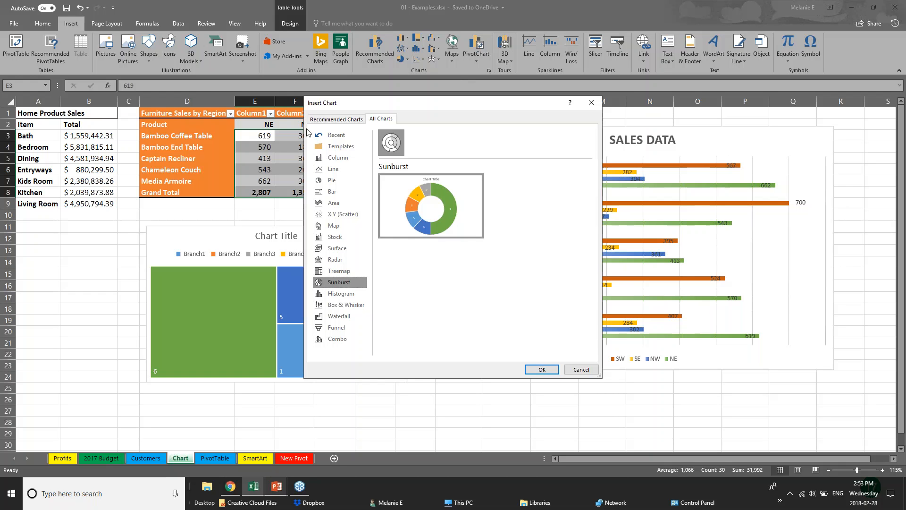
Preview the second to fourth recommended charts for the selected sales figures, ending with the line chart, and close without inserting one.
{"action": "left_click", "coordinate": [336, 119]}
{"action": "left_click", "coordinate": [354, 203]}
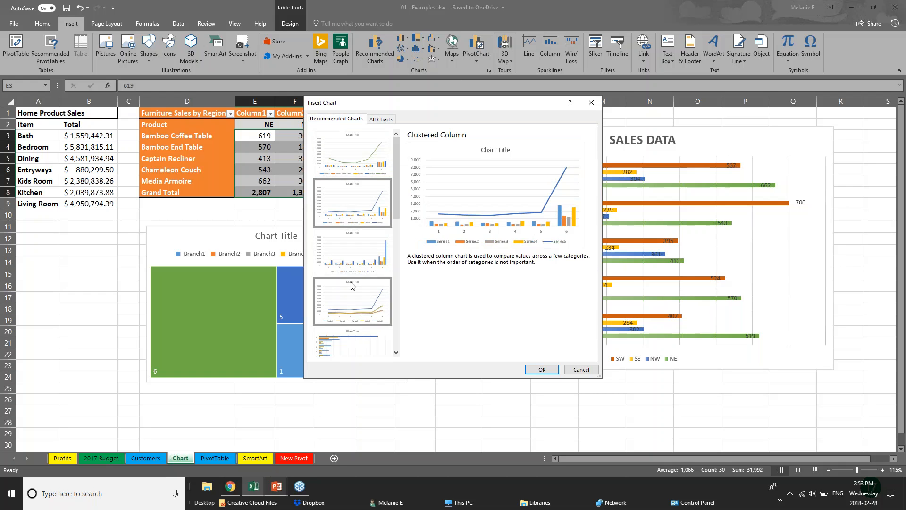
{"action": "left_click", "coordinate": [354, 252]}
{"action": "left_click", "coordinate": [355, 301]}
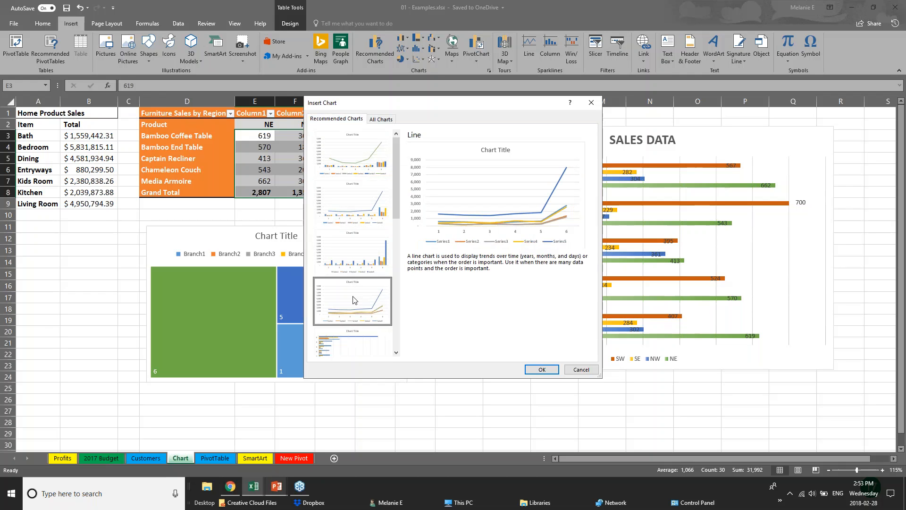
{"action": "left_click", "coordinate": [575, 370]}
Switch to the running PowerPoint slide show and advance to the 3D Power Maps slide.
{"action": "left_click", "coordinate": [281, 491]}
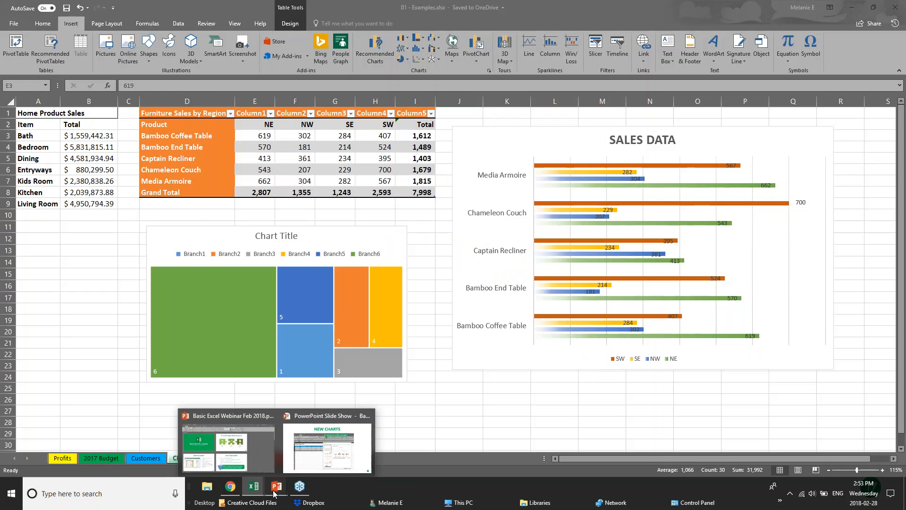
{"action": "left_click", "coordinate": [323, 456]}
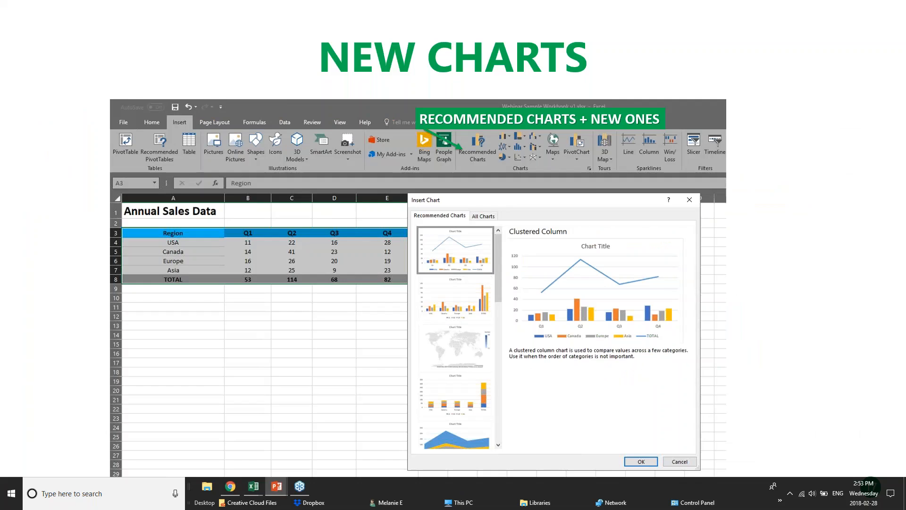
{"action": "key", "text": "Right"}
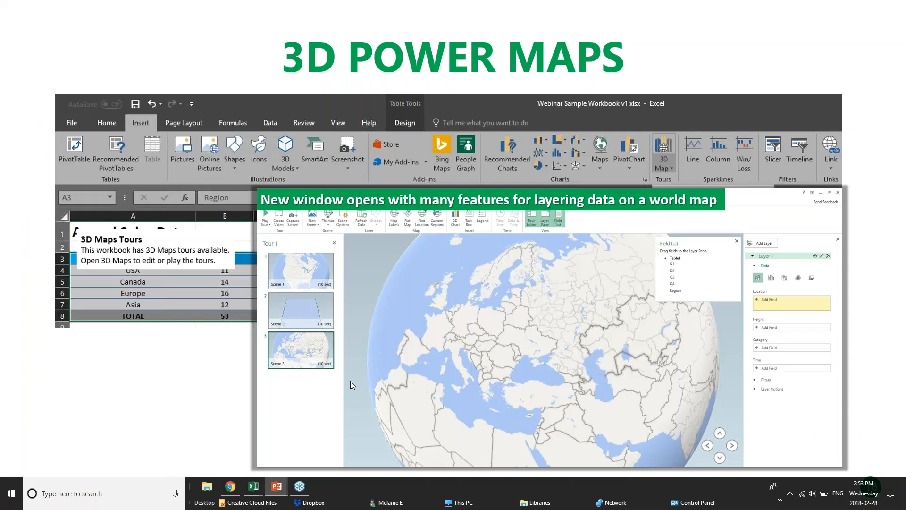
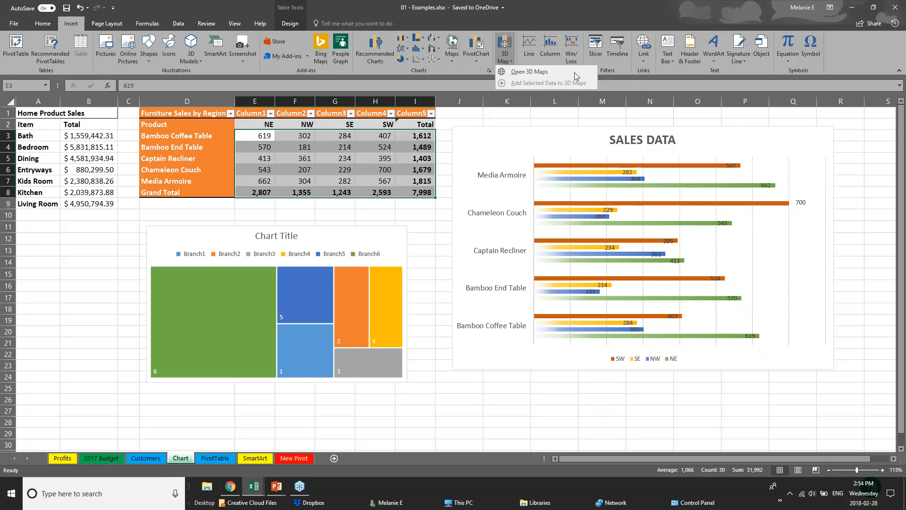
Return to the running PowerPoint slide show and advance to the Pivot Tables slide.
{"action": "left_click", "coordinate": [284, 493]}
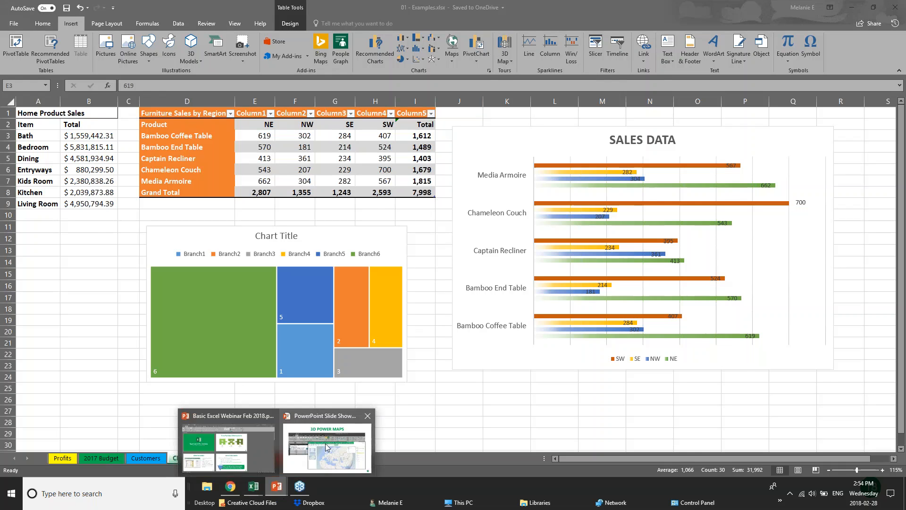
{"action": "left_click", "coordinate": [324, 448]}
{"action": "key", "text": "Right"}
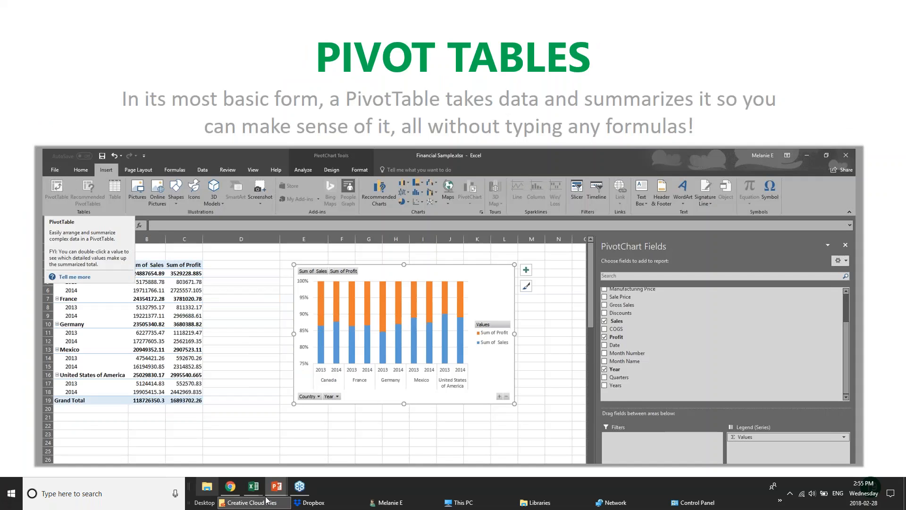
Switch to the pivotTables.xlsx workbook in Excel and look through its DateGrouping, OtherGrouping and Slicers sheets.
{"action": "mouse_move", "coordinate": [250, 491]}
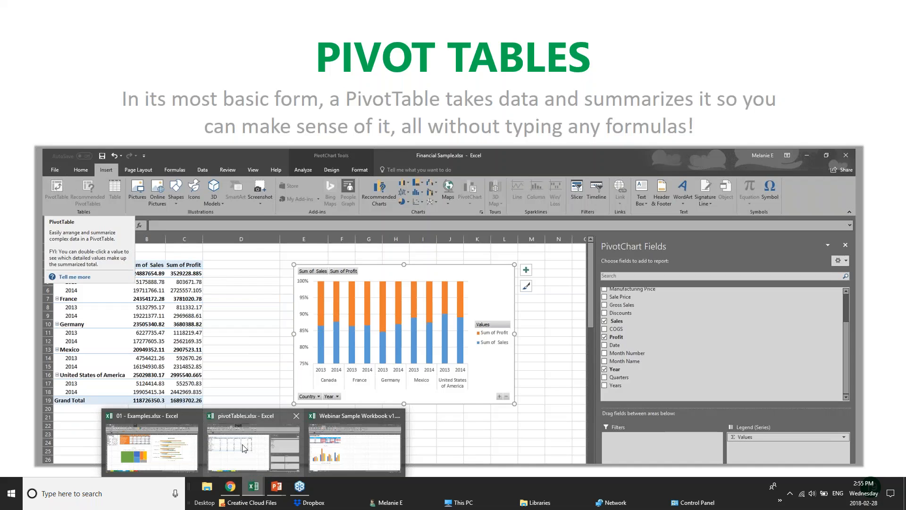
{"action": "left_click", "coordinate": [269, 446]}
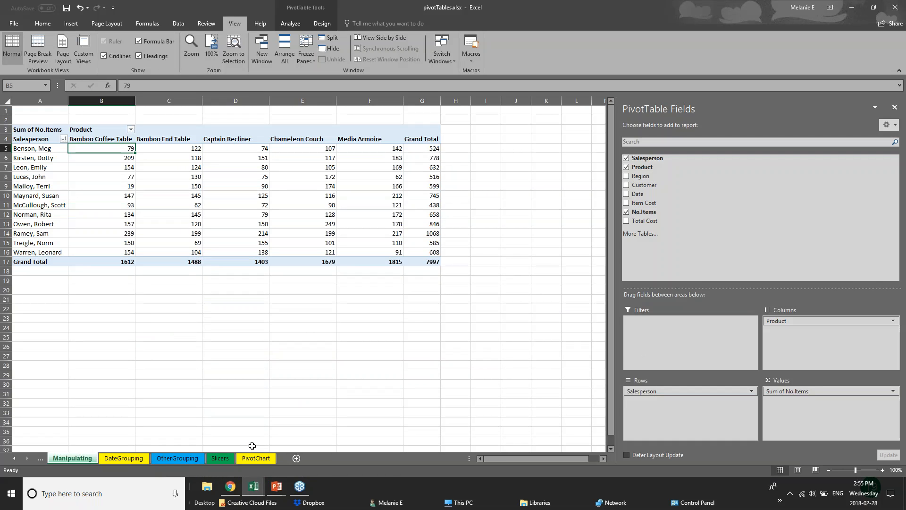
{"action": "left_click", "coordinate": [139, 459]}
{"action": "left_click", "coordinate": [191, 458]}
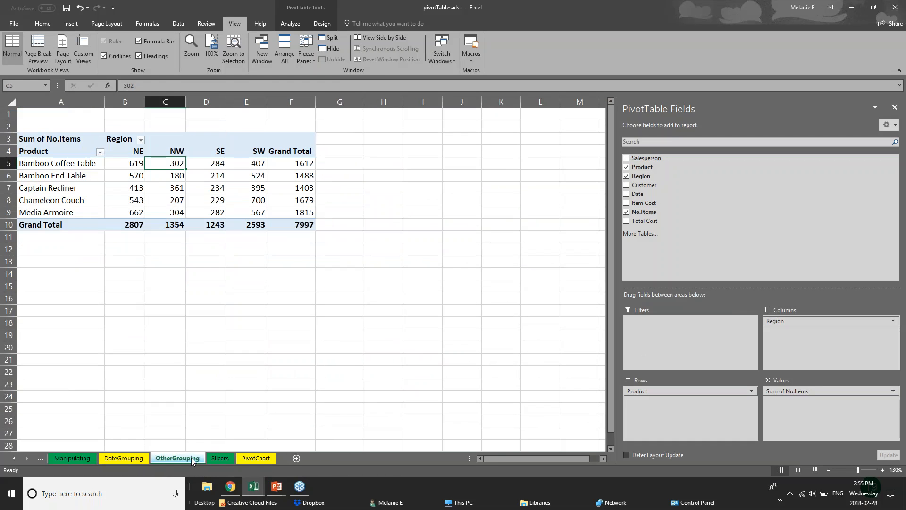
{"action": "left_click", "coordinate": [226, 458]}
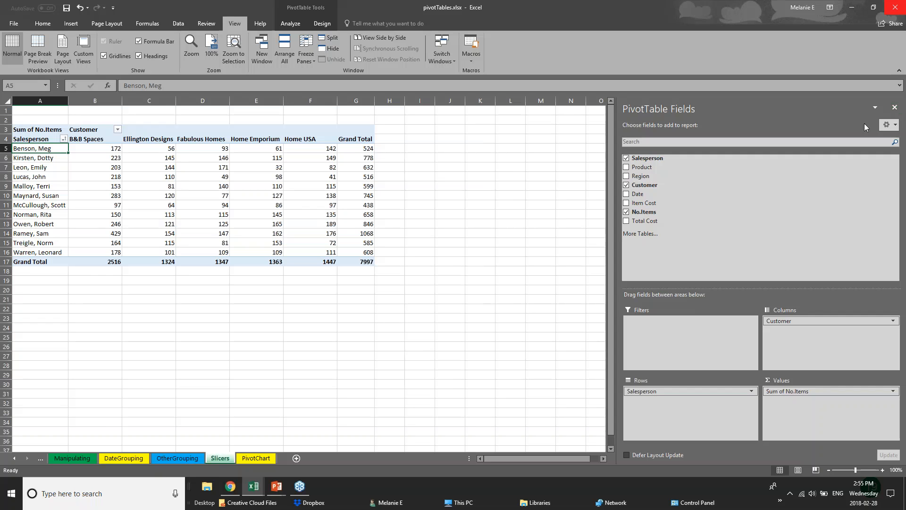
Hide the PivotTable field list and select the entire pivot table on the Slicers sheet.
{"action": "left_click", "coordinate": [894, 107]}
{"action": "left_click", "coordinate": [279, 241]}
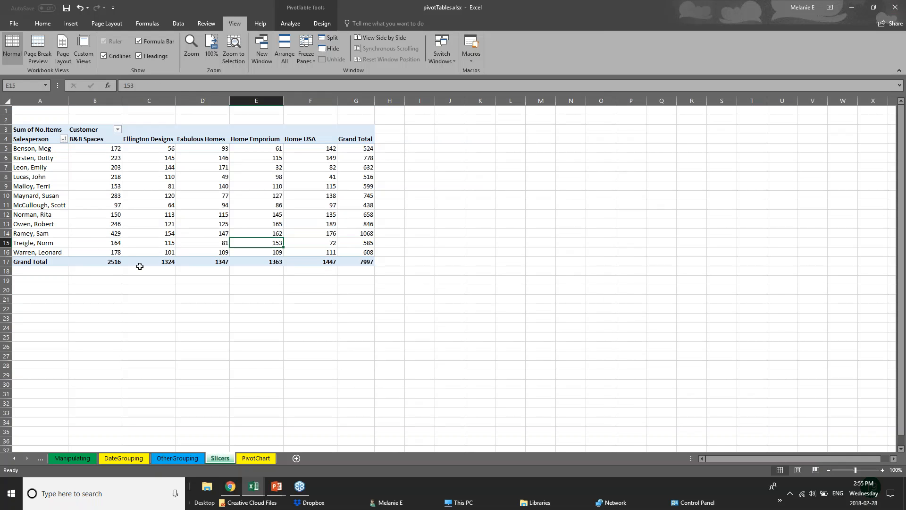
{"action": "left_click", "coordinate": [34, 123]}
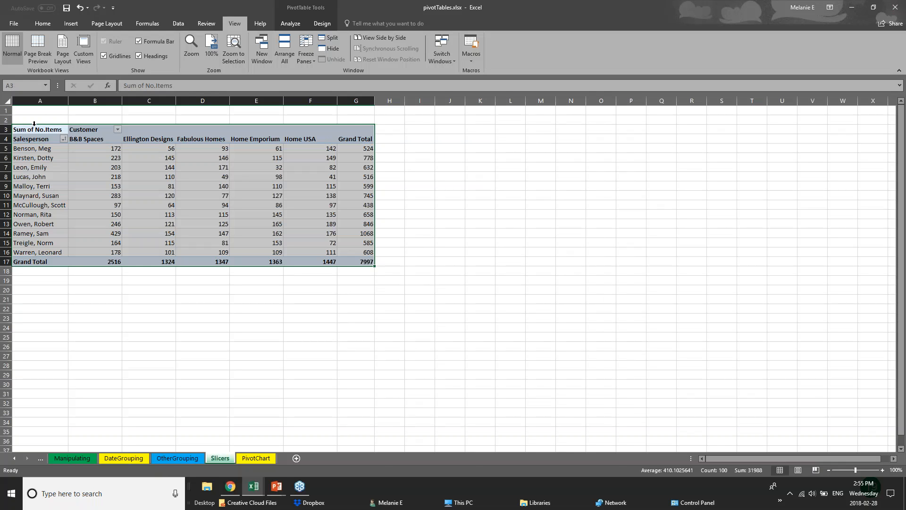
Show the Pivot Tables slide in the PowerPoint slide show again, then return to the pivotTables.xlsx workbook in Excel.
{"action": "left_click", "coordinate": [278, 489]}
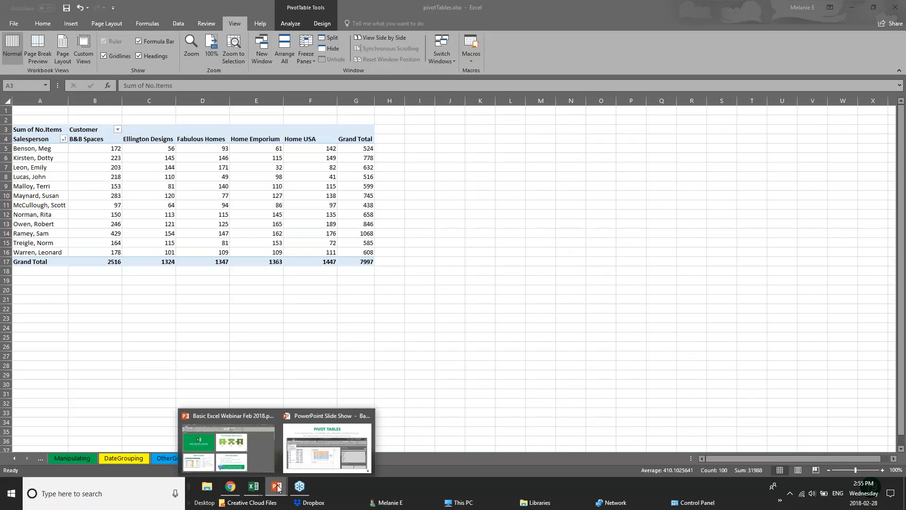
{"action": "left_click", "coordinate": [302, 453]}
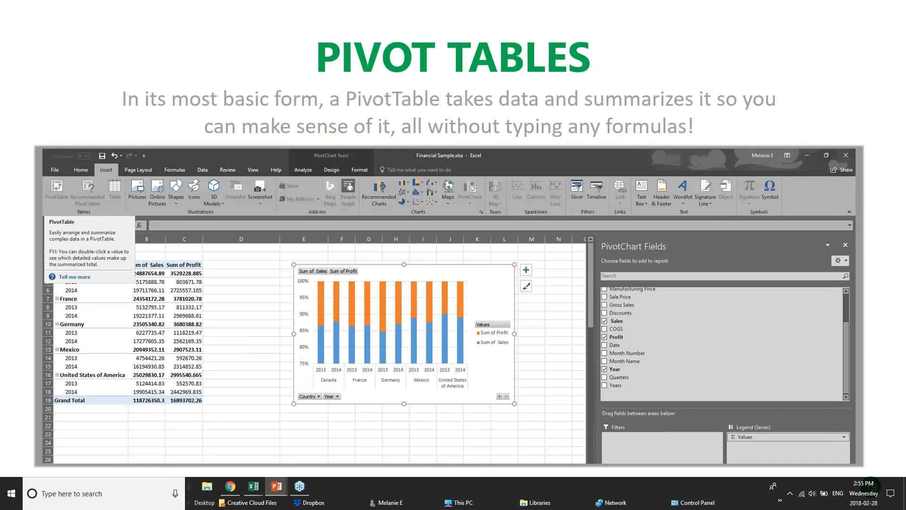
{"action": "mouse_move", "coordinate": [253, 486]}
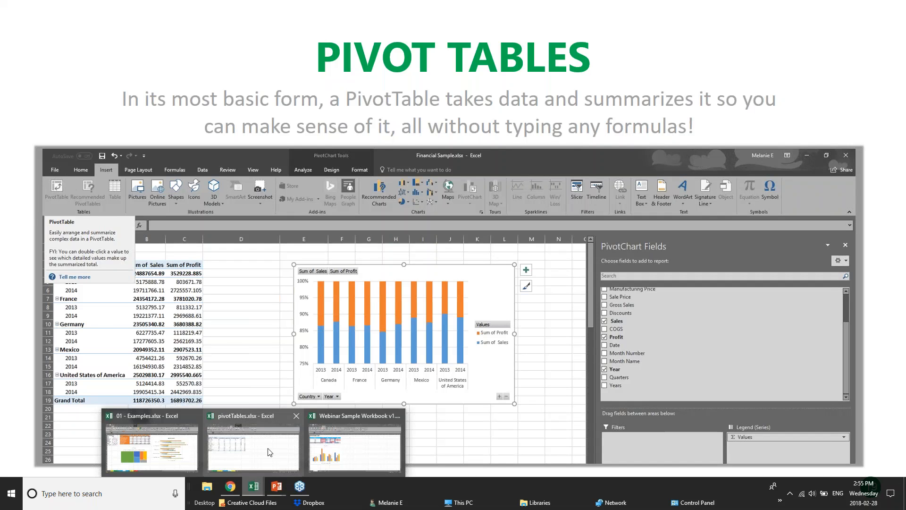
{"action": "left_click", "coordinate": [259, 453]}
Examine how the Slicers pivot table summarizes item counts by salesperson and customer, including the Ellington Designs column and its grand total.
{"action": "left_click", "coordinate": [106, 159]}
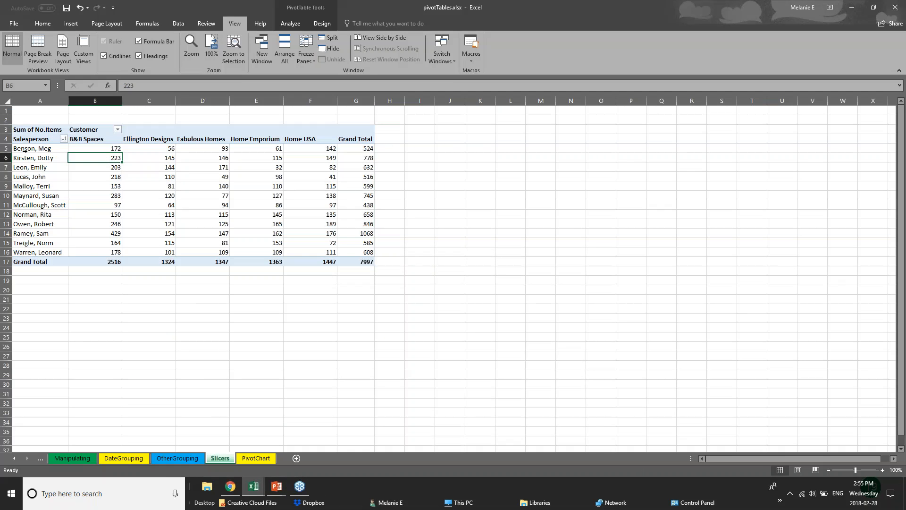
{"action": "left_click_drag", "start_coordinate": [20, 148], "coordinate": [220, 143]}
{"action": "left_click", "coordinate": [388, 148]}
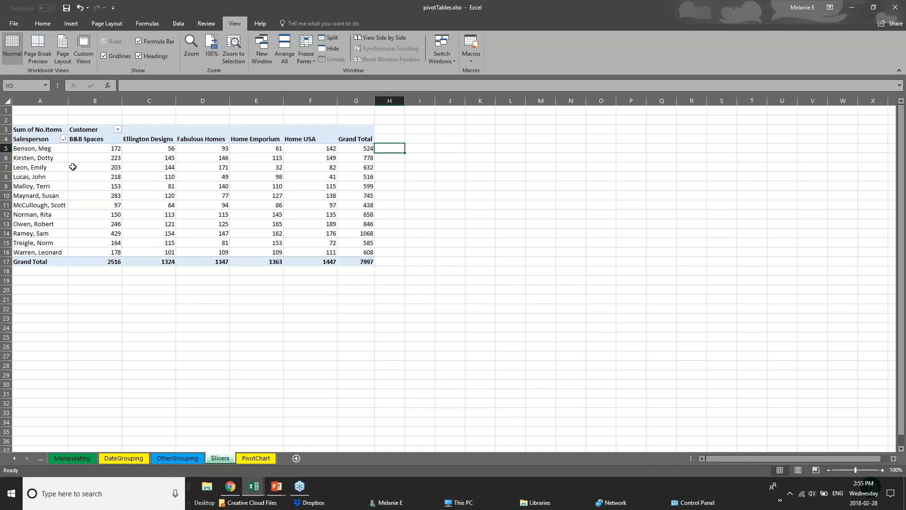
{"action": "left_click_drag", "start_coordinate": [62, 168], "coordinate": [113, 173]}
{"action": "left_click", "coordinate": [148, 142]}
{"action": "left_click_drag", "start_coordinate": [149, 148], "coordinate": [152, 262]}
{"action": "left_click", "coordinate": [152, 262]}
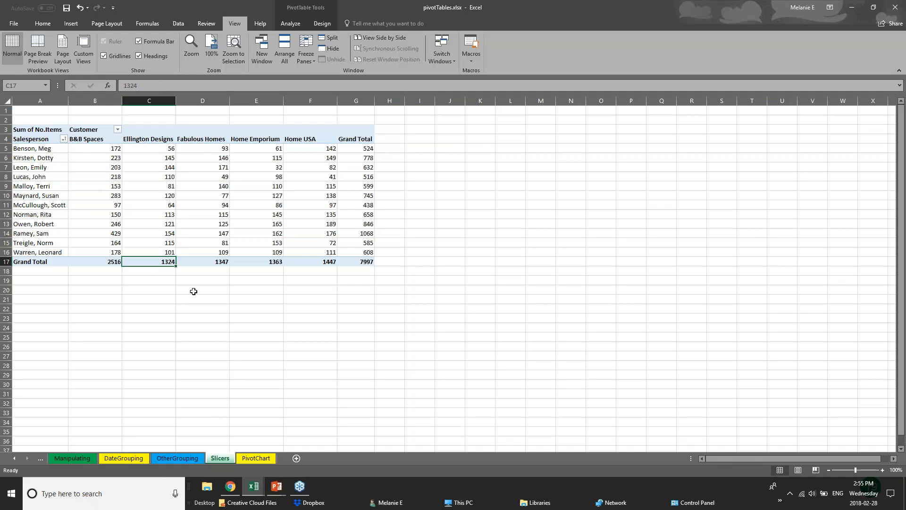
{"action": "left_click", "coordinate": [194, 291]}
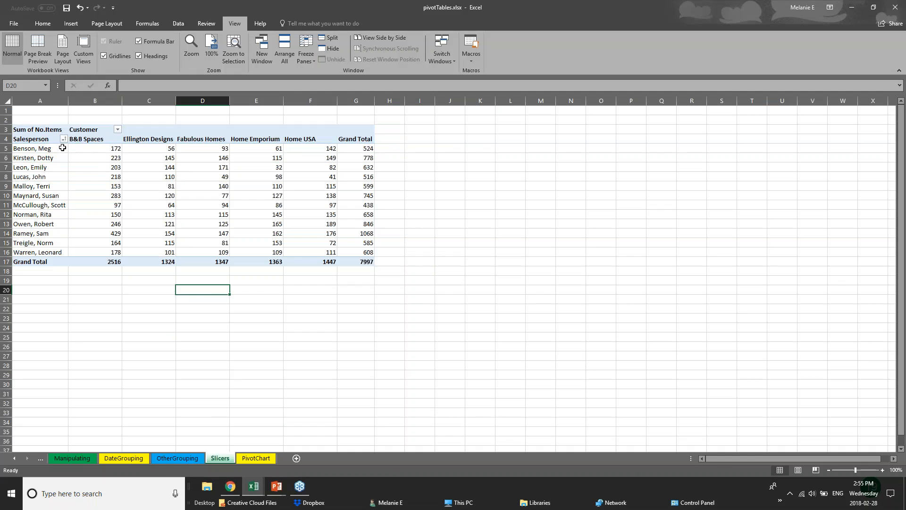
Check the OtherGrouping and Slicers sheets once more, then switch to the PivotTable sheet of 01 - Examples.xlsx.
{"action": "left_click", "coordinate": [188, 459]}
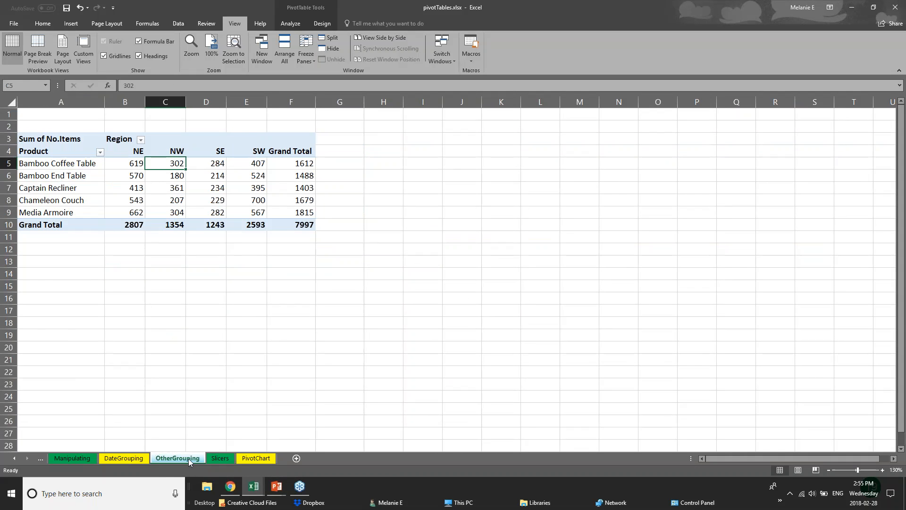
{"action": "left_click", "coordinate": [221, 458]}
{"action": "mouse_move", "coordinate": [243, 477]}
{"action": "left_click", "coordinate": [152, 442]}
{"action": "left_click", "coordinate": [220, 459]}
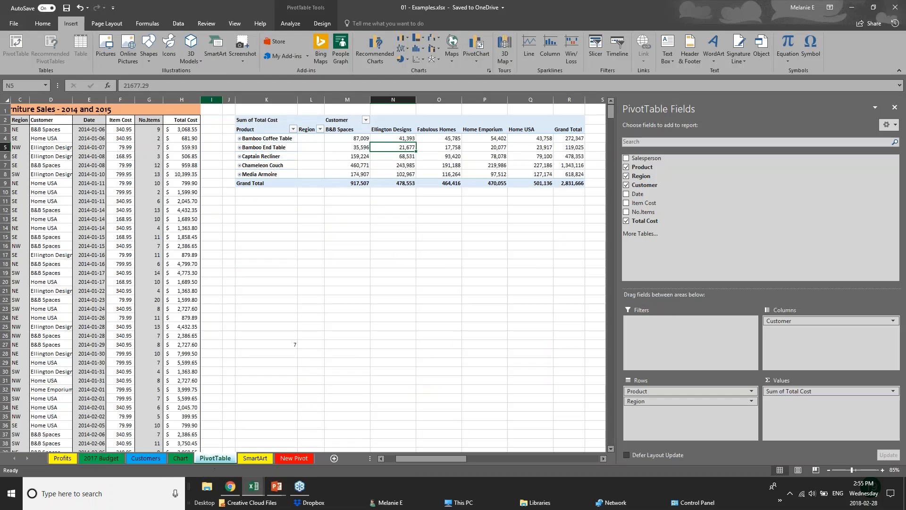
Hide the field list and delete the existing Sum of Total Cost pivot table beside the furniture sales data.
{"action": "left_click", "coordinate": [283, 121]}
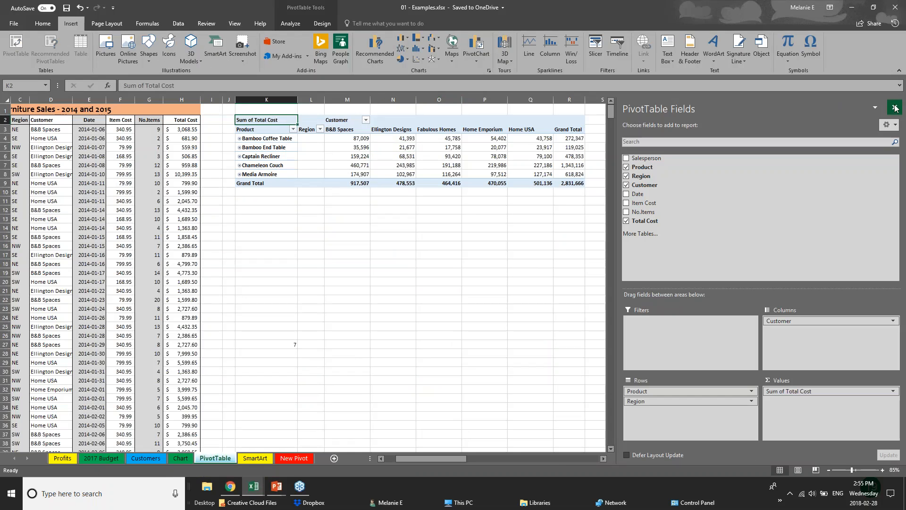
{"action": "left_click", "coordinate": [894, 107]}
{"action": "left_click", "coordinate": [245, 107]}
{"action": "left_click_drag", "start_coordinate": [246, 107], "coordinate": [637, 200]}
{"action": "key", "text": "Delete"}
{"action": "left_click", "coordinate": [125, 191]}
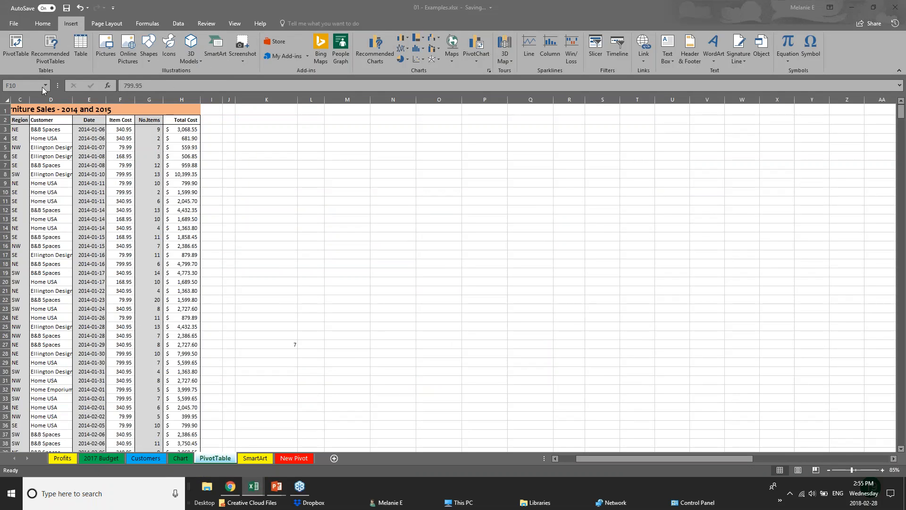
Examine the Furniture Sales - 2014 and 2015 source data from the Salesperson to the Total Cost column, including records farther down.
{"action": "left_click", "coordinate": [590, 457]}
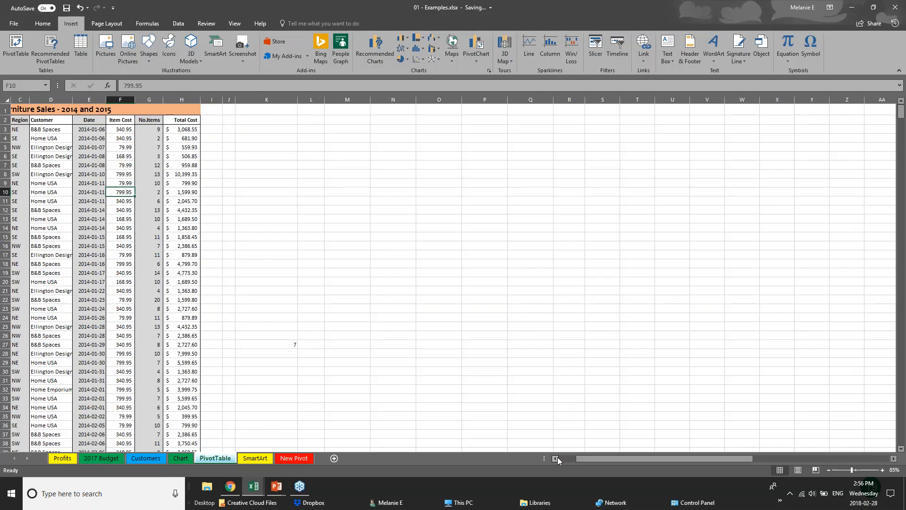
{"action": "left_click_drag", "start_coordinate": [577, 458], "coordinate": [556, 457]}
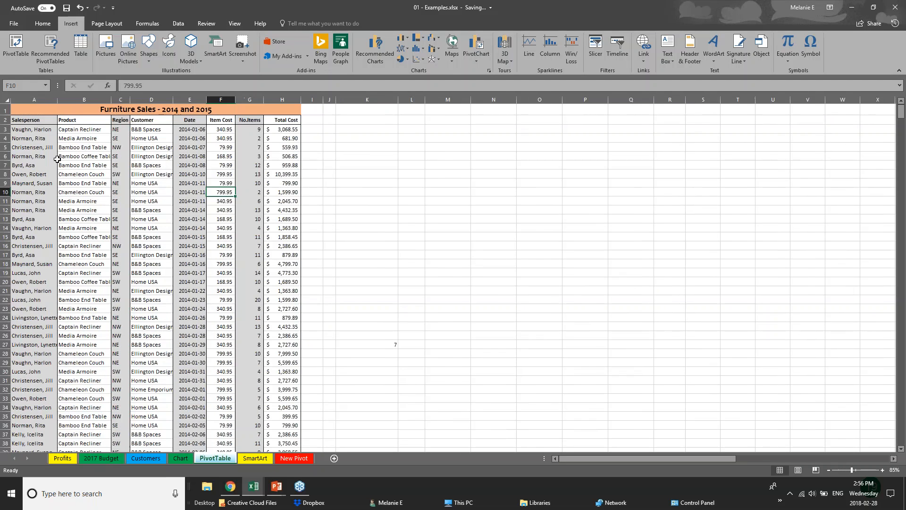
{"action": "left_click", "coordinate": [43, 149]}
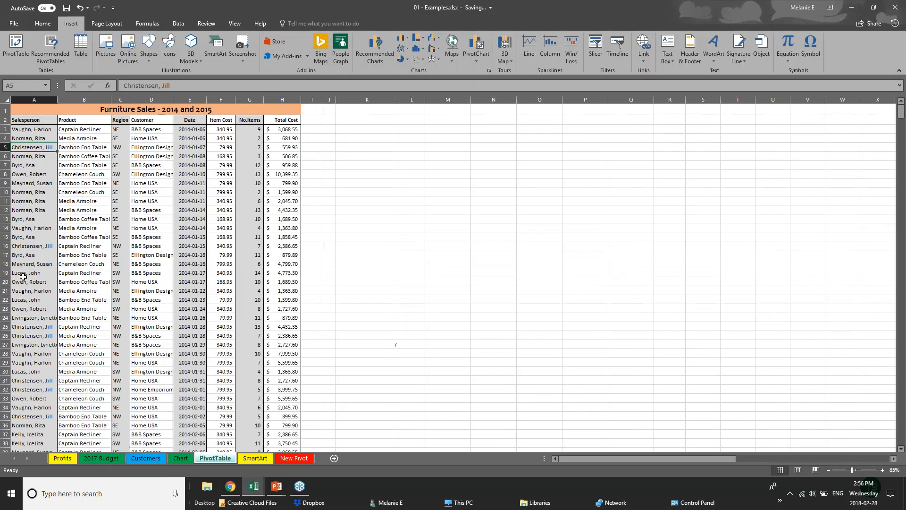
{"action": "scroll", "coordinate": [23, 276], "scroll_direction": "down", "scroll_amount": 10}
{"action": "scroll", "coordinate": [23, 277], "scroll_direction": "up", "scroll_amount": 10}
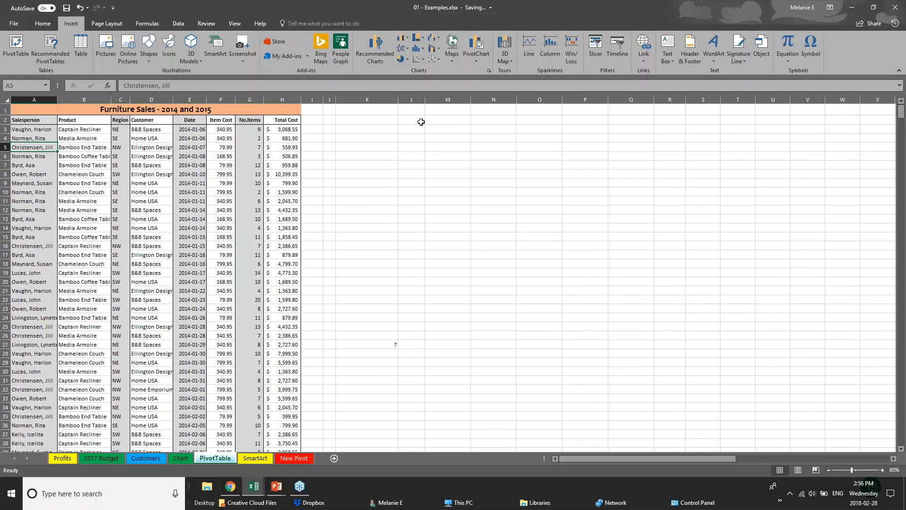
{"action": "left_click", "coordinate": [276, 133]}
{"action": "left_click", "coordinate": [278, 189]}
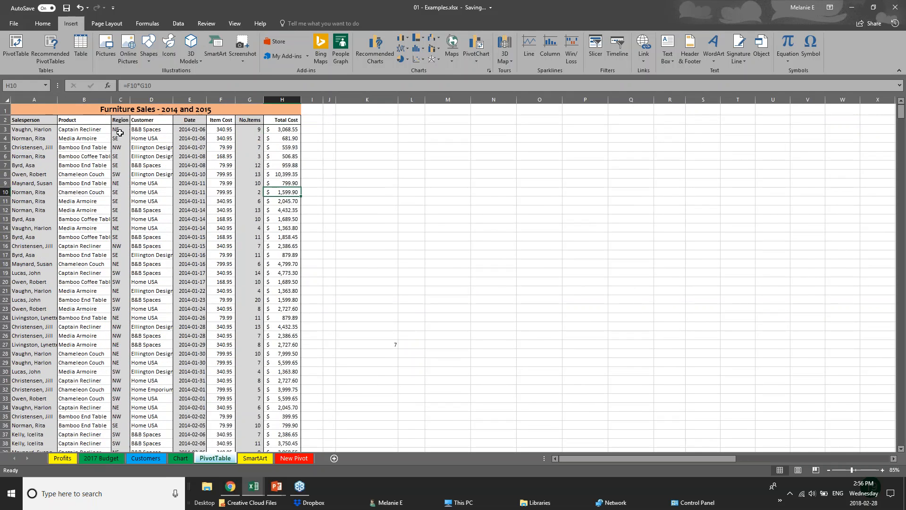
{"action": "left_click", "coordinate": [54, 264]}
{"action": "scroll", "coordinate": [59, 372], "scroll_direction": "down", "scroll_amount": 5}
{"action": "scroll", "coordinate": [59, 376], "scroll_direction": "down", "scroll_amount": 11}
{"action": "scroll", "coordinate": [60, 376], "scroll_direction": "down", "scroll_amount": 14}
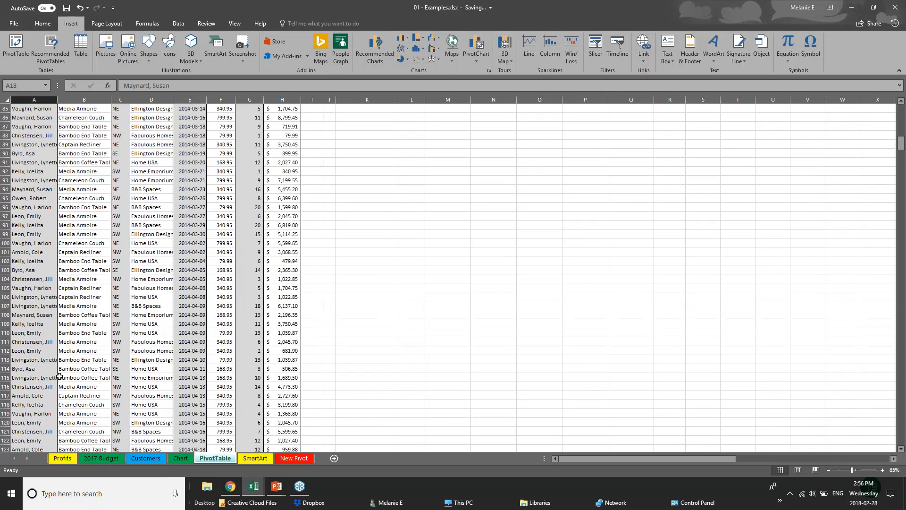
{"action": "scroll", "coordinate": [59, 376], "scroll_direction": "up", "scroll_amount": 11}
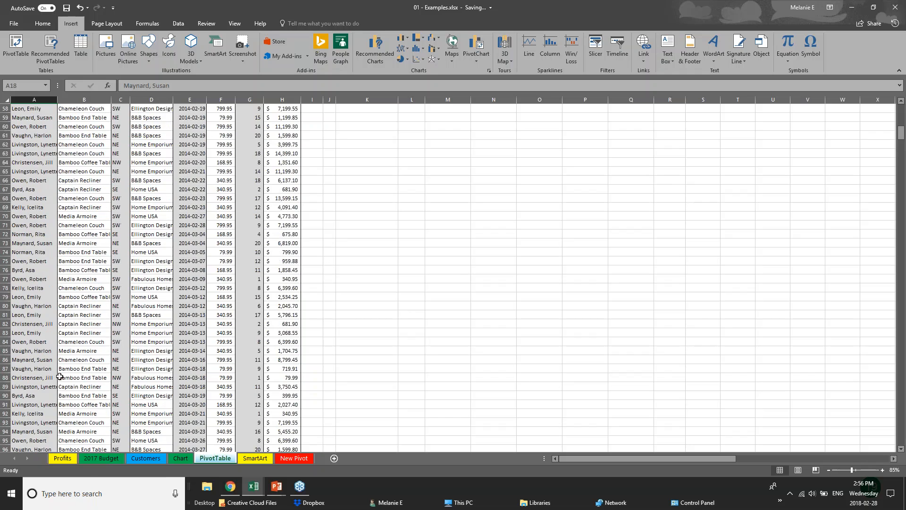
{"action": "scroll", "coordinate": [60, 377], "scroll_direction": "up", "scroll_amount": 19}
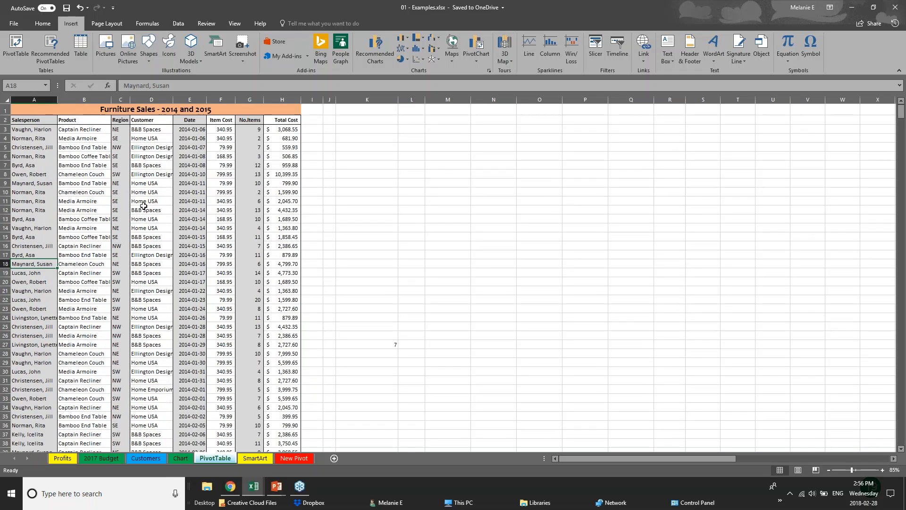
{"action": "left_click", "coordinate": [7, 101]}
{"action": "left_click", "coordinate": [364, 228]}
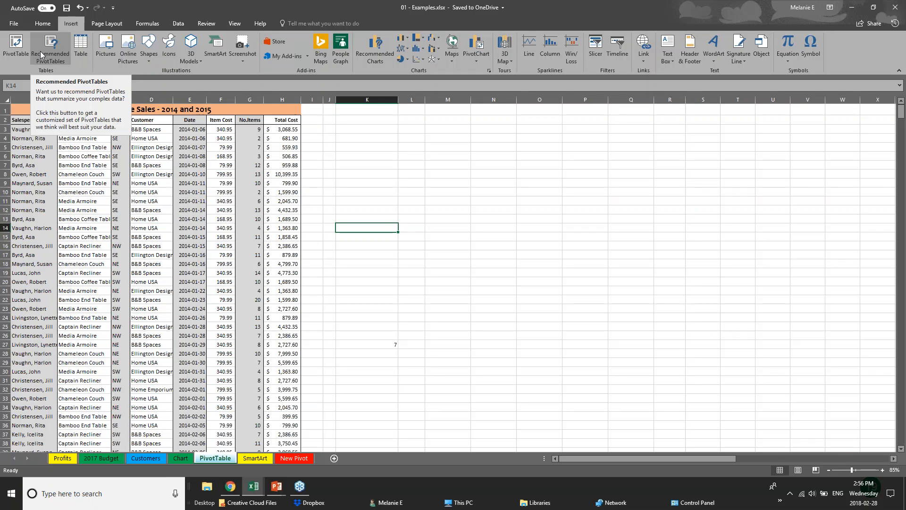
{"action": "left_click", "coordinate": [16, 57]}
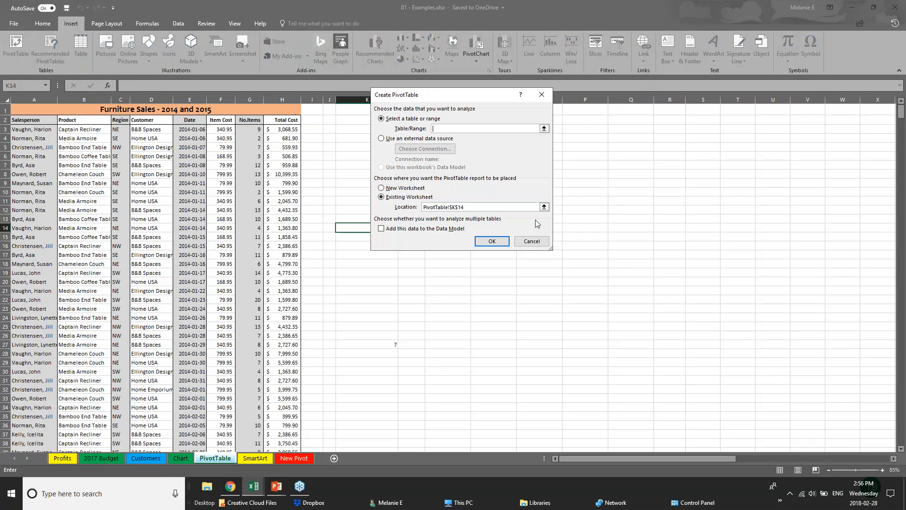
{"action": "left_click", "coordinate": [29, 99]}
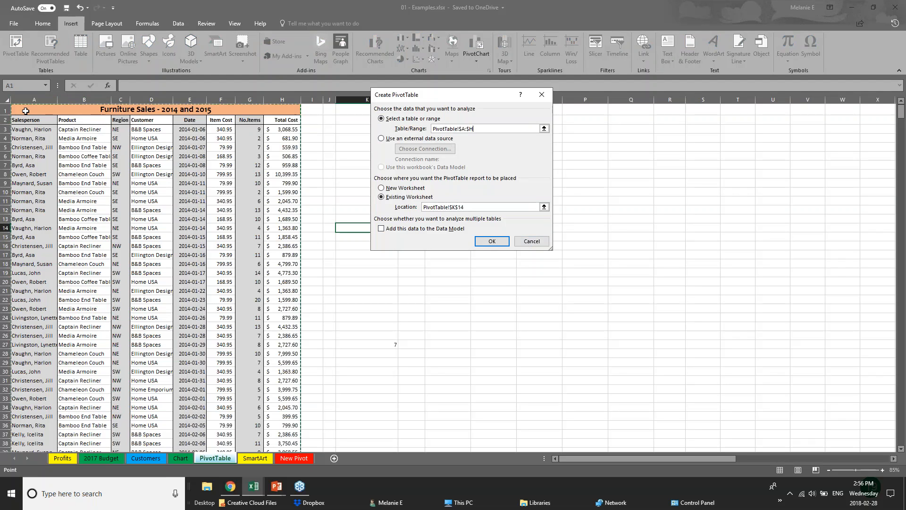
{"action": "left_click", "coordinate": [7, 99]}
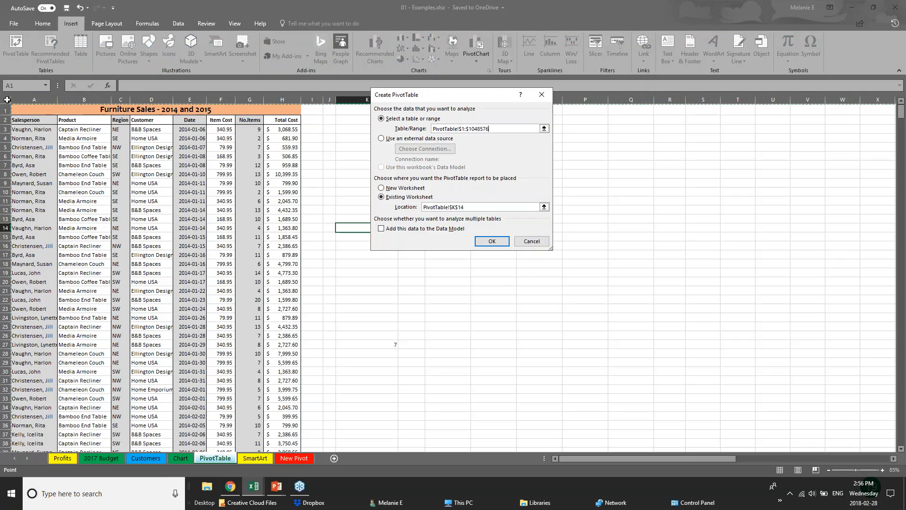
{"action": "left_click", "coordinate": [19, 109]}
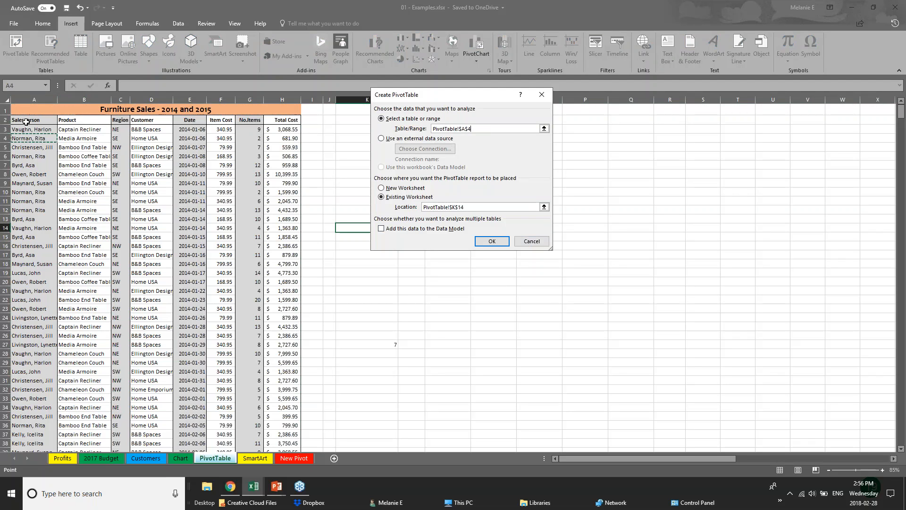
{"action": "left_click_drag", "start_coordinate": [21, 110], "coordinate": [213, 185]}
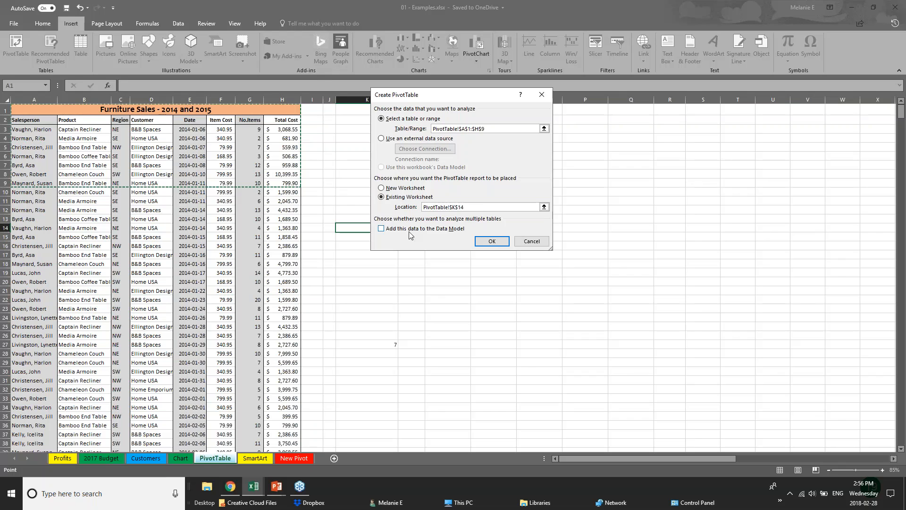
{"action": "left_click", "coordinate": [531, 245]}
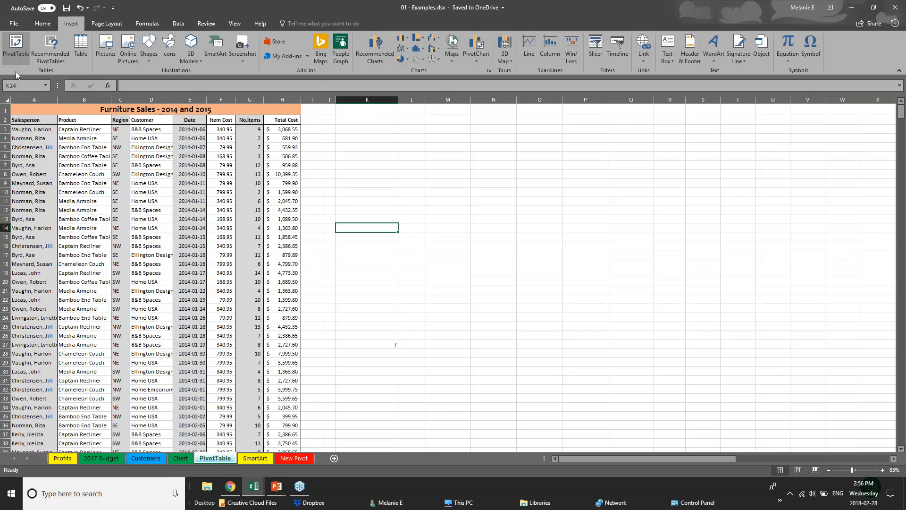
{"action": "left_click", "coordinate": [4, 98]}
{"action": "left_click", "coordinate": [20, 41]}
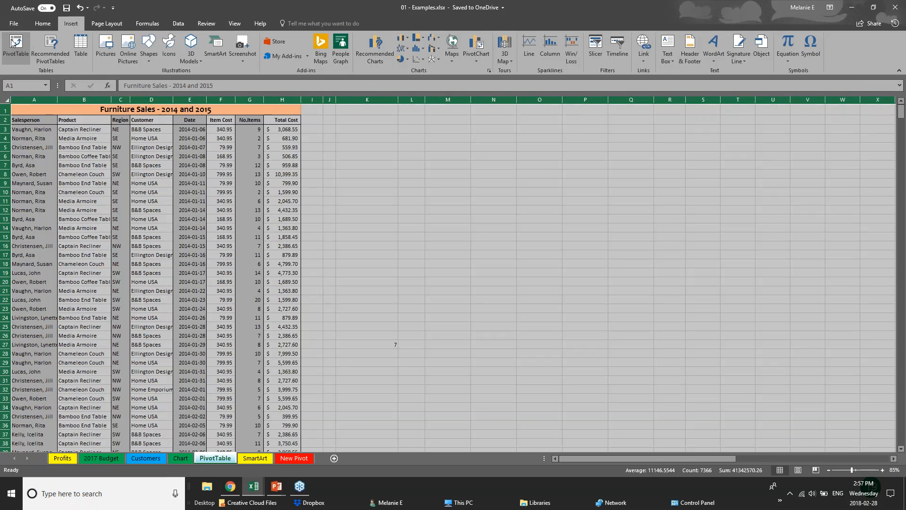
{"action": "left_click", "coordinate": [492, 242]}
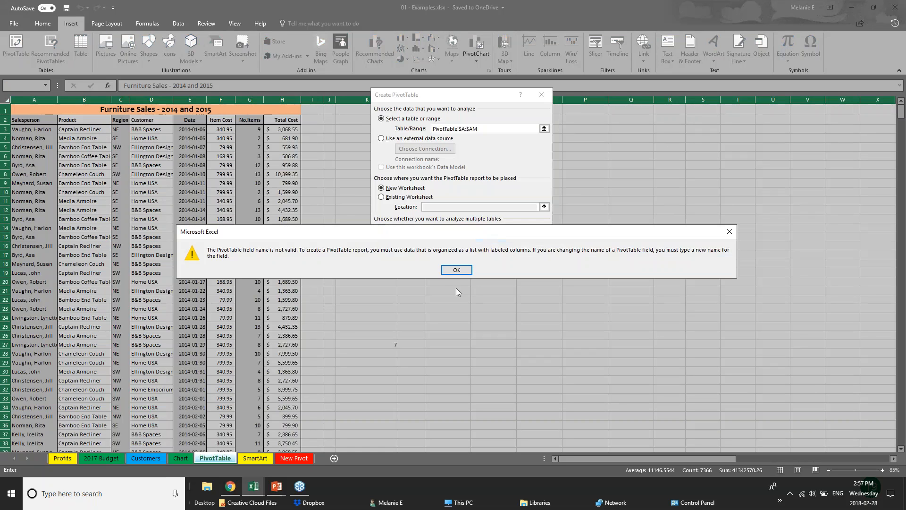
{"action": "left_click", "coordinate": [453, 275]}
{"action": "left_click", "coordinate": [486, 242]}
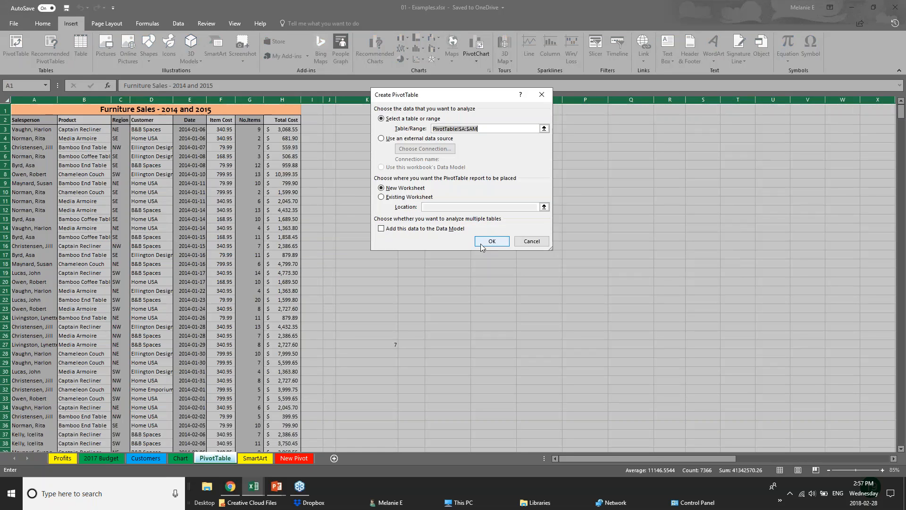
{"action": "left_click", "coordinate": [453, 275]}
{"action": "left_click", "coordinate": [524, 241]}
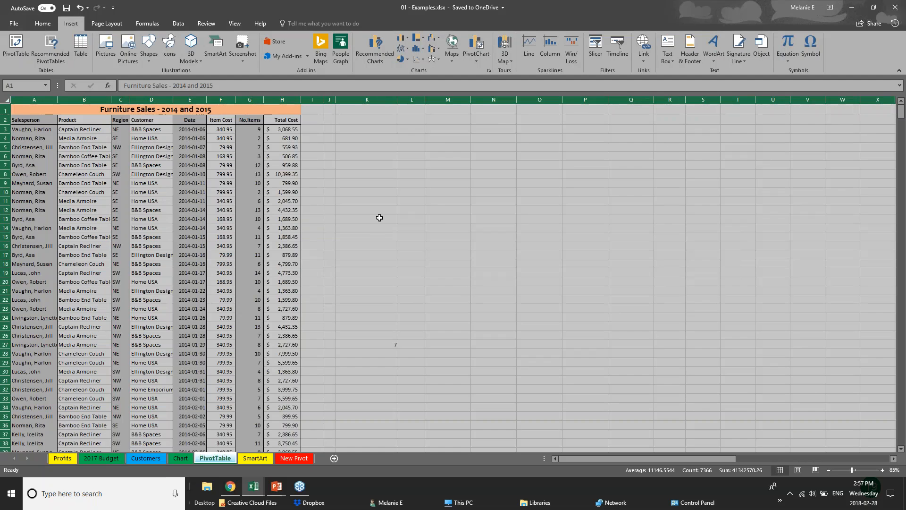
Create a pivot table on a new worksheet from the furniture sales data in columns A to H, starting at row 2.
{"action": "left_click", "coordinate": [20, 98]}
{"action": "left_click_drag", "start_coordinate": [20, 99], "coordinate": [283, 99]}
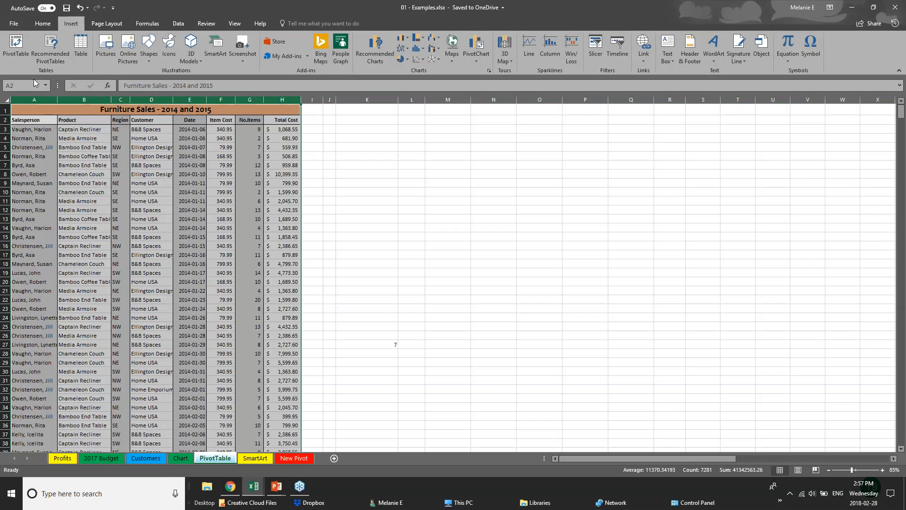
{"action": "left_click", "coordinate": [14, 47]}
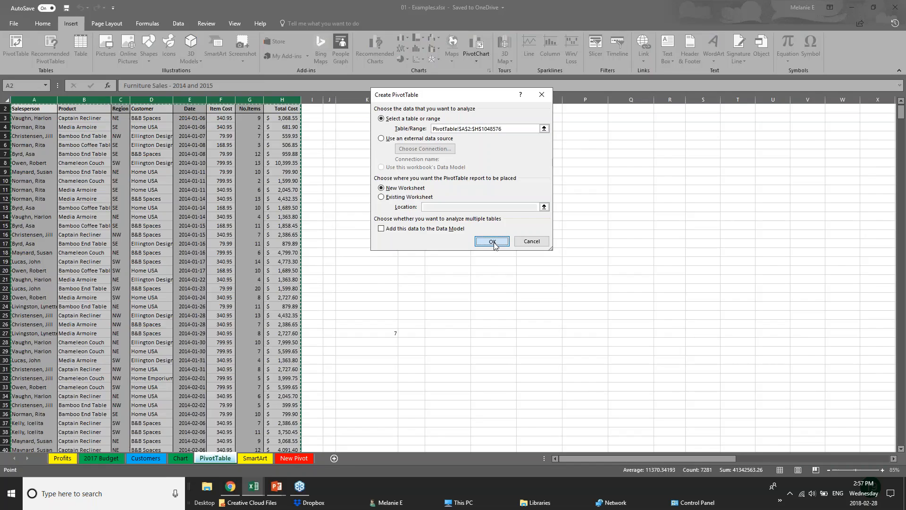
{"action": "key", "text": "Return"}
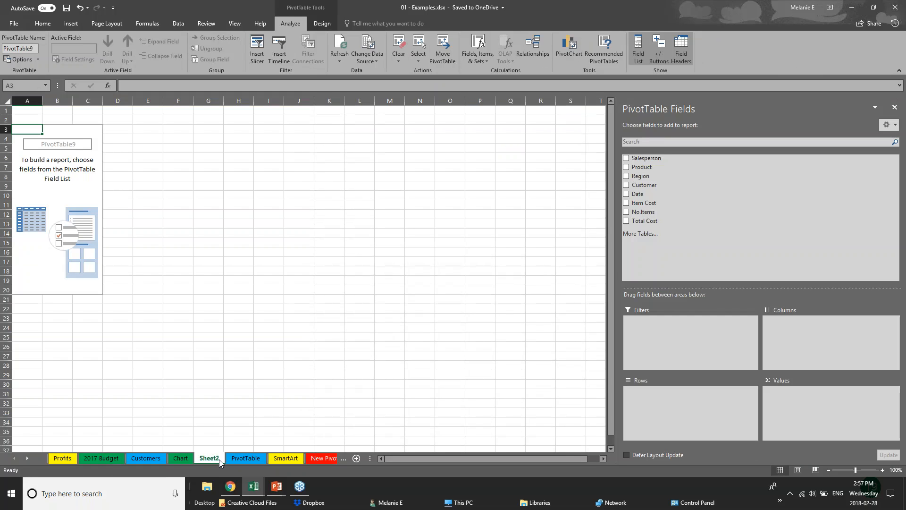
Rename the new pivot table worksheet as PIVOT 2 and select a cell inside the empty pivot table.
{"action": "double_click", "coordinate": [219, 460]}
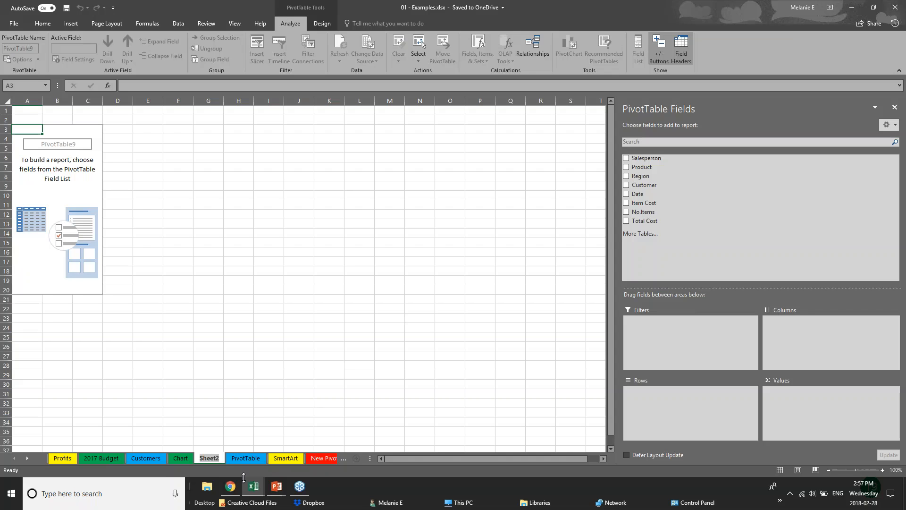
{"action": "type", "text": "PIV"}
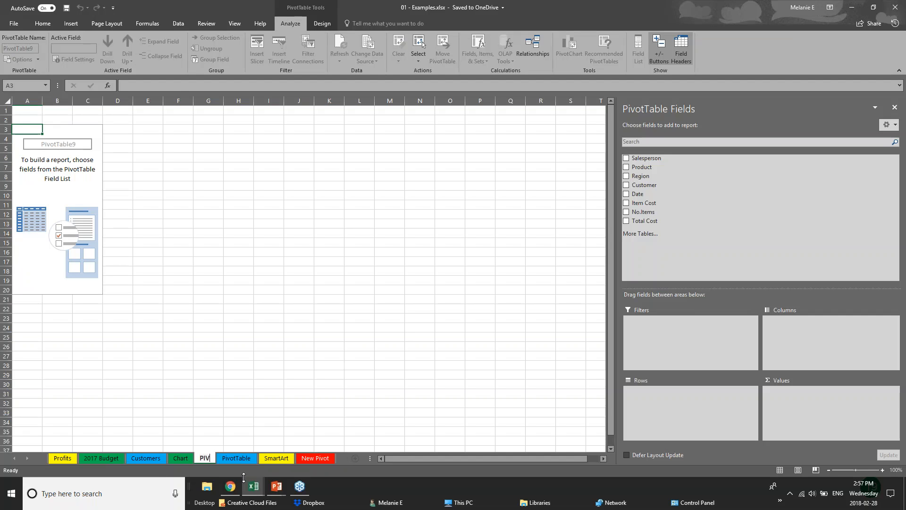
{"action": "type", "text": "OT 2"}
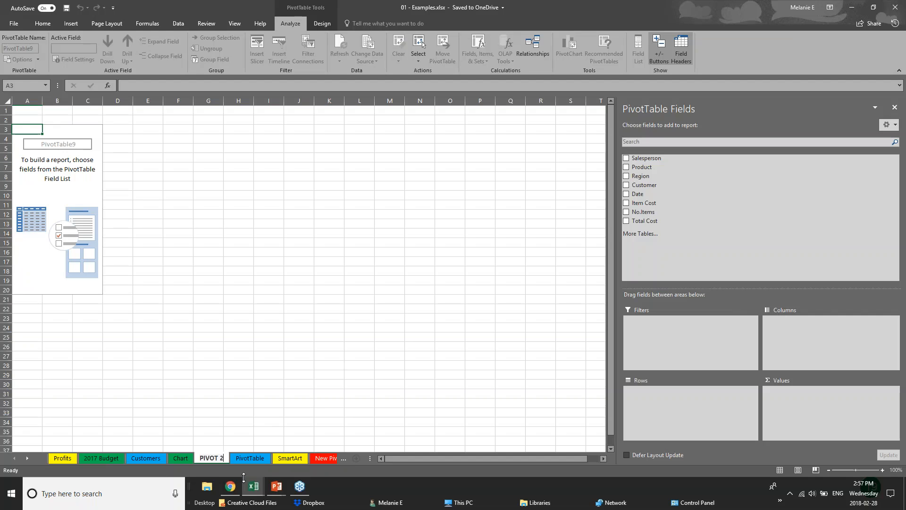
{"action": "key", "text": "Return"}
{"action": "left_click", "coordinate": [67, 146]}
{"action": "key", "text": "Up"}
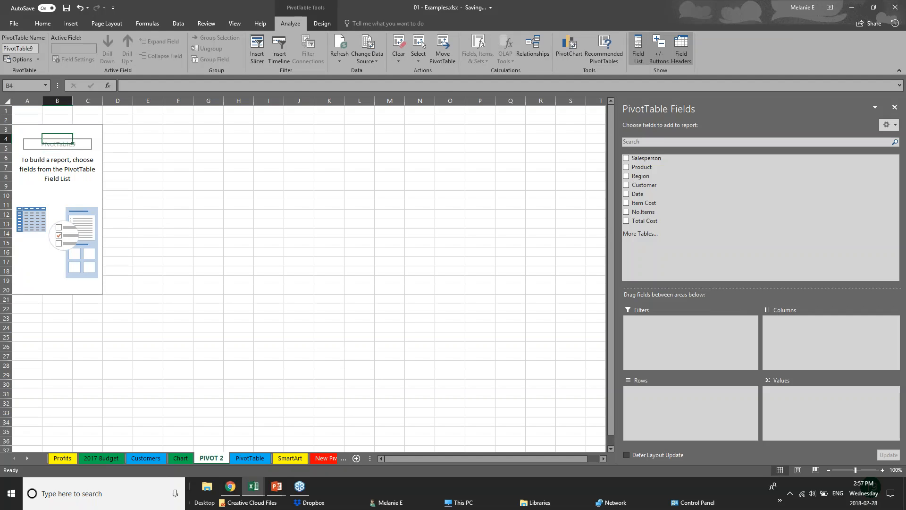
{"action": "left_click", "coordinate": [893, 7]}
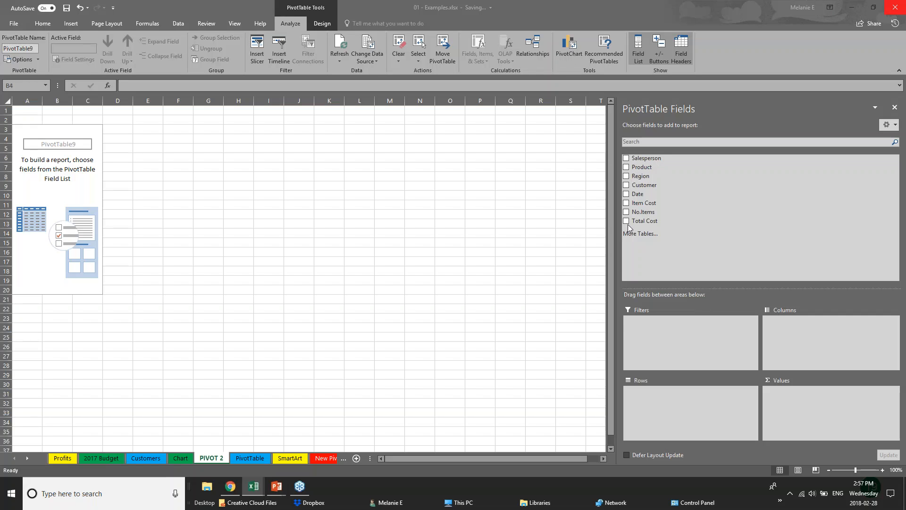
Build the pivot table with Region and Years as rows and the sum of Total Cost as values, leaving out Quarters and Date.
{"action": "left_click", "coordinate": [626, 176]}
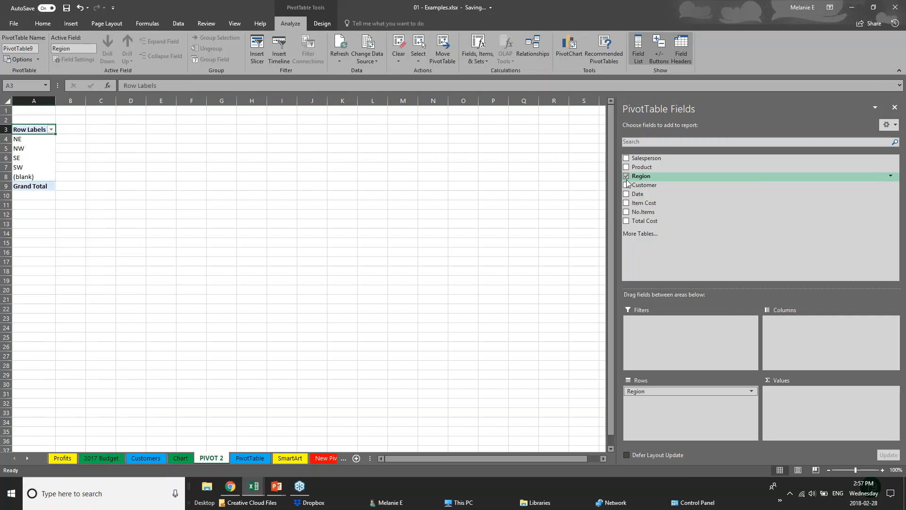
{"action": "left_click", "coordinate": [626, 194]}
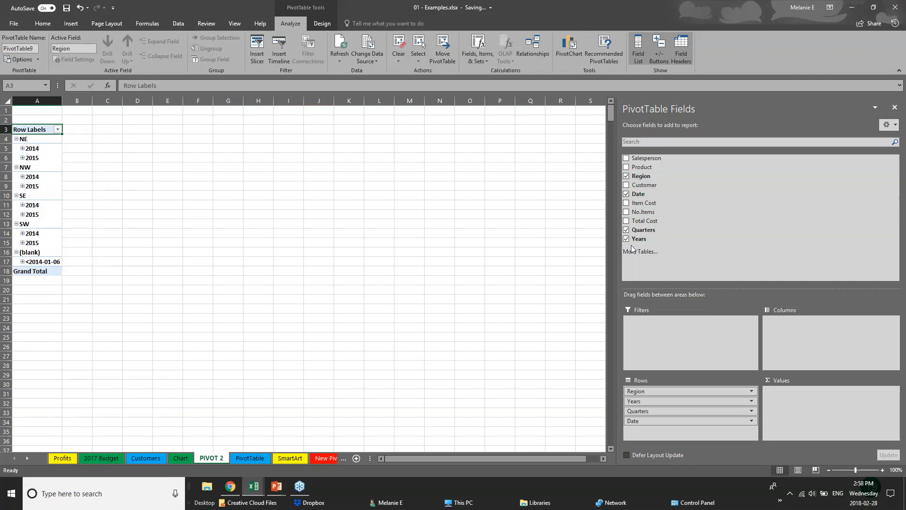
{"action": "left_click", "coordinate": [626, 230]}
{"action": "left_click", "coordinate": [626, 194]}
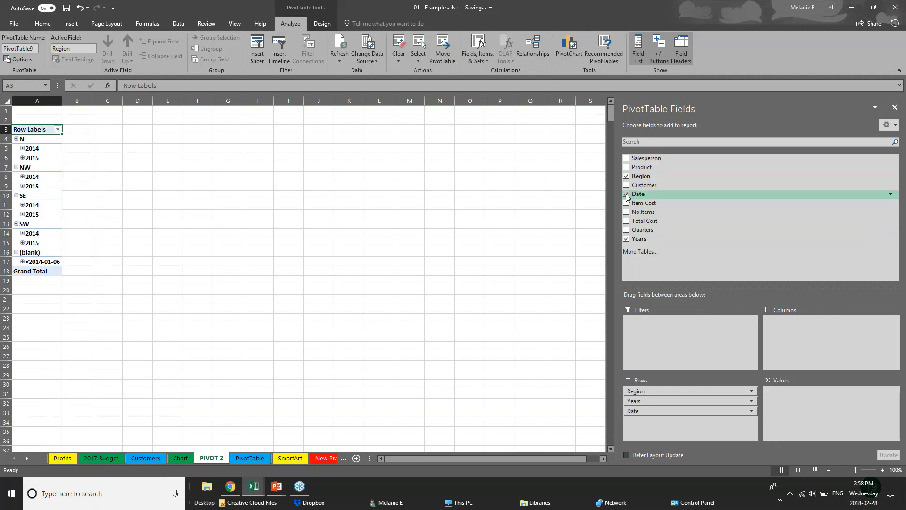
{"action": "left_click", "coordinate": [627, 222]}
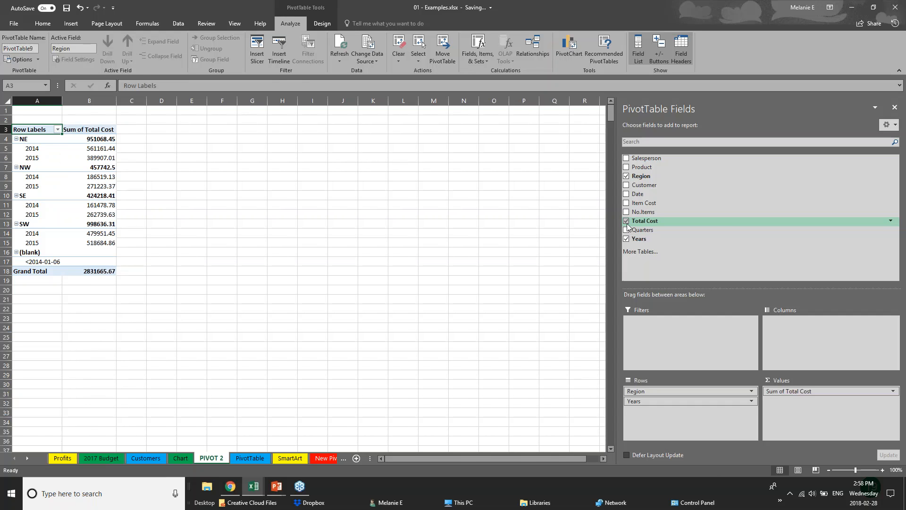
Widen columns A and B and move the Years field from the pivot table's rows to its columns.
{"action": "left_click_drag", "start_coordinate": [61, 102], "coordinate": [212, 105]}
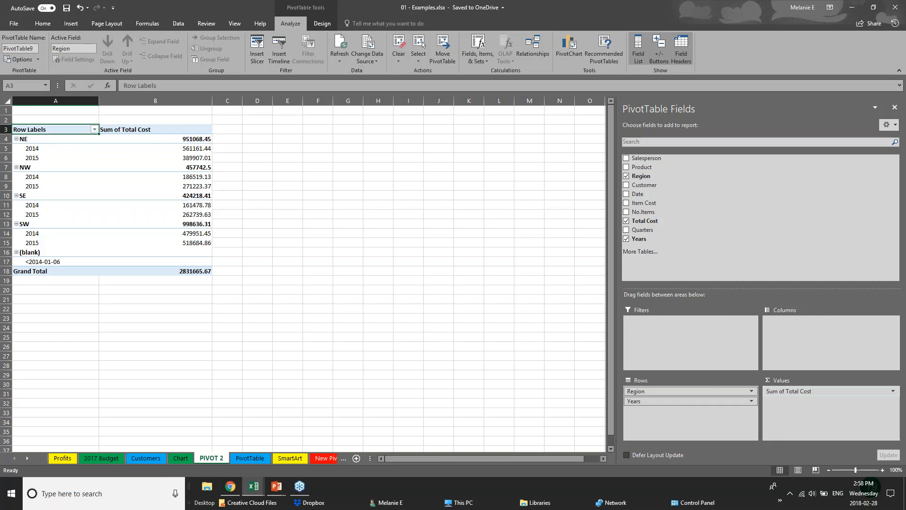
{"action": "left_click", "coordinate": [666, 401]}
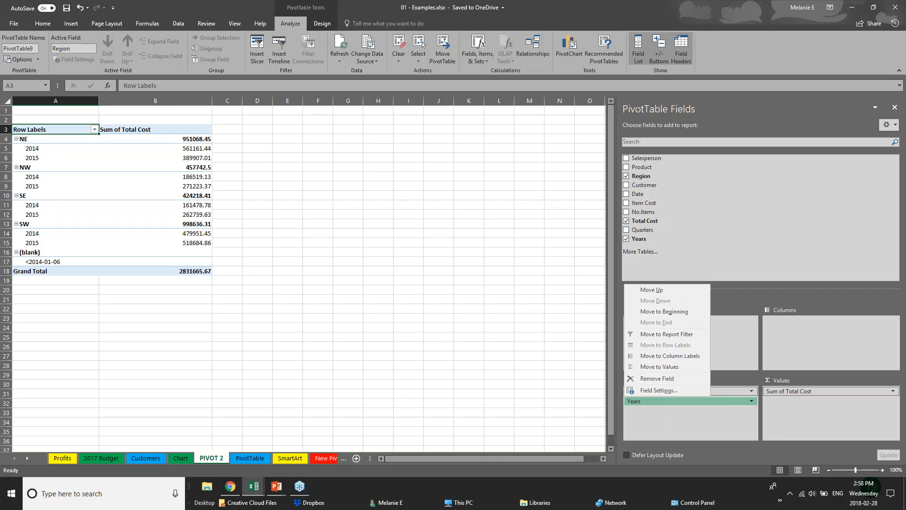
{"action": "left_click", "coordinate": [679, 402]}
{"action": "left_click_drag", "start_coordinate": [680, 403], "coordinate": [805, 335]}
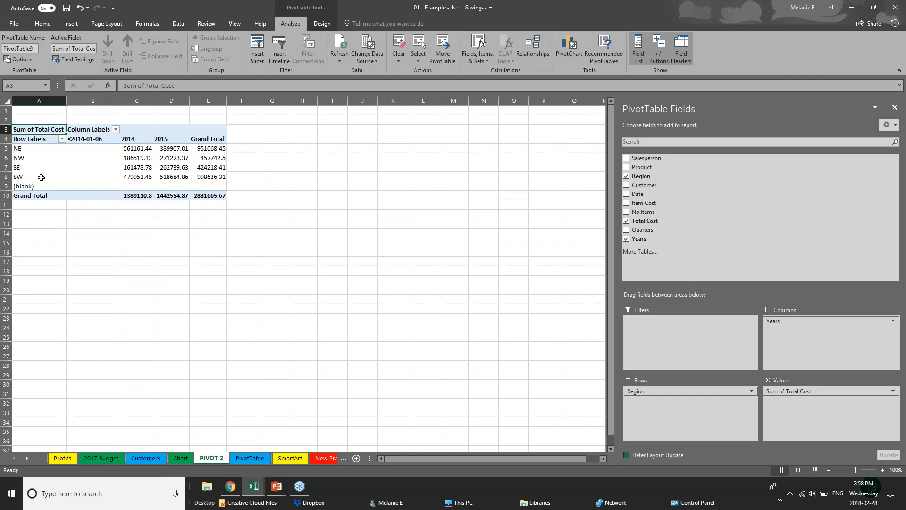
Examine the 2014 and 2015 total costs for the NE, NW, SE and SW regions.
{"action": "left_click", "coordinate": [27, 152]}
{"action": "left_click", "coordinate": [21, 178]}
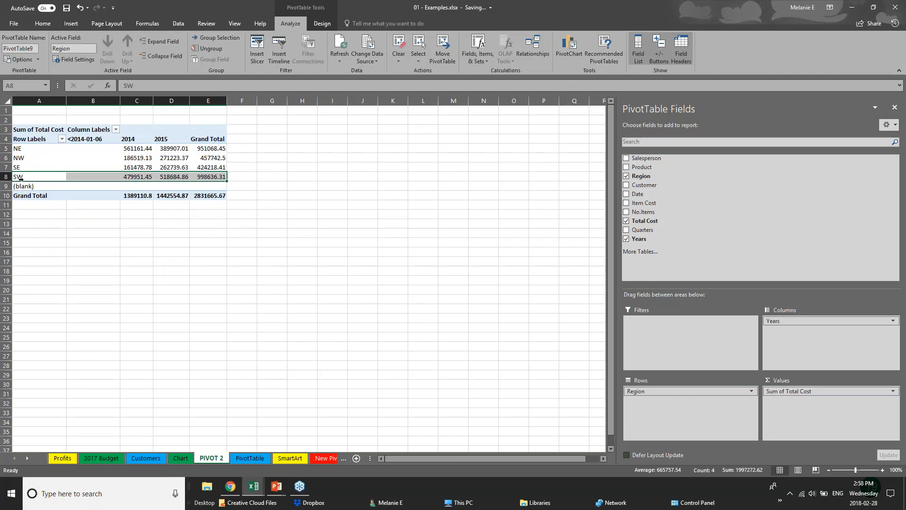
{"action": "left_click", "coordinate": [127, 149]}
{"action": "left_click", "coordinate": [127, 168]}
{"action": "left_click", "coordinate": [184, 140]}
{"action": "left_click", "coordinate": [181, 158]}
{"action": "left_click", "coordinate": [180, 177]}
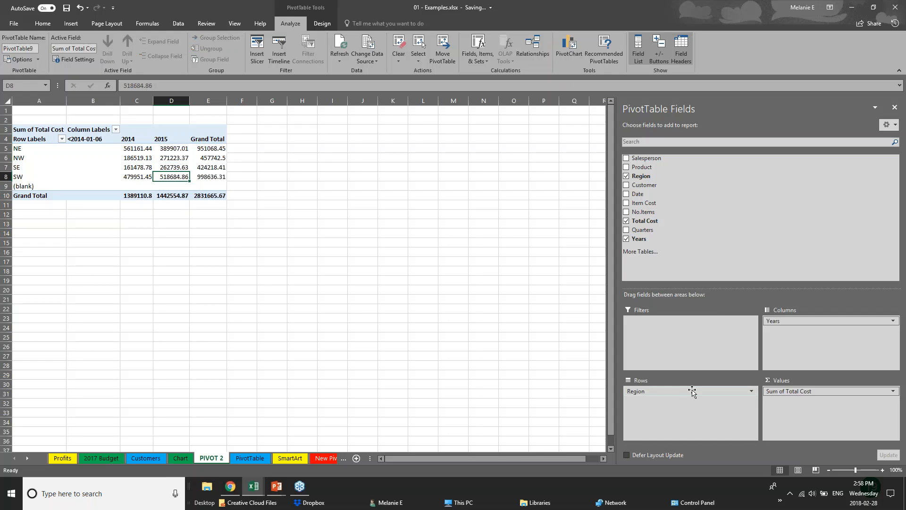
Swap the layout to Years as rows and Region as columns, adding Date under the rows and Customer under the columns.
{"action": "mouse_move", "coordinate": [803, 321]}
{"action": "left_mouse_down"}
{"action": "mouse_move", "coordinate": [778, 348]}
{"action": "mouse_move", "coordinate": [687, 402]}
{"action": "mouse_move", "coordinate": [677, 397]}
{"action": "mouse_move", "coordinate": [751, 331]}
{"action": "mouse_move", "coordinate": [793, 322]}
{"action": "left_mouse_up"}
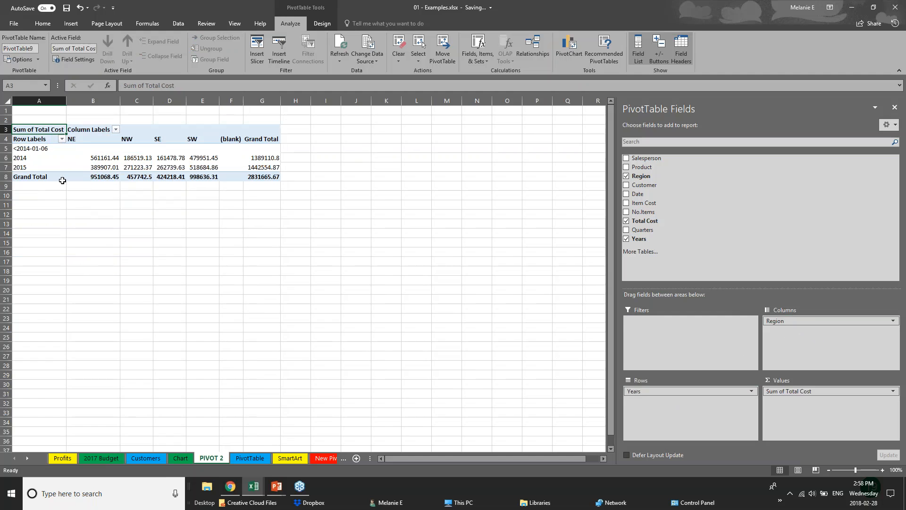
{"action": "left_click", "coordinate": [627, 185]}
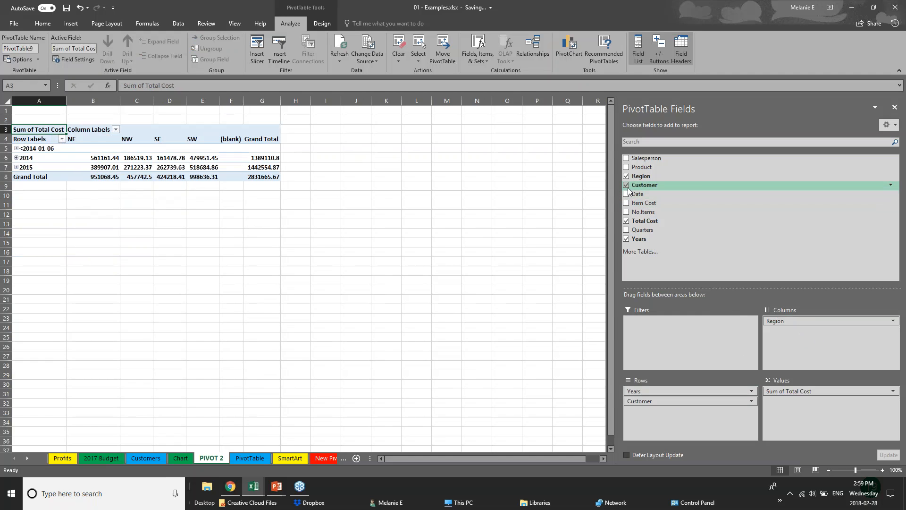
{"action": "left_click", "coordinate": [627, 194]}
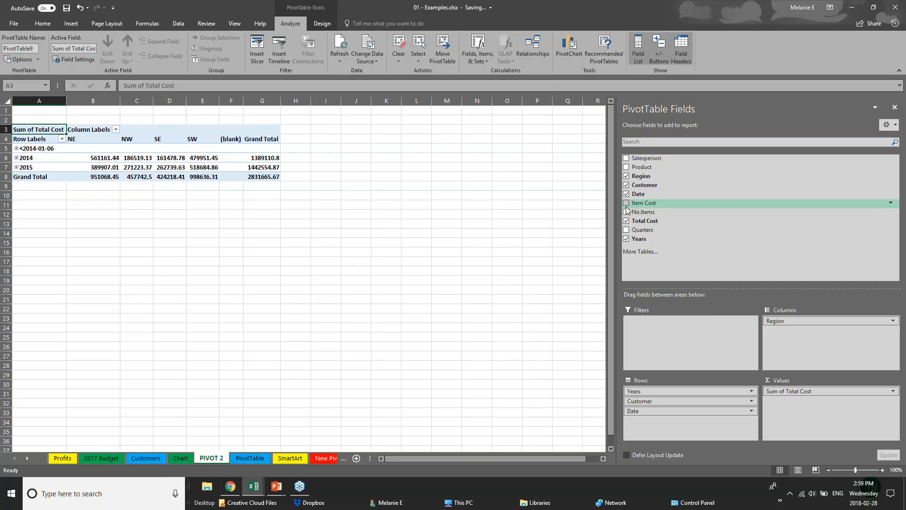
{"action": "left_click_drag", "start_coordinate": [660, 402], "coordinate": [808, 333]}
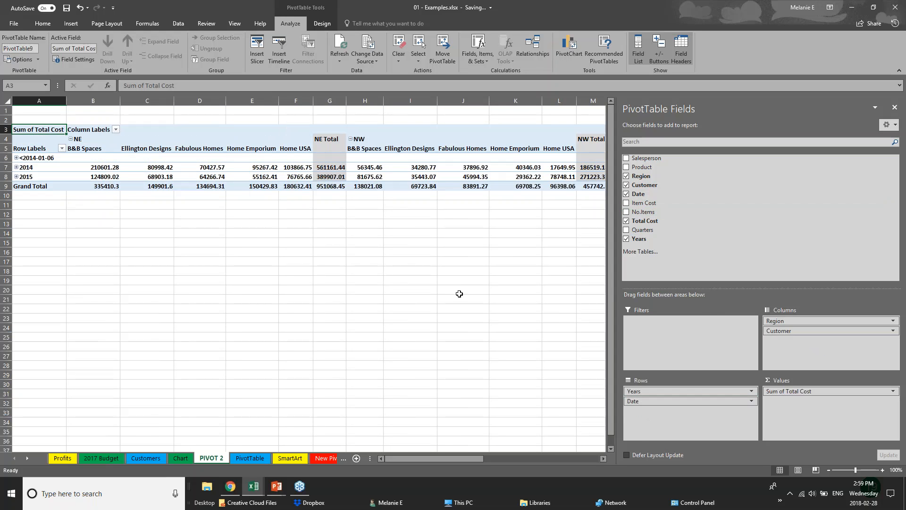
Expand and collapse the 2014 and 2015 rows to view their monthly breakdown by region and customer.
{"action": "left_click", "coordinate": [18, 160]}
{"action": "left_click", "coordinate": [19, 170]}
{"action": "left_click", "coordinate": [17, 167]}
{"action": "left_click", "coordinate": [16, 167]}
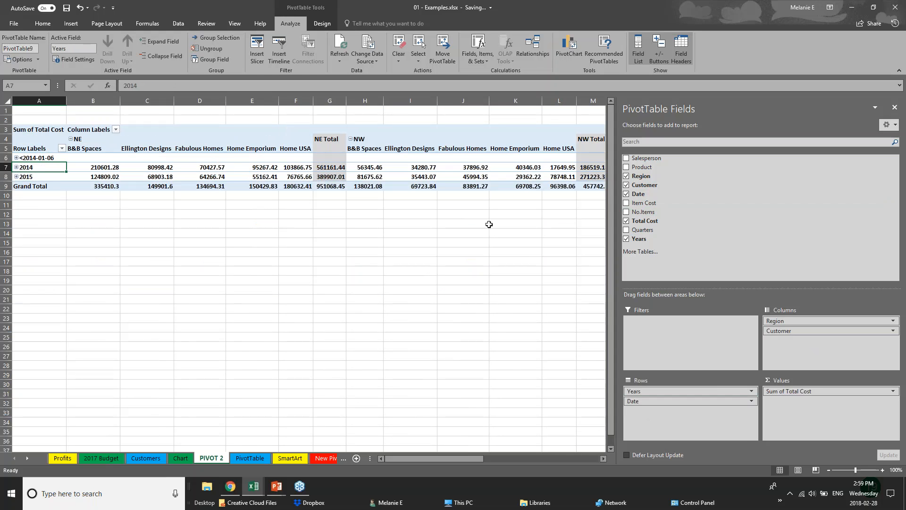
{"action": "left_click", "coordinate": [16, 176]}
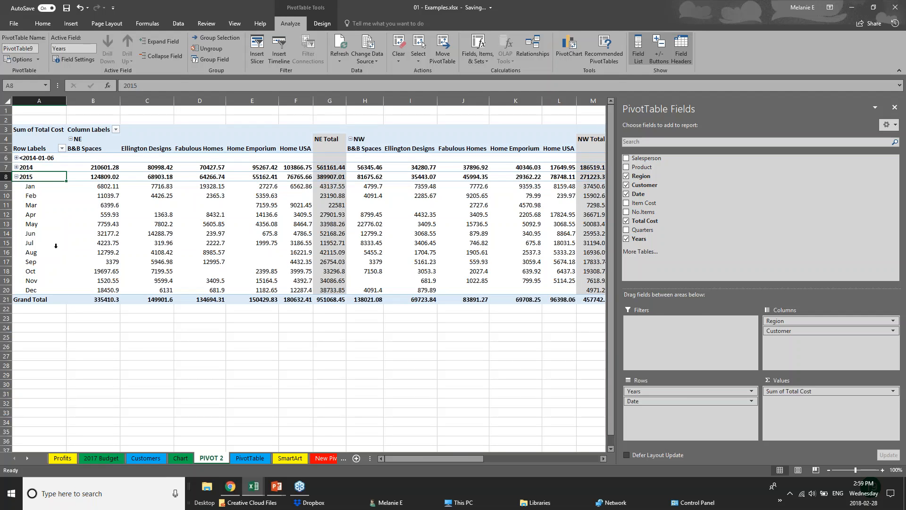
{"action": "left_click", "coordinate": [17, 177]}
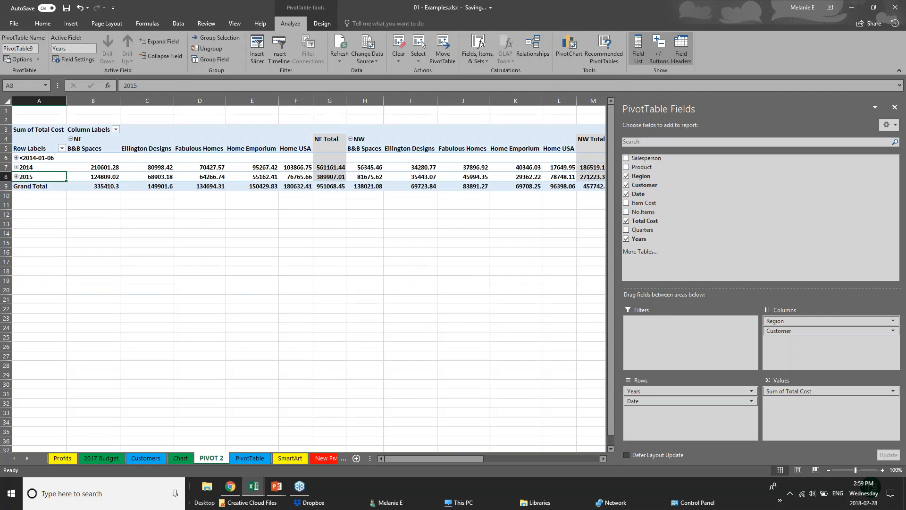
Switch between cells outside and inside the pivot table to see how the selection affects the field list.
{"action": "left_click", "coordinate": [380, 229]}
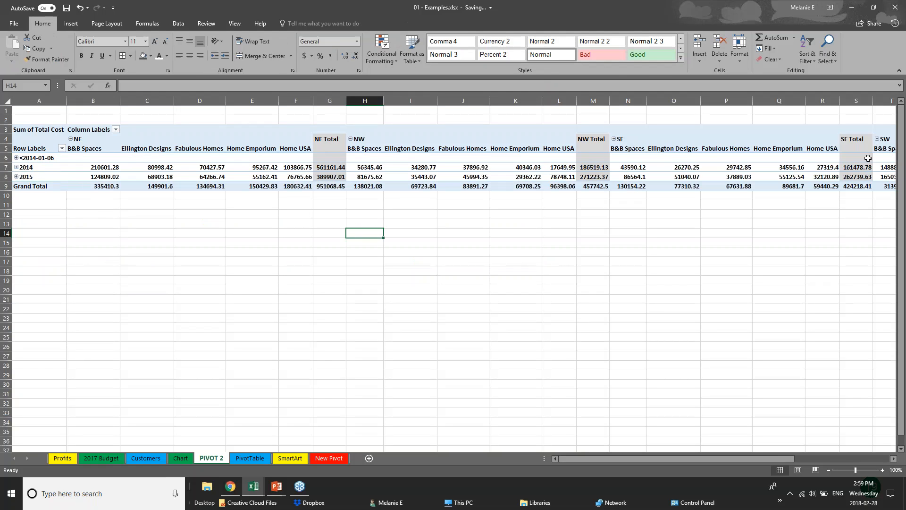
{"action": "left_click", "coordinate": [663, 160]}
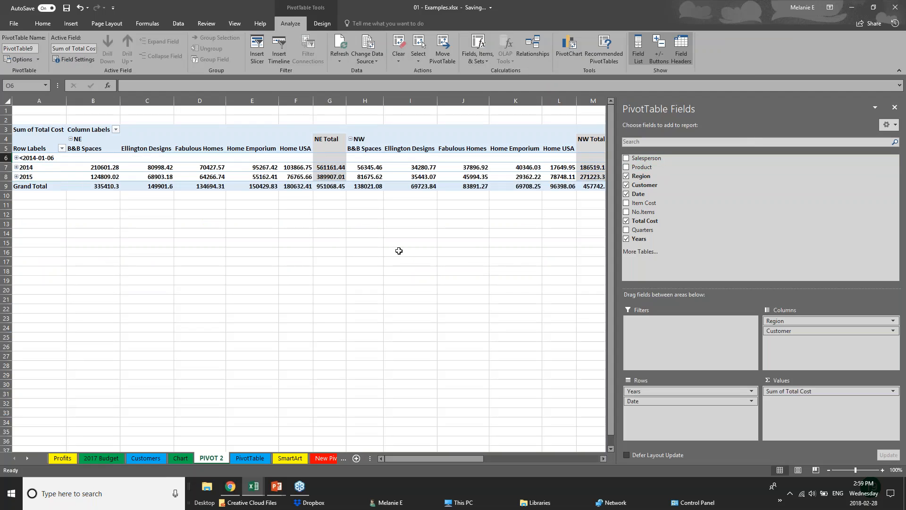
{"action": "left_click", "coordinate": [47, 224]}
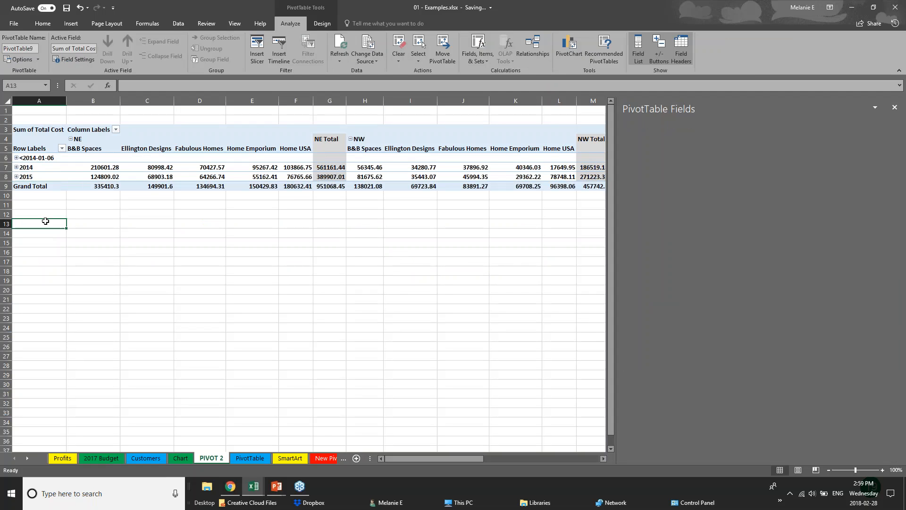
Remove the Customer and Date fields from the pivot table, leaving Years, Region and Total Cost.
{"action": "left_click", "coordinate": [321, 177]}
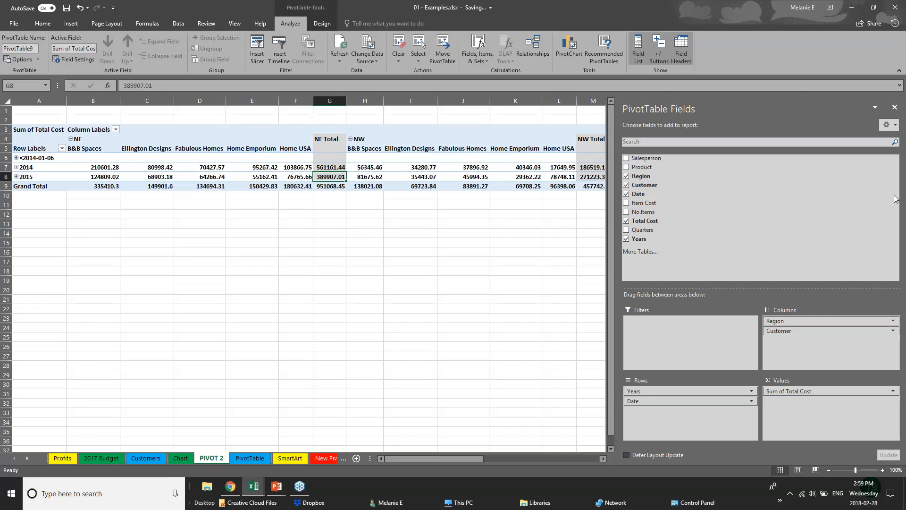
{"action": "left_click", "coordinate": [626, 184]}
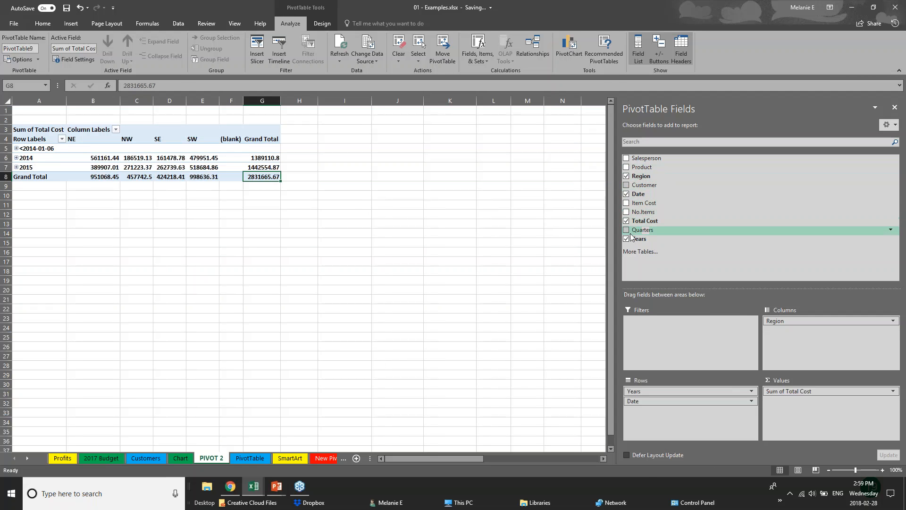
{"action": "left_click", "coordinate": [627, 194]}
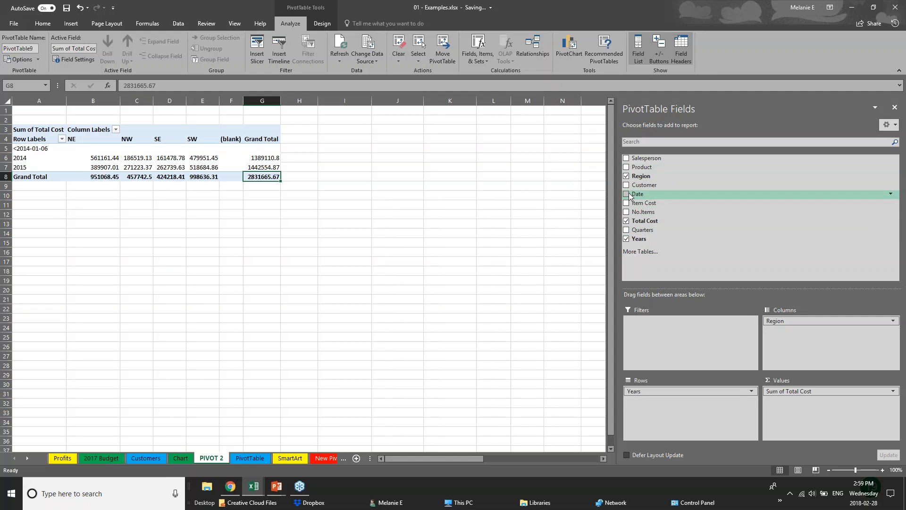
{"action": "left_click", "coordinate": [54, 204]}
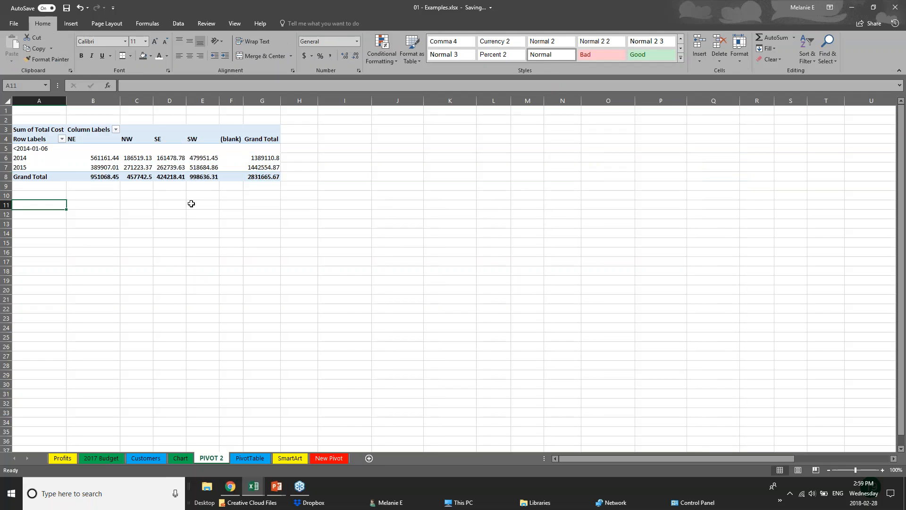
Insert a clustered column PivotChart from the pivot table and place it on the empty cells beside the table.
{"action": "left_click", "coordinate": [142, 176]}
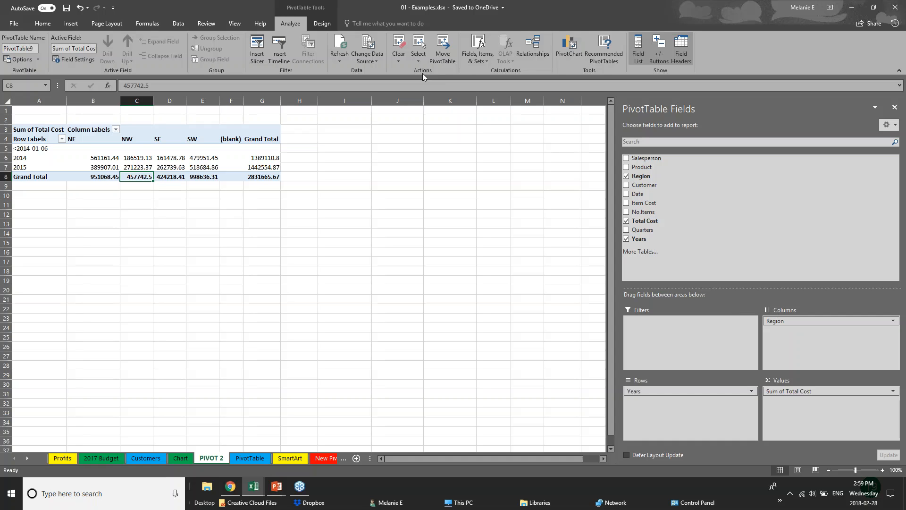
{"action": "left_click", "coordinate": [575, 56]}
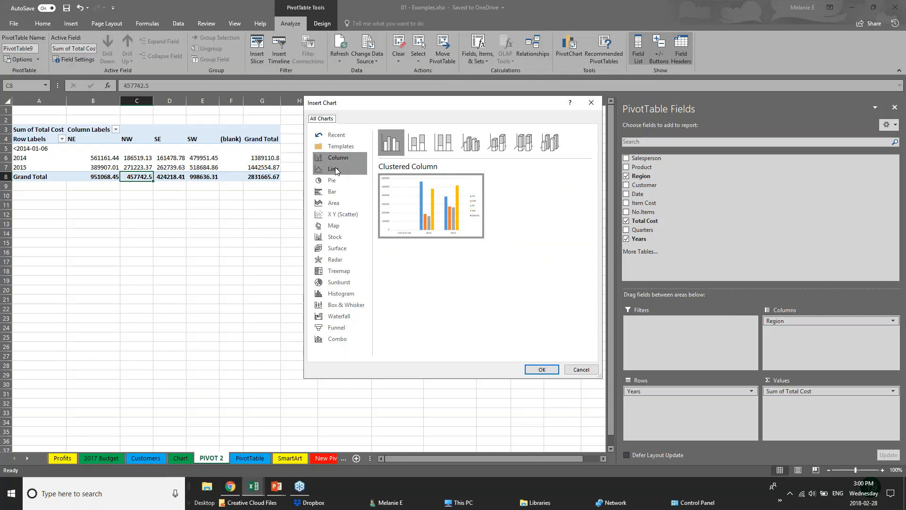
{"action": "left_click", "coordinate": [542, 369]}
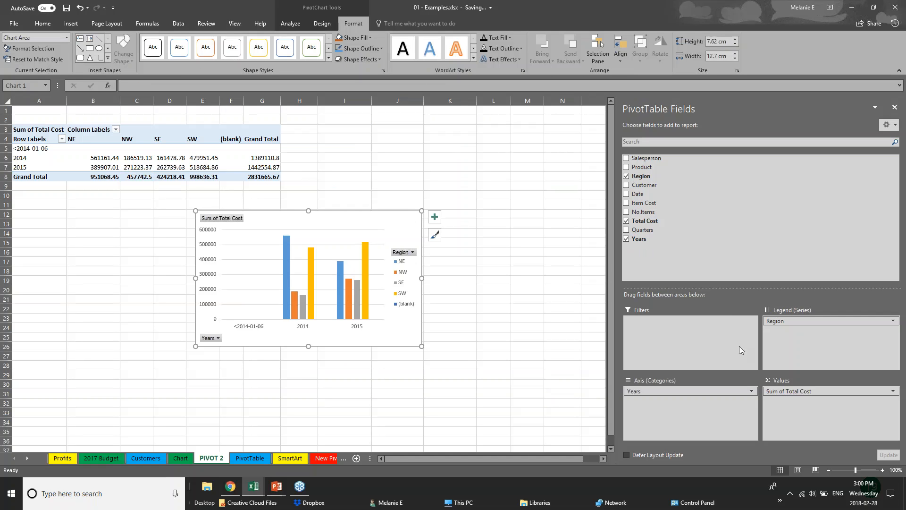
{"action": "left_click_drag", "start_coordinate": [368, 253], "coordinate": [521, 129]}
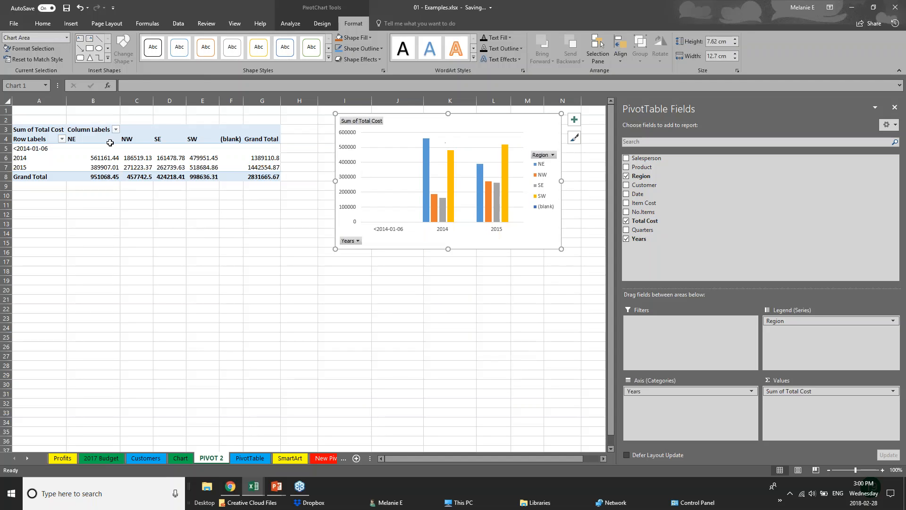
Add Product and Customer to the PivotChart, with Product under Years on the axis and Customer under Region in the legend.
{"action": "left_click", "coordinate": [697, 390]}
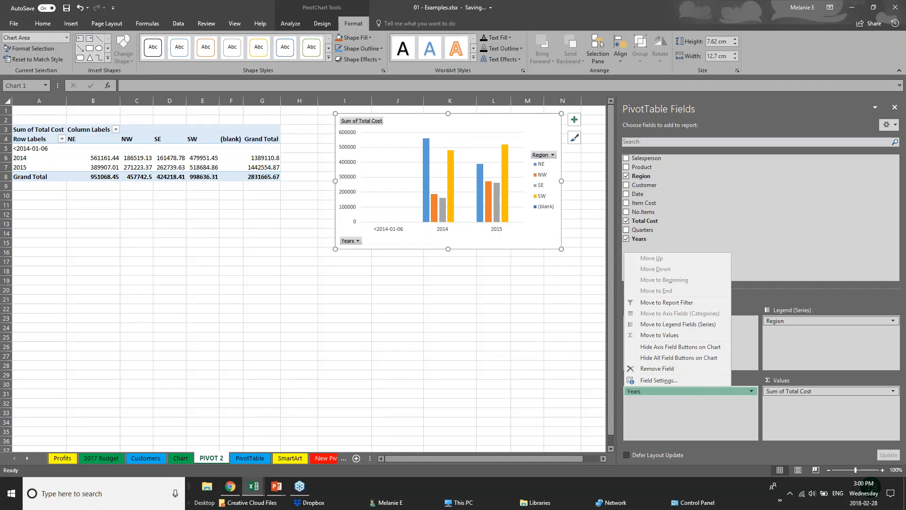
{"action": "left_click", "coordinate": [626, 168]}
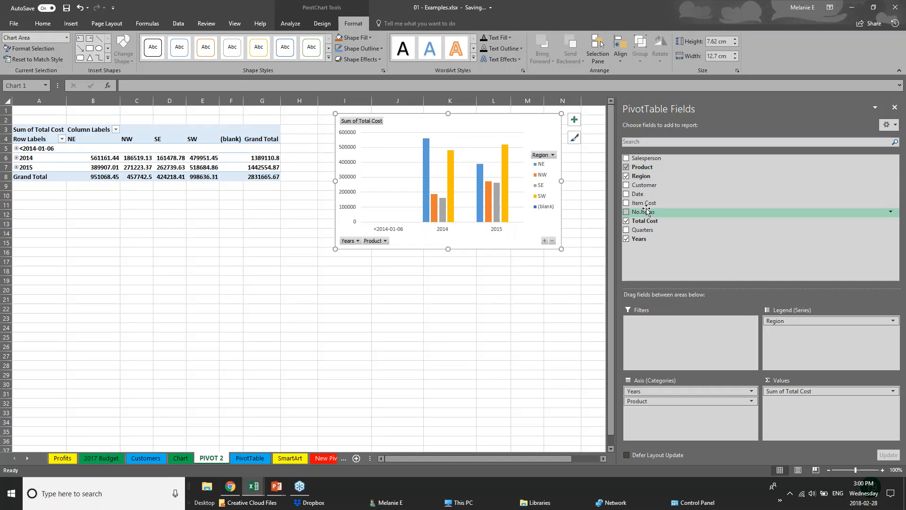
{"action": "left_click", "coordinate": [627, 185]}
{"action": "left_click", "coordinate": [417, 241]}
{"action": "left_click", "coordinate": [416, 241]}
{"action": "left_click", "coordinate": [418, 241]}
{"action": "left_click", "coordinate": [456, 270]}
{"action": "left_click_drag", "start_coordinate": [689, 411], "coordinate": [805, 333]}
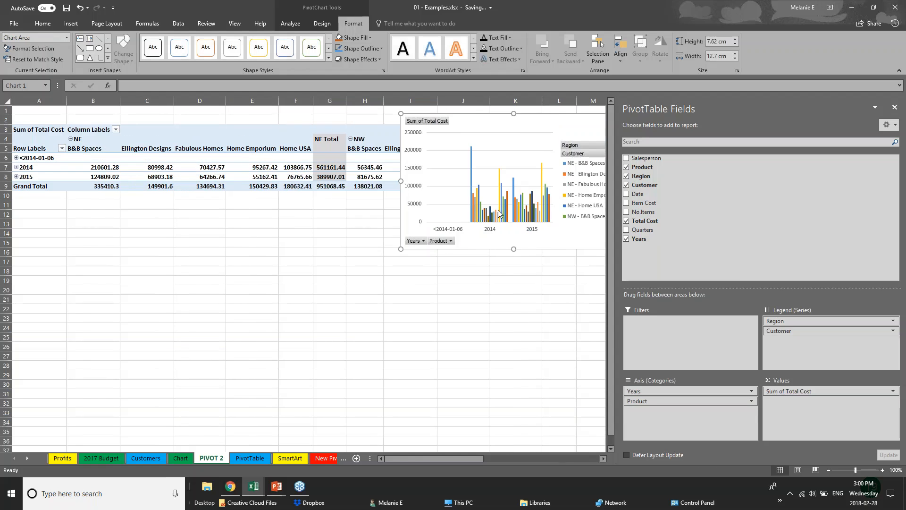
Reposition the chart below the pivot table and swap the fields, putting Region on the axis and Product in the legend.
{"action": "left_click_drag", "start_coordinate": [568, 125], "coordinate": [434, 280]}
{"action": "left_click_drag", "start_coordinate": [802, 321], "coordinate": [681, 433]}
{"action": "left_click_drag", "start_coordinate": [677, 400], "coordinate": [800, 341]}
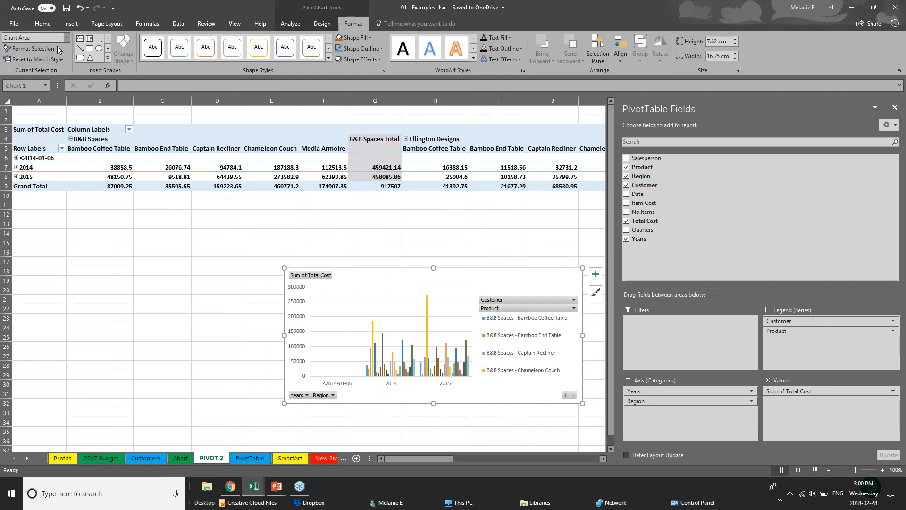
Deselect the PivotChart by selecting cell E19, switch to the PowerPoint slide show and advance to the closing Thank you slide.
{"action": "left_click", "coordinate": [70, 24]}
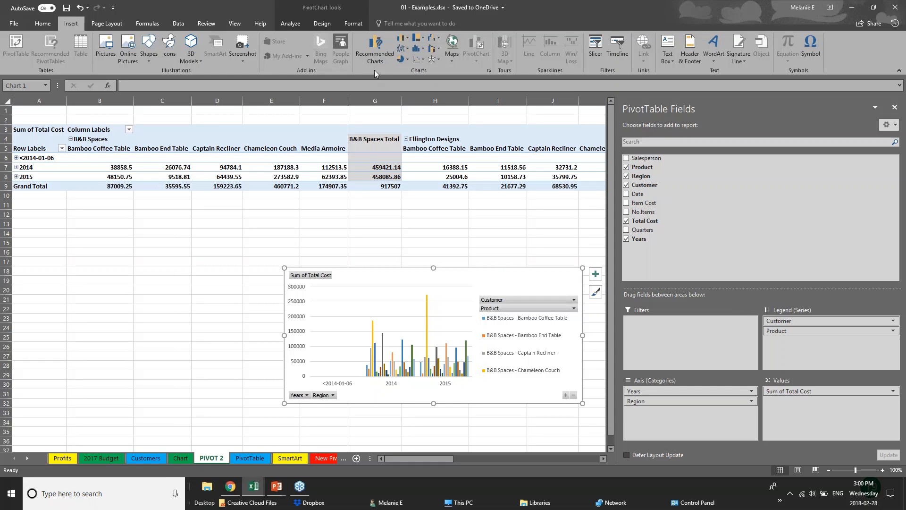
{"action": "left_click", "coordinate": [260, 280]}
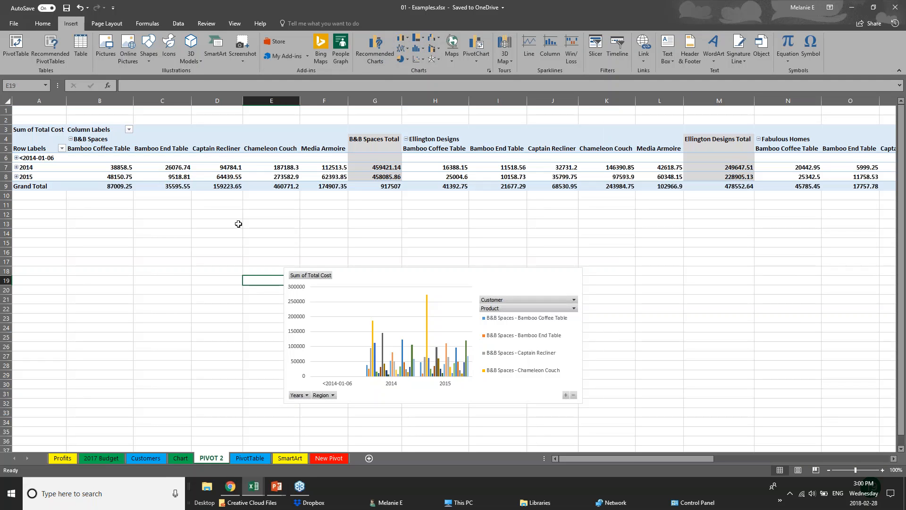
{"action": "left_click", "coordinate": [277, 491]}
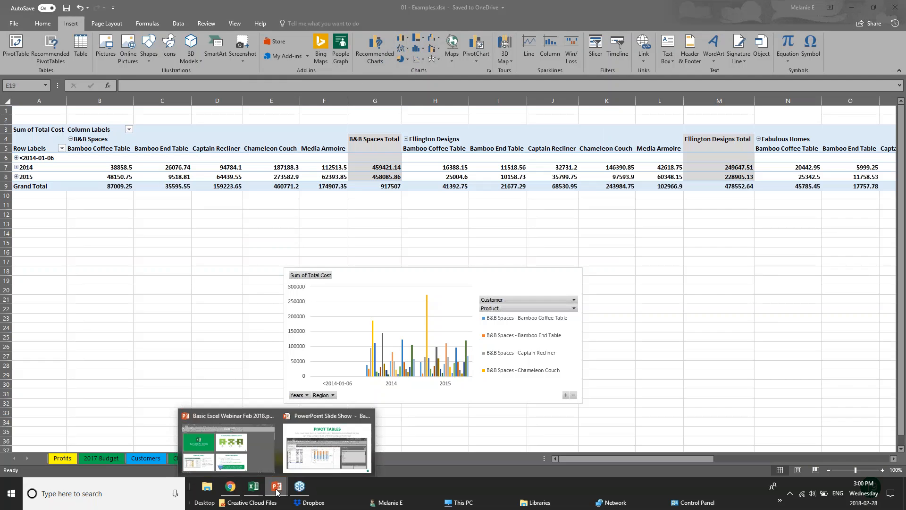
{"action": "left_click", "coordinate": [324, 456]}
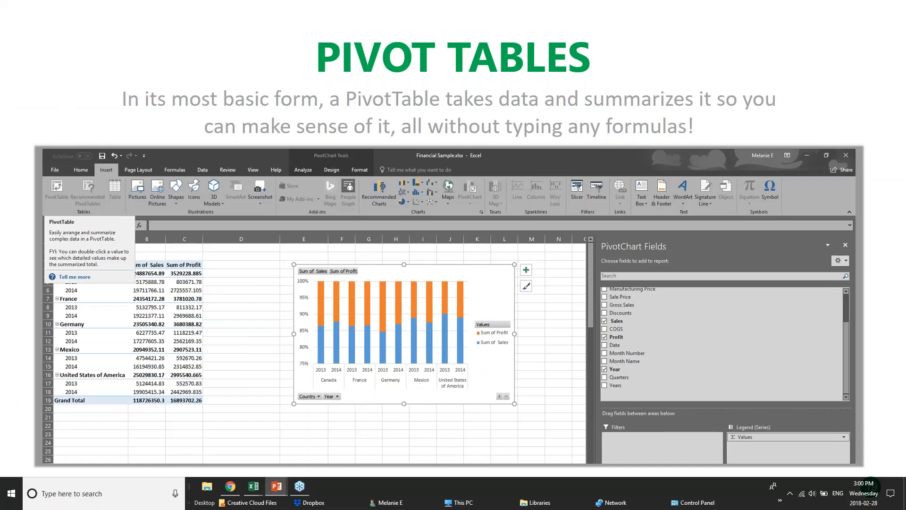
{"action": "key", "text": "Right"}
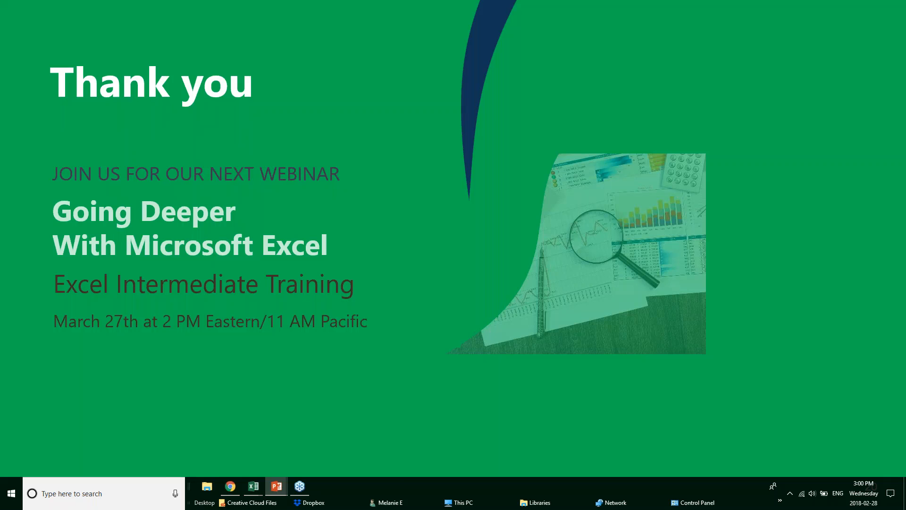